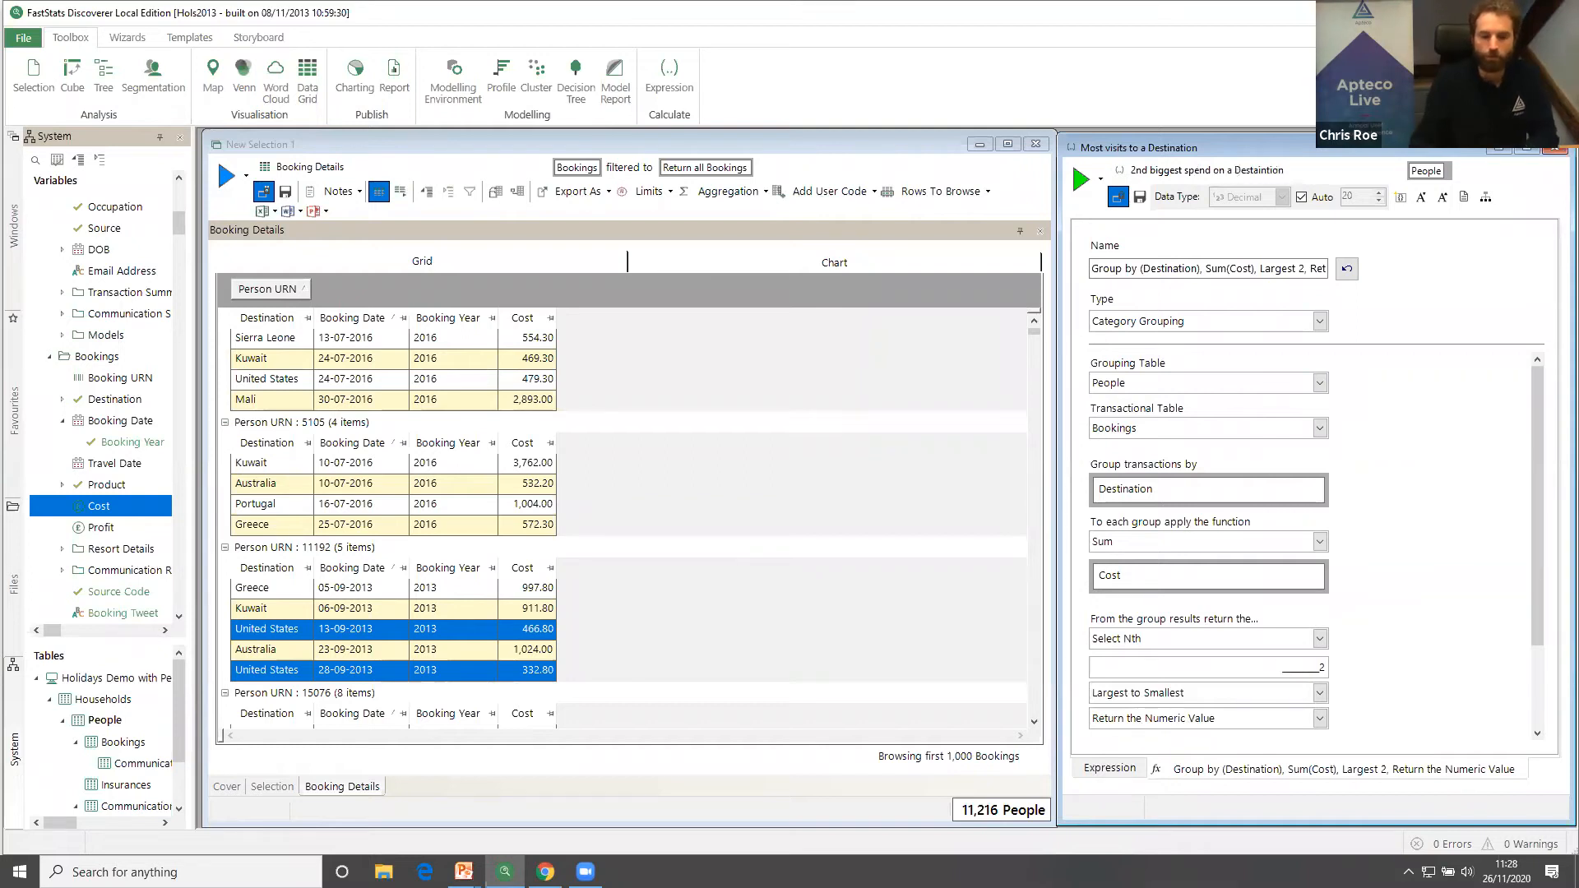
Add the 2nd biggest spend expression as a column in the Booking Details grid, and switch the expression to Return the Category.
{"action": "key", "text": "Tab"}
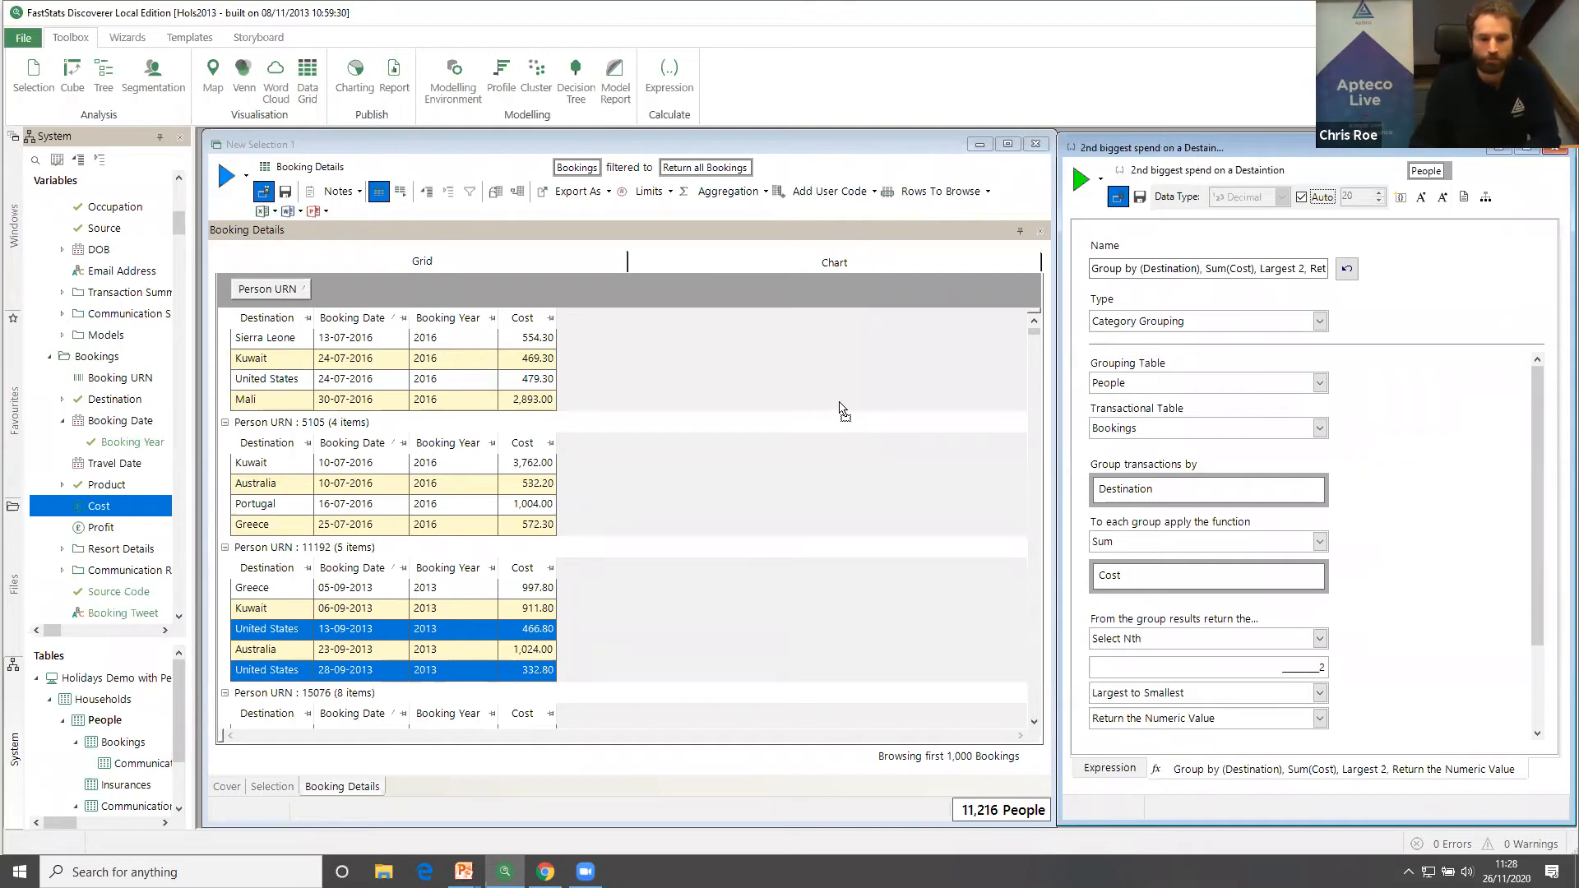
{"action": "left_click_drag", "start_coordinate": [842, 409], "coordinate": [843, 409]}
{"action": "left_click", "coordinate": [1319, 718]}
{"action": "left_click", "coordinate": [1168, 756]}
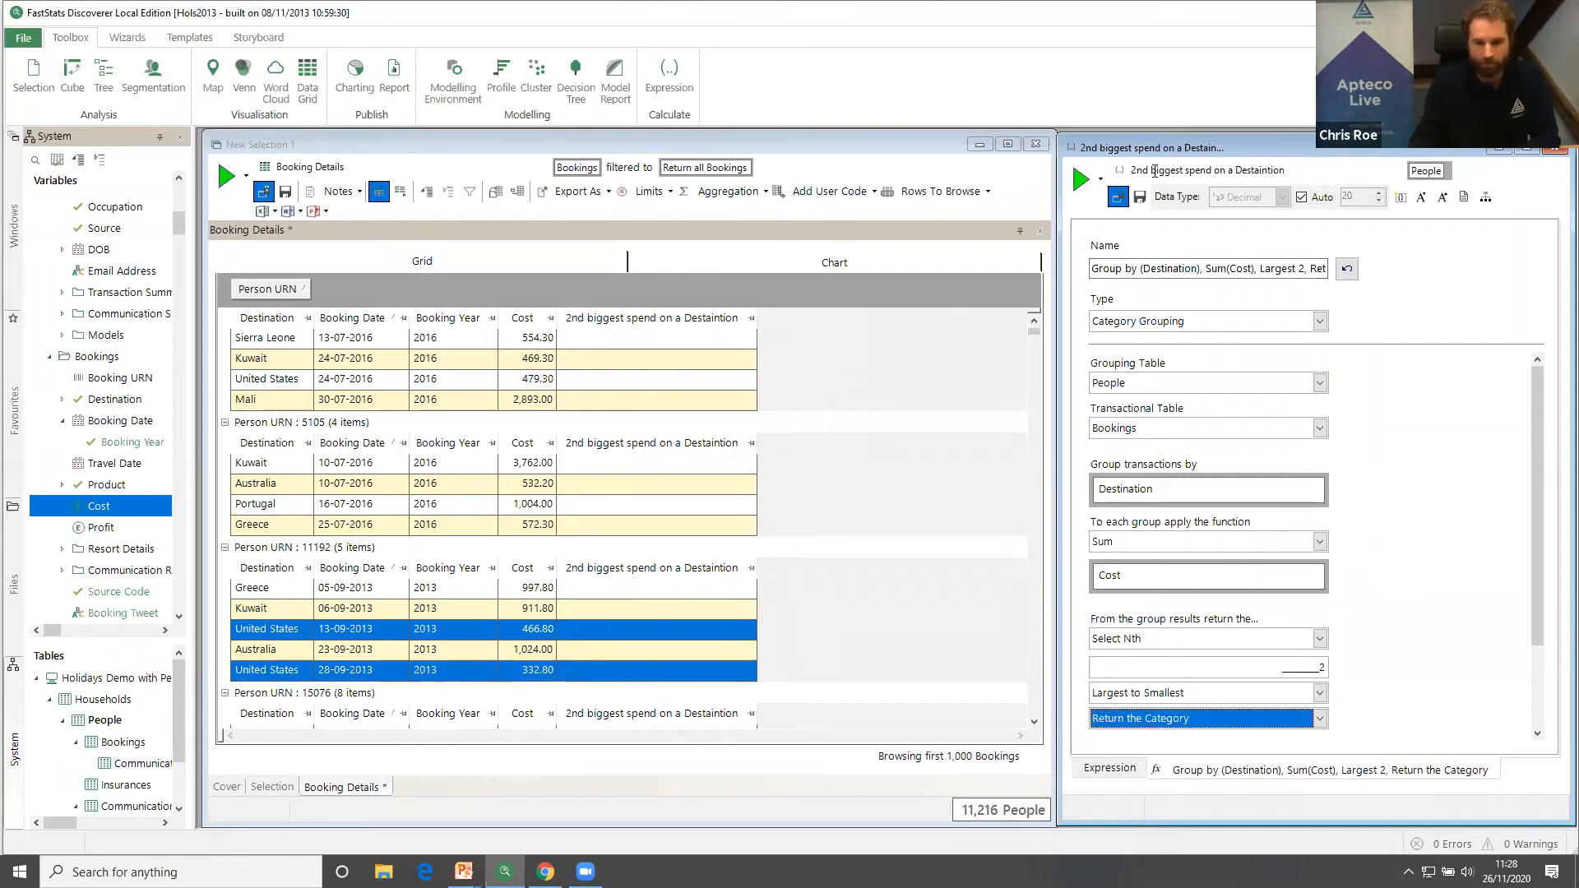
Rename the expression to "Destination with 2nd biggest spend".
{"action": "left_click_drag", "start_coordinate": [1285, 170], "coordinate": [1207, 173]}
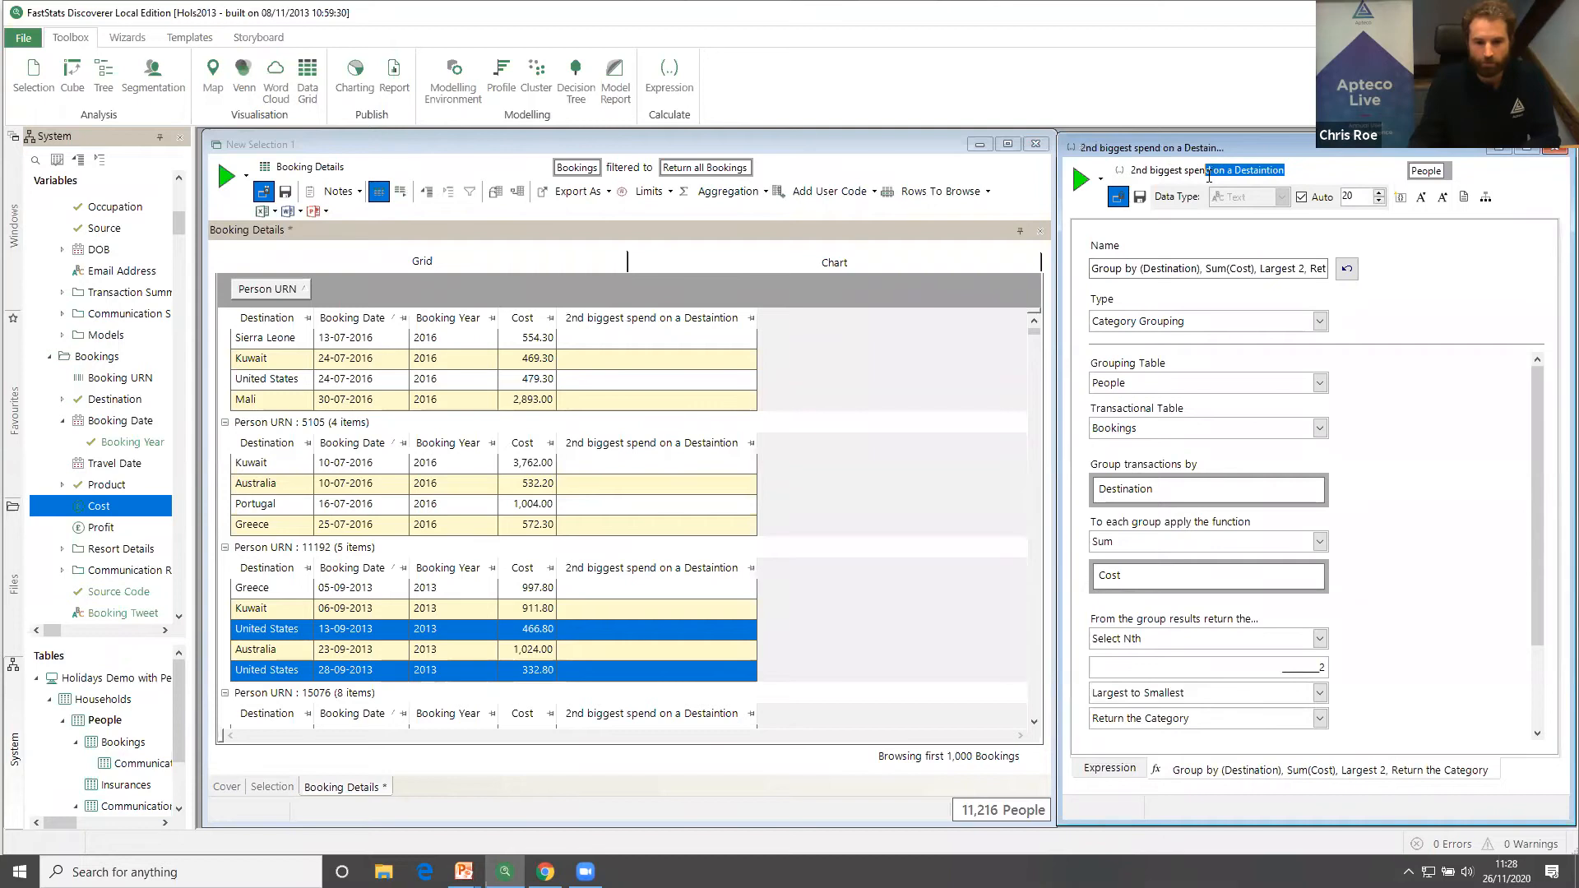
{"action": "key", "text": "BackSpace"}
{"action": "type", "text": "Destaintion with"}
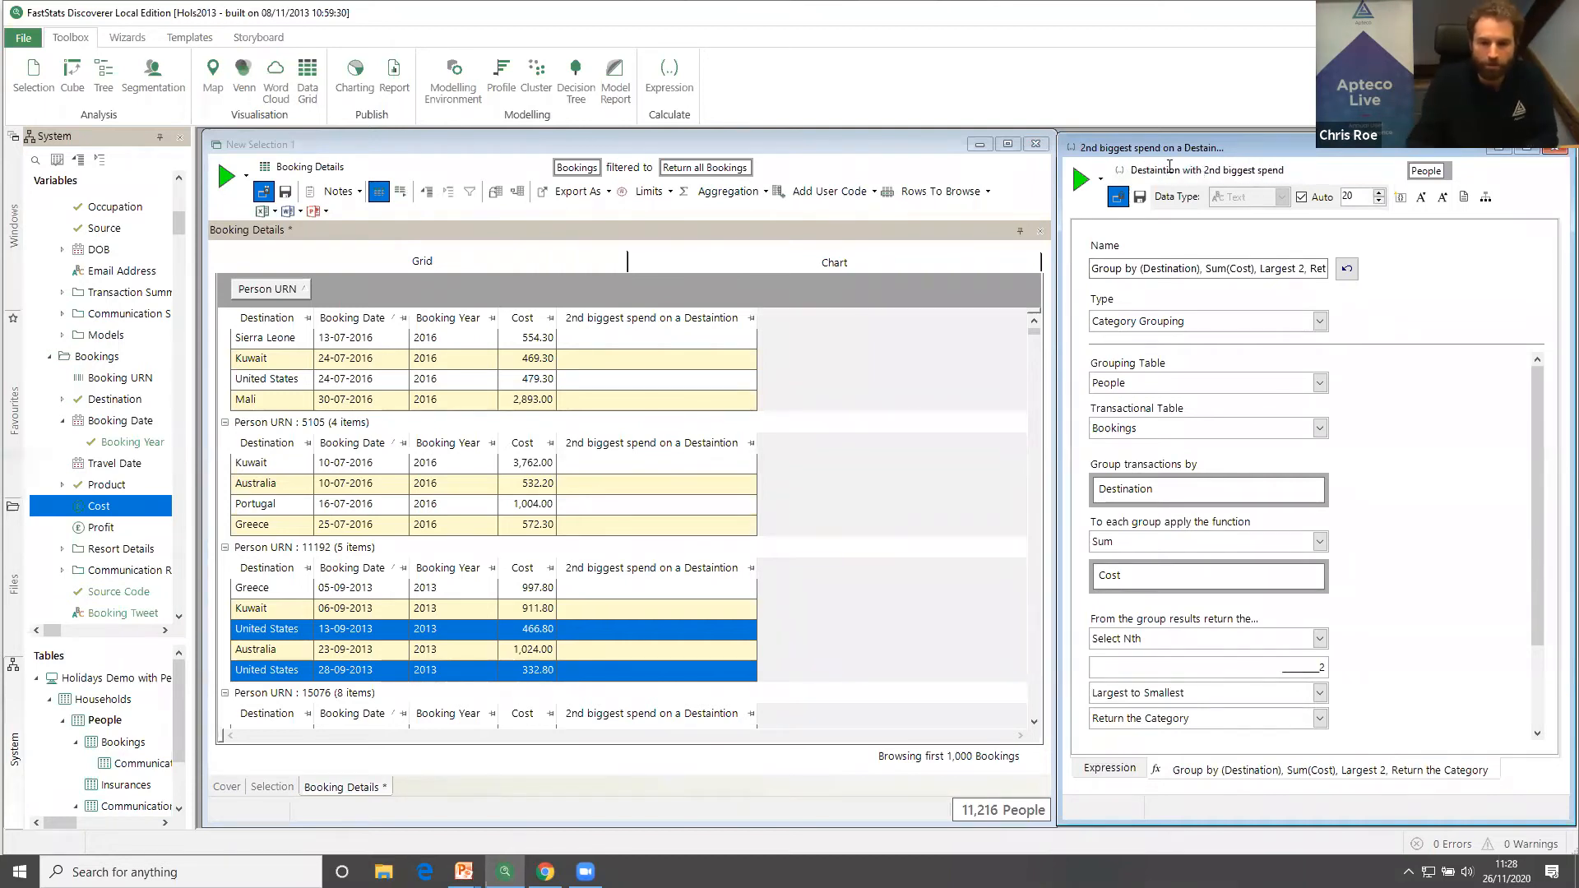
{"action": "key", "text": "BackSpace"}
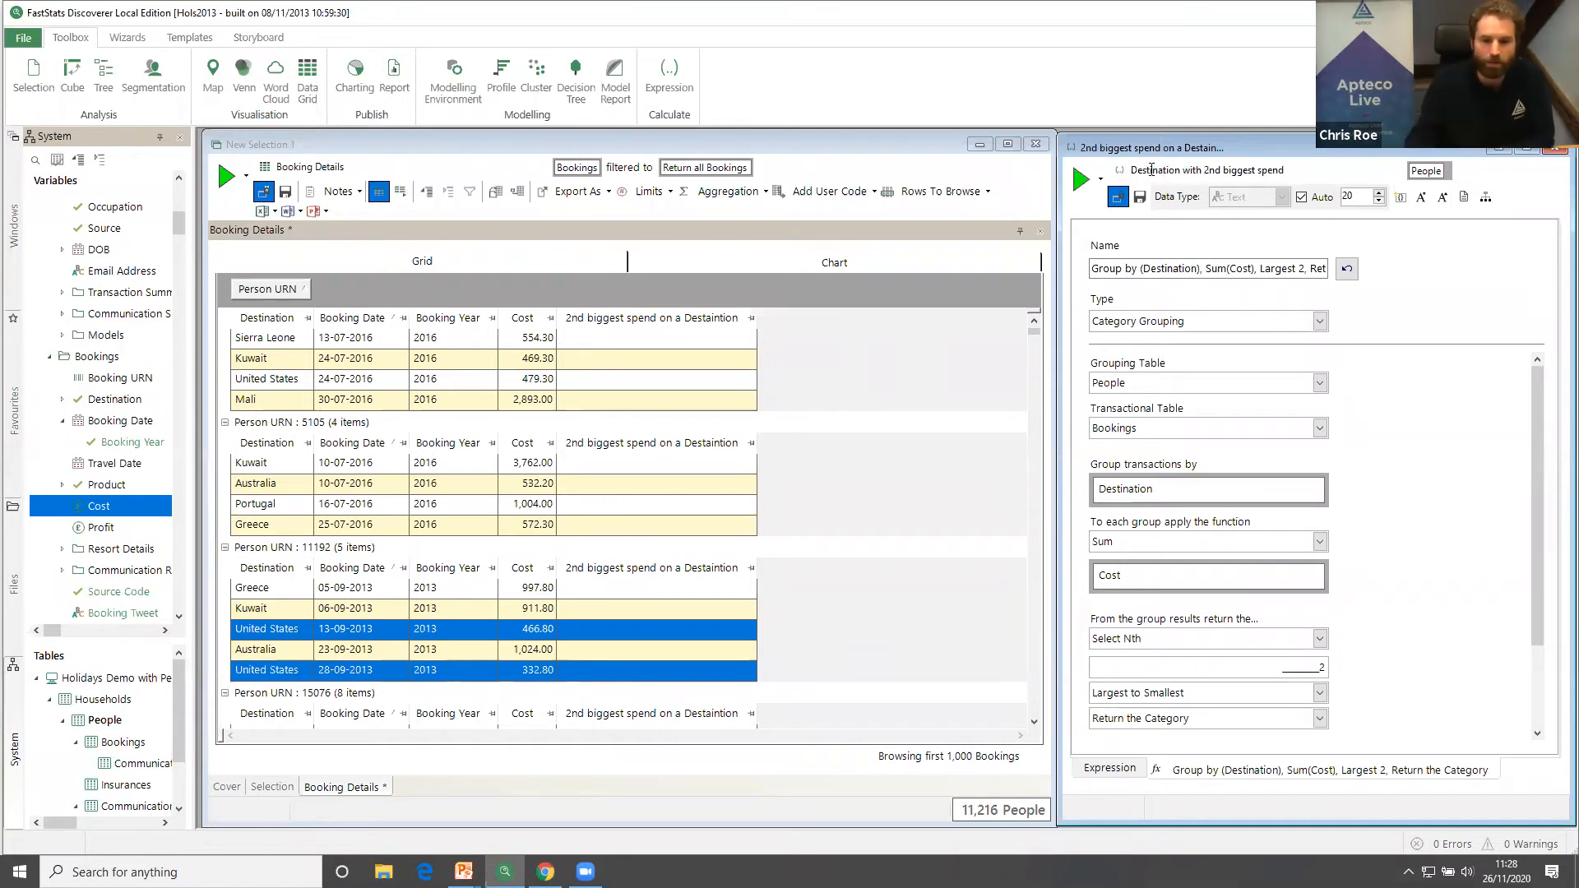
Add the renamed expression as another grid column, rebuild the grid, and check both new columns for person 11192's bookings.
{"action": "left_click_drag", "start_coordinate": [1123, 170], "coordinate": [886, 400]}
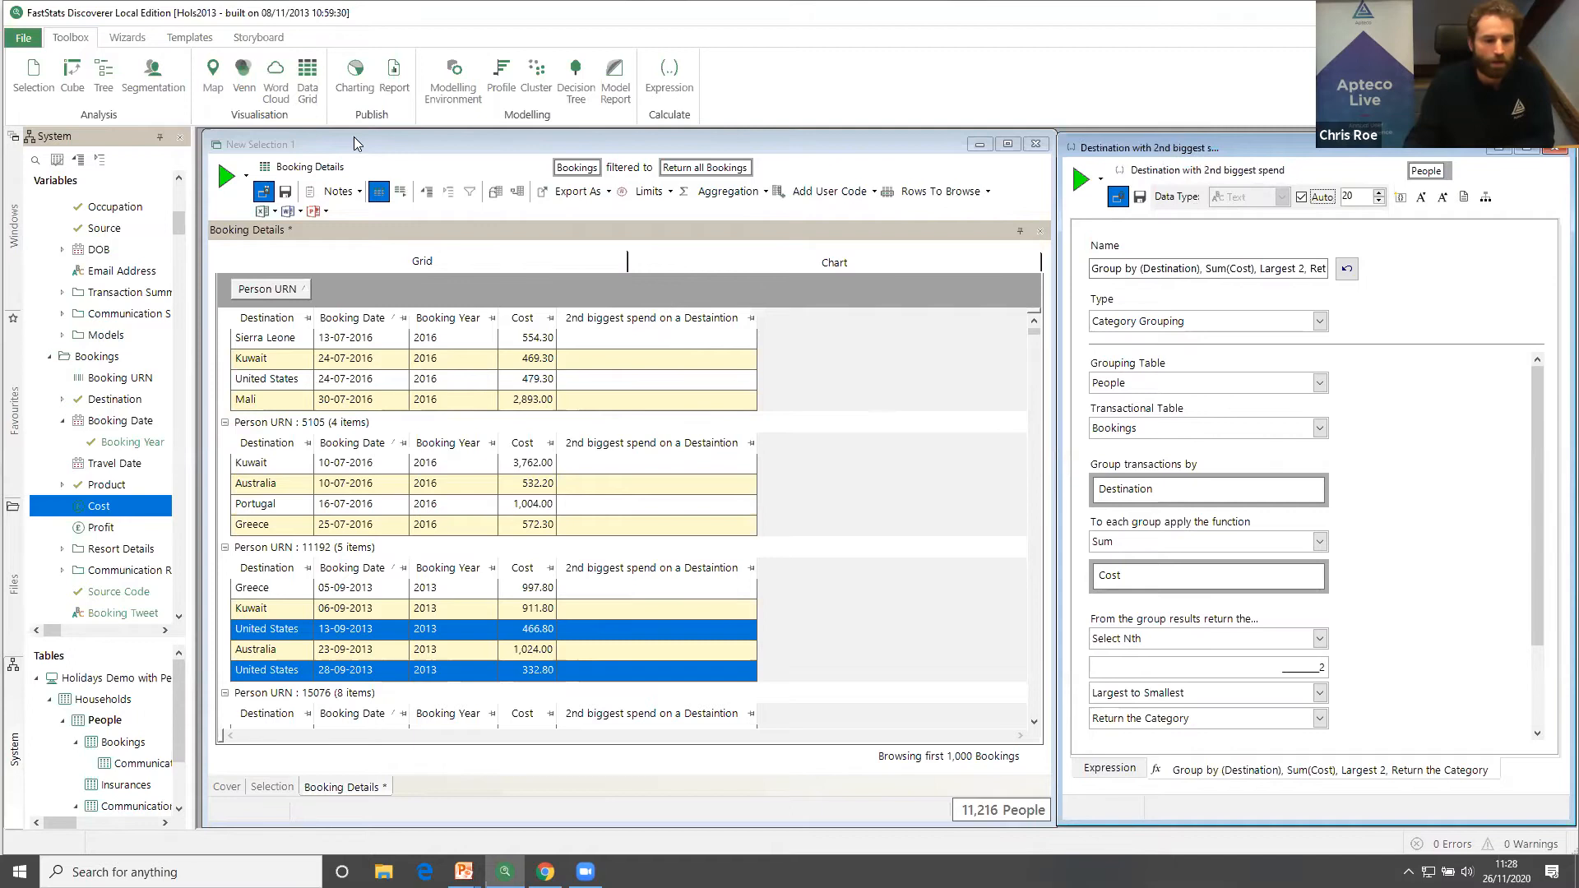
{"action": "left_click", "coordinate": [226, 176]}
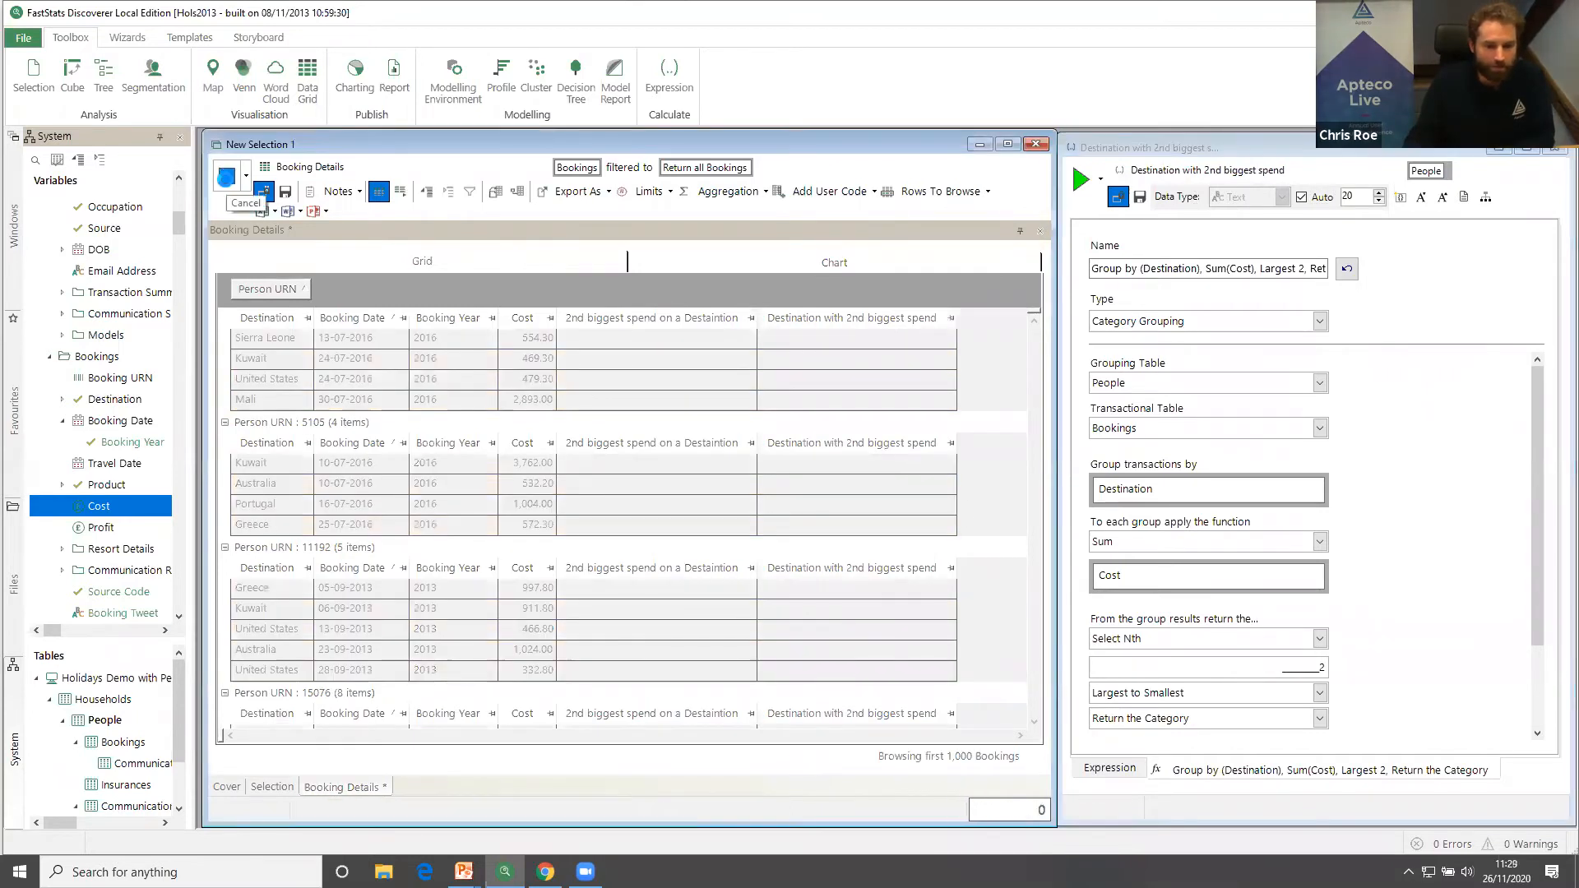
{"action": "left_click", "coordinate": [425, 190]}
{"action": "left_click", "coordinate": [727, 657]}
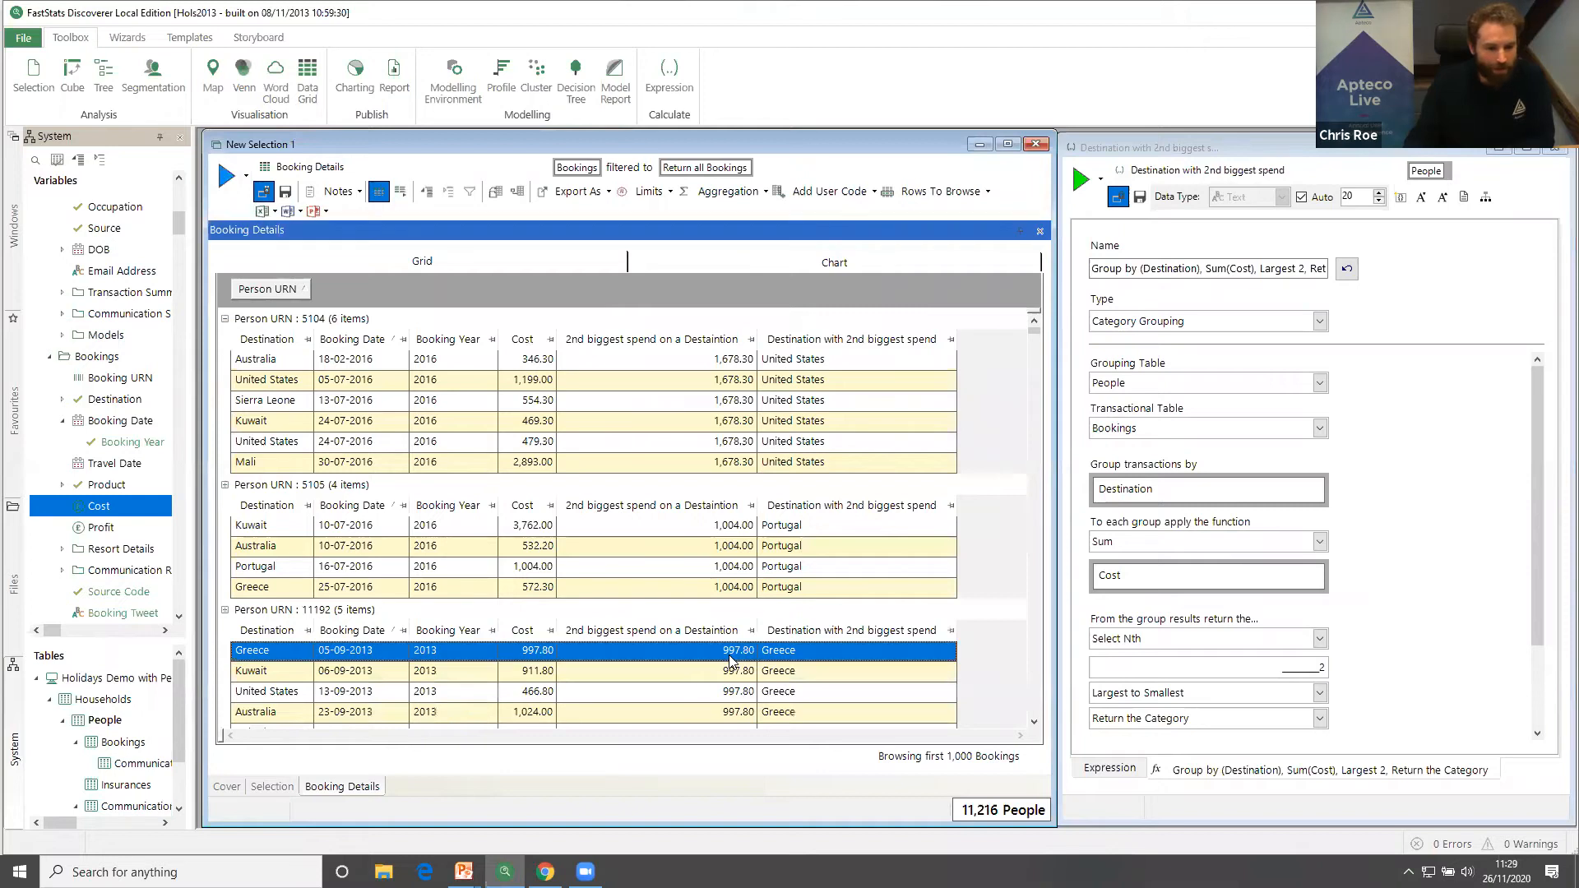
{"action": "scroll", "coordinate": [448, 581], "scroll_direction": "down", "scroll_amount": 1}
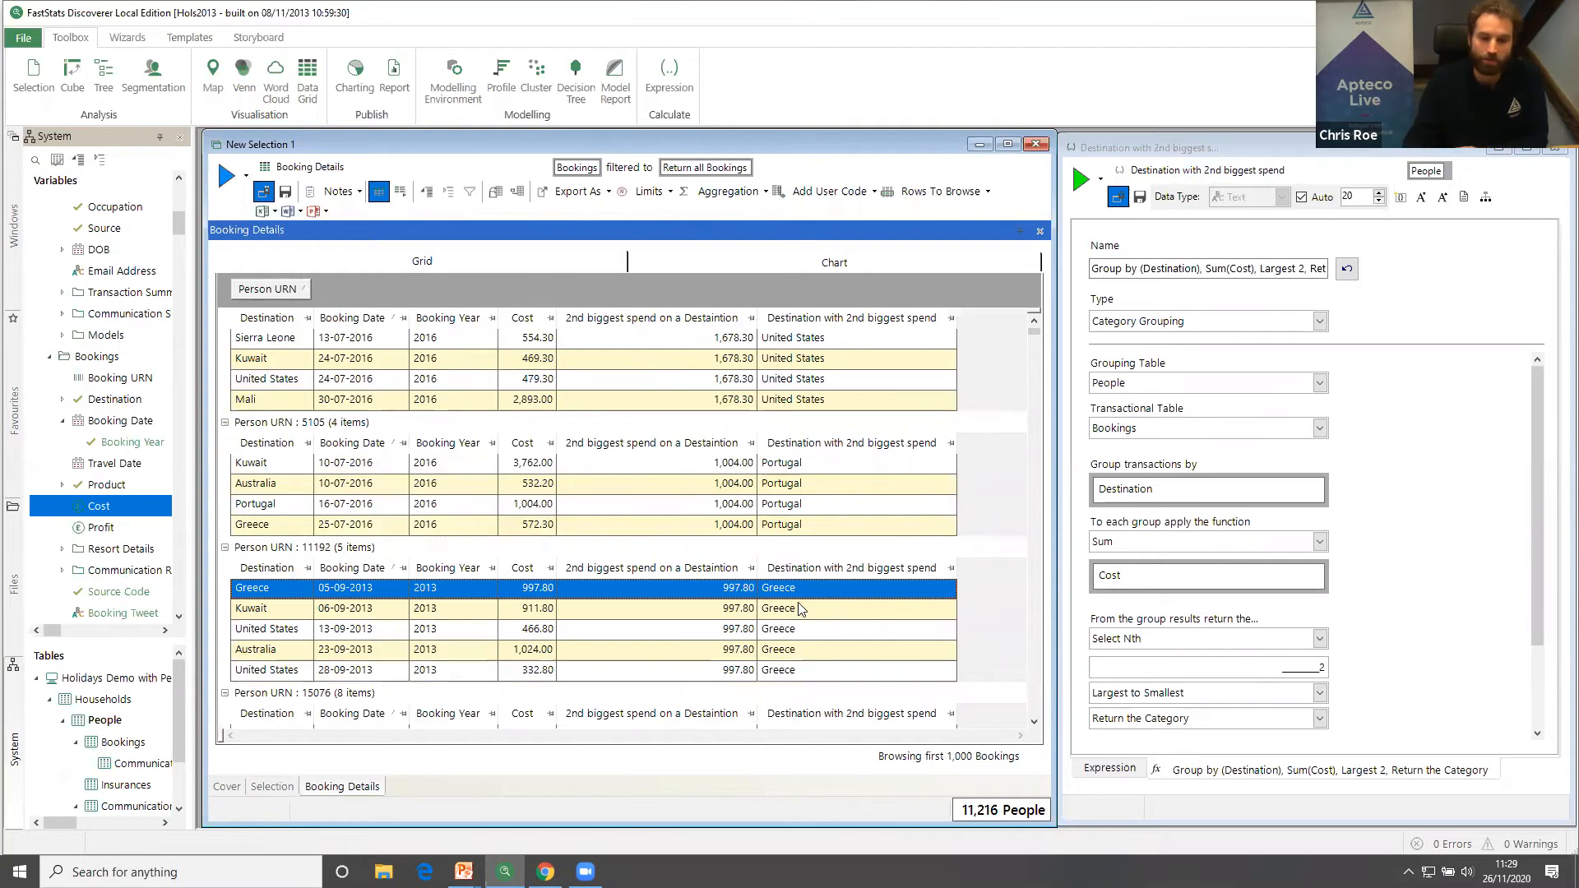
Remove both 2nd biggest spend expression columns from the Booking Details grid.
{"action": "right_click", "coordinate": [822, 574]}
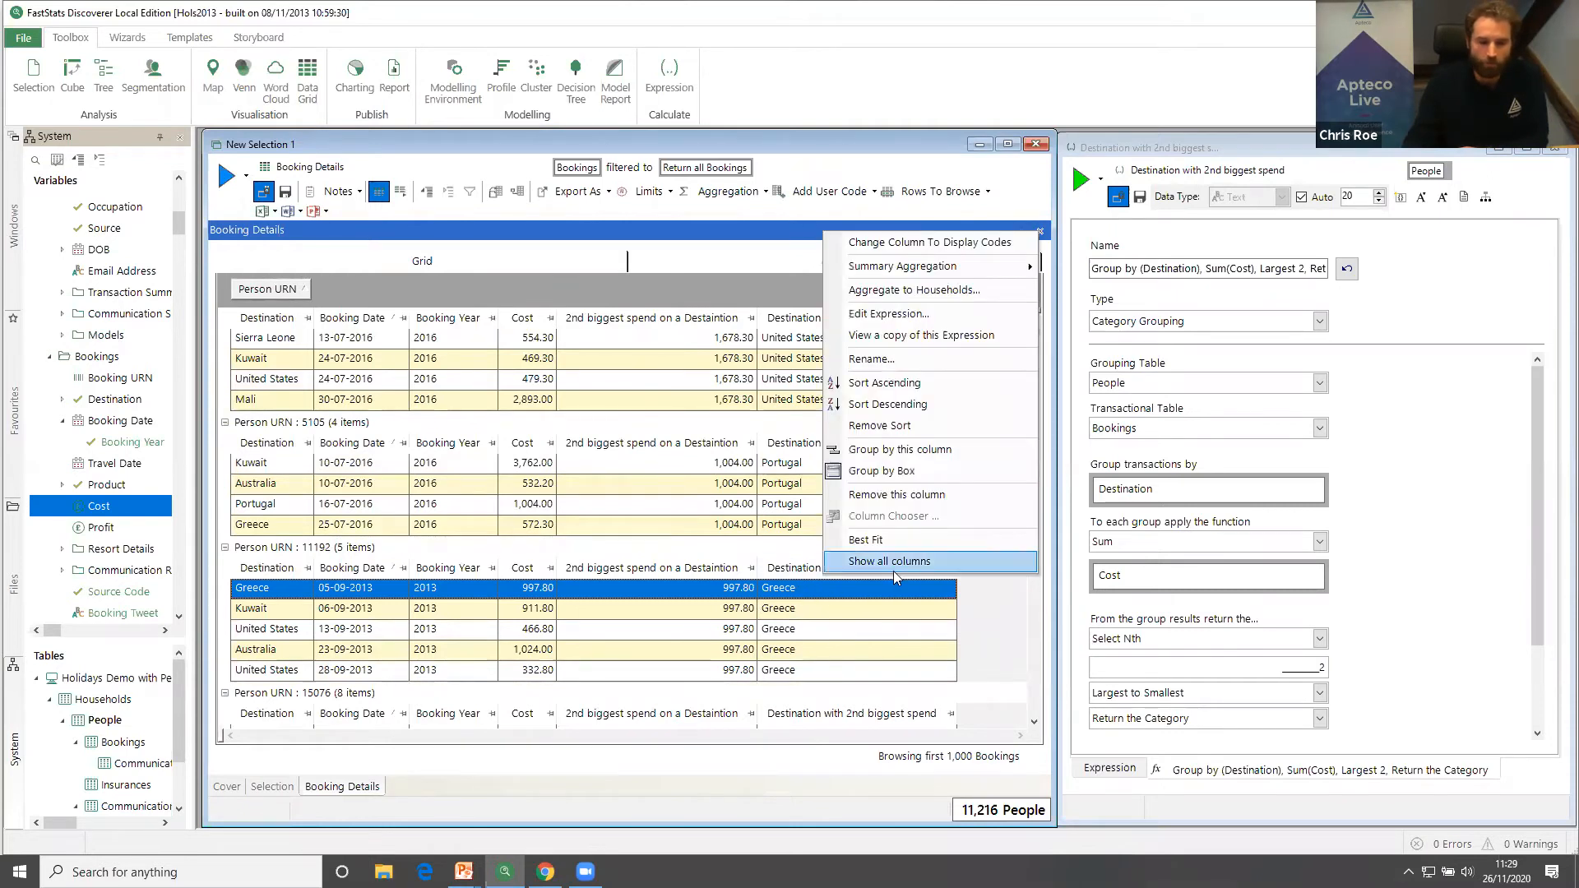
{"action": "left_click", "coordinate": [921, 494]}
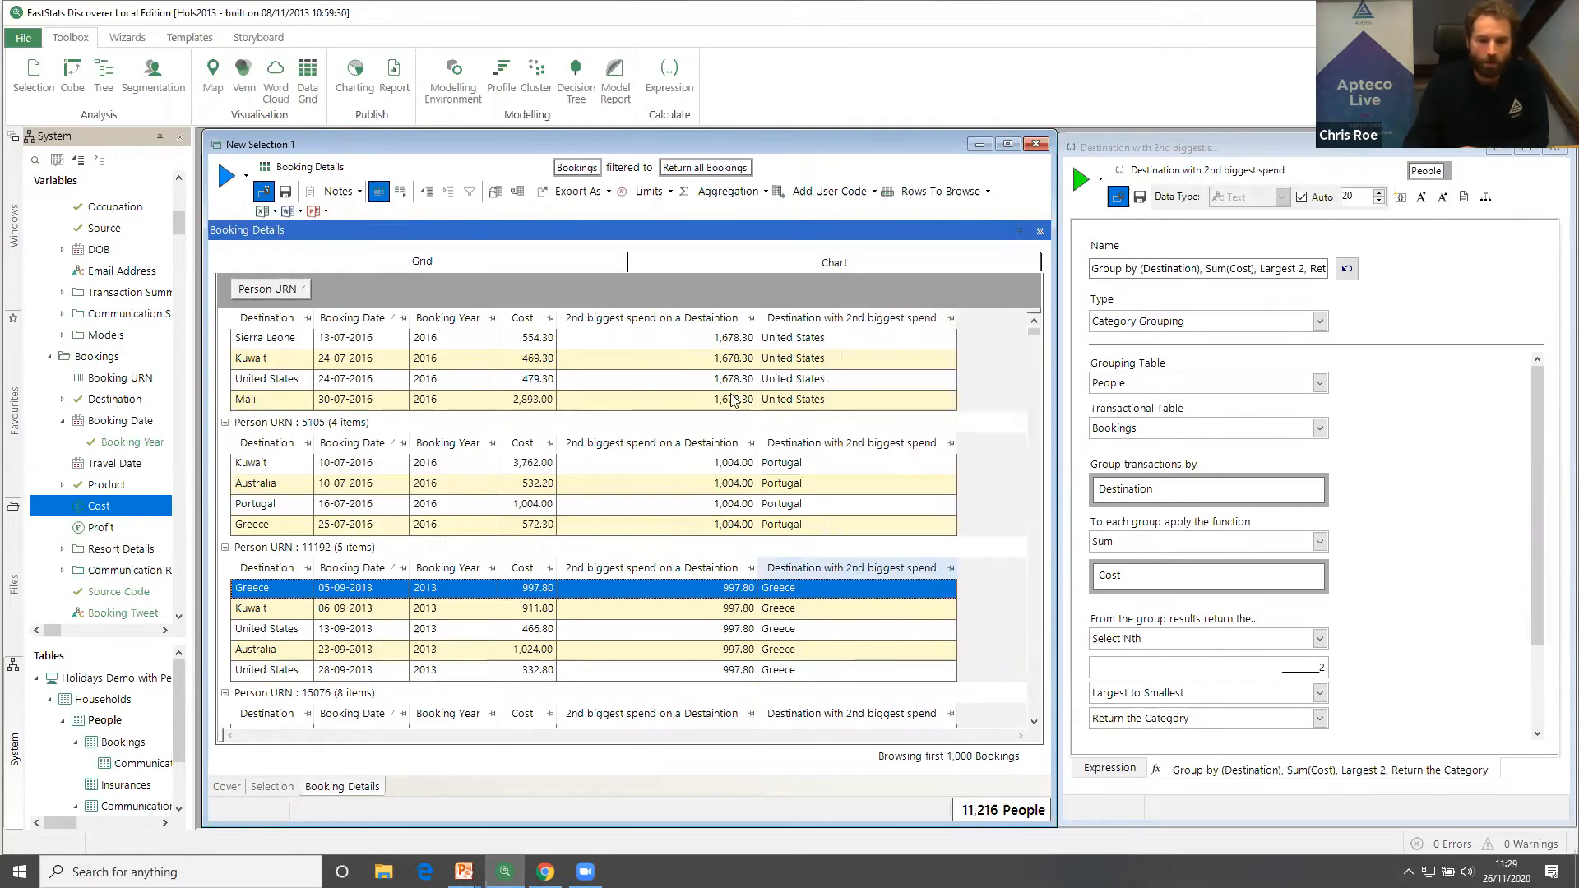
{"action": "right_click", "coordinate": [709, 320]}
{"action": "left_click", "coordinate": [842, 587]}
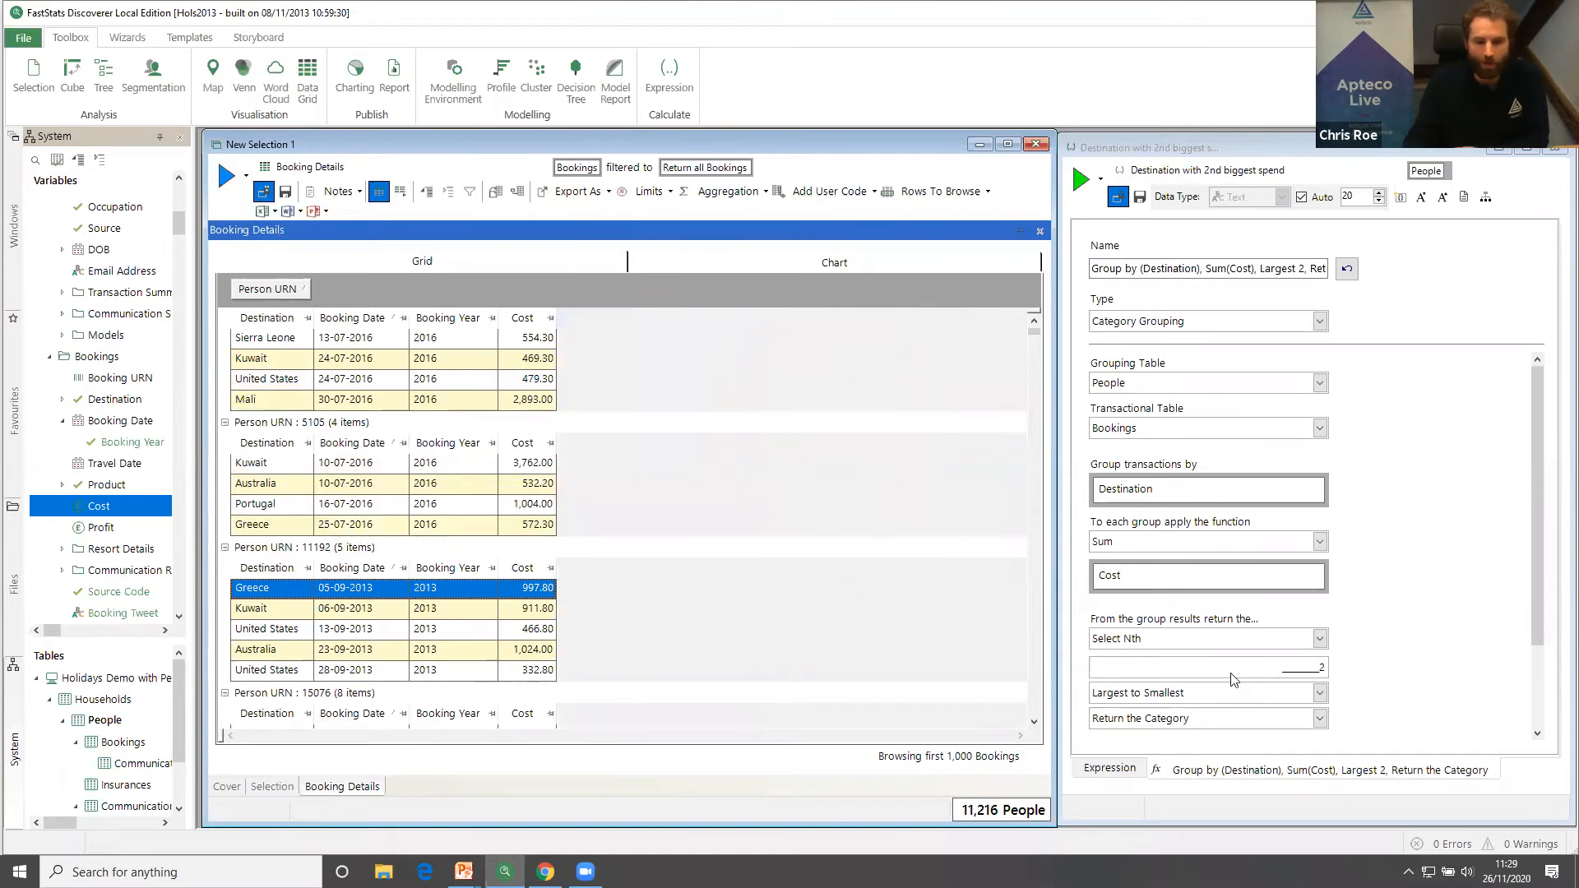
Set the group results to return Top N and rename the expression to "Top 2 spend destinations".
{"action": "left_click", "coordinate": [1319, 639]}
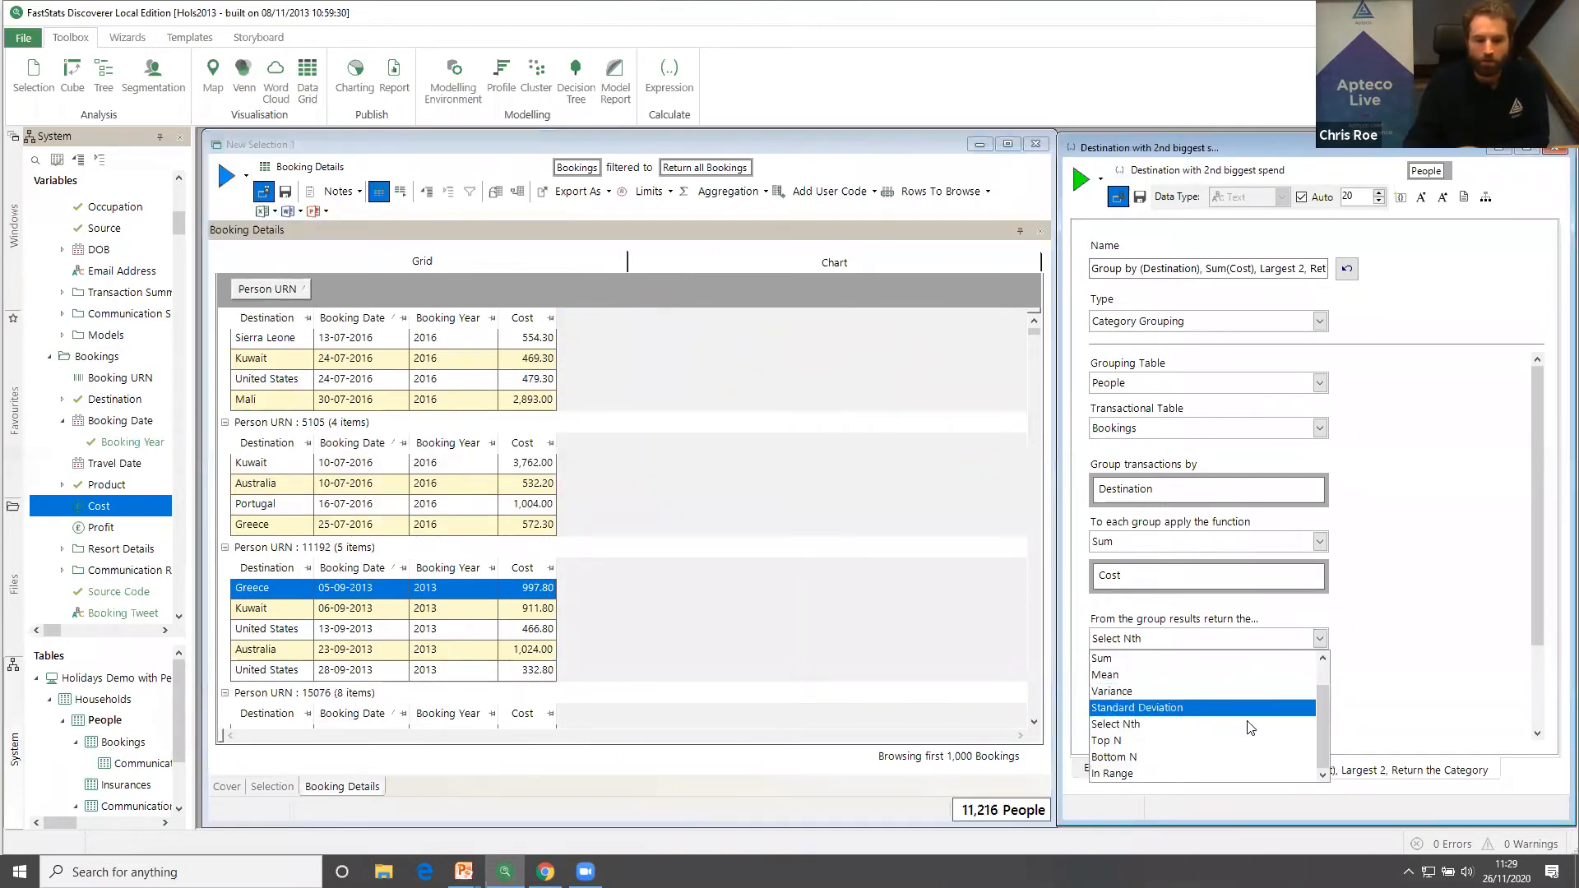
{"action": "left_click", "coordinate": [1251, 743]}
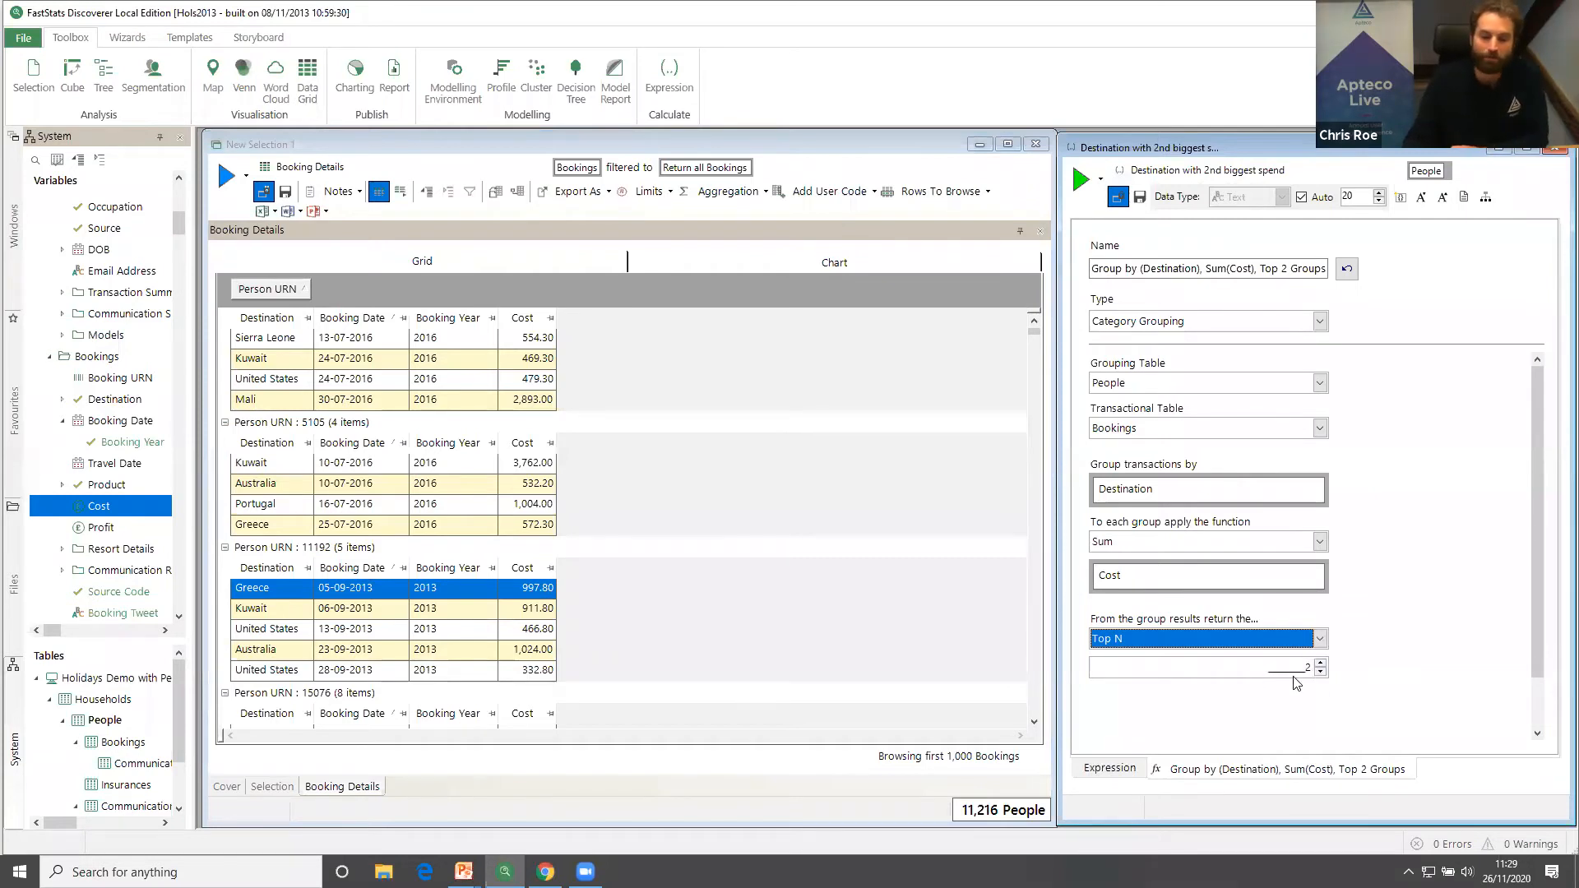
{"action": "left_click_drag", "start_coordinate": [1347, 170], "coordinate": [1129, 170]}
{"action": "type", "text": "Top 2 spend destinations"}
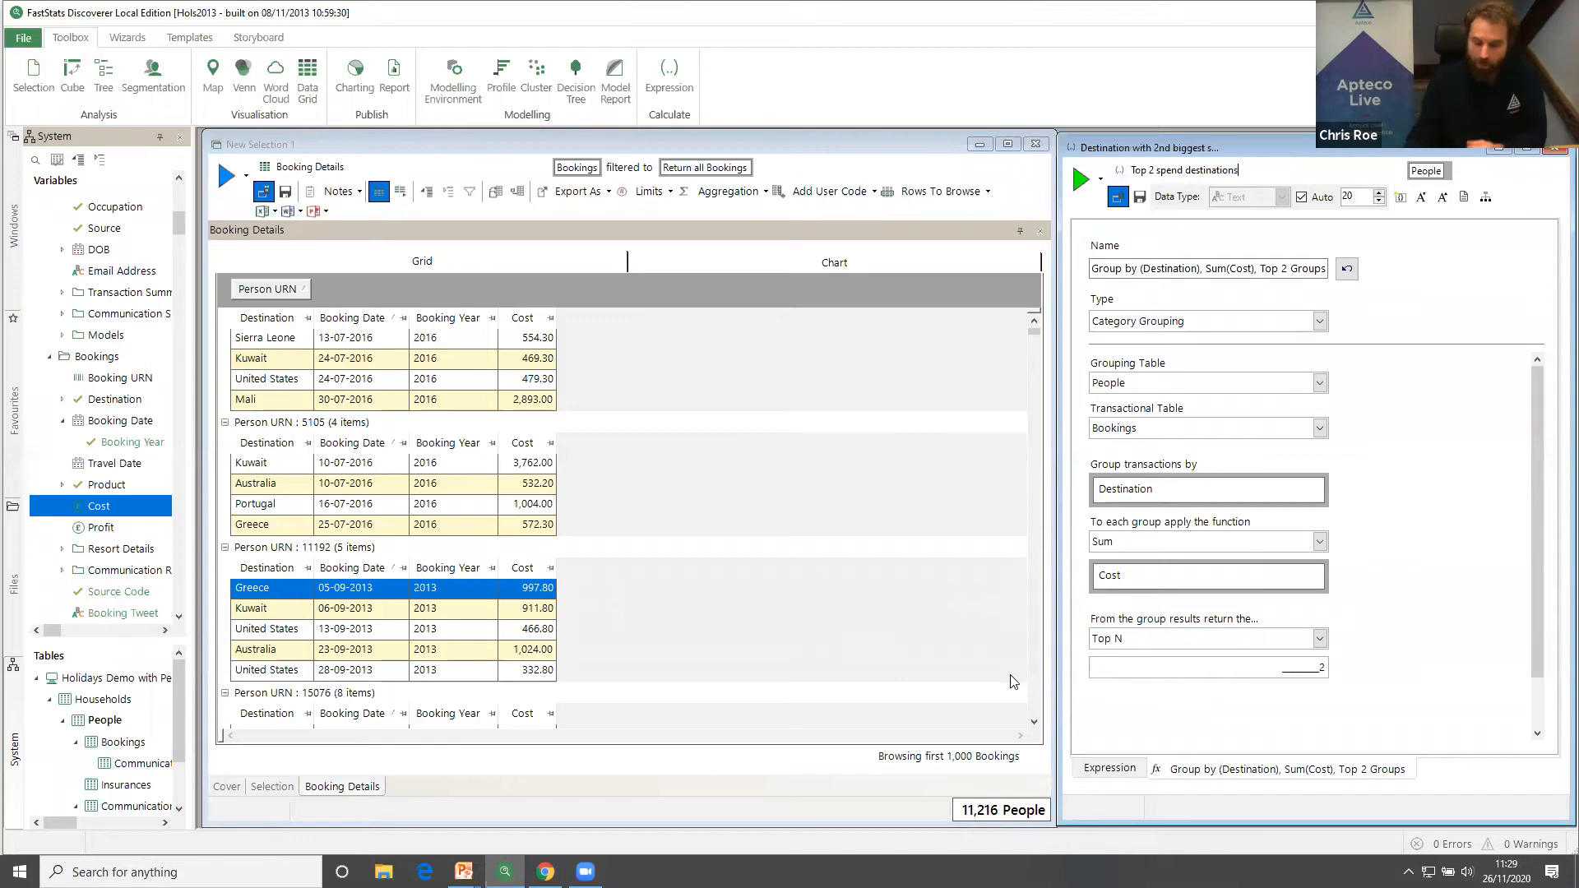
Wrap the category grouping in a descof() function in the expression text.
{"action": "left_click", "coordinate": [1106, 774]}
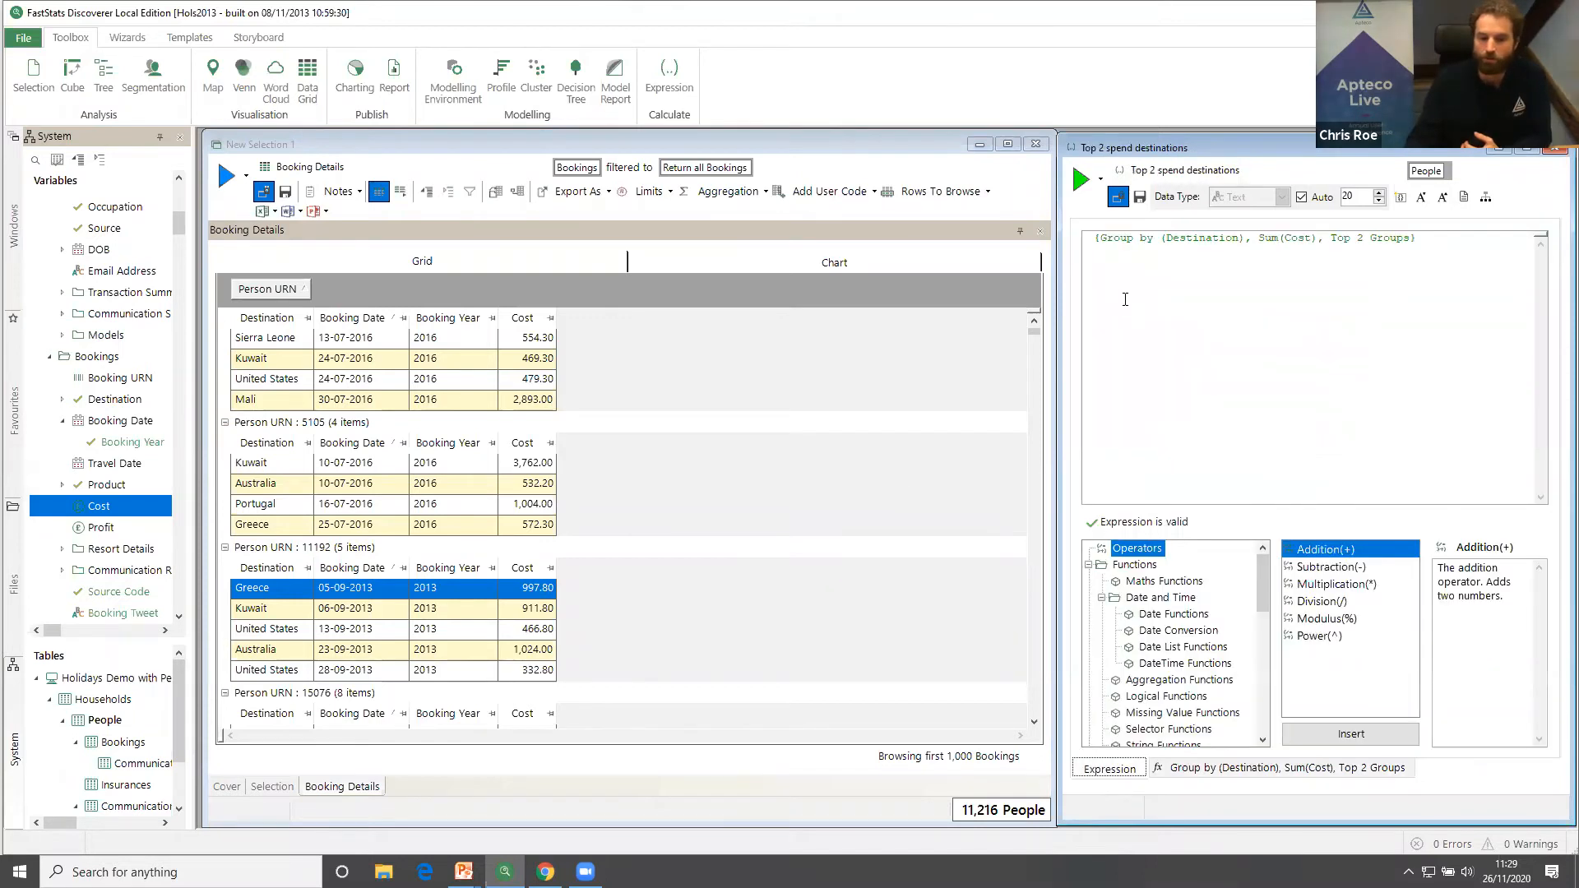
{"action": "left_click", "coordinate": [1094, 239]}
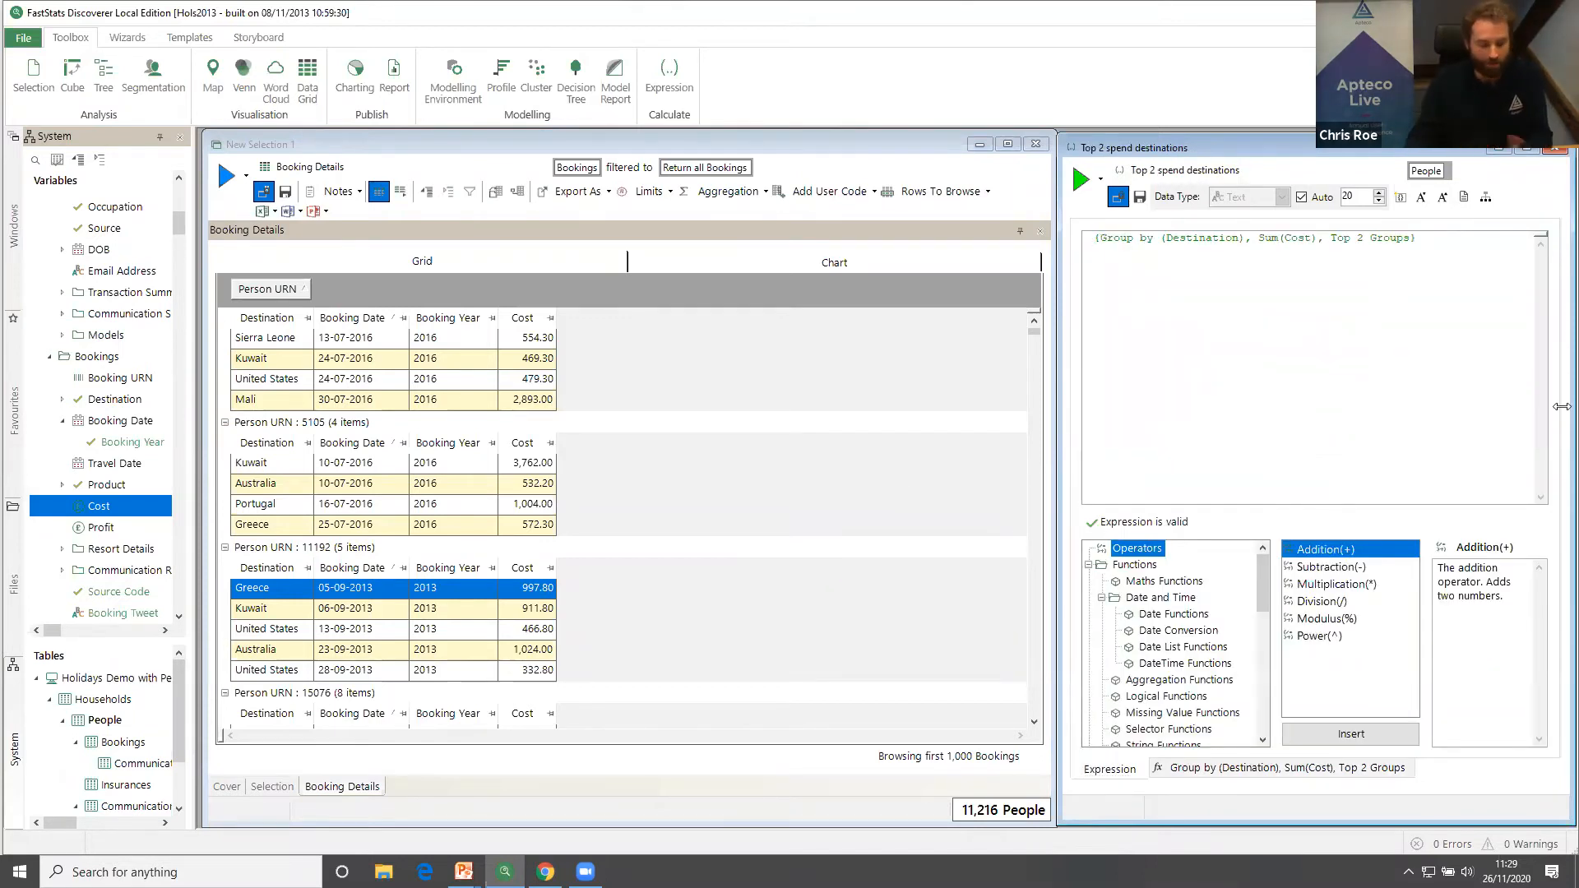
{"action": "type", "text": "descof("}
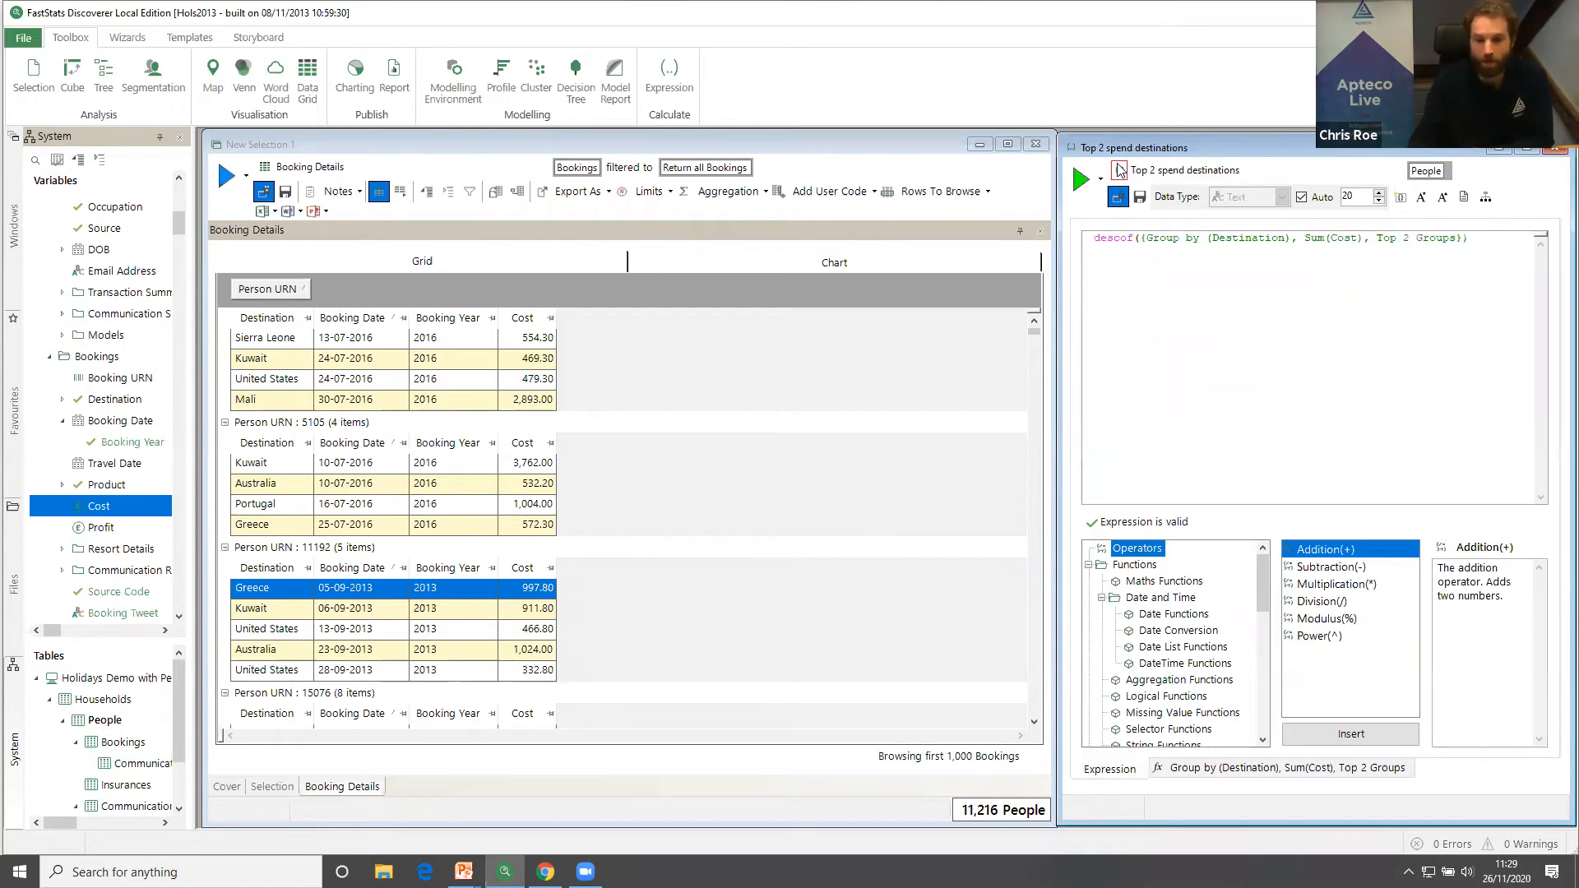
Add the Top 2 spend destinations expression to the grid, rebuild it, and compare the listed destinations with person 11192's booking costs.
{"action": "left_click", "coordinate": [658, 348]}
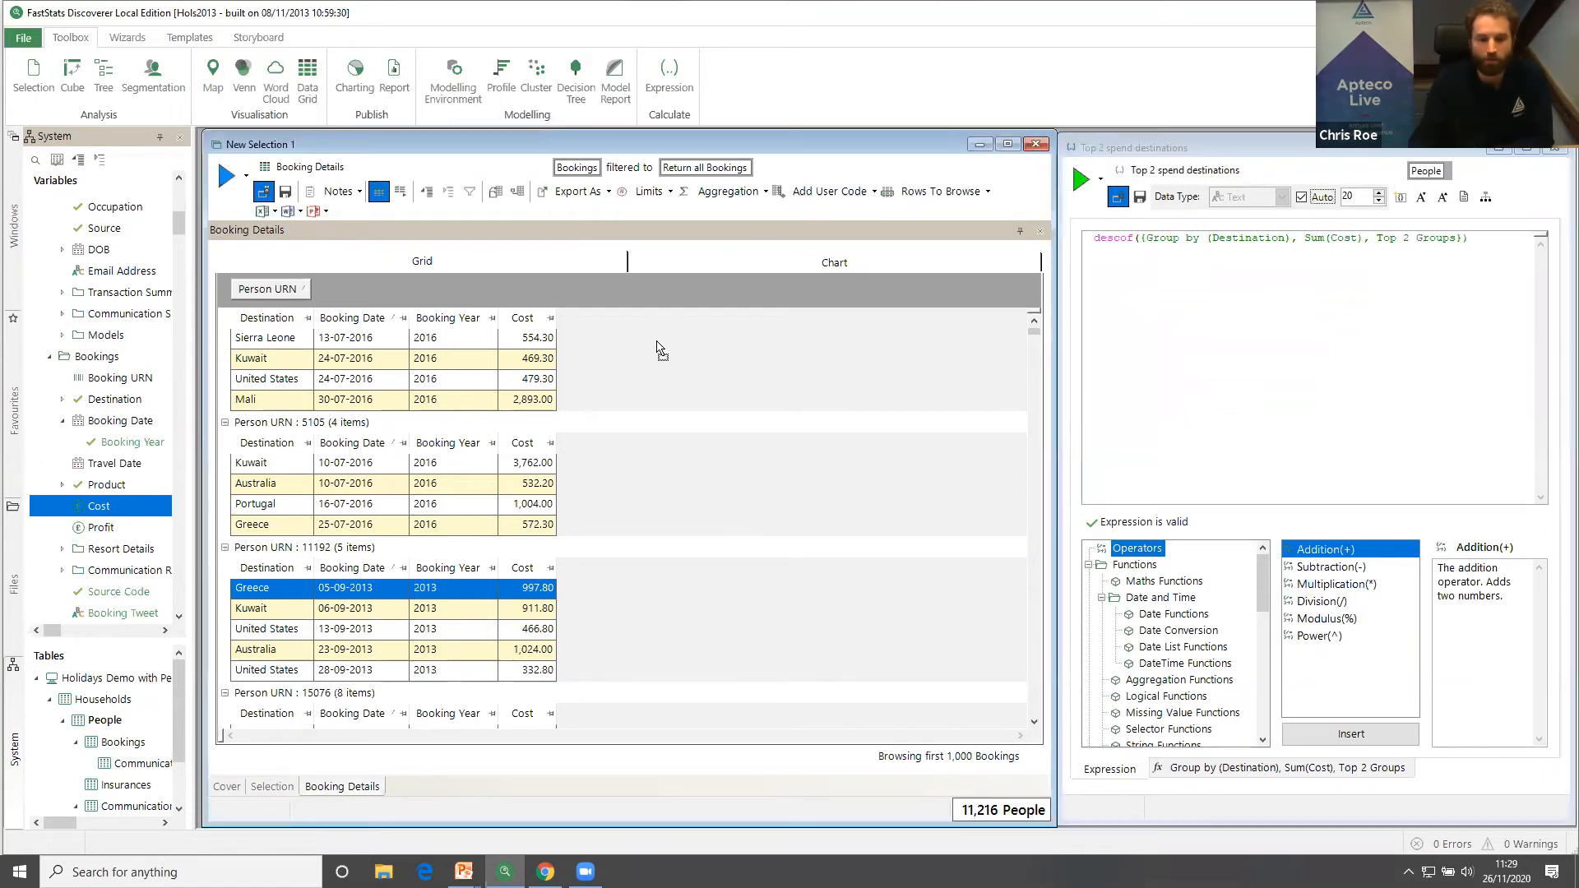
{"action": "left_click", "coordinate": [226, 174]}
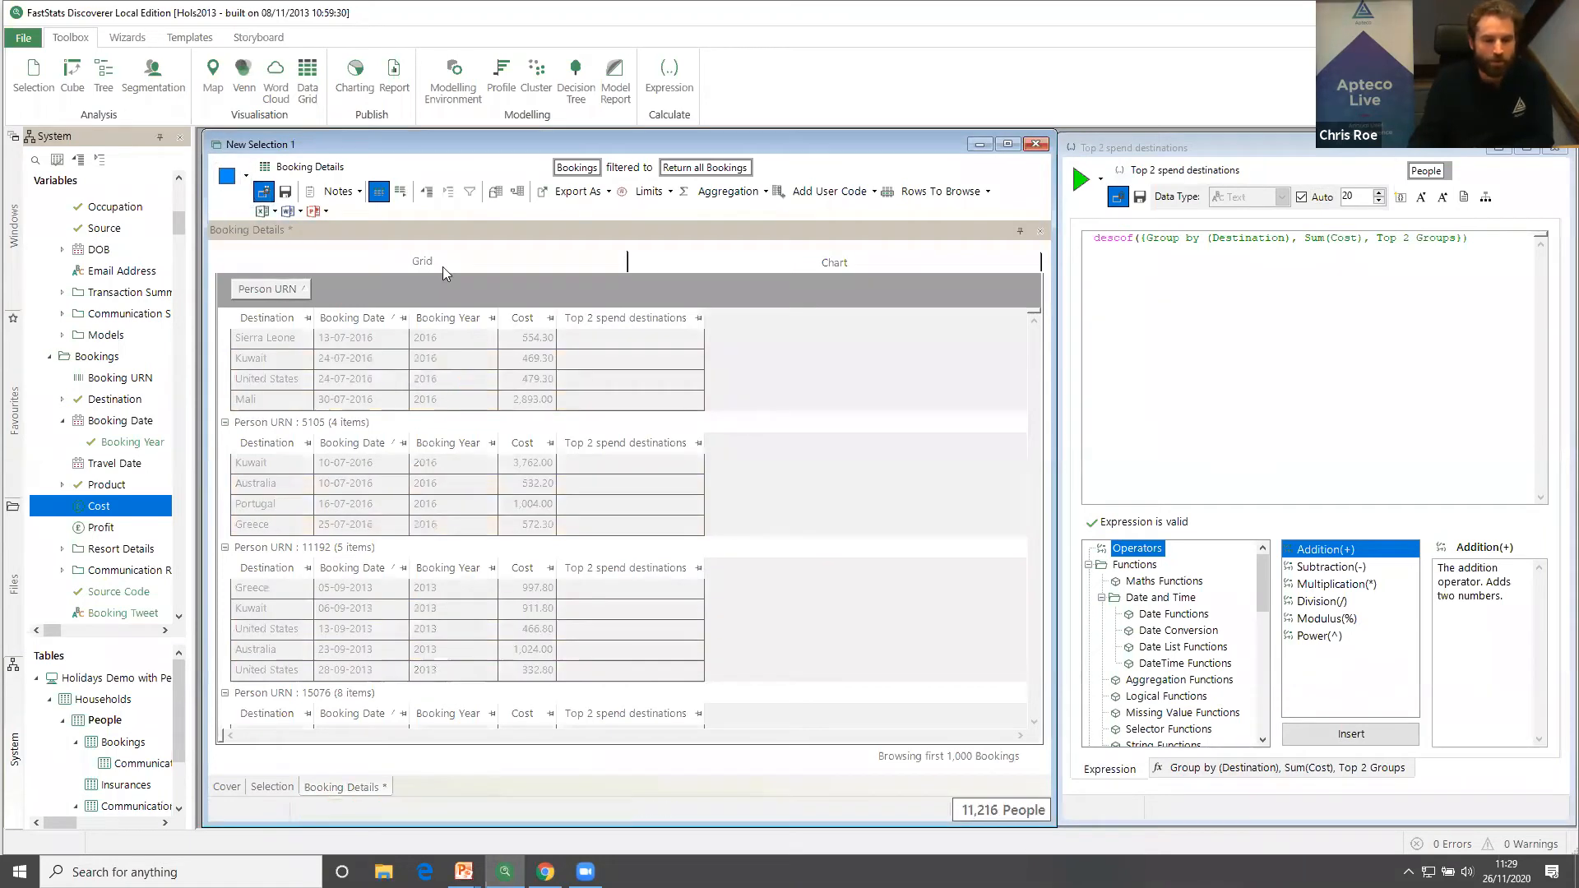
{"action": "left_click", "coordinate": [427, 192]}
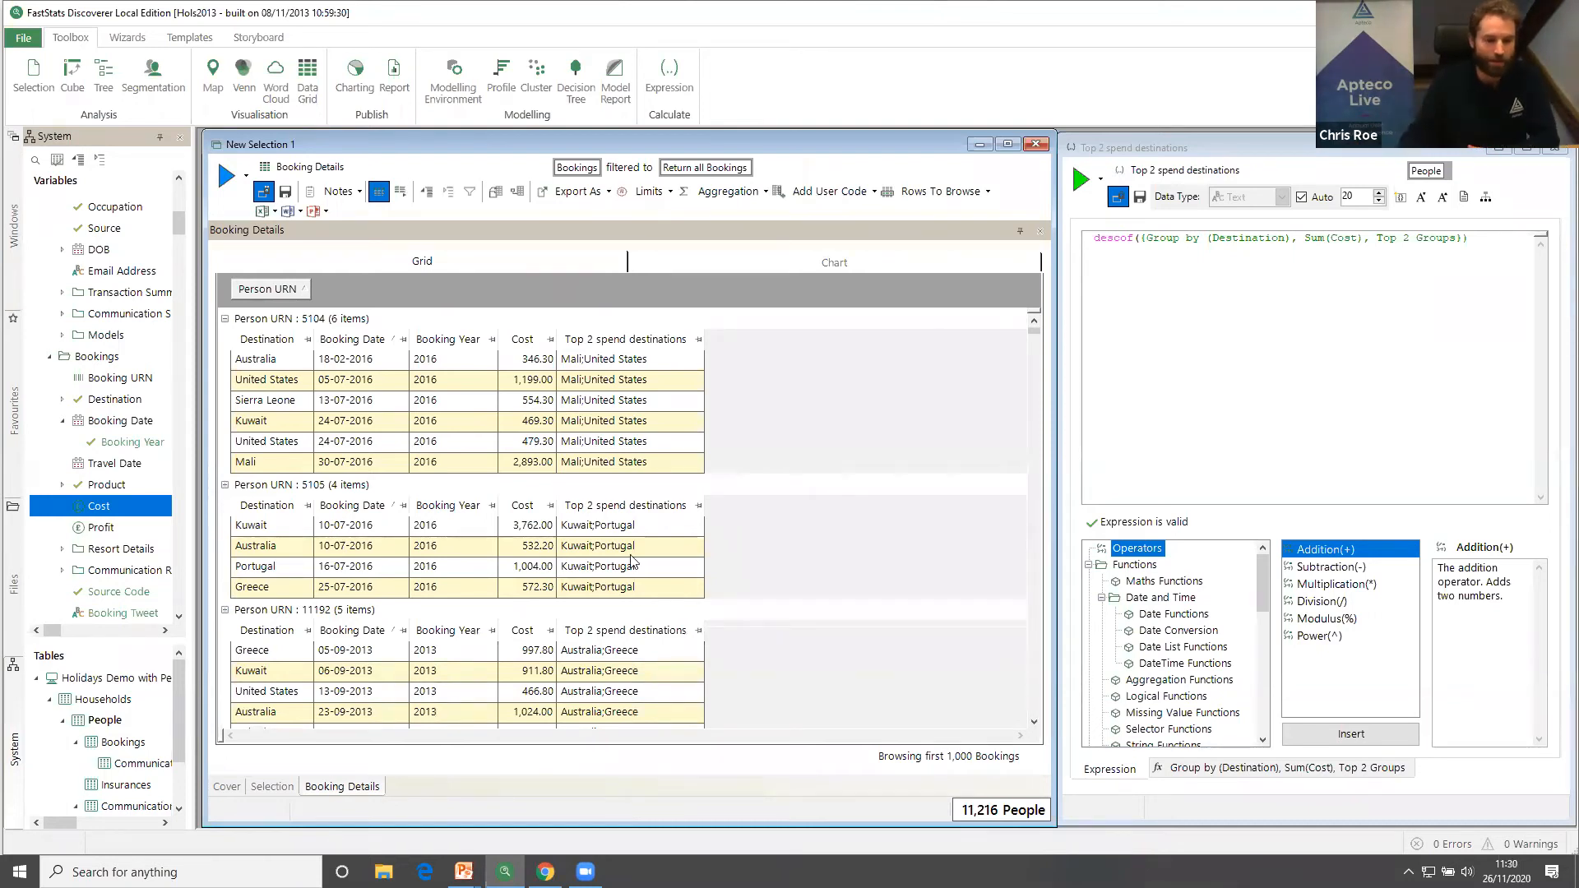
{"action": "left_click", "coordinate": [591, 658]}
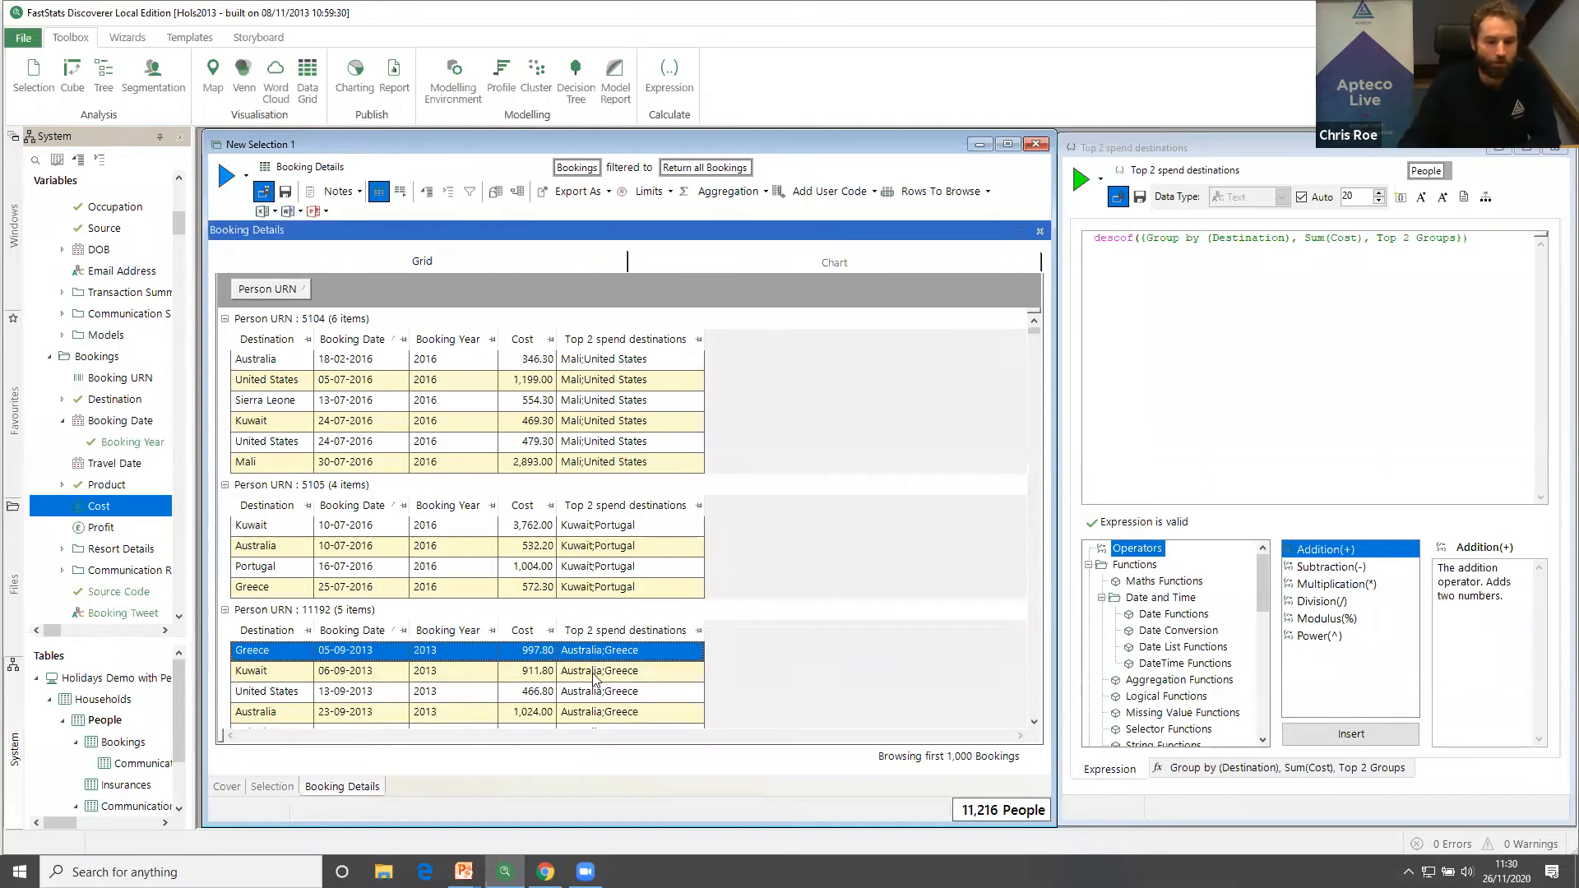
{"action": "scroll", "coordinate": [576, 610], "scroll_direction": "down", "scroll_amount": 1}
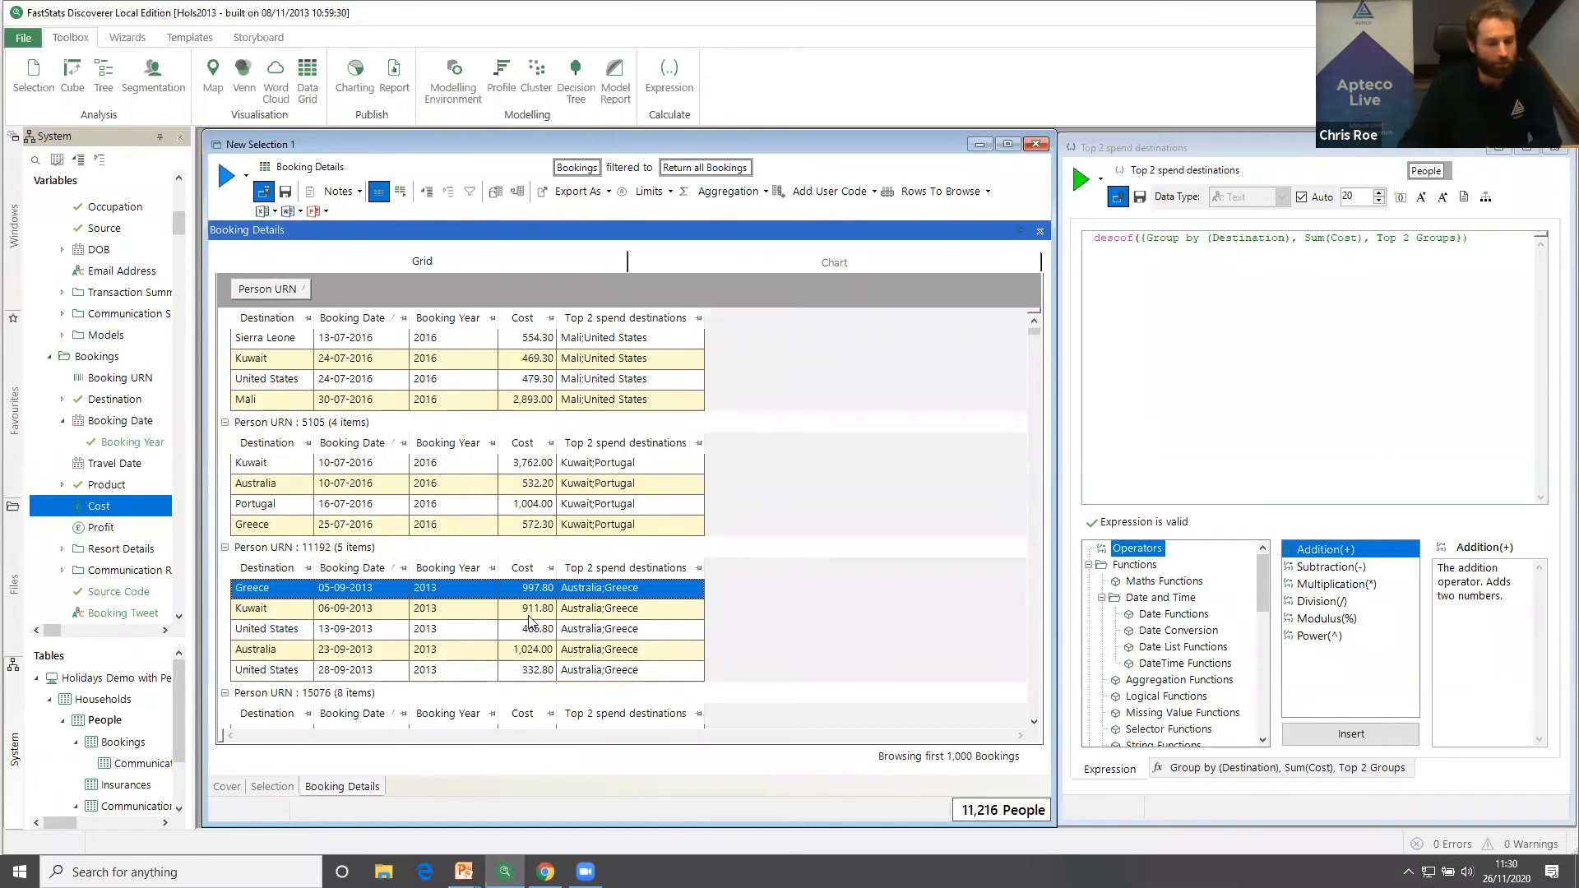
{"action": "scroll", "coordinate": [526, 621], "scroll_direction": "up", "scroll_amount": 1}
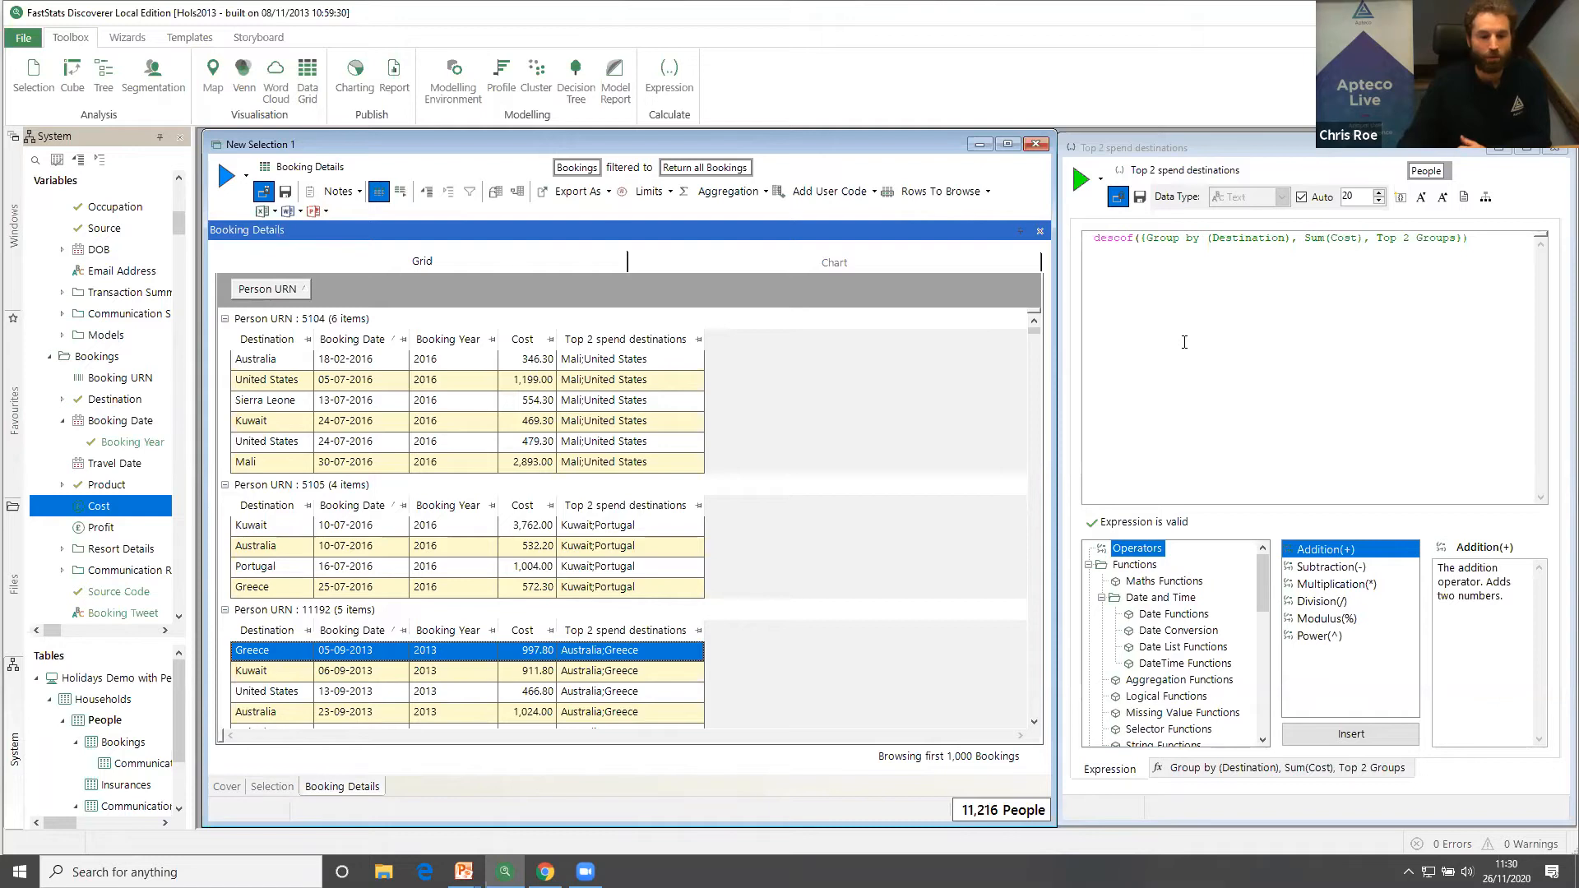
Replace descof with varselect in the expression and add an empty quoted string as its second argument.
{"action": "left_click", "coordinate": [1175, 319]}
{"action": "double_click", "coordinate": [1121, 239]}
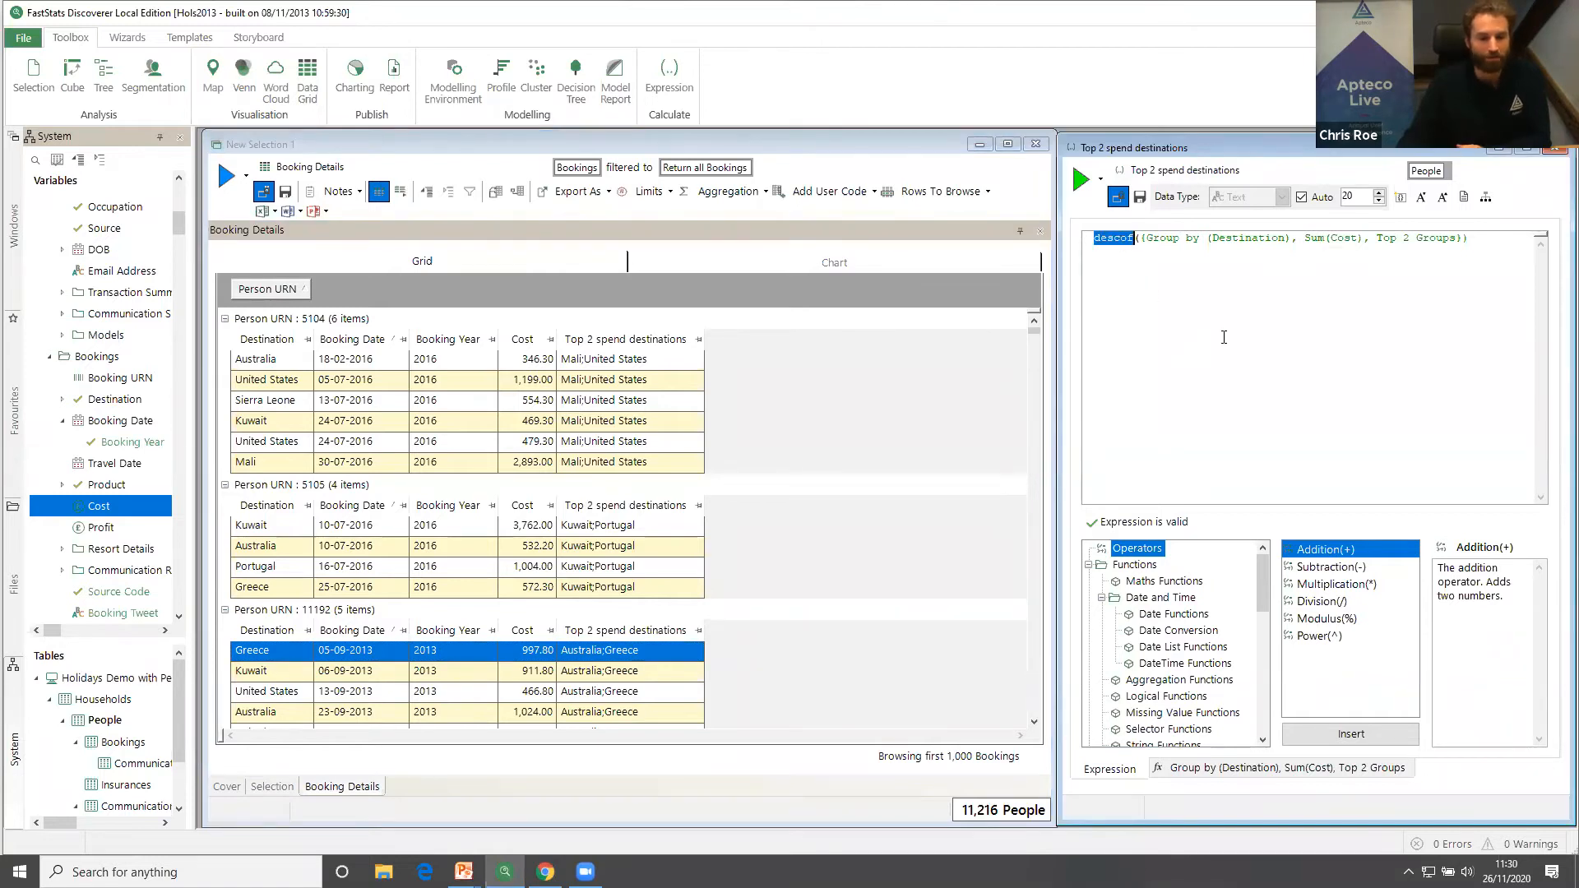
{"action": "type", "text": "varselett"}
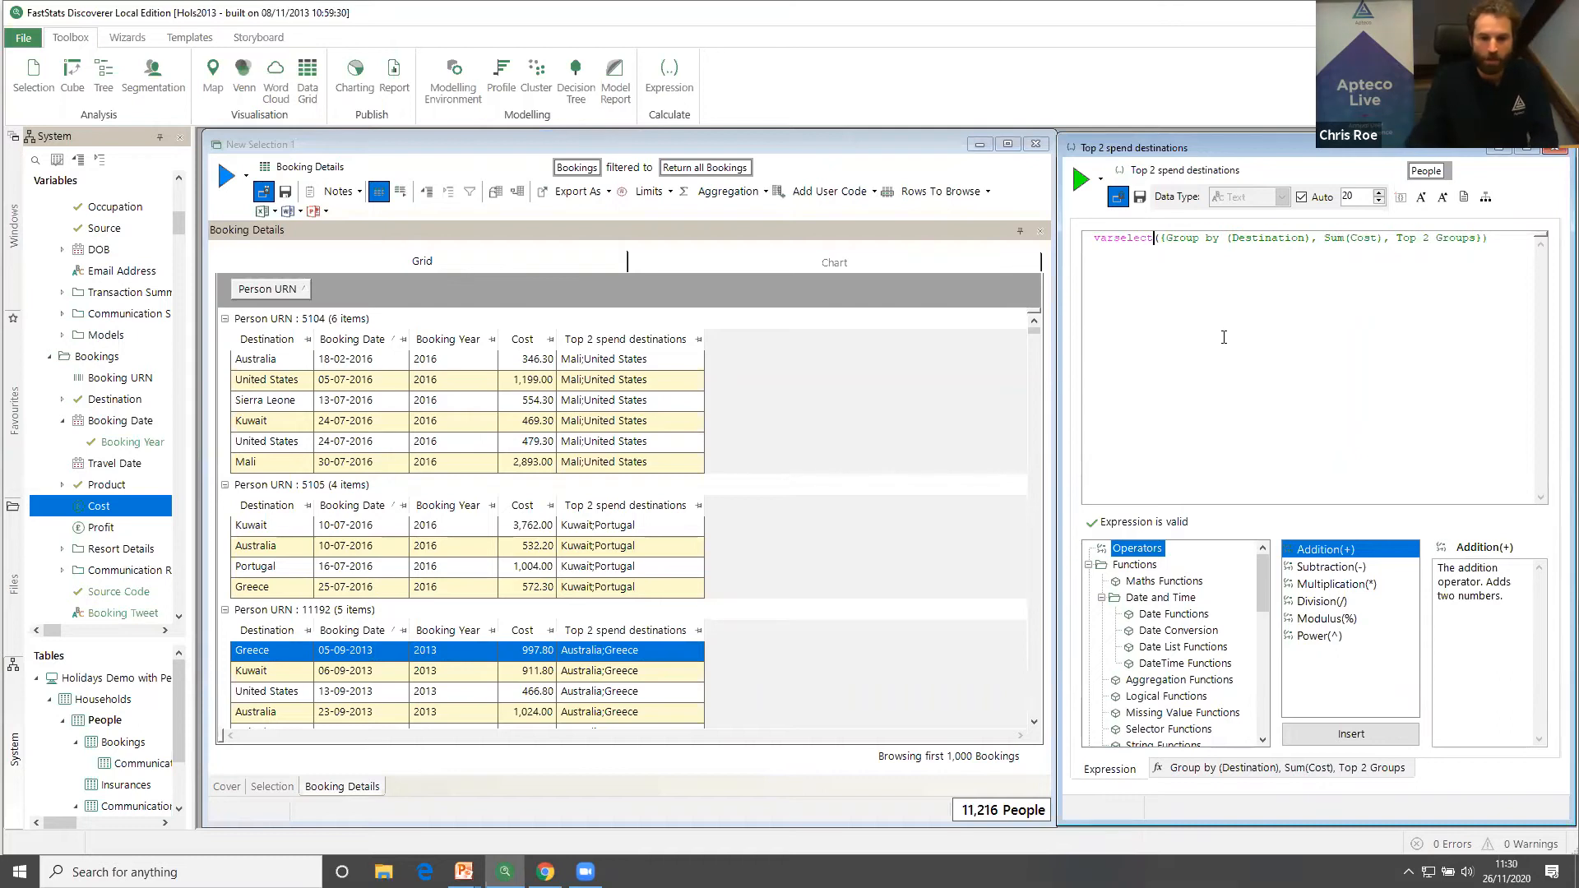
{"action": "type", "text": ")"}
{"action": "type", "text": "\"\""}
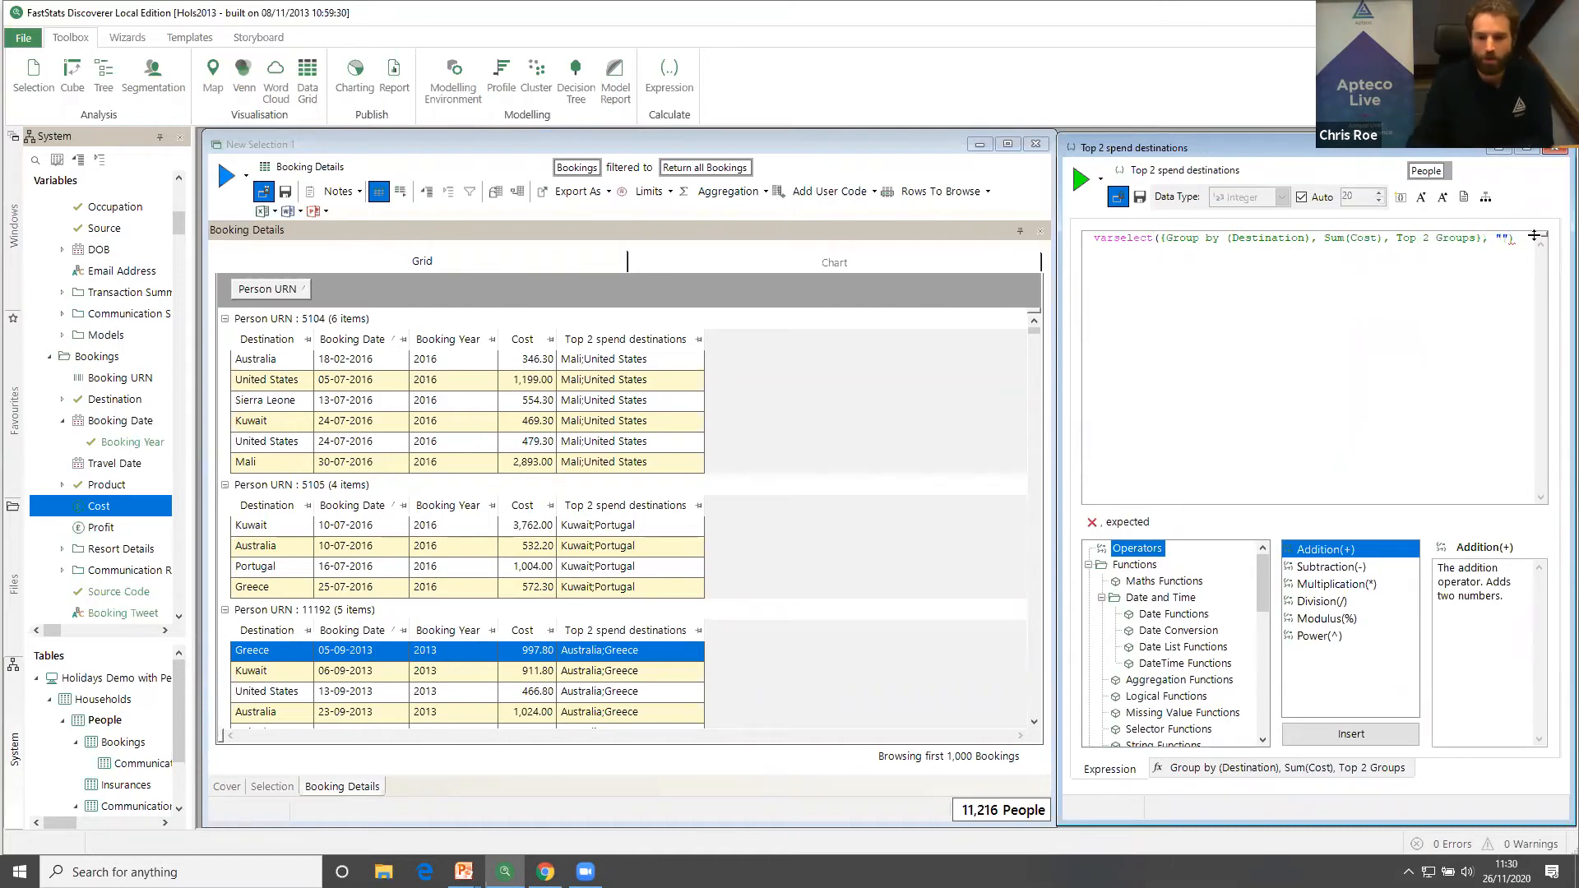
Look up Mali's code in the Destination variable using a temporary selection, and discard that selection.
{"action": "left_click", "coordinate": [136, 401]}
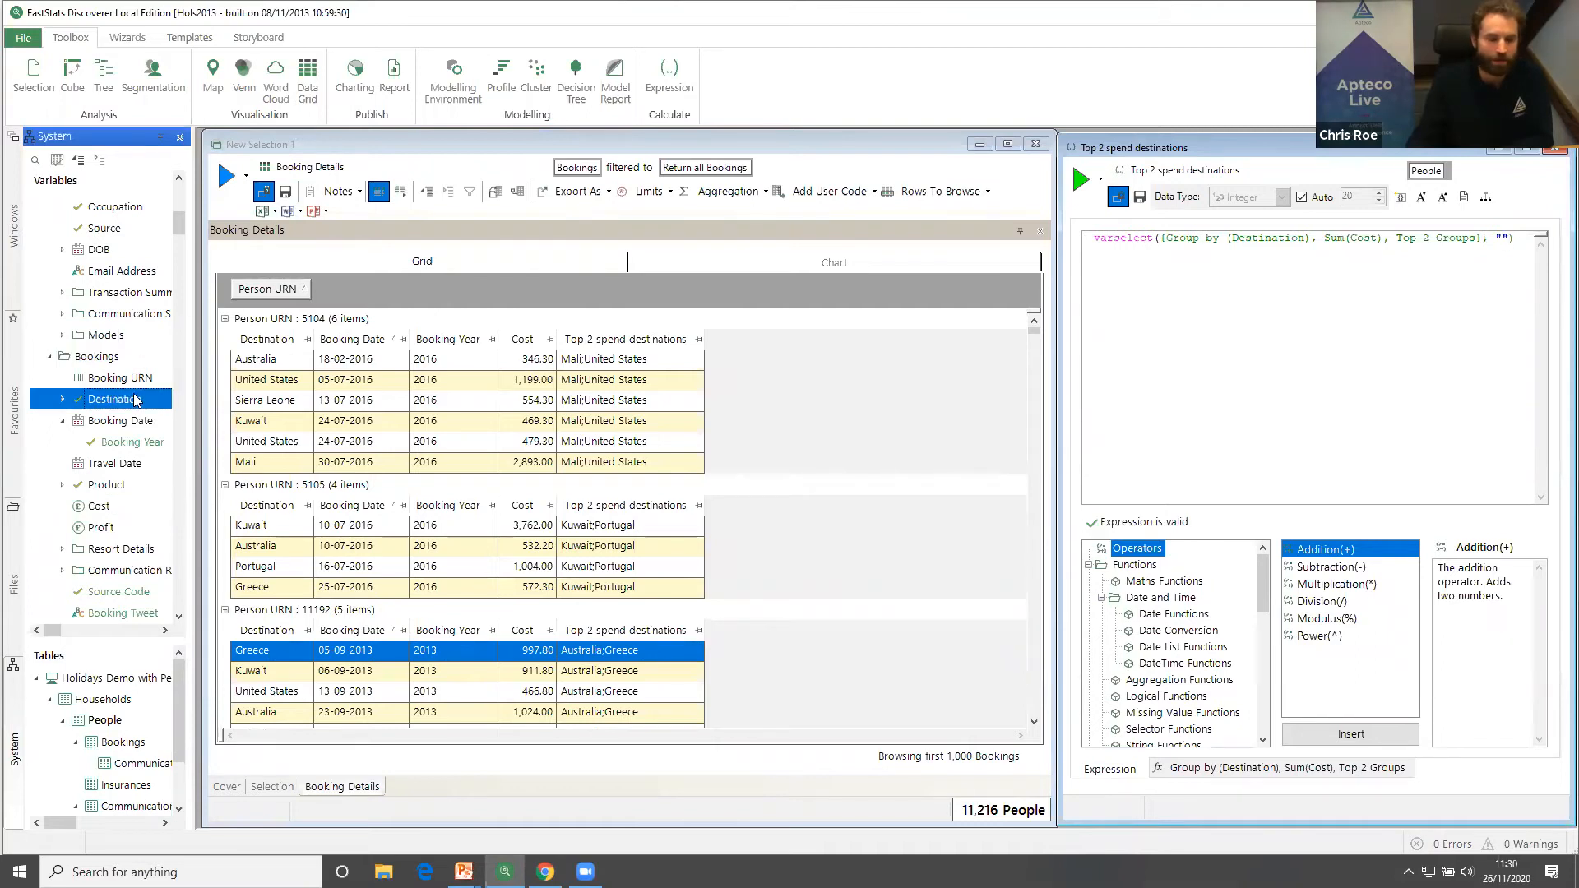
{"action": "double_click", "coordinate": [136, 400]}
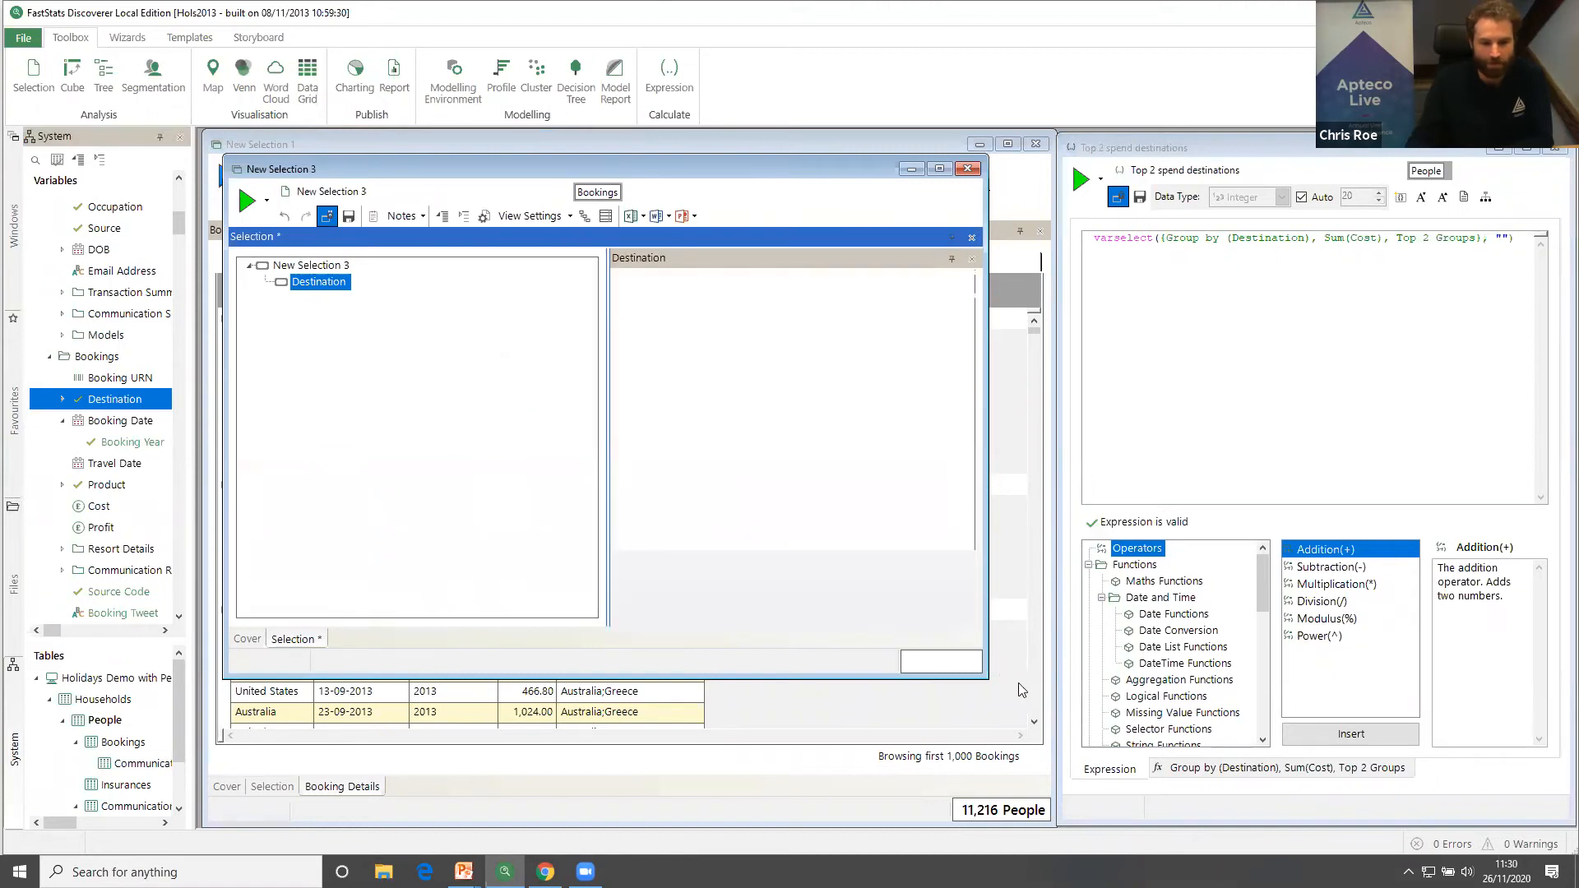
{"action": "left_click_drag", "start_coordinate": [986, 685], "coordinate": [1062, 763]}
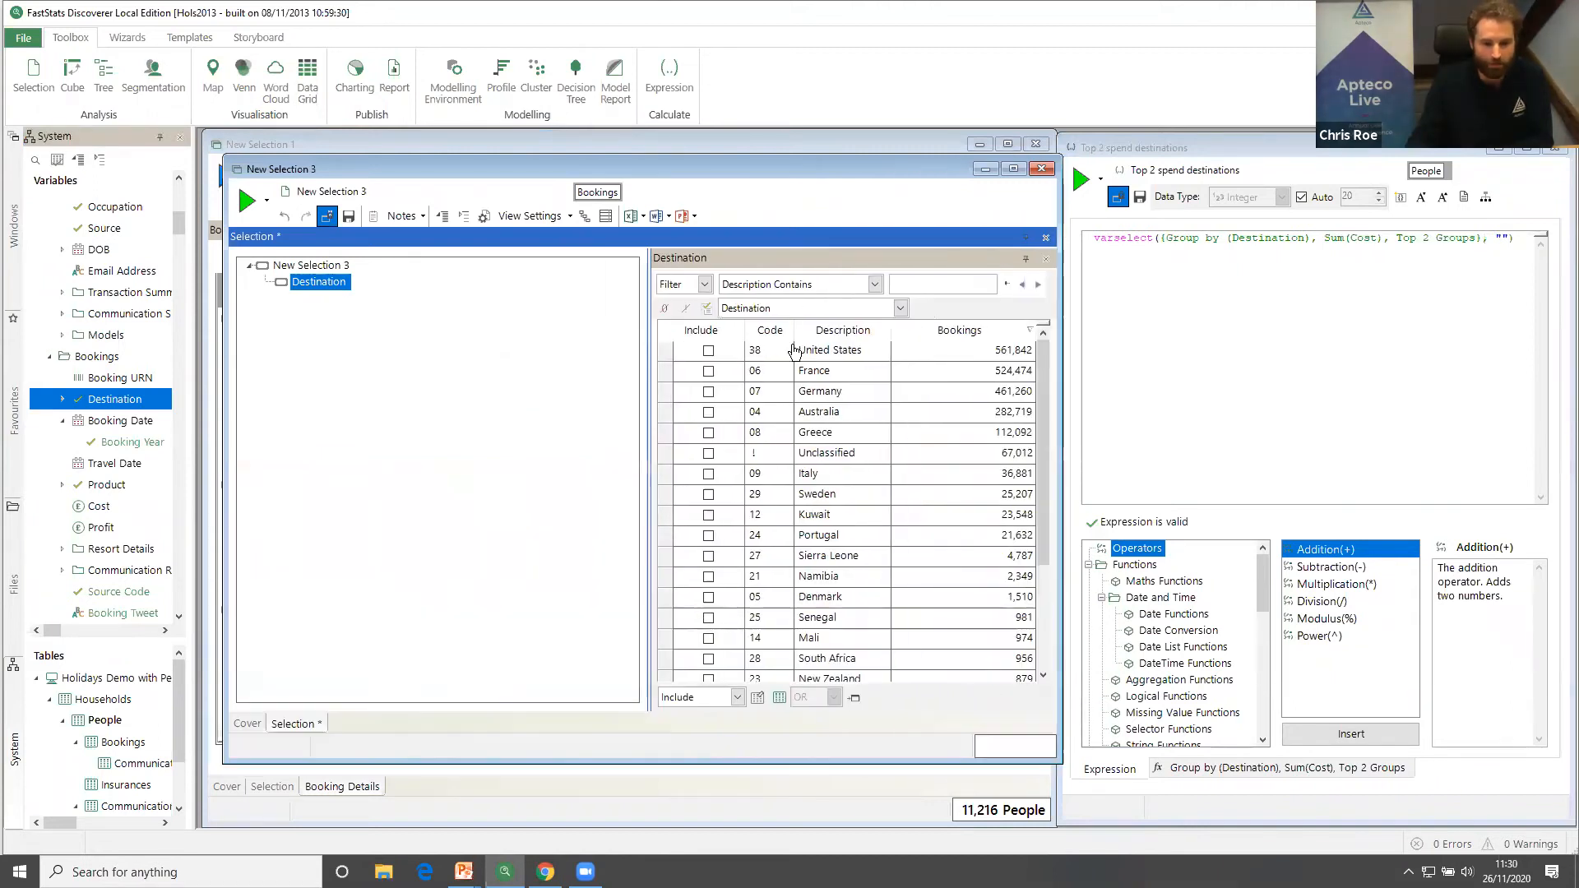
{"action": "left_click", "coordinate": [809, 643]}
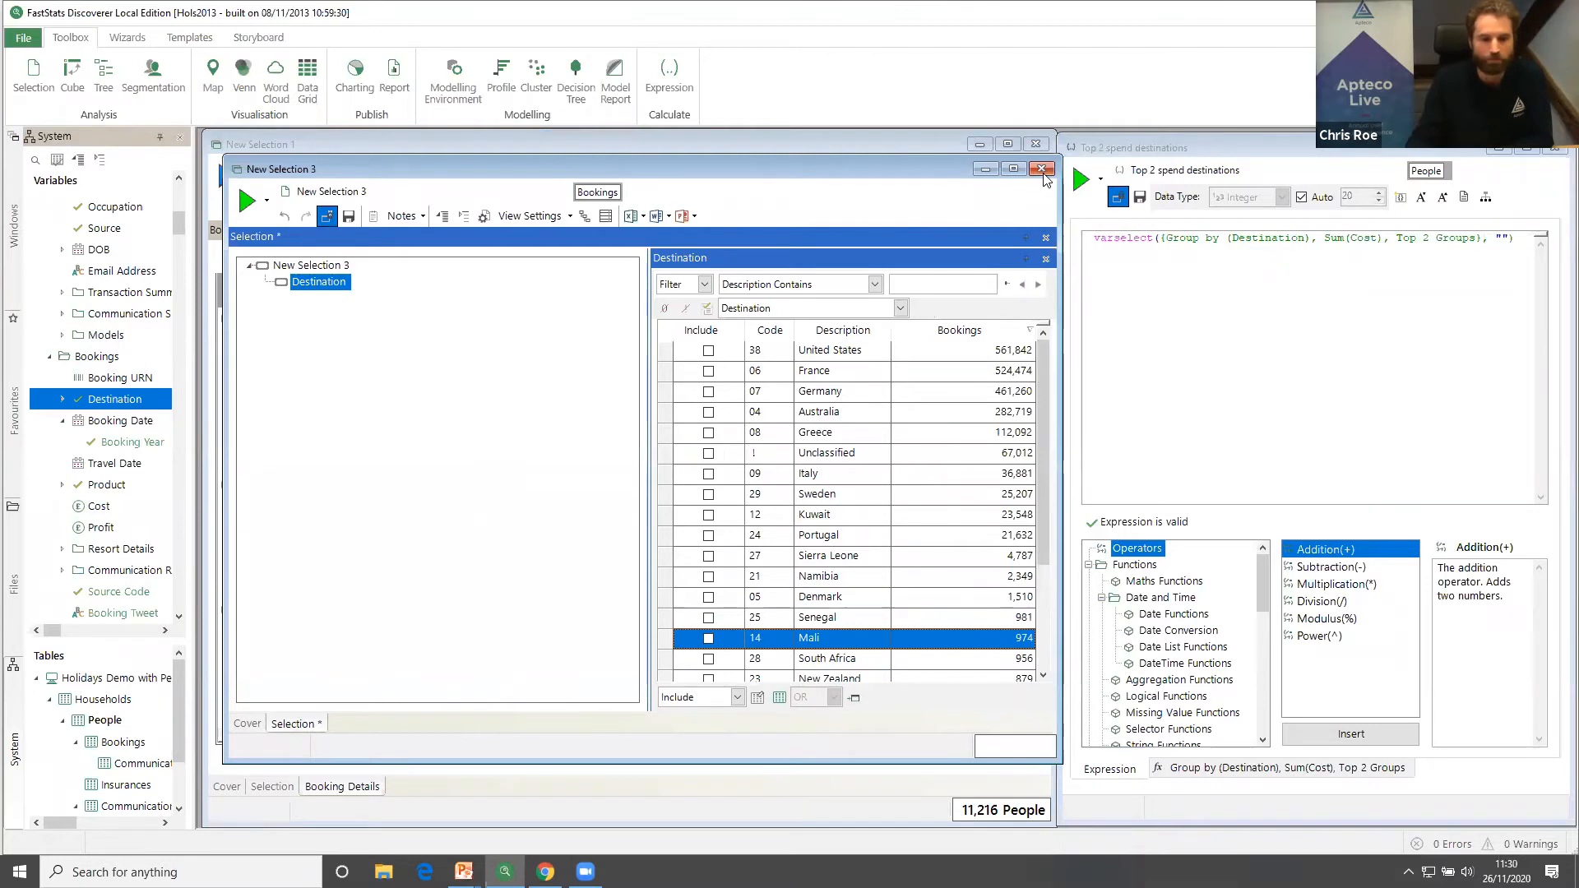
{"action": "left_click", "coordinate": [1042, 169]}
{"action": "left_click", "coordinate": [790, 467]}
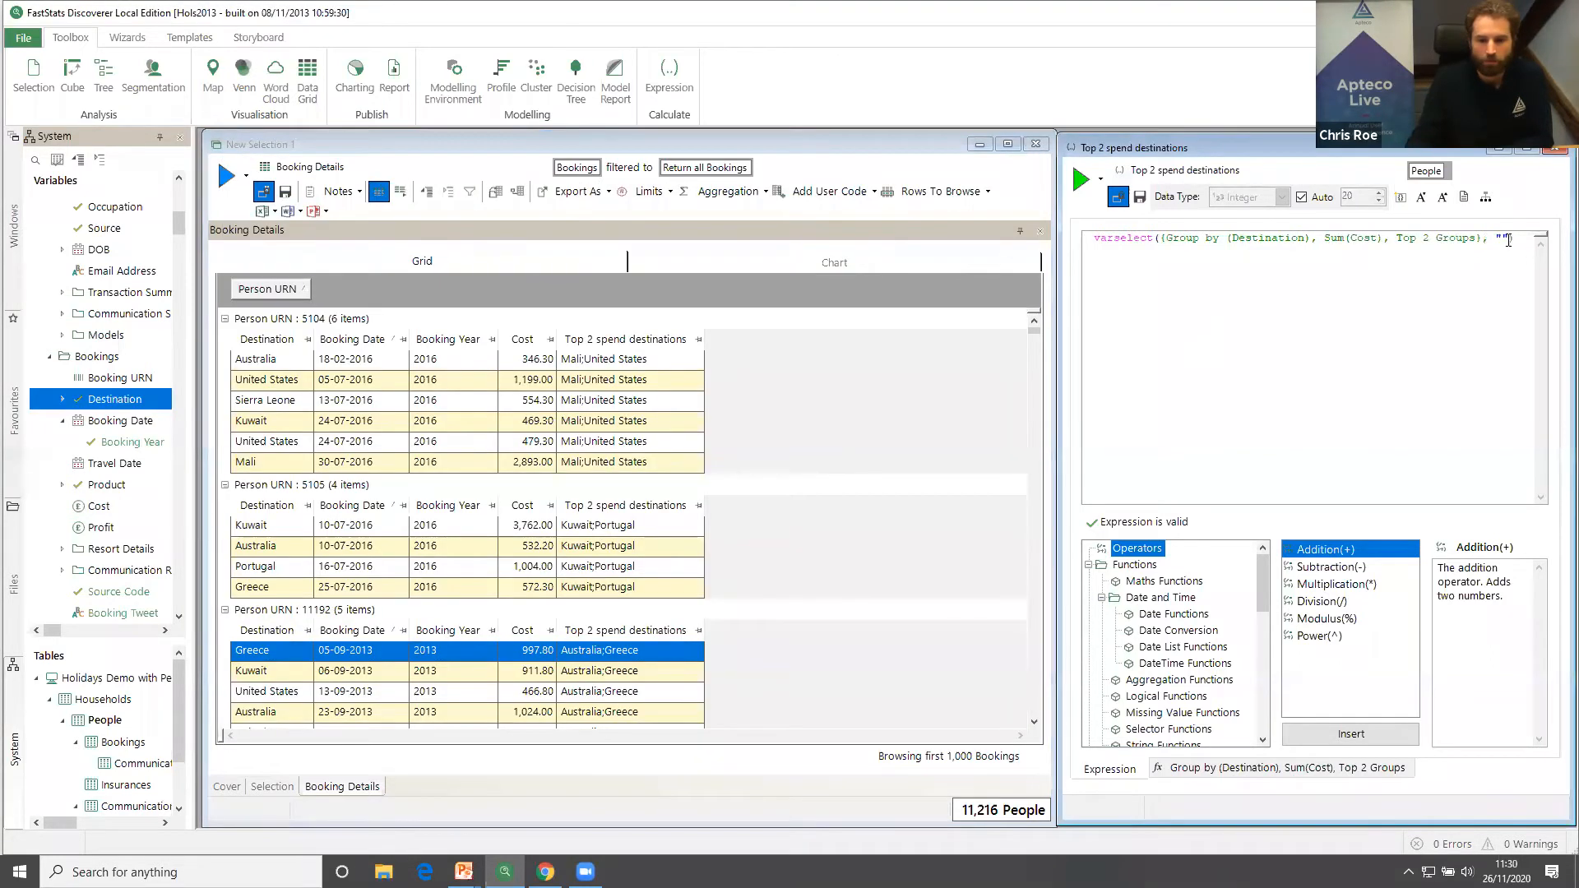
Enter "14" as the varselect code and rename the expression to "Is Mali in top 2 spends".
{"action": "type", "text": "14"}
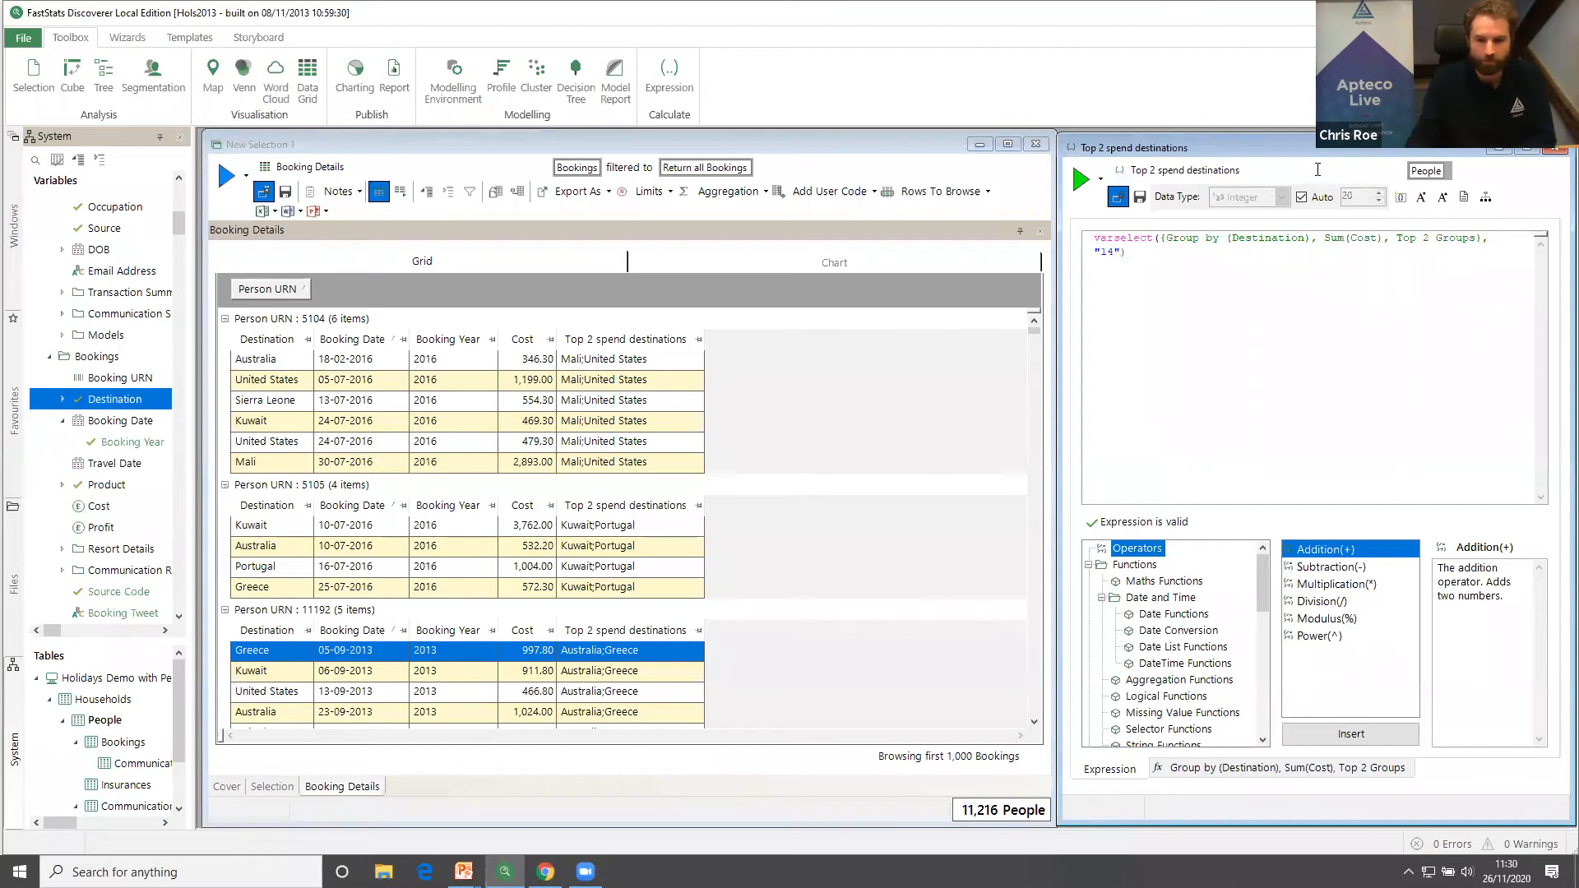
{"action": "left_click_drag", "start_coordinate": [1318, 170], "coordinate": [689, 143]}
{"action": "type", "text": "Is Mali"}
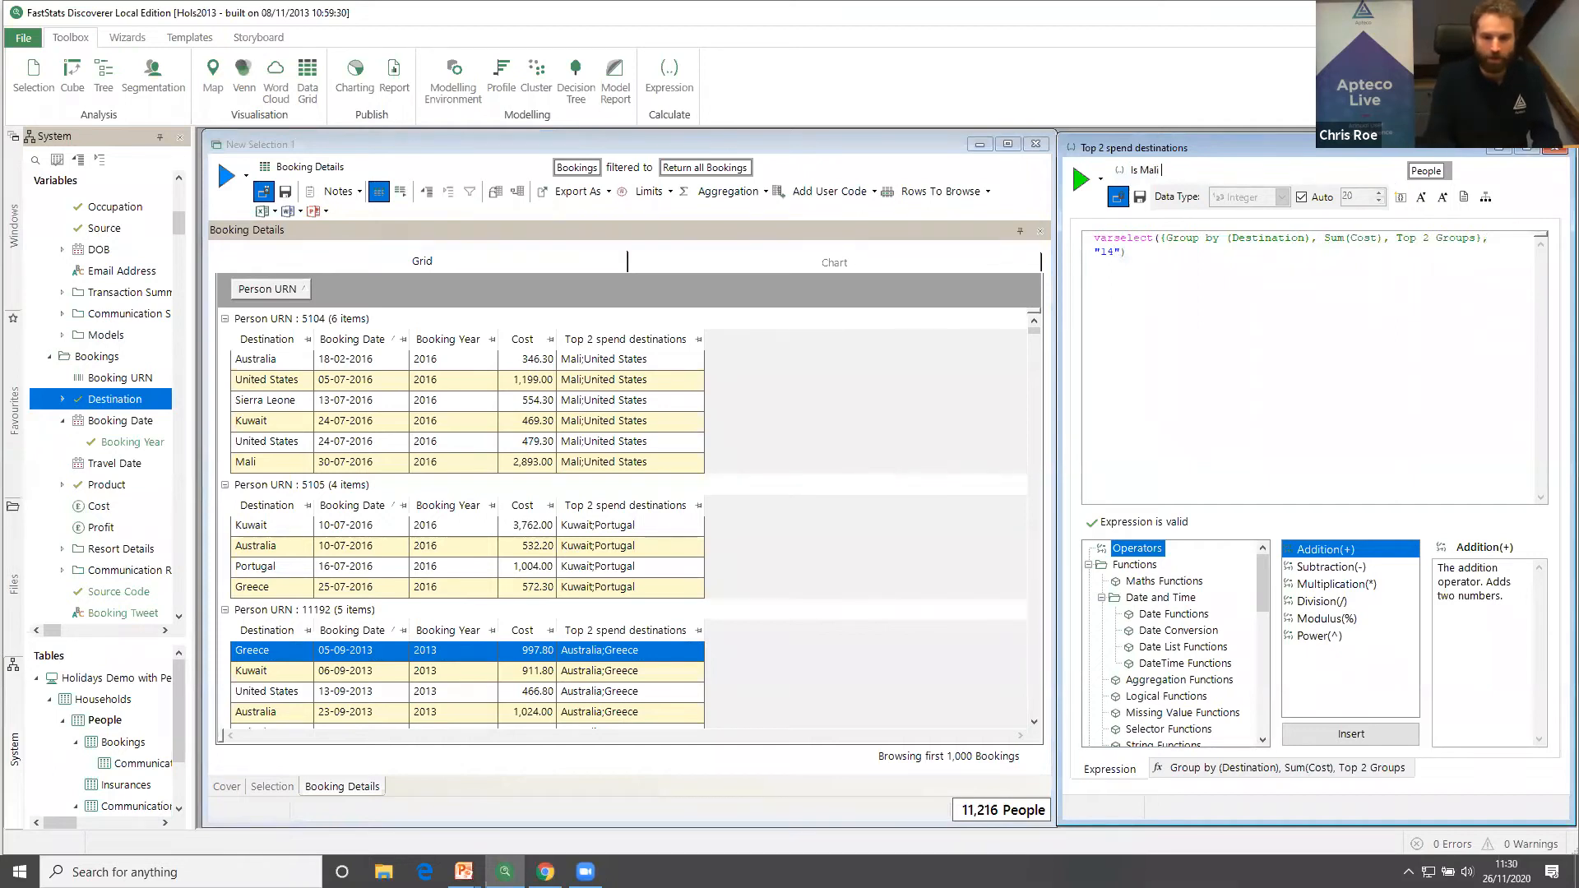
{"action": "type", "text": " in top 2 spends"}
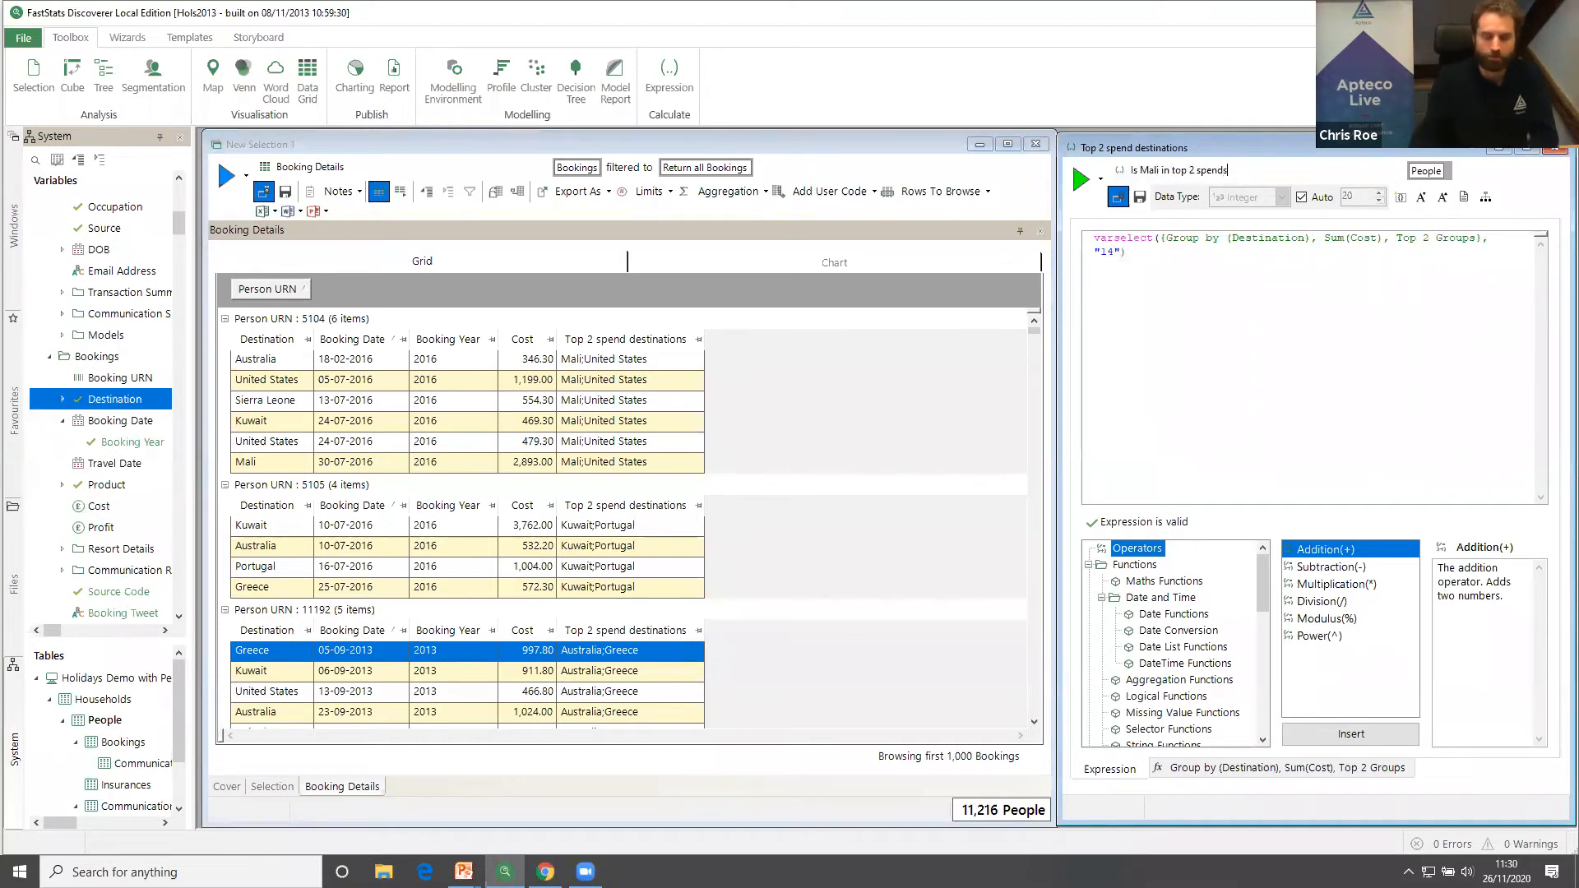
Add the "Is Mali in top 2 spends" expression as a grid column, rebuild the grid, and expand all person groups.
{"action": "left_click_drag", "start_coordinate": [1119, 171], "coordinate": [938, 393]}
{"action": "left_click", "coordinate": [225, 176]}
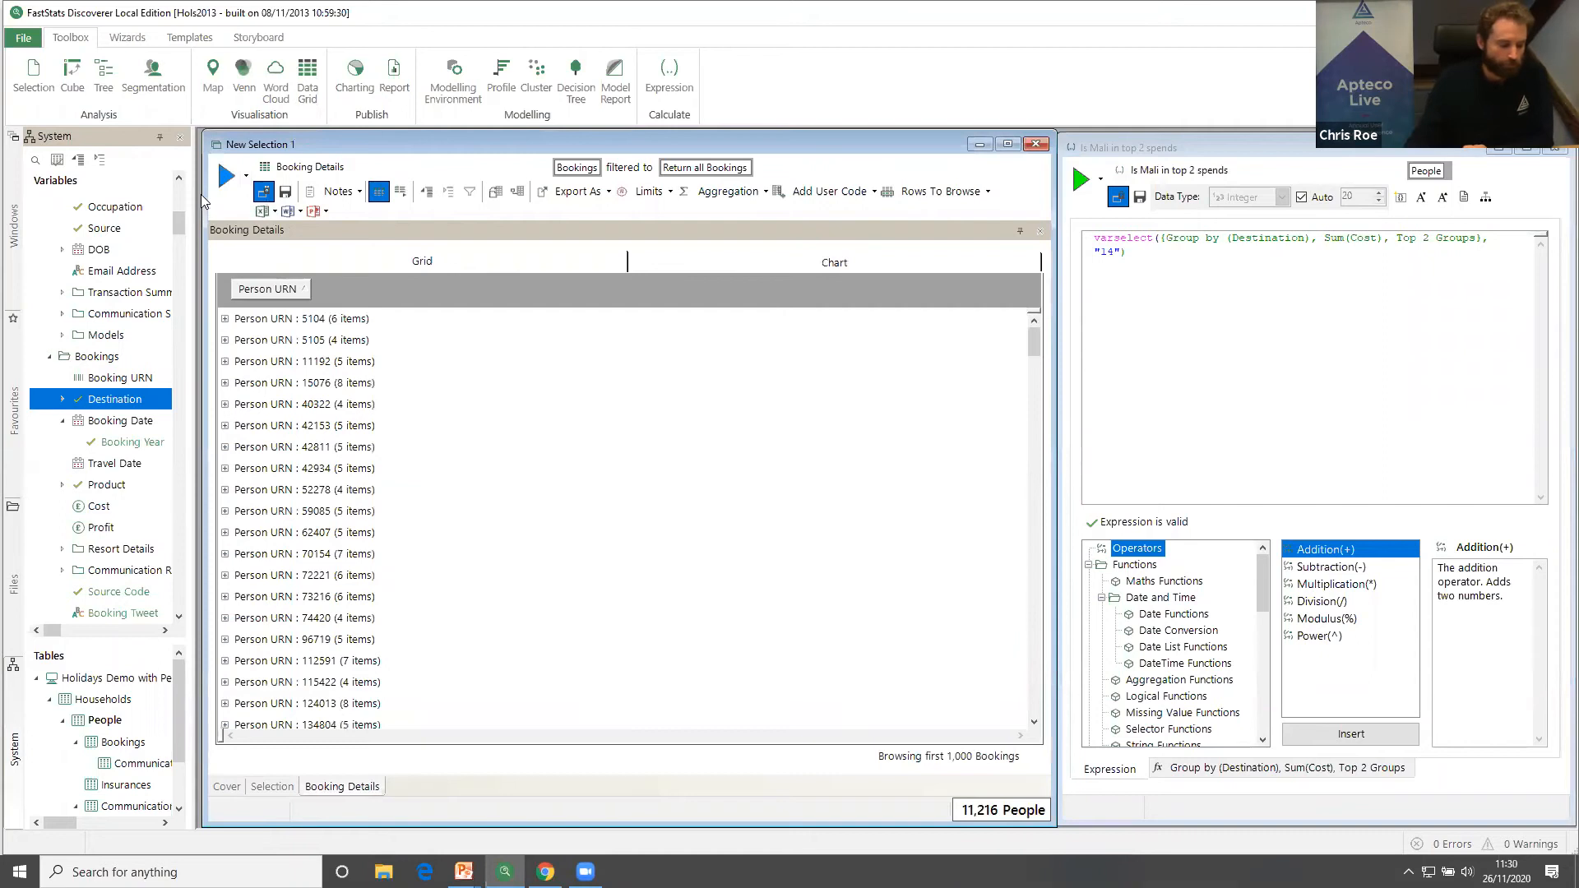
{"action": "left_click", "coordinate": [427, 194]}
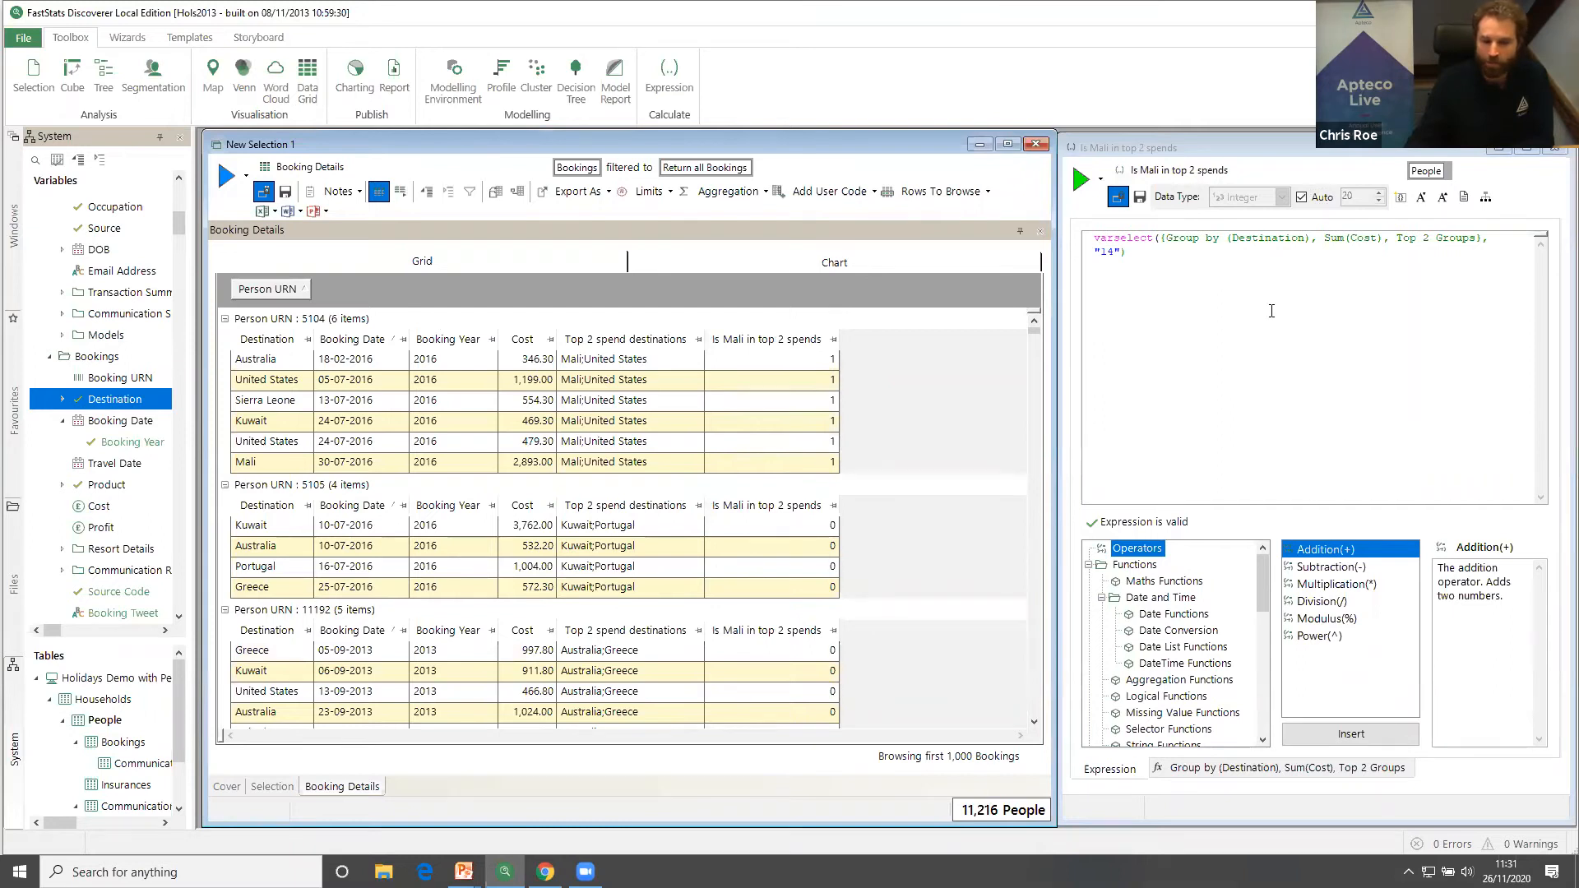
Add the "Is Mali in top 2 spends" expression to the people selection with value 1 and recount it.
{"action": "left_click", "coordinate": [1293, 415]}
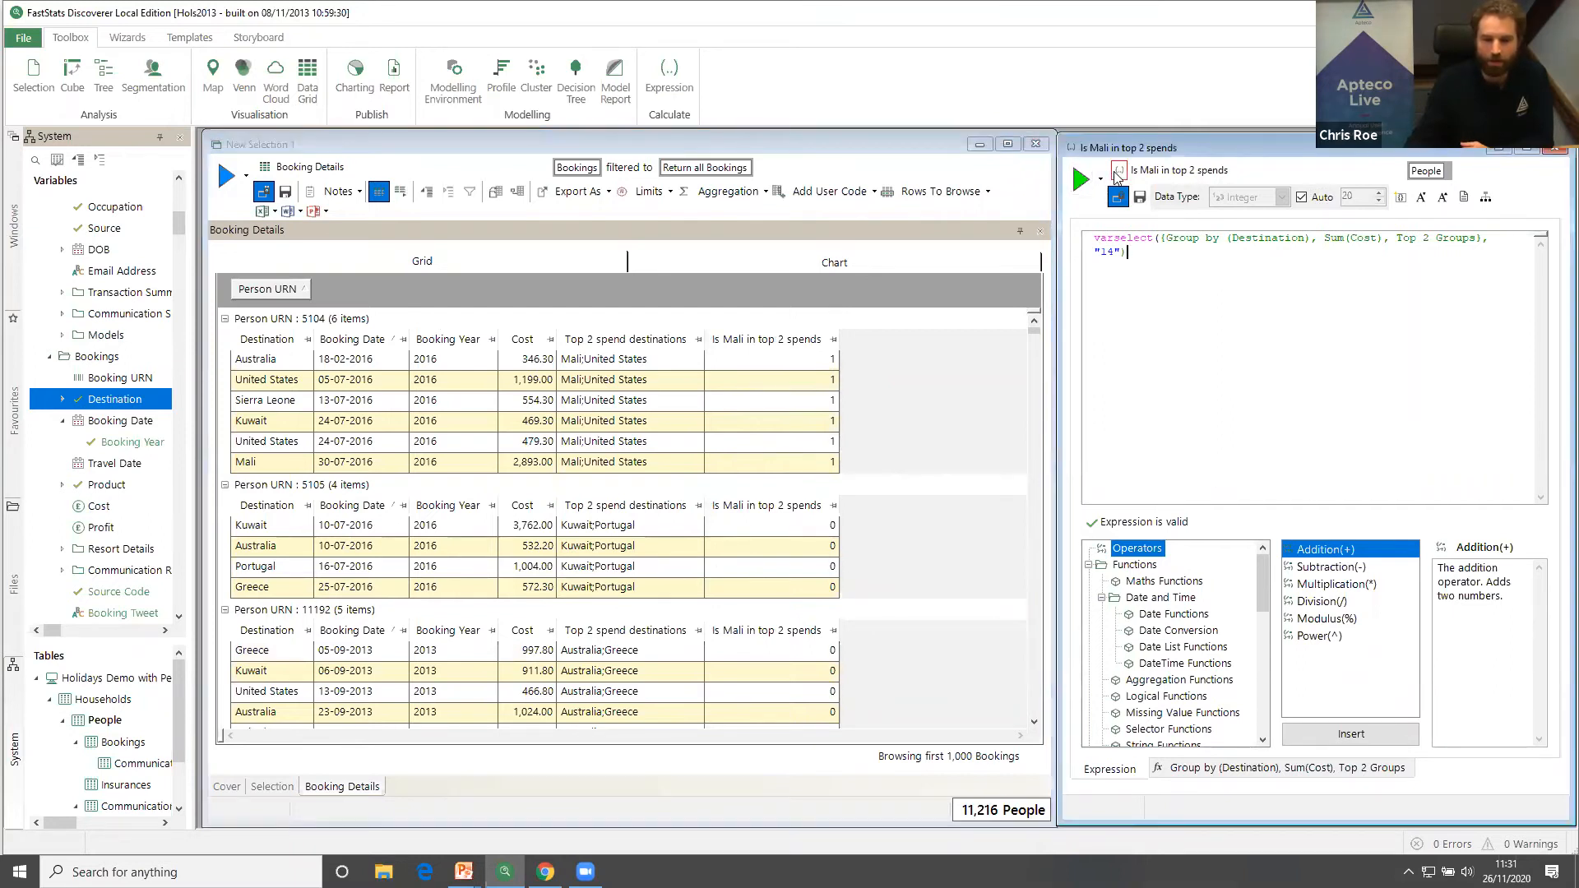
{"action": "left_click", "coordinate": [262, 787]}
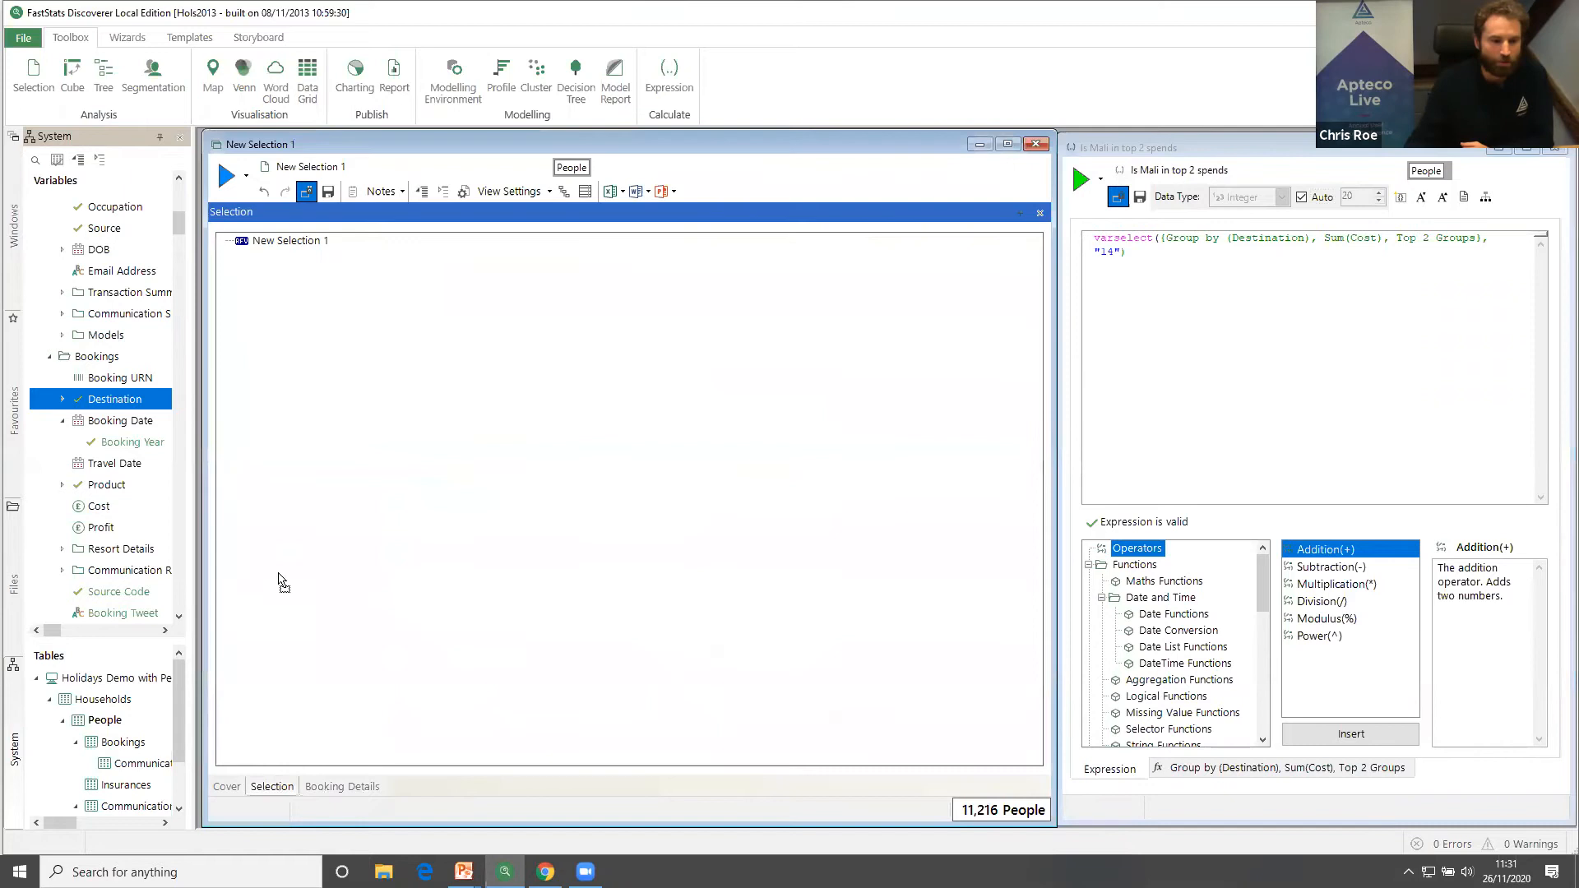
{"action": "left_click_drag", "start_coordinate": [282, 296], "coordinate": [283, 292]}
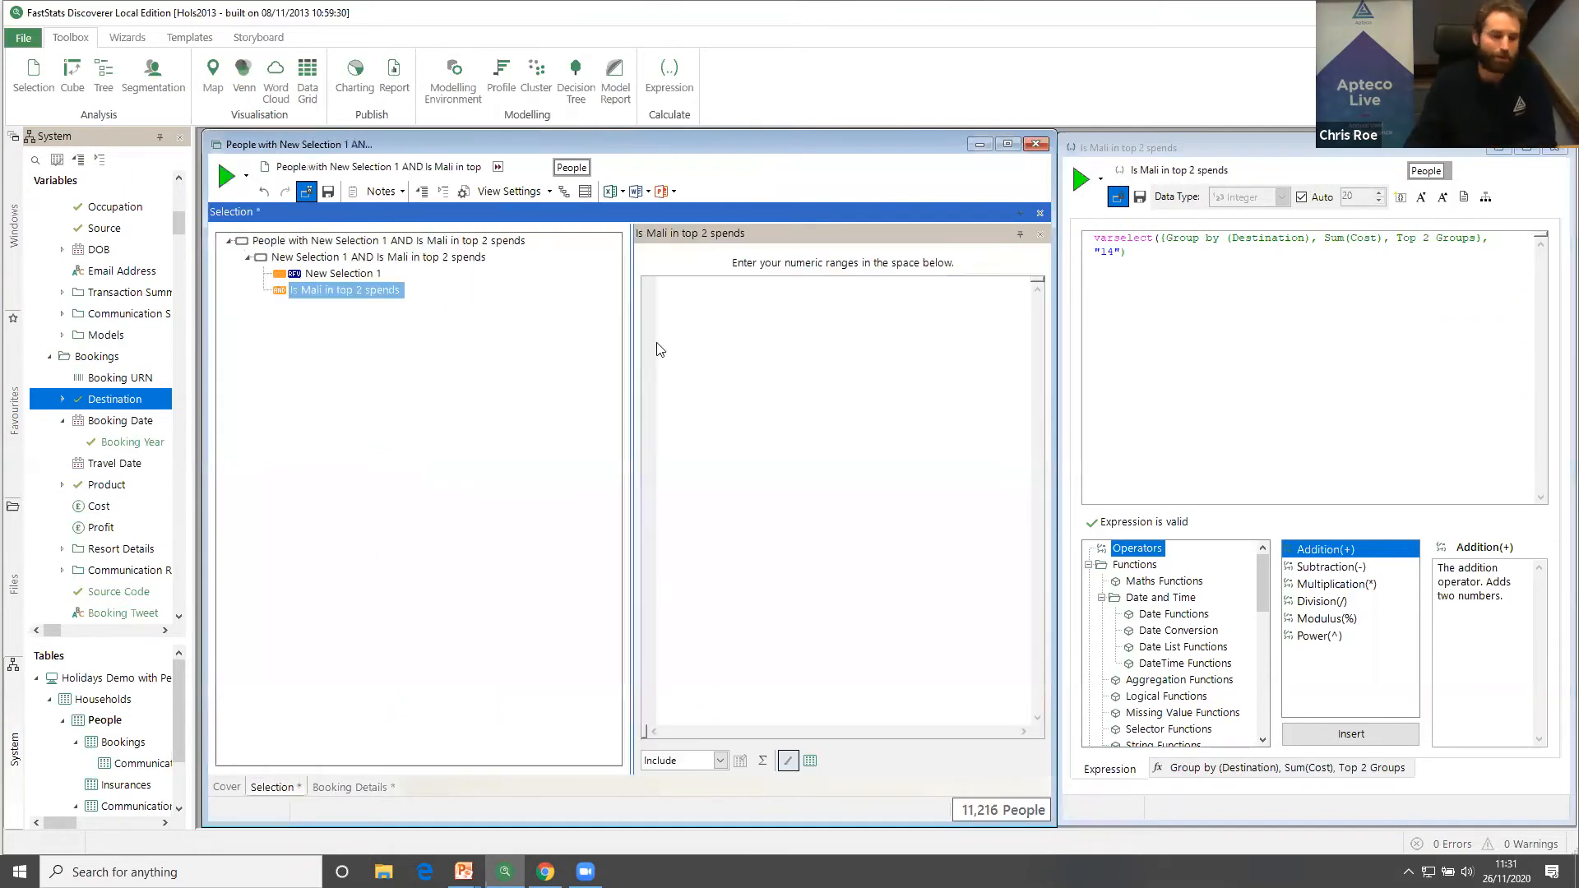
{"action": "left_click", "coordinate": [808, 421]}
{"action": "left_click", "coordinate": [226, 176]}
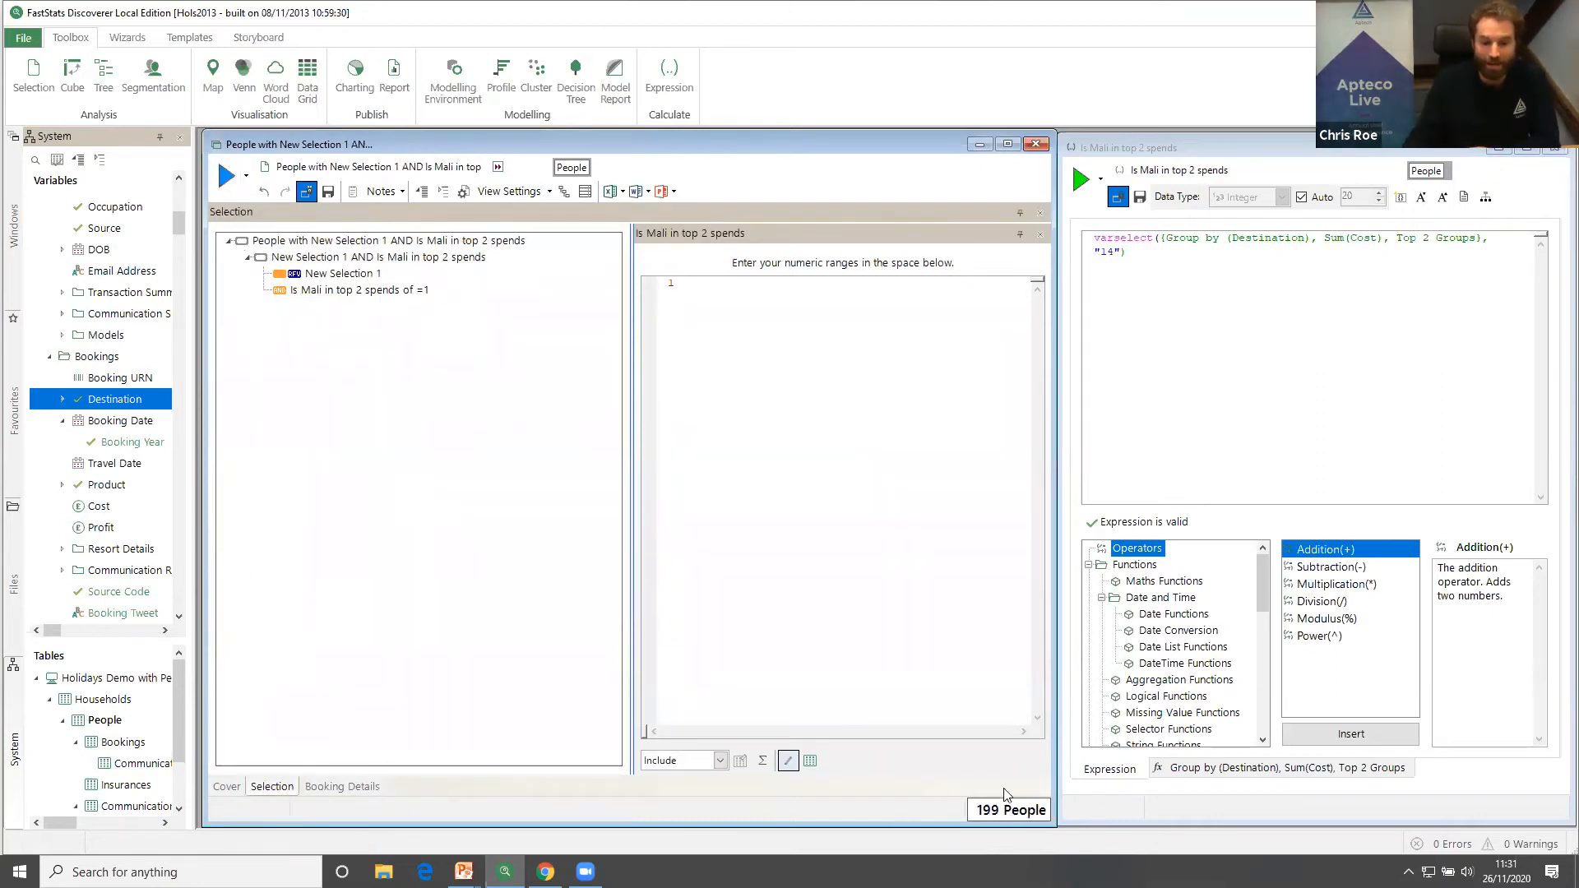
Expand all groups in the booking details grid and check the top 2 destinations listed for the selected people.
{"action": "left_click", "coordinate": [350, 788]}
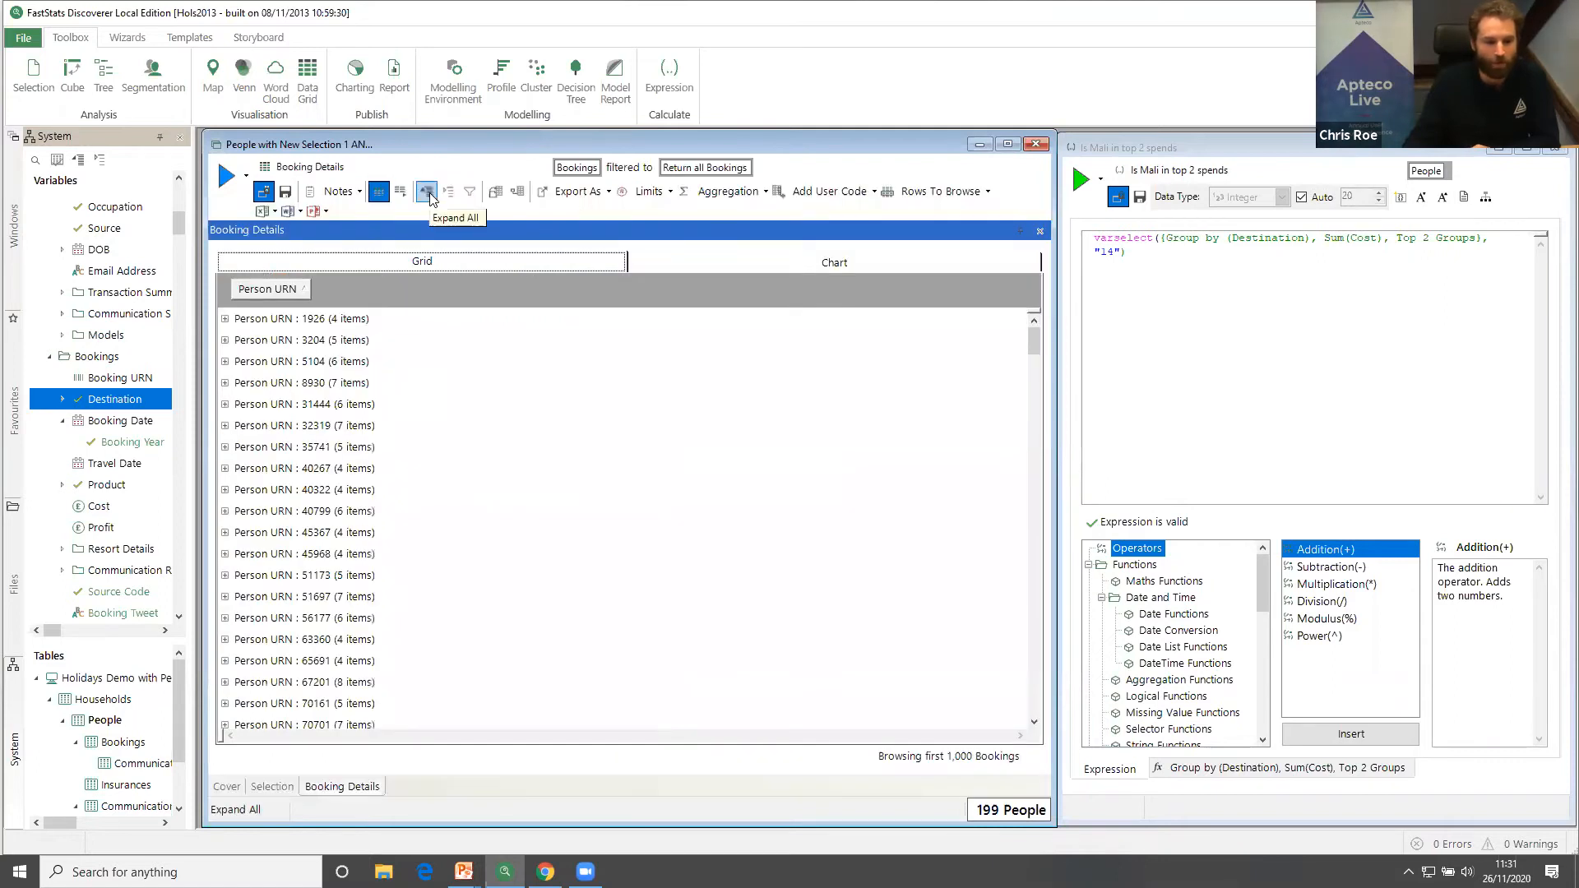
{"action": "left_click", "coordinate": [427, 193]}
{"action": "left_click", "coordinate": [586, 402]}
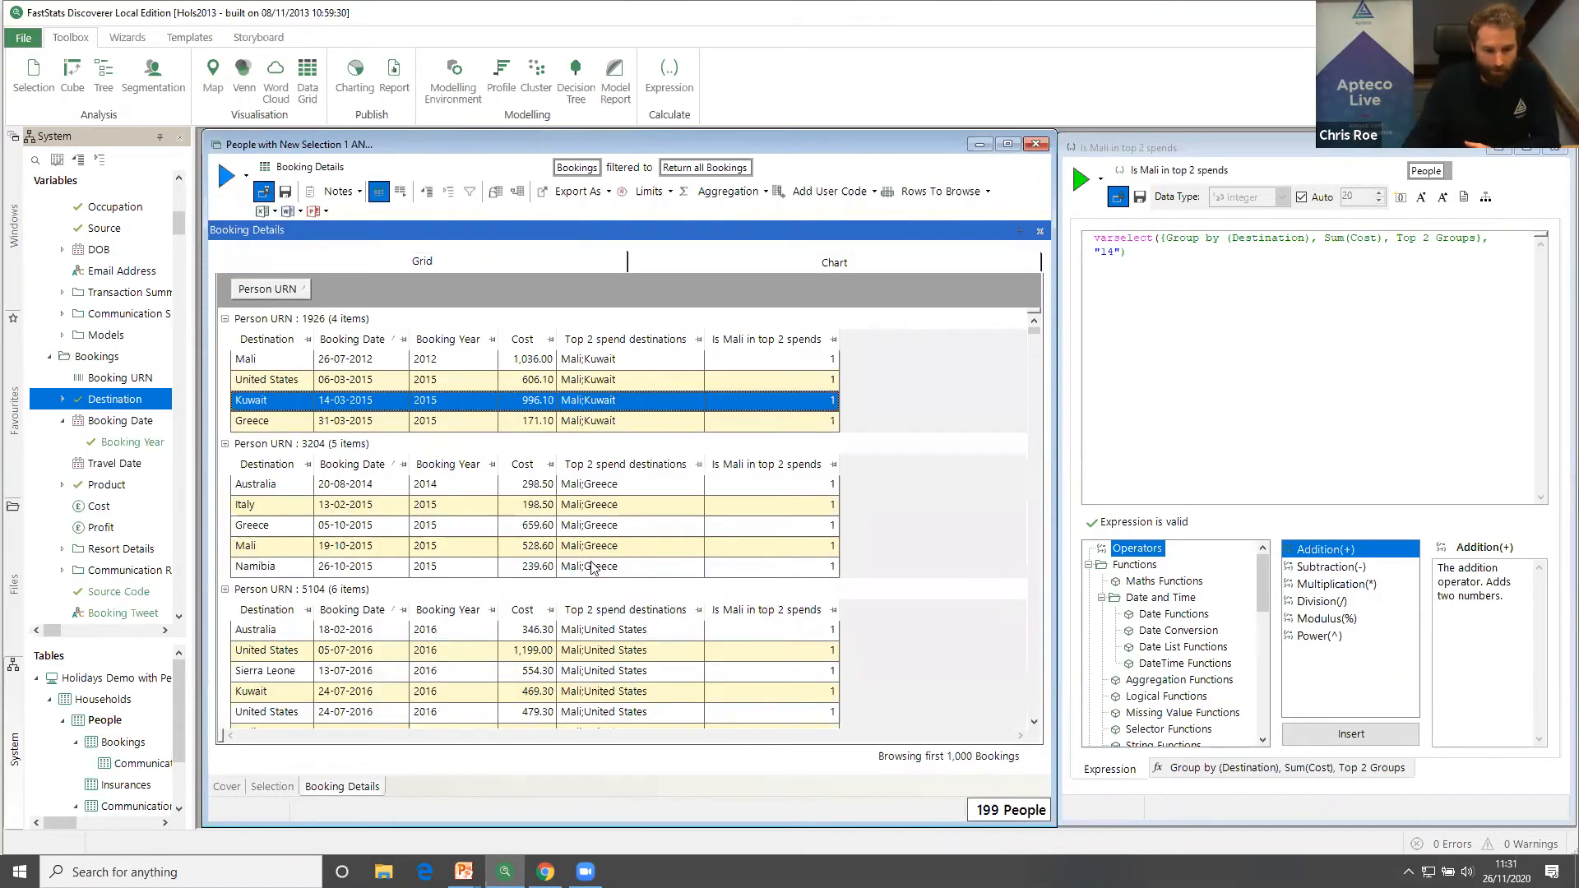
{"action": "scroll", "coordinate": [592, 567], "scroll_direction": "down", "scroll_amount": 10}
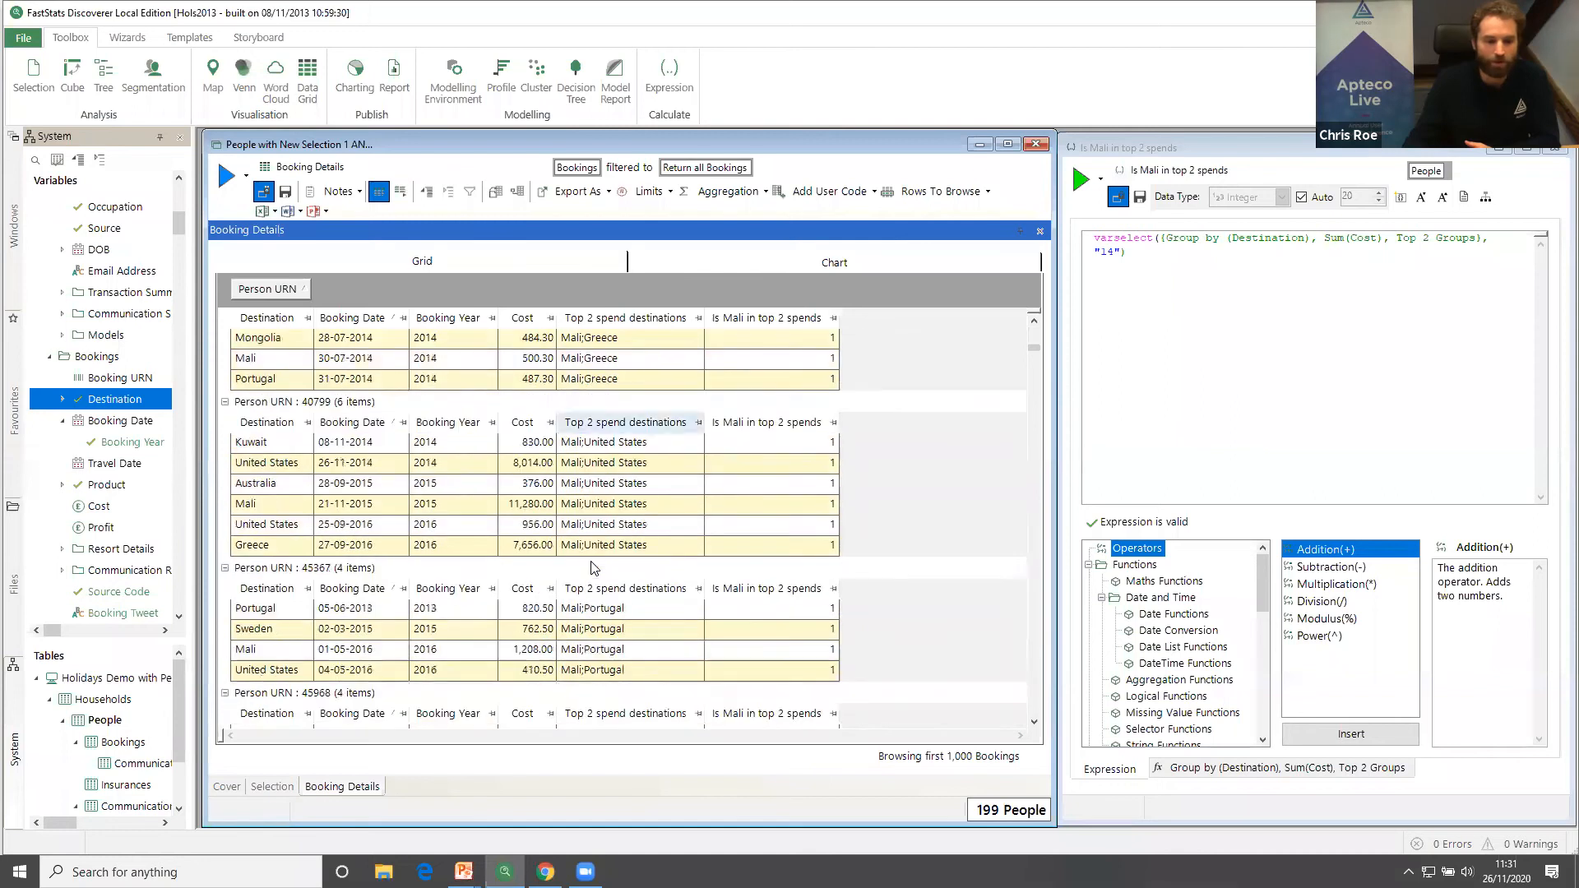
{"action": "scroll", "coordinate": [593, 568], "scroll_direction": "down", "scroll_amount": 8}
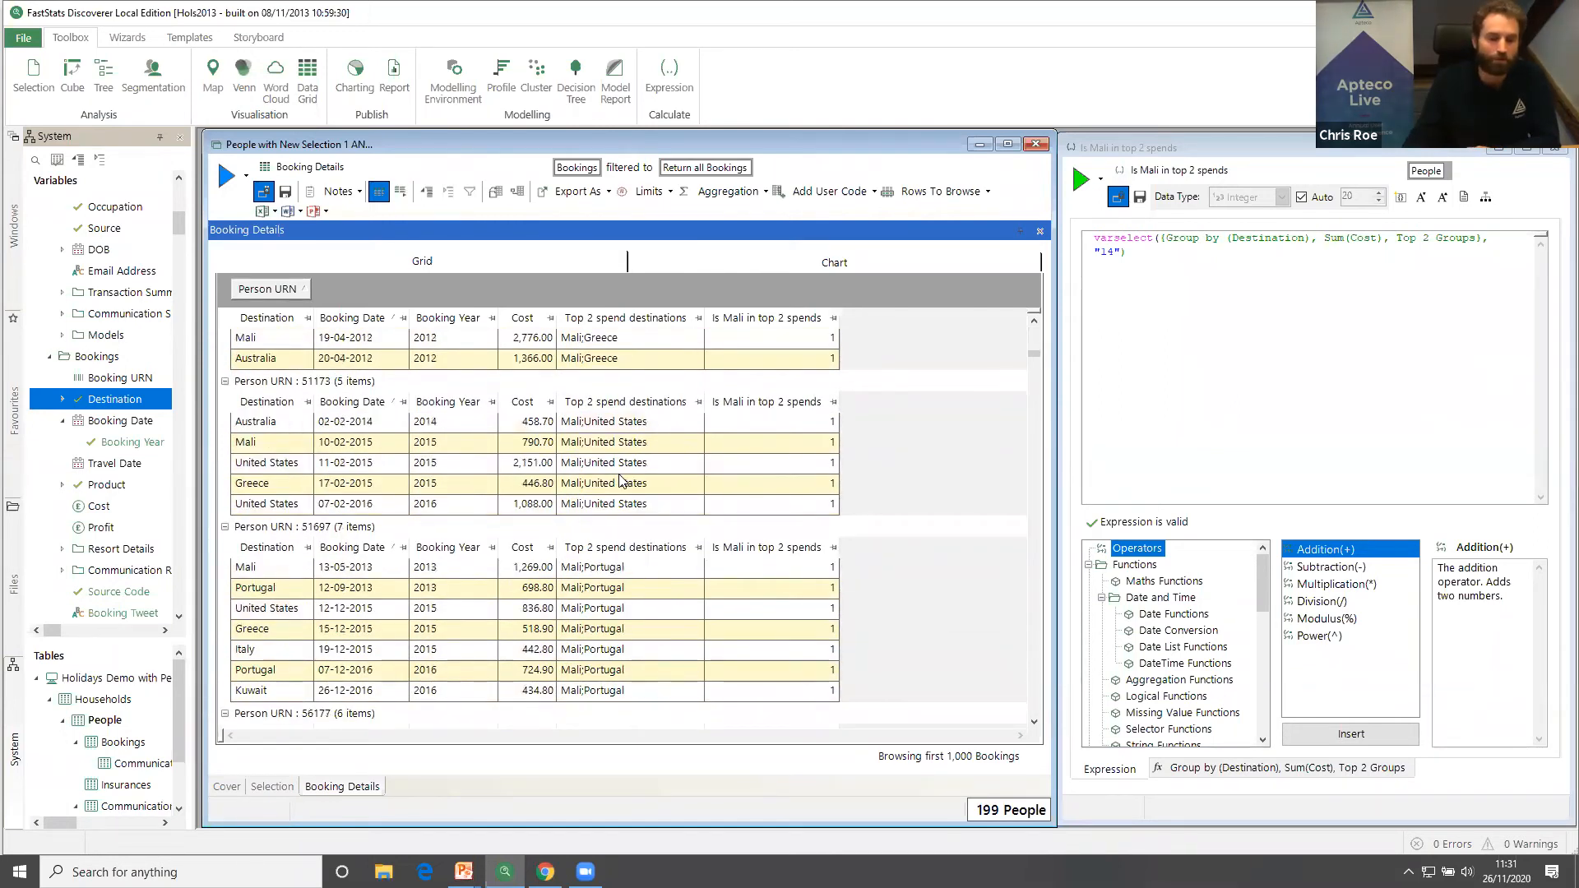
Delete the "Is Mali in top 2 spends" condition from the selection.
{"action": "left_click", "coordinate": [280, 787]}
{"action": "left_click", "coordinate": [329, 288]}
{"action": "right_click", "coordinate": [329, 287]}
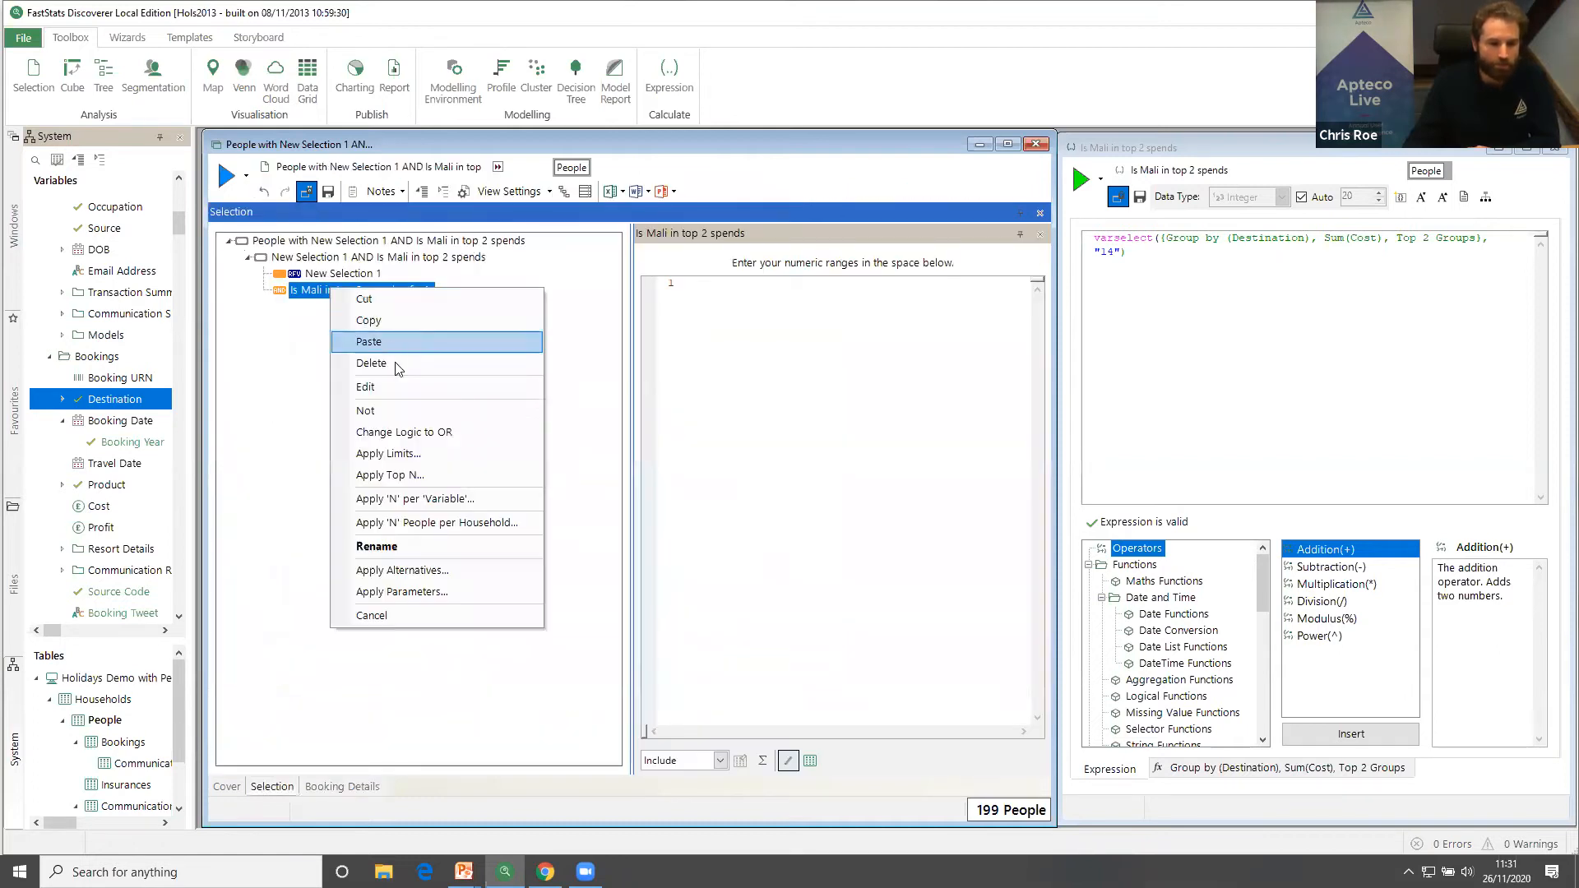
{"action": "left_click", "coordinate": [371, 364]}
Remove the "Top 2 spend destinations" and "Is Mali in top 2 spends" columns from the booking details grid.
{"action": "left_click", "coordinate": [331, 783]}
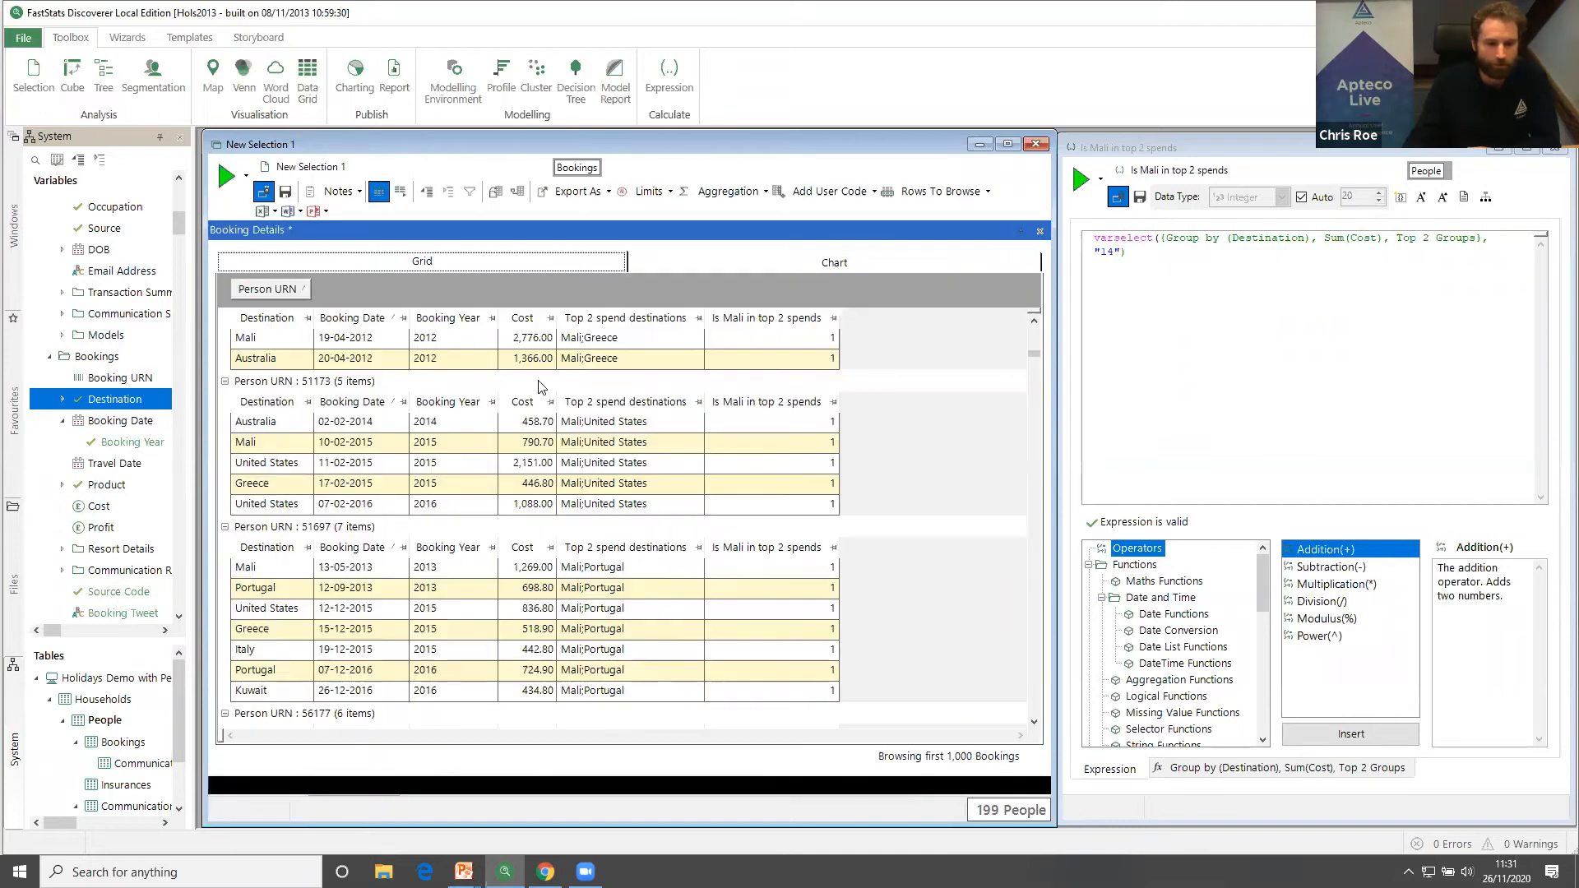
{"action": "right_click", "coordinate": [631, 323]}
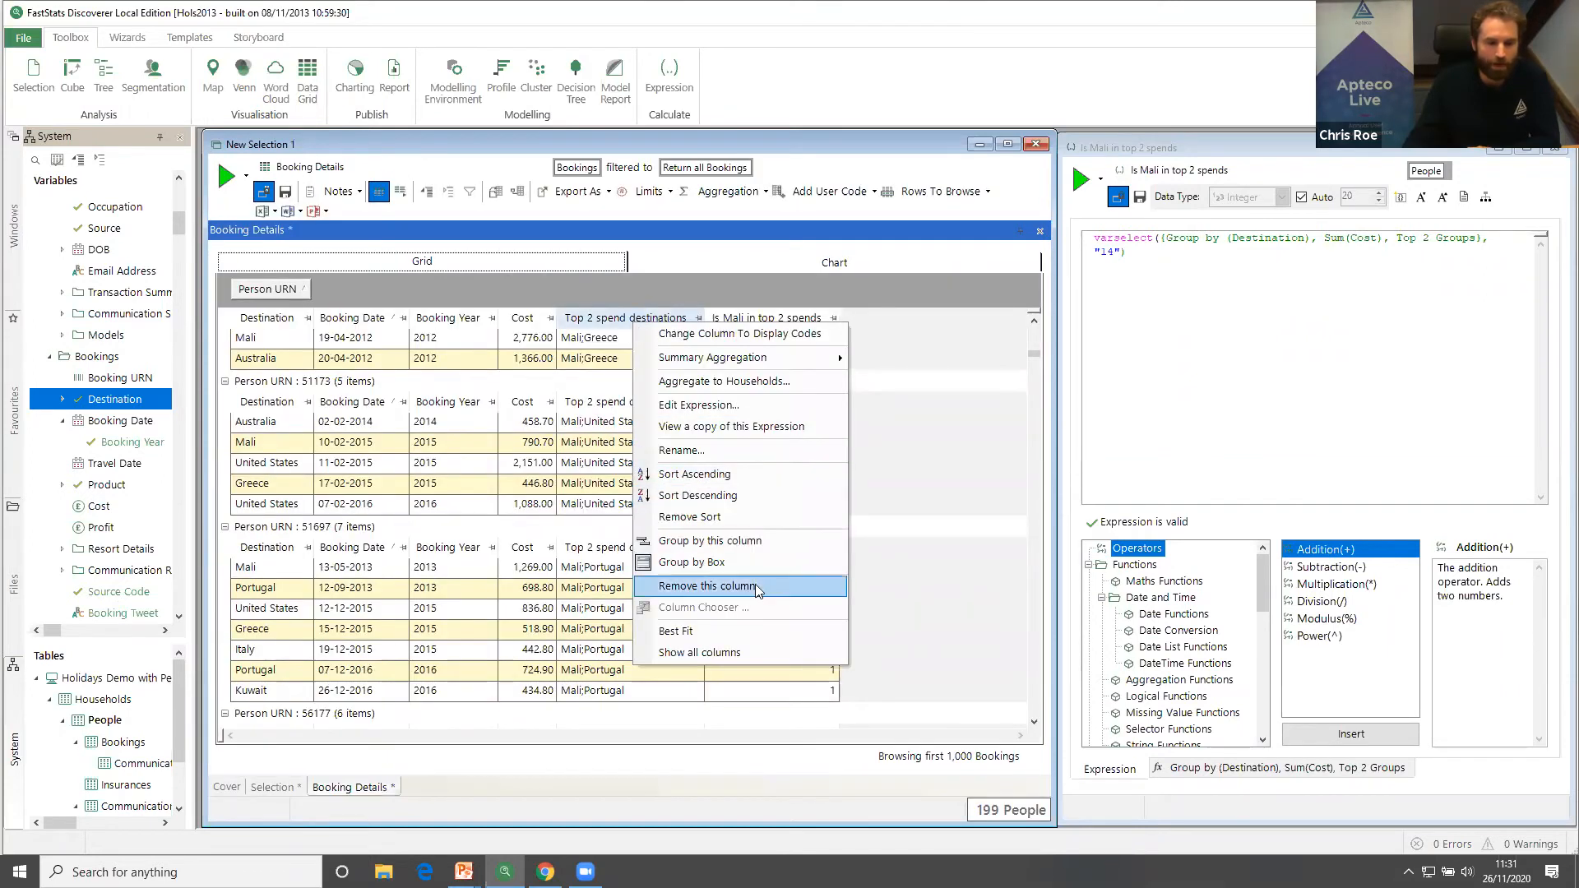
{"action": "left_click", "coordinate": [755, 584]}
{"action": "right_click", "coordinate": [663, 320]}
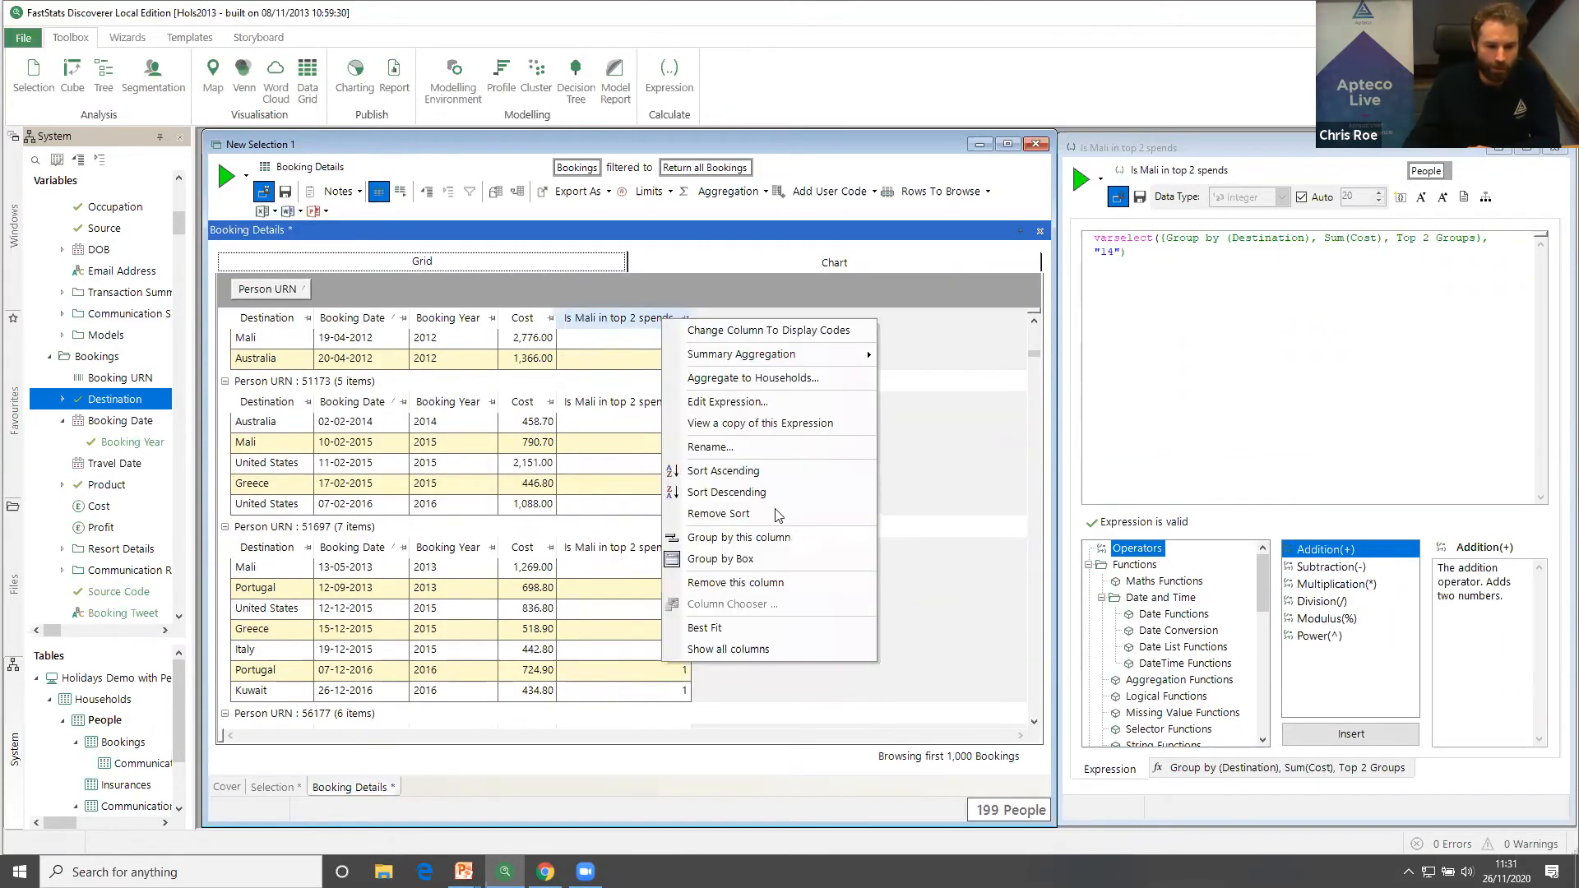
{"action": "left_click", "coordinate": [793, 582]}
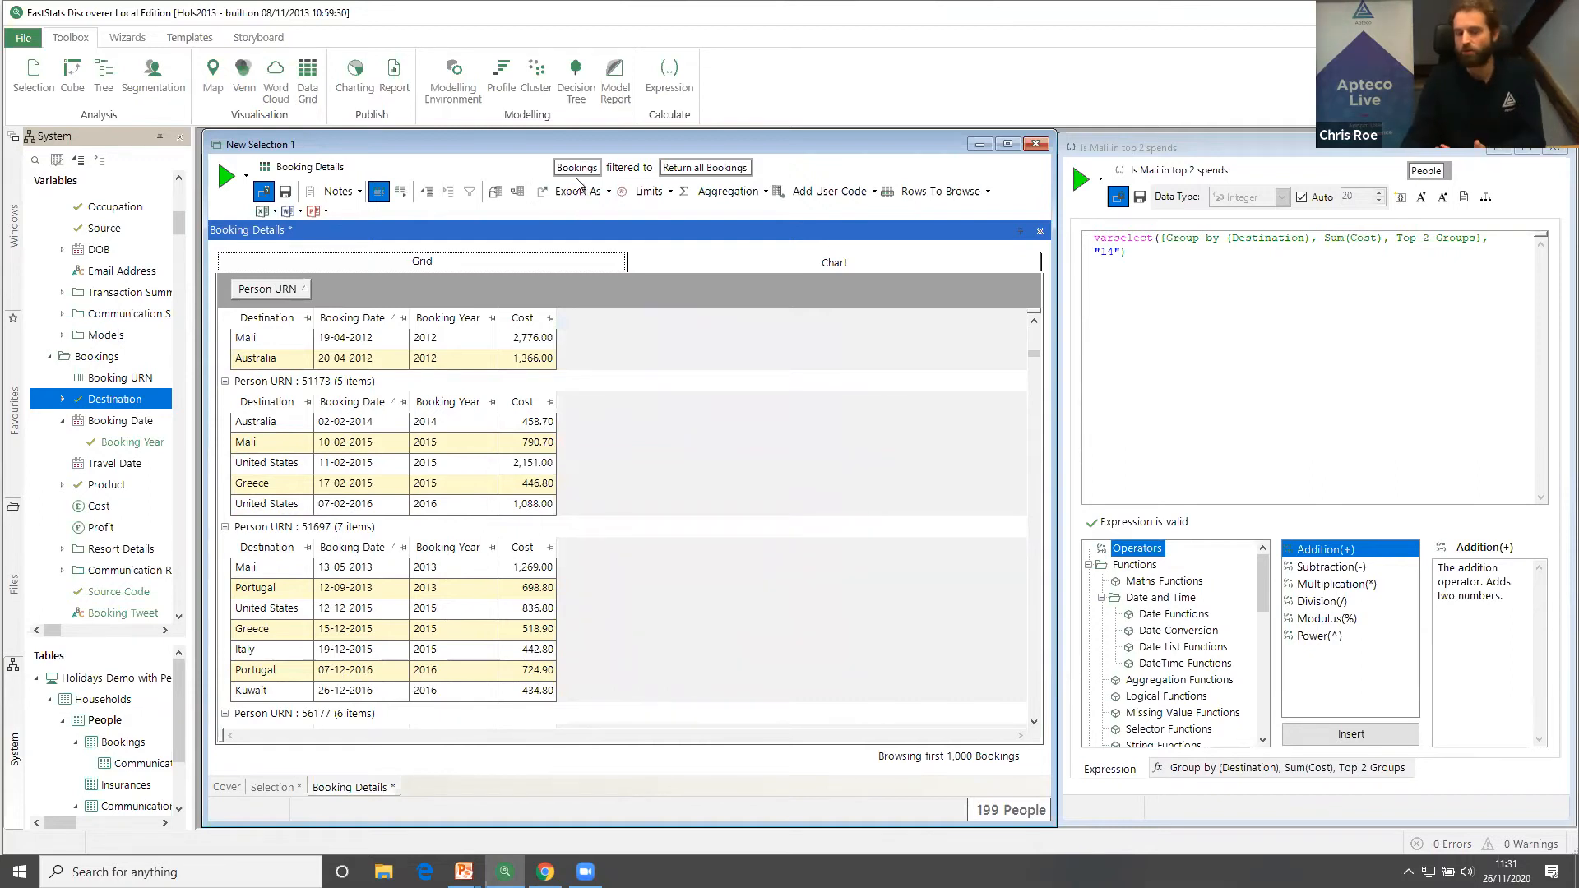
Create a new expression in a taller window beside the grid and open a Bookings aggregation in it.
{"action": "left_click", "coordinate": [672, 71]}
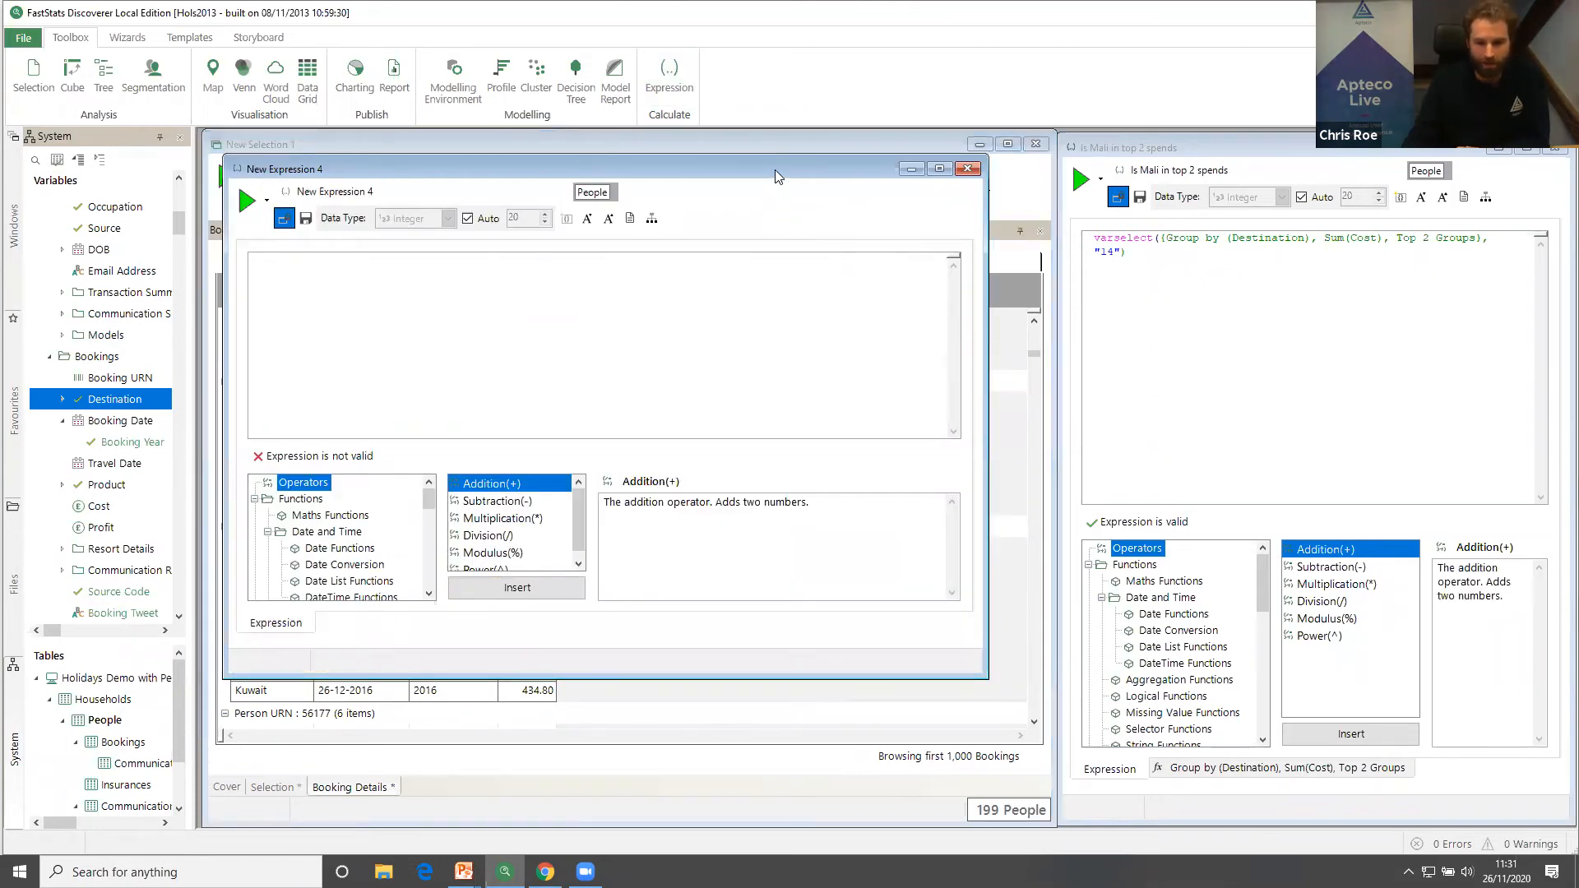
{"action": "left_click_drag", "start_coordinate": [774, 170], "coordinate": [1349, 152]}
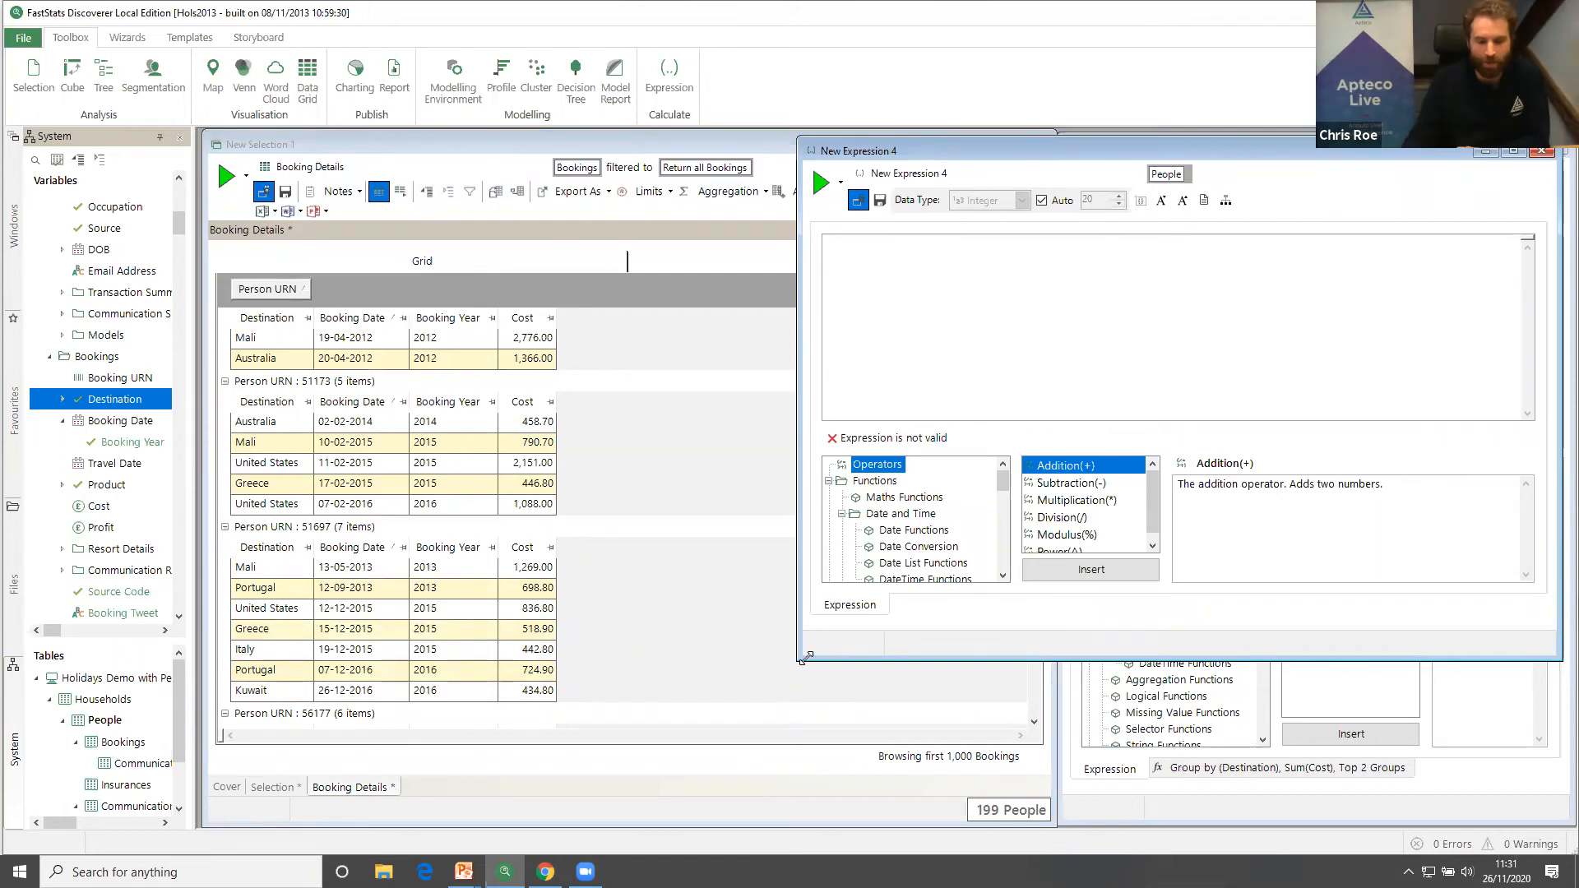
{"action": "left_click_drag", "start_coordinate": [804, 658], "coordinate": [864, 817]}
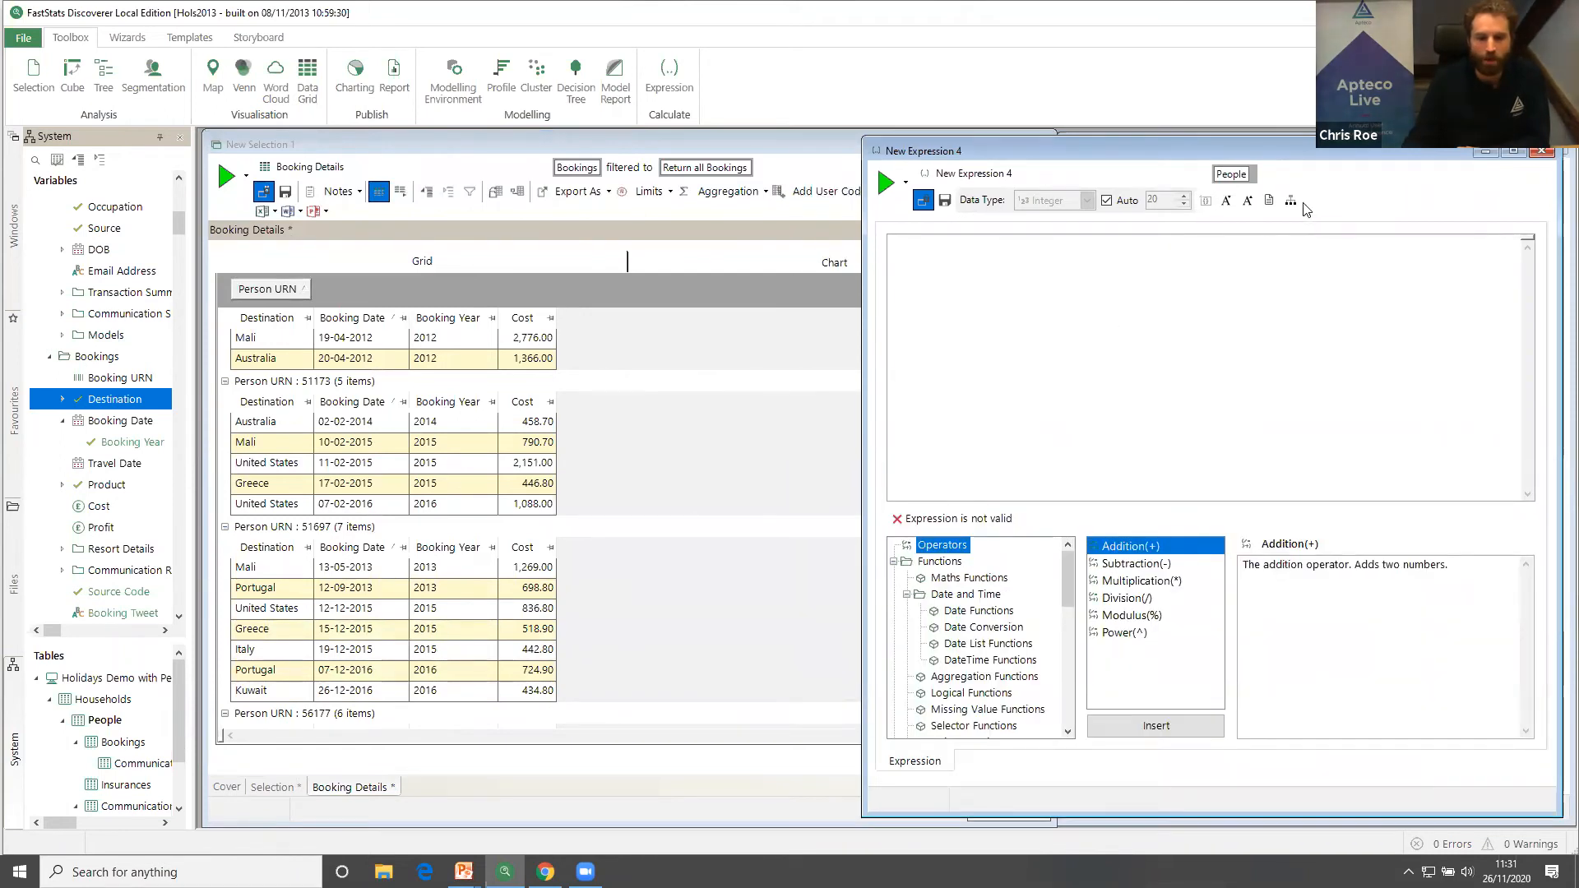
{"action": "left_click", "coordinate": [1017, 761]}
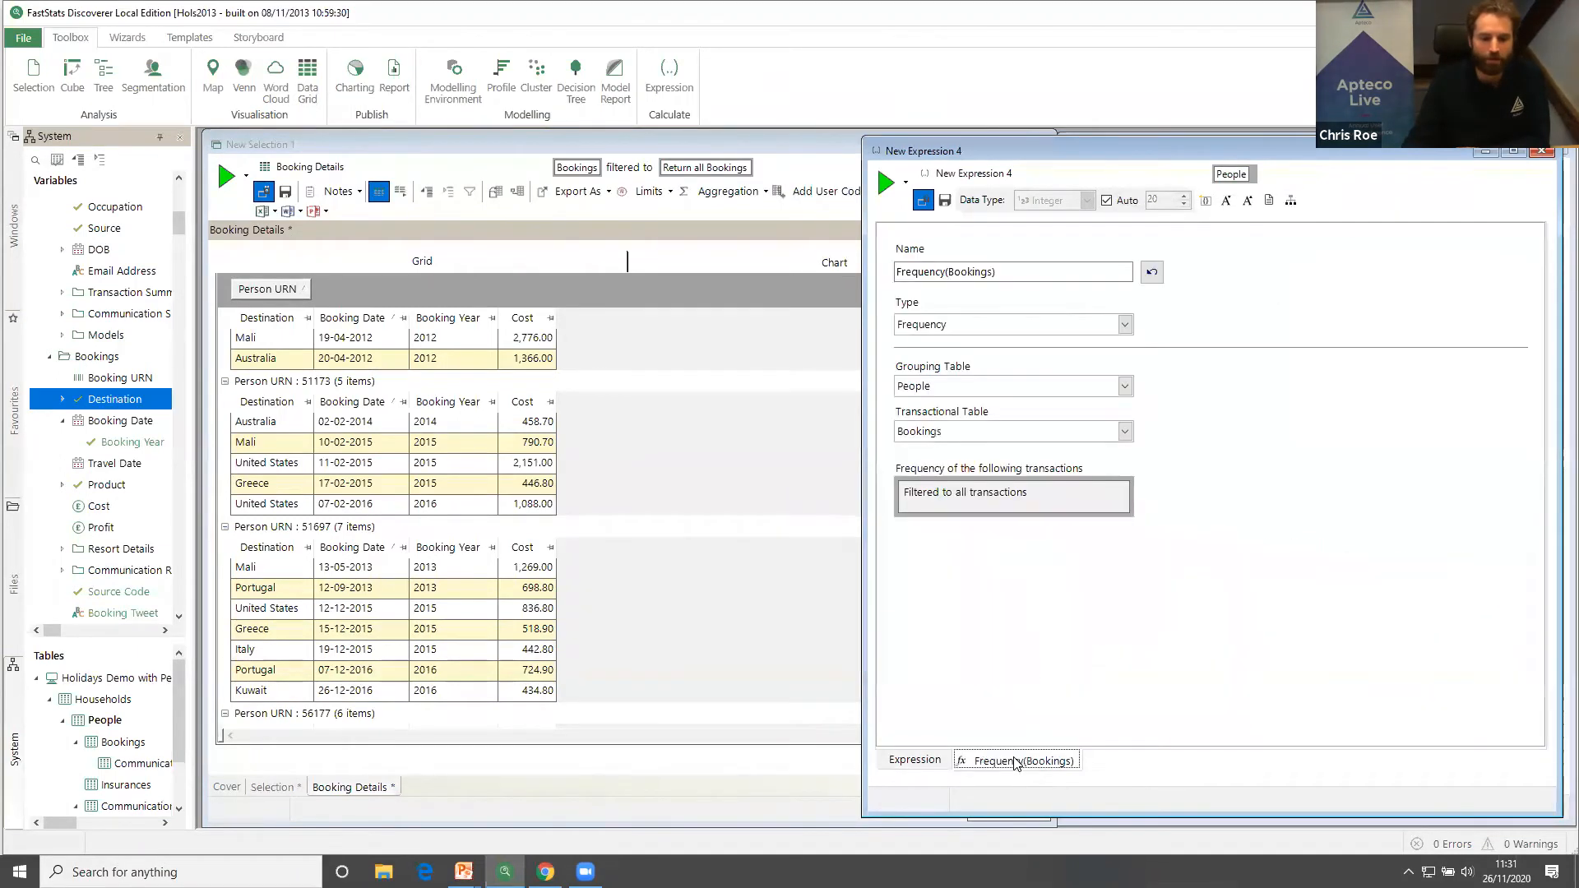
Make the aggregation a Rank Transaction that orders bookings by Cost from largest to smallest, grouped by Destination.
{"action": "left_click", "coordinate": [956, 327]}
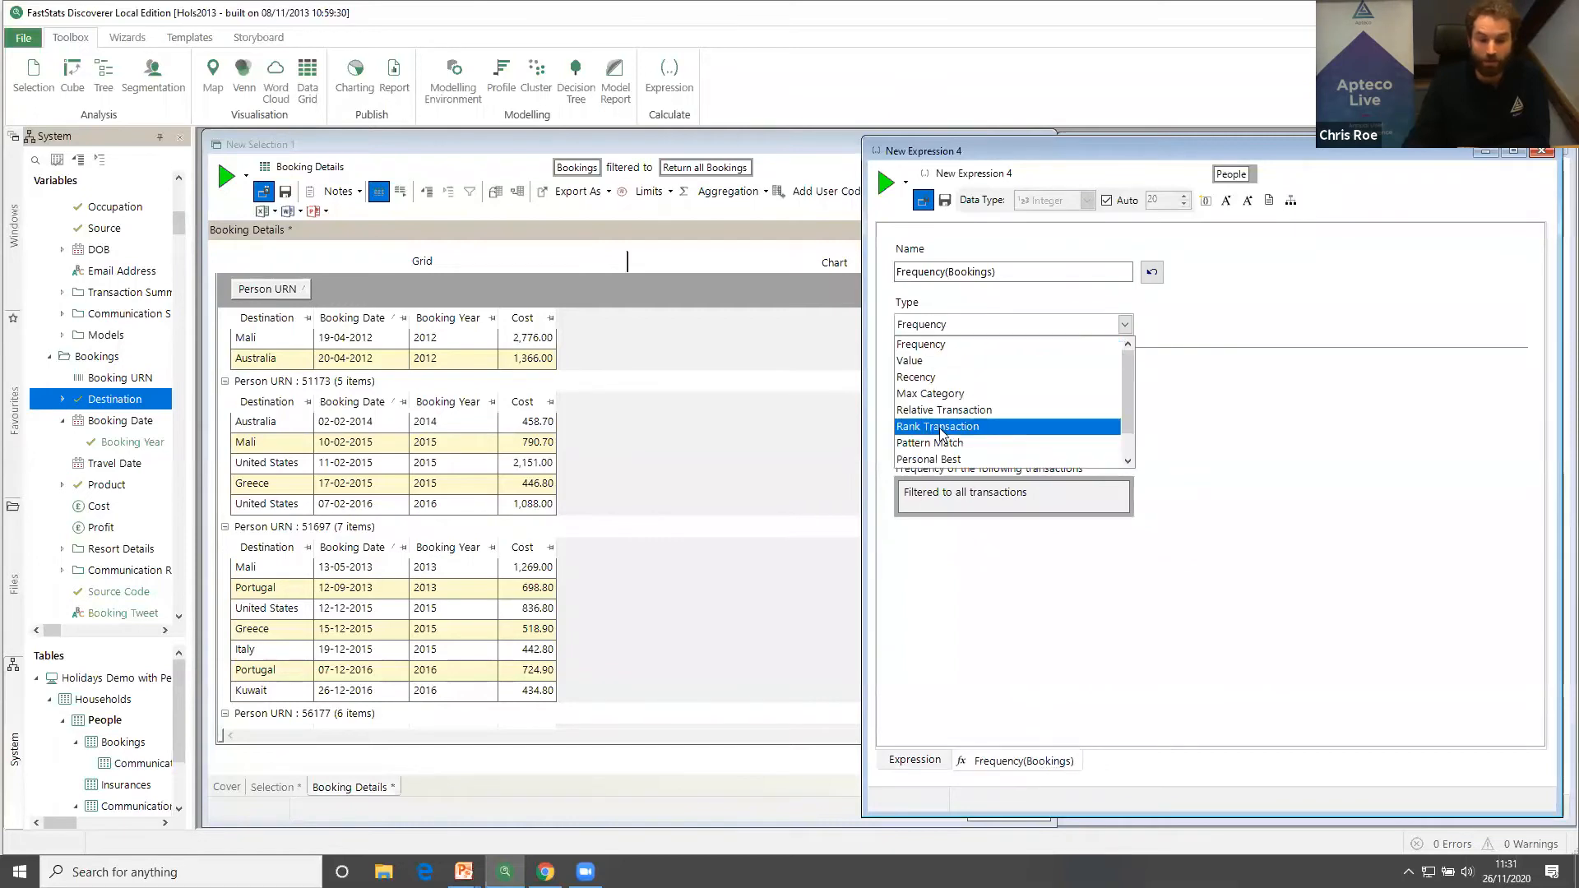
{"action": "left_click", "coordinate": [987, 429]}
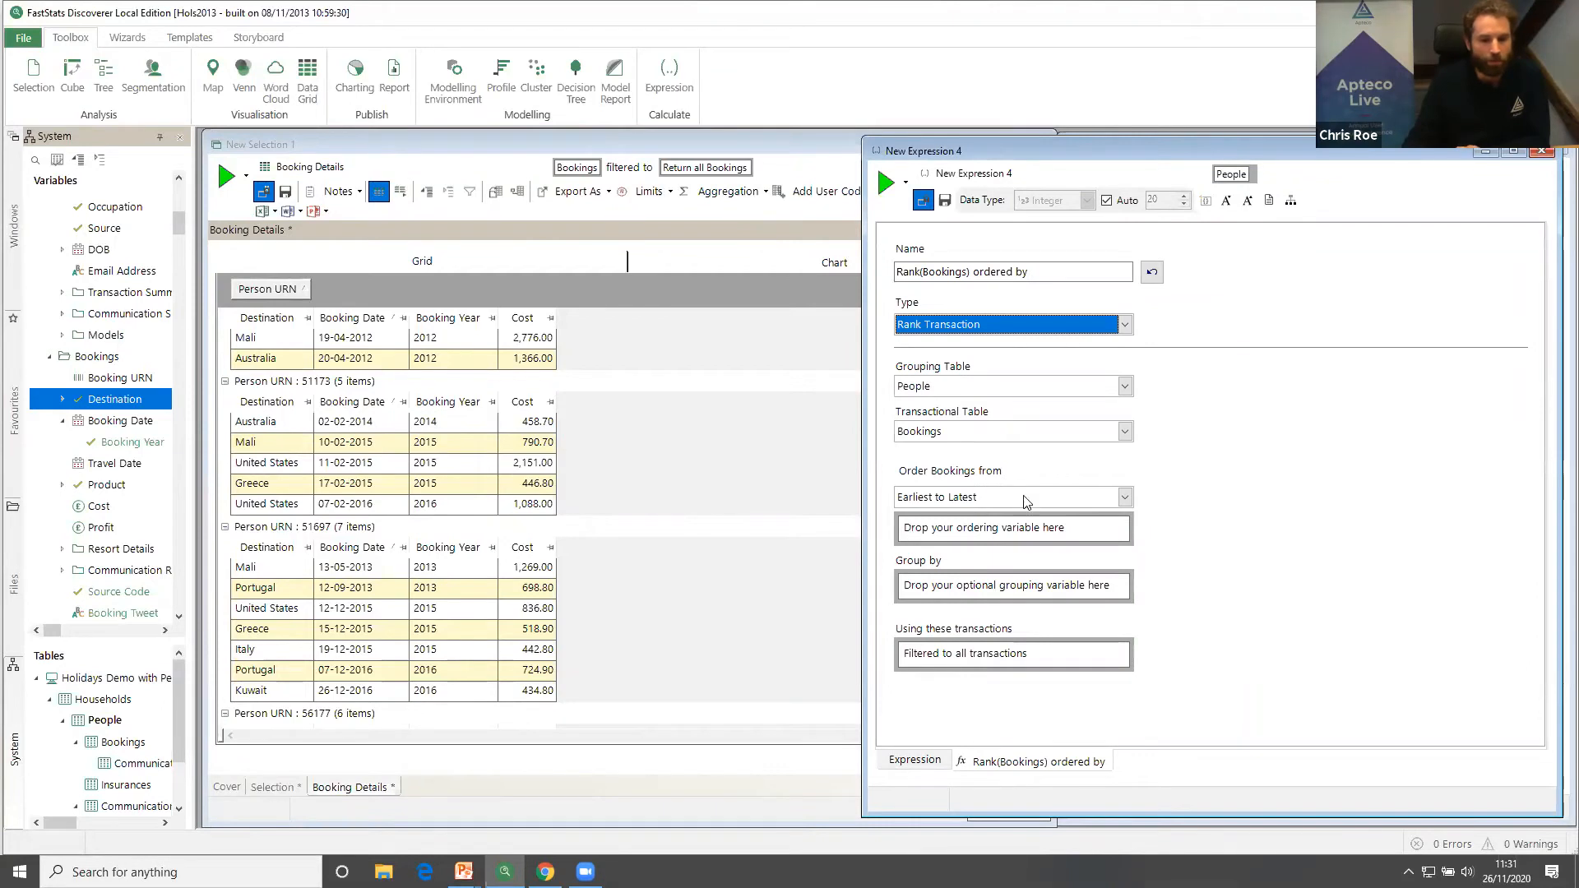
{"action": "left_click_drag", "start_coordinate": [112, 505], "coordinate": [993, 539]}
{"action": "left_click", "coordinate": [1124, 497]}
{"action": "left_click", "coordinate": [1013, 528]}
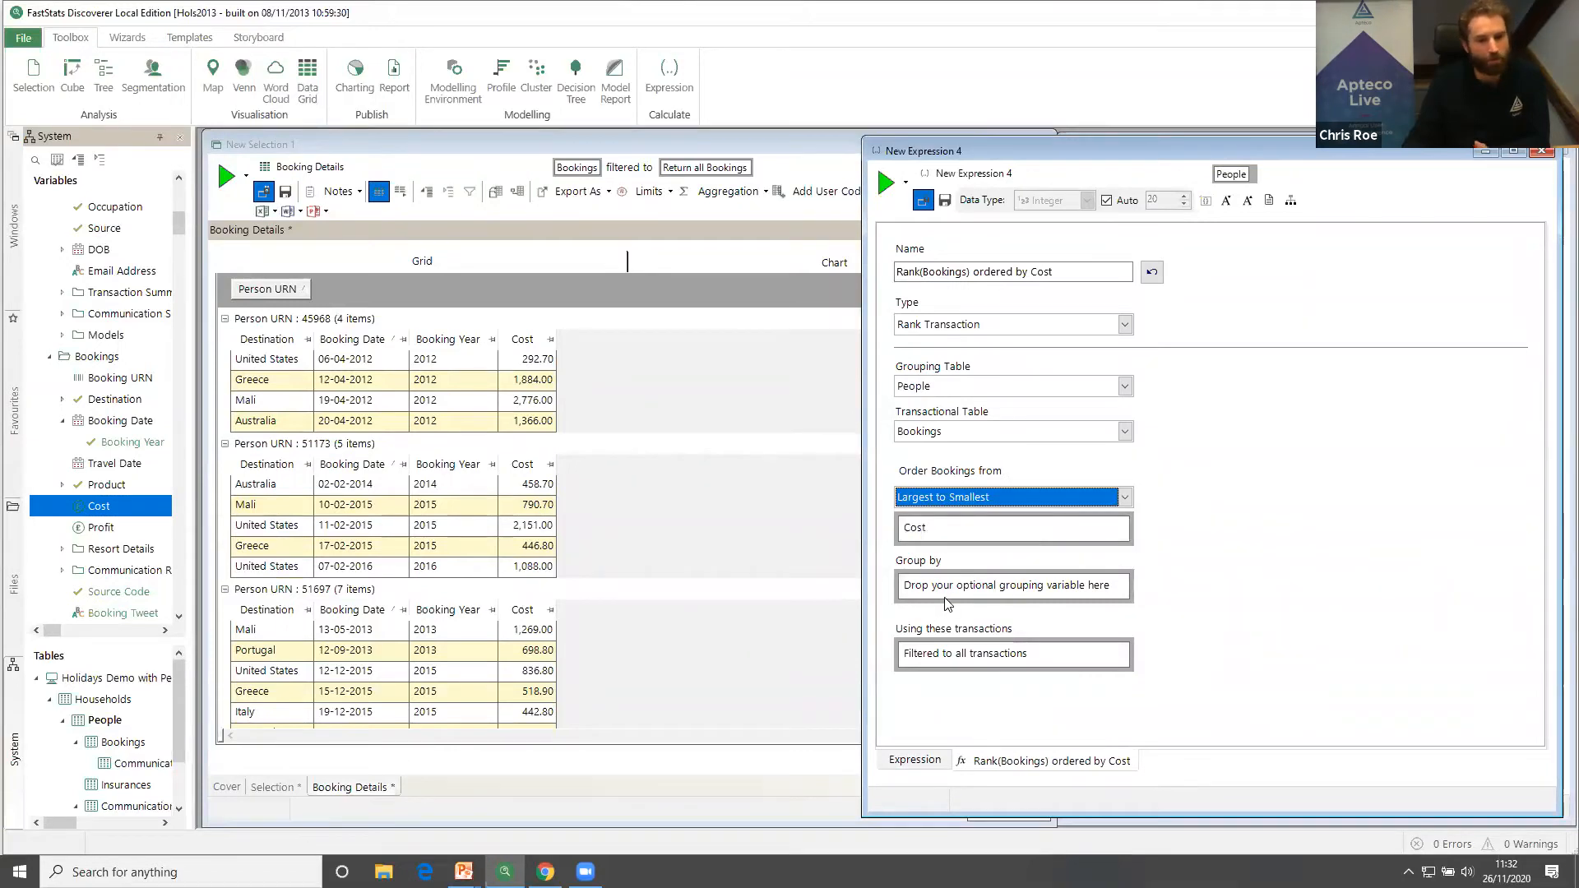
{"action": "left_click_drag", "start_coordinate": [123, 399], "coordinate": [1001, 580]}
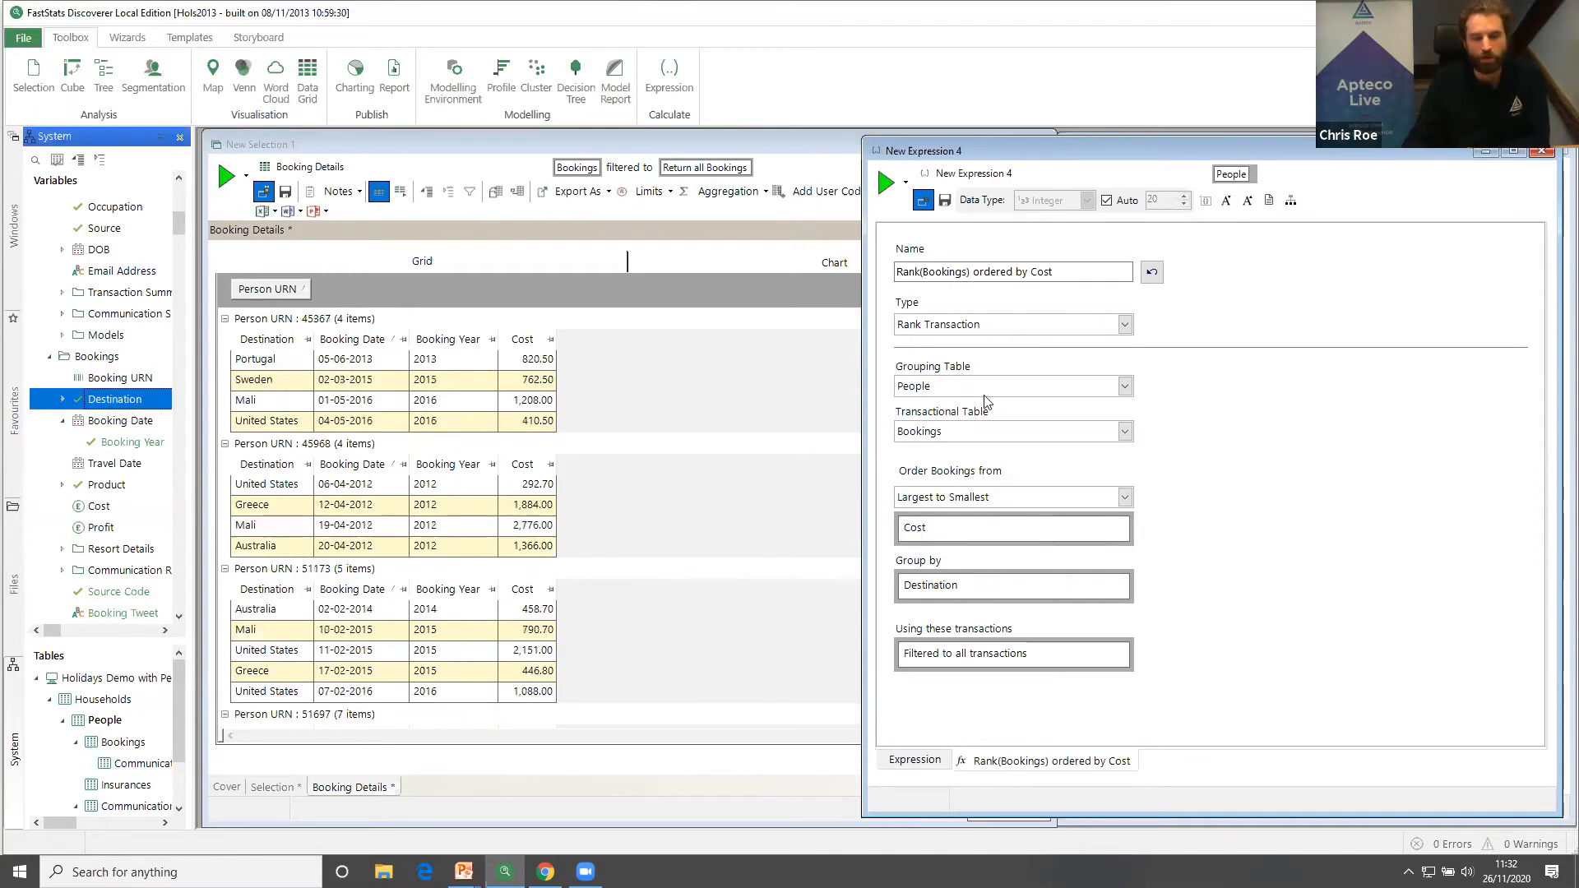
Rename the expression as "Rank of spend to each Destination".
{"action": "left_click_drag", "start_coordinate": [1013, 173], "coordinate": [915, 177]}
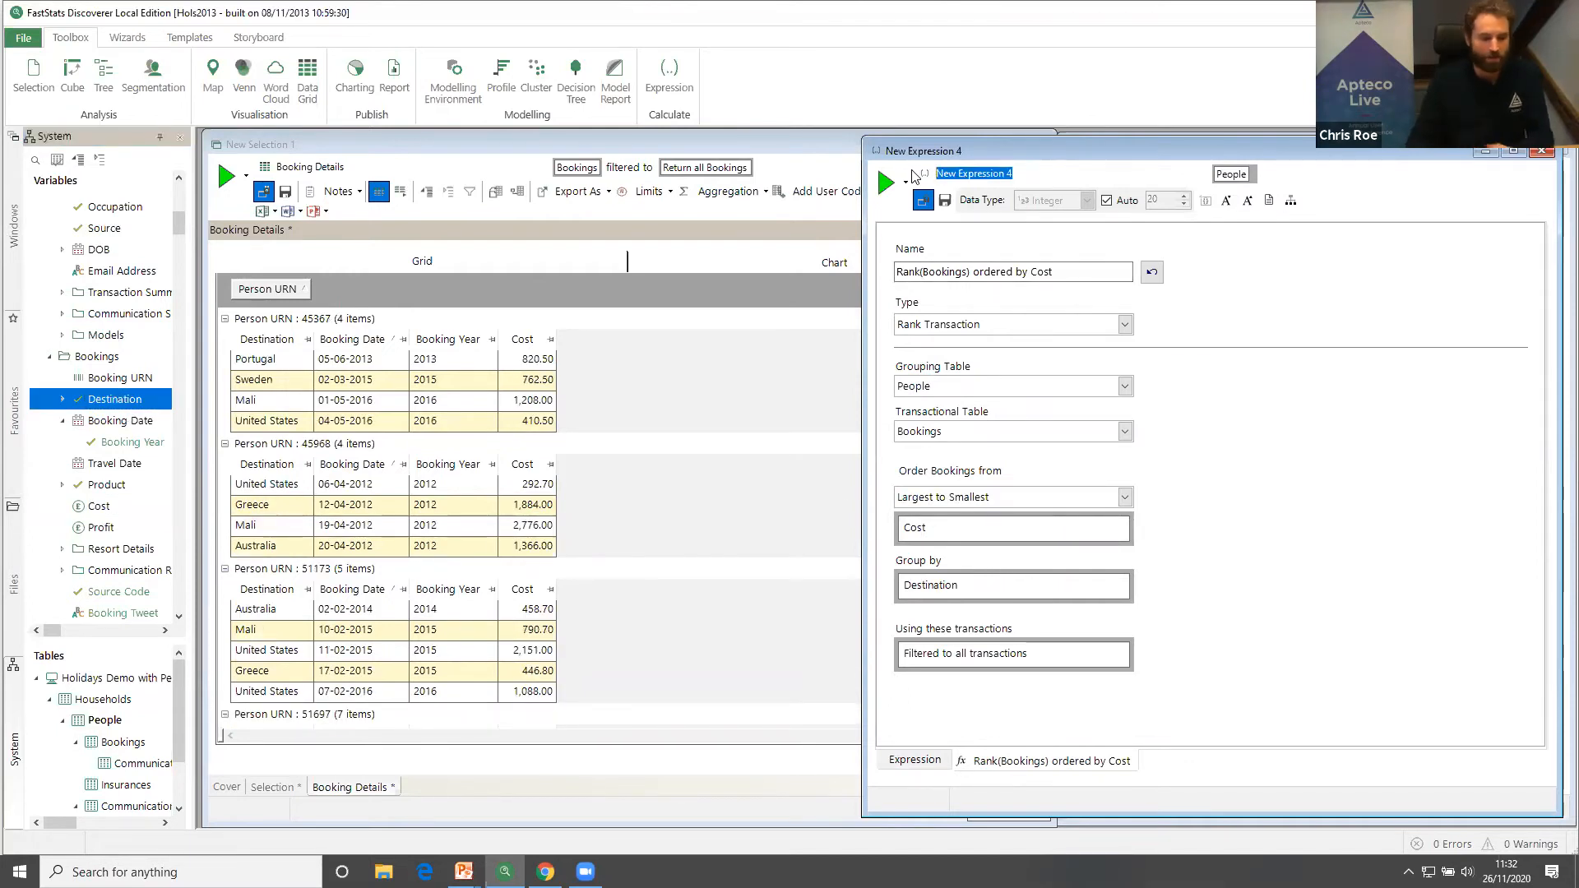
{"action": "type", "text": "ank of"}
{"action": "key", "text": "BackSpace"}
{"action": "key", "text": "BackSpace"}
{"action": "key", "text": "BackSpace"}
{"action": "type", "text": "Rank of spend to easch"}
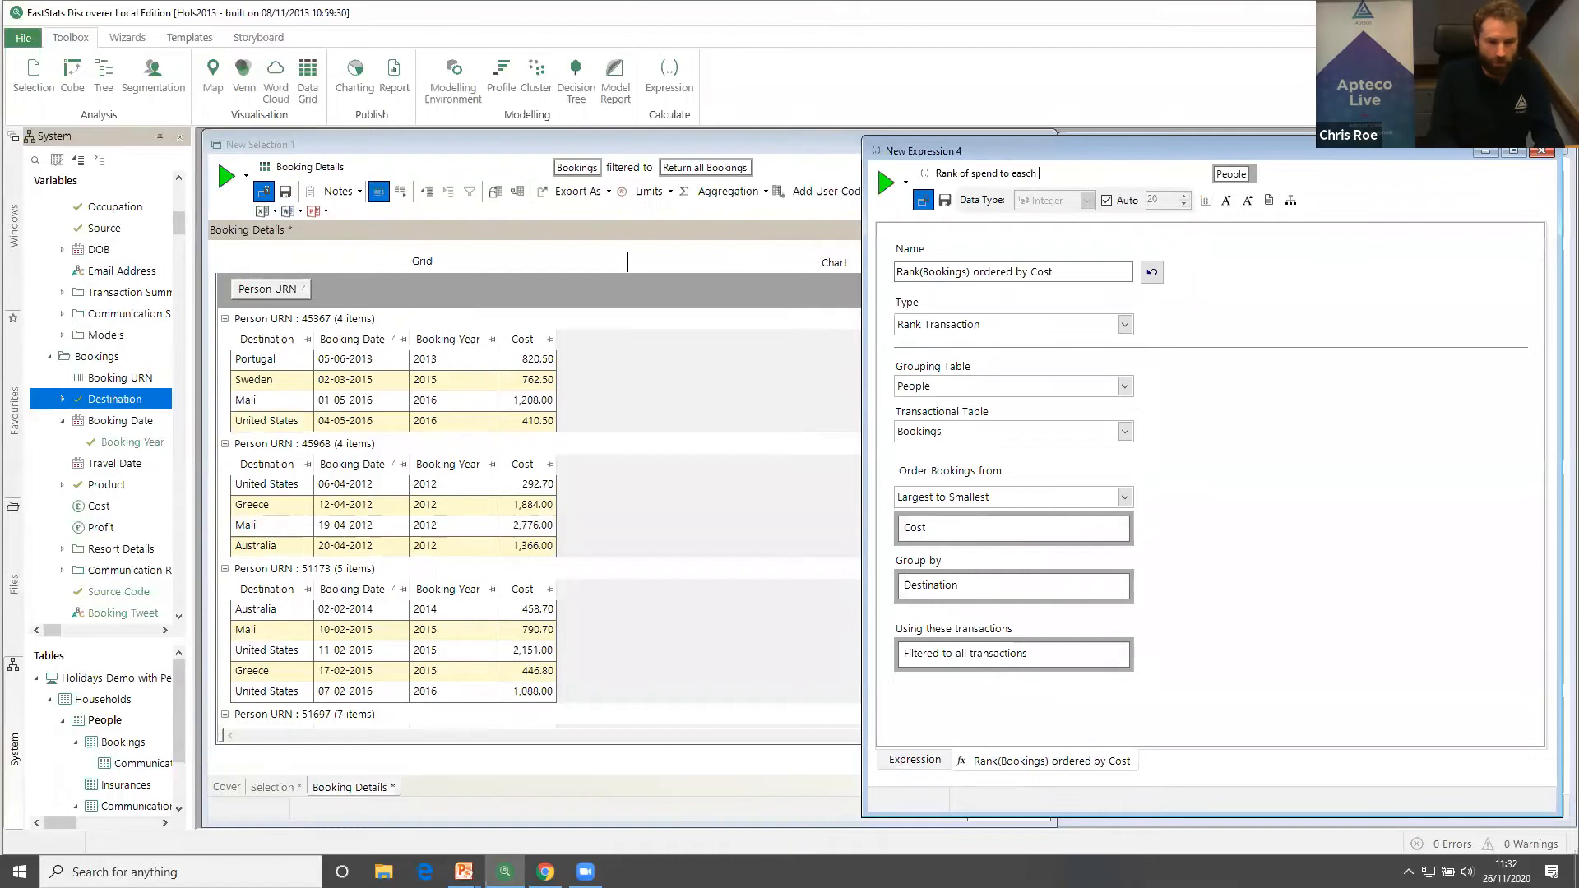
{"action": "key", "text": "BackSpace"}
{"action": "key", "text": "BackSpace"}
{"action": "key", "text": "BackSpace"}
{"action": "type", "text": "ch Destination"}
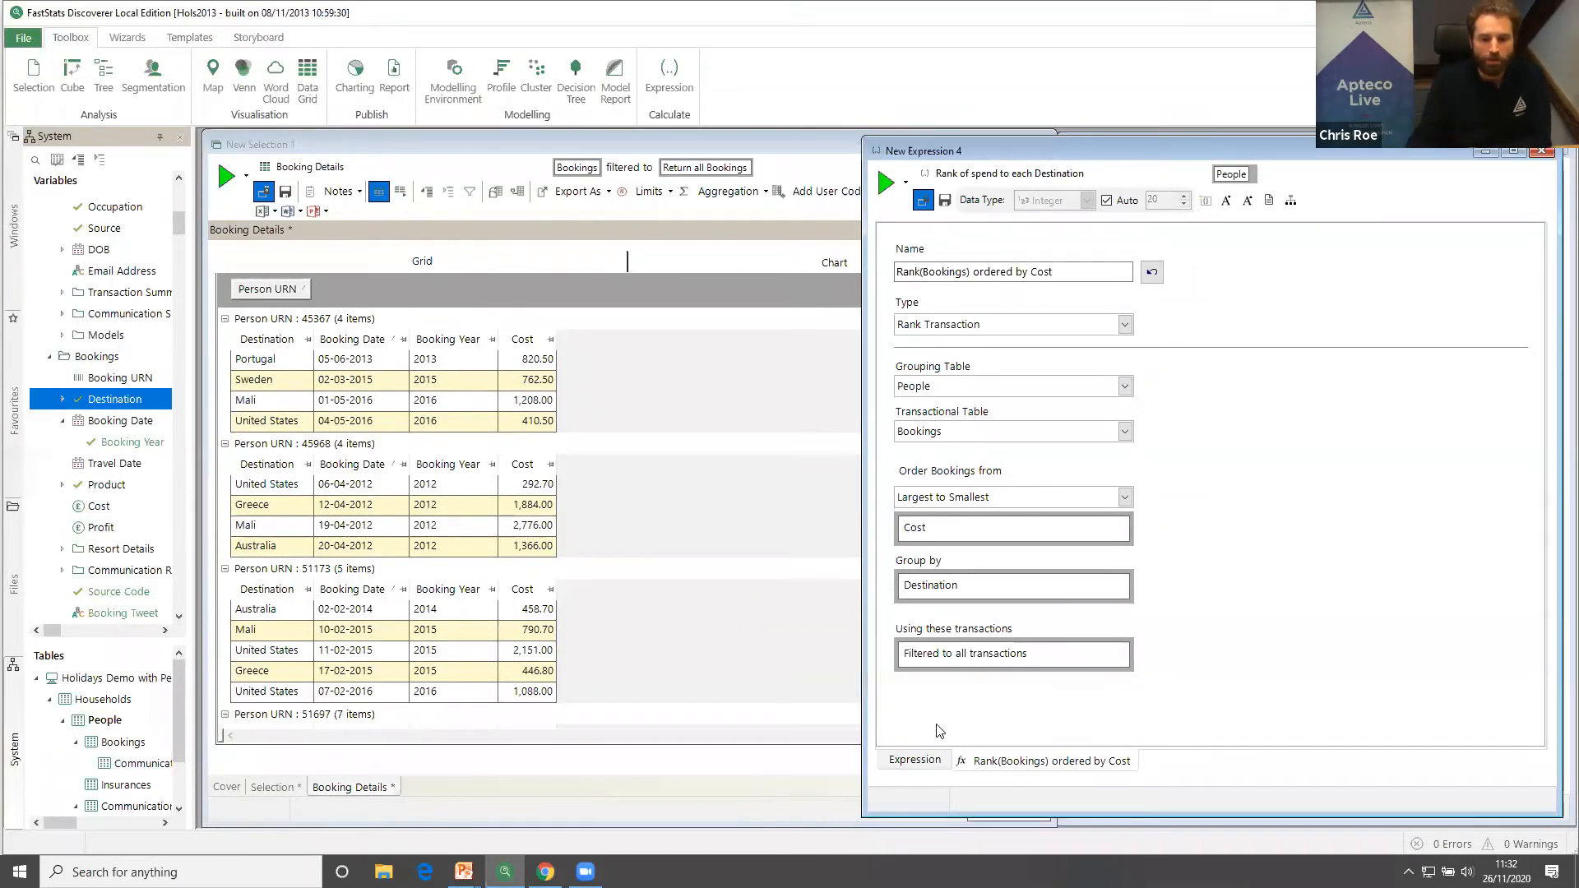
Set the rank expression's table to Bookings and add it as a column to the grid, rebuilt with all groups expanded.
{"action": "left_click", "coordinate": [921, 758]}
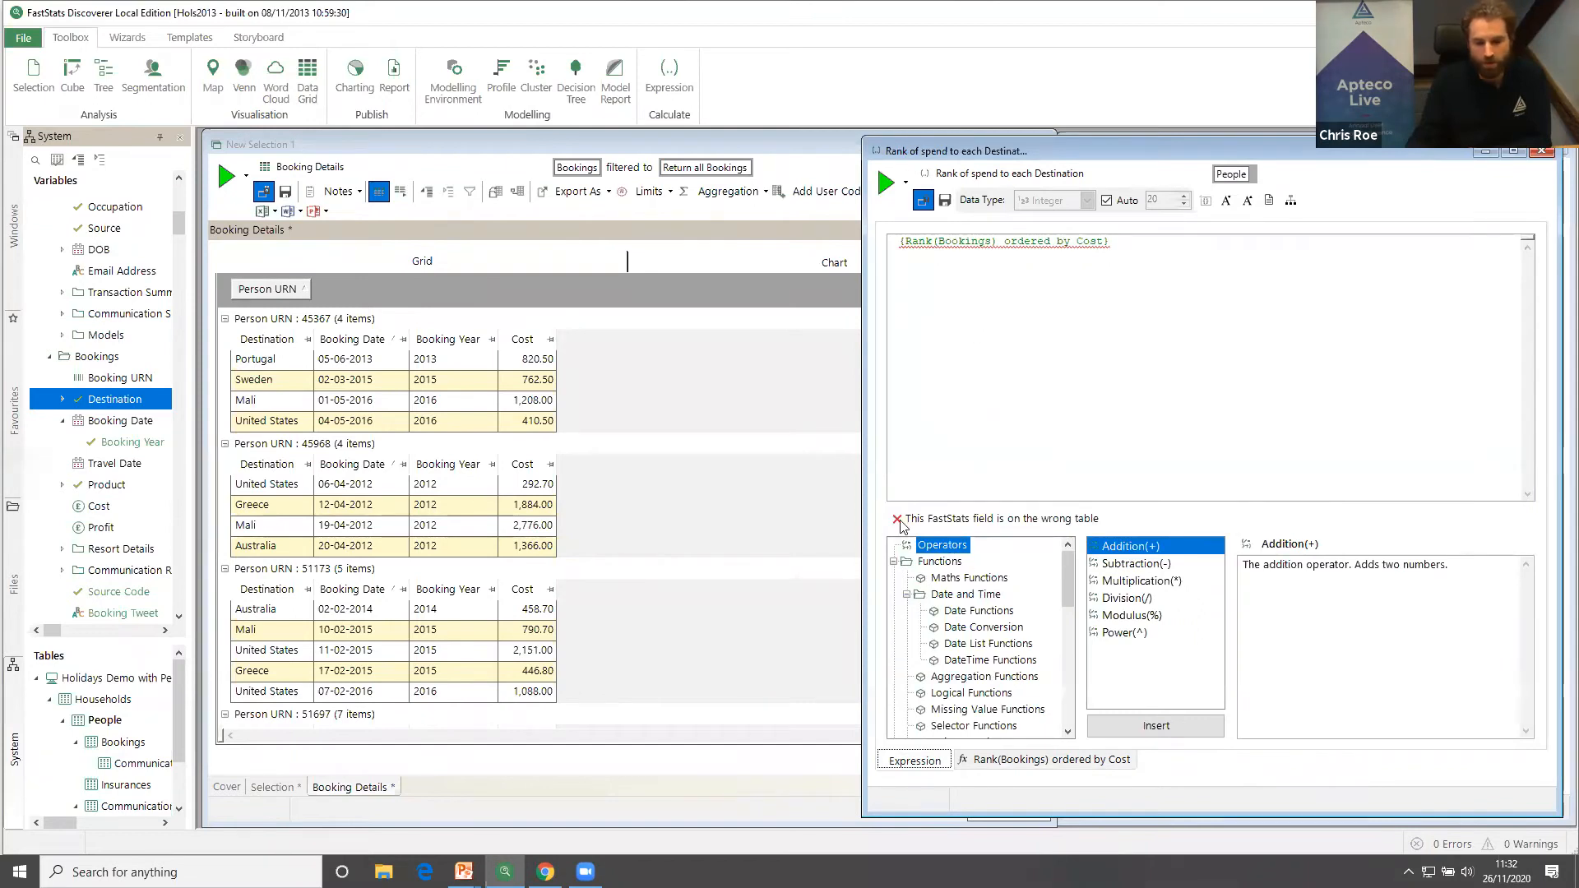
{"action": "left_click", "coordinate": [1232, 174]}
{"action": "left_click", "coordinate": [1320, 215]}
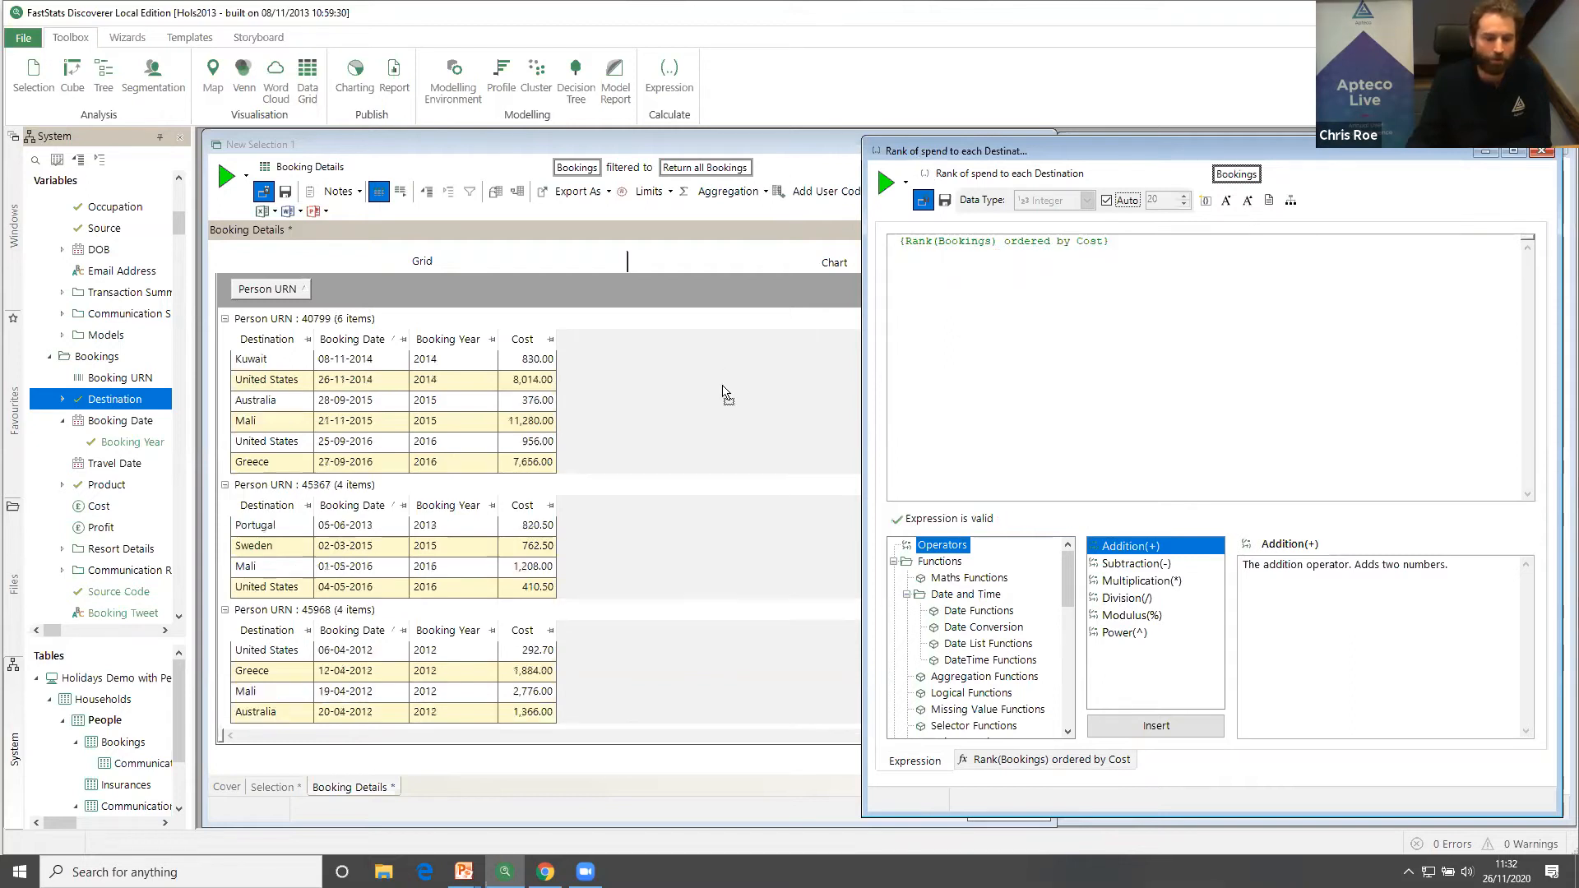
{"action": "left_click", "coordinate": [226, 176]}
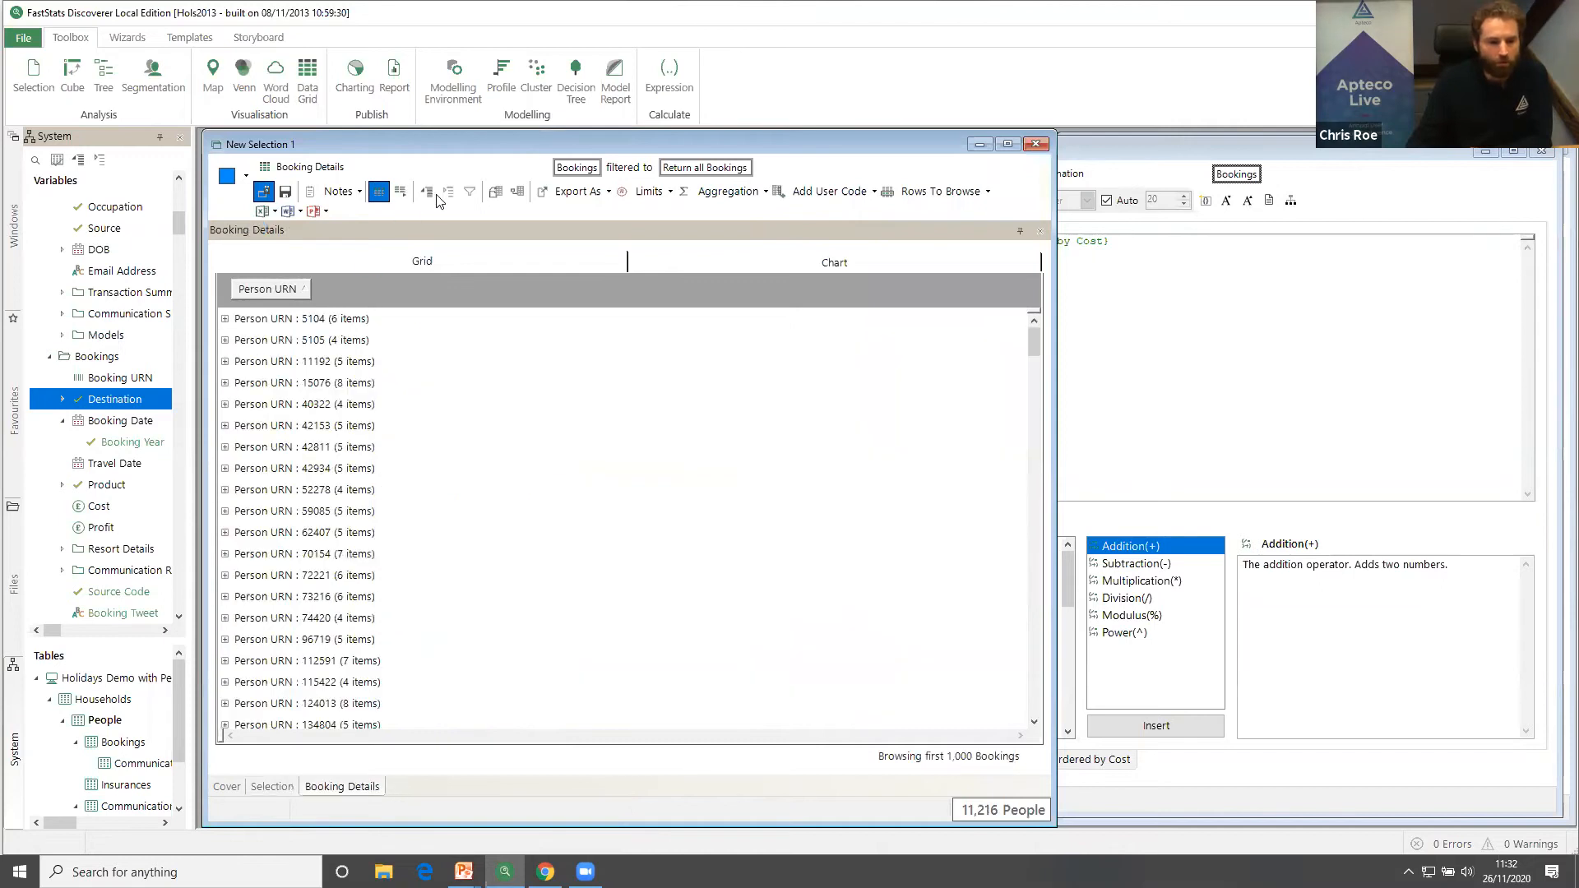
{"action": "left_click", "coordinate": [428, 193]}
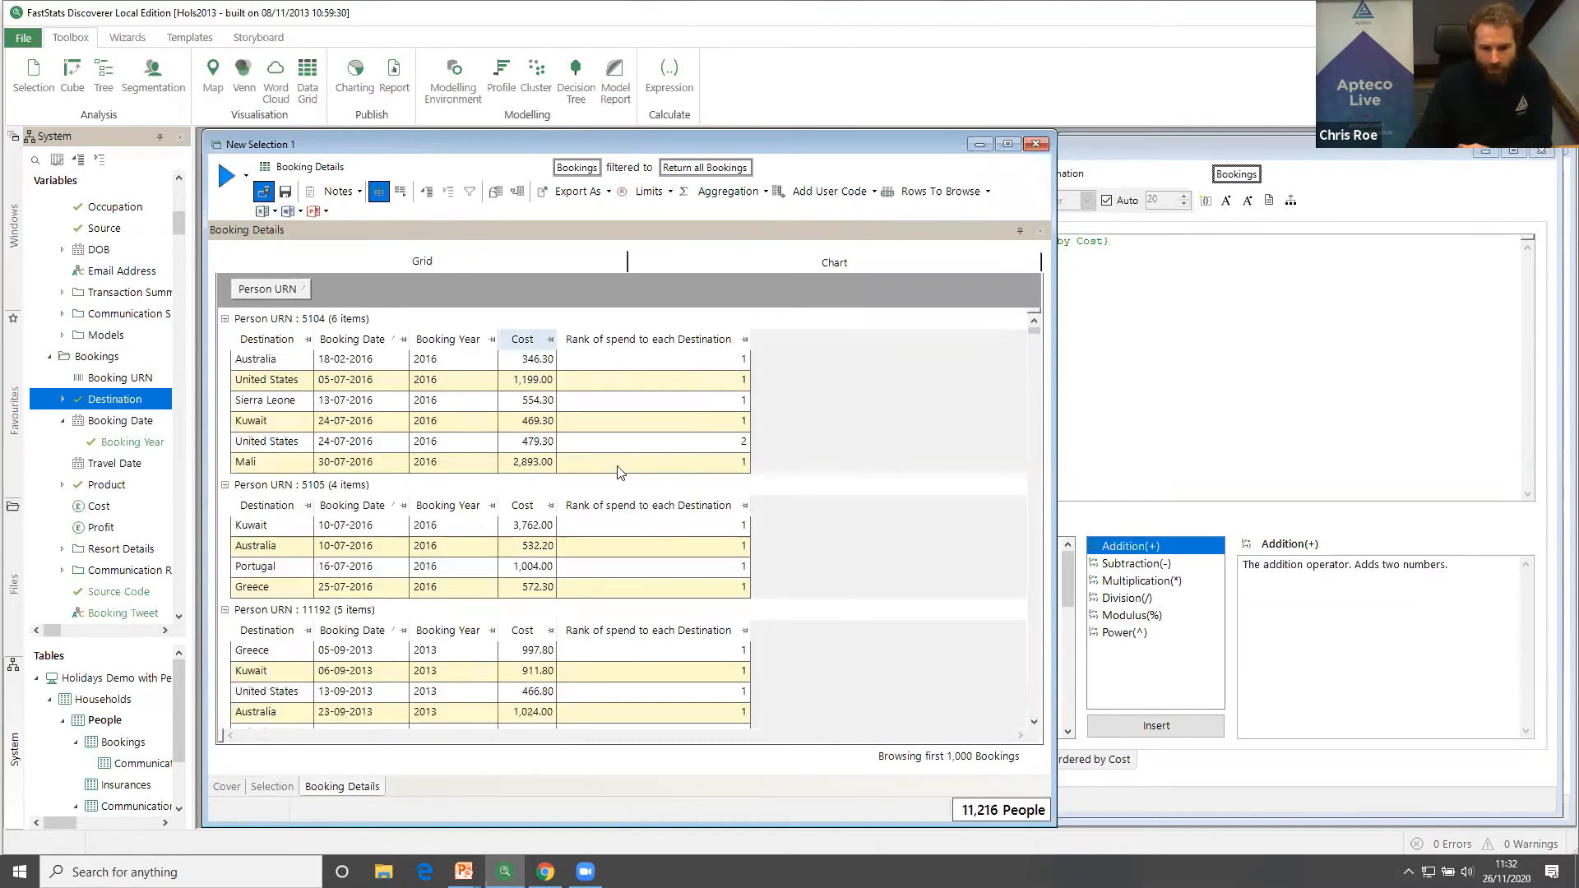
Compare the ranks and costs of the three United States bookings made by the person with eight bookings.
{"action": "scroll", "coordinate": [681, 413], "scroll_direction": "down", "scroll_amount": 4}
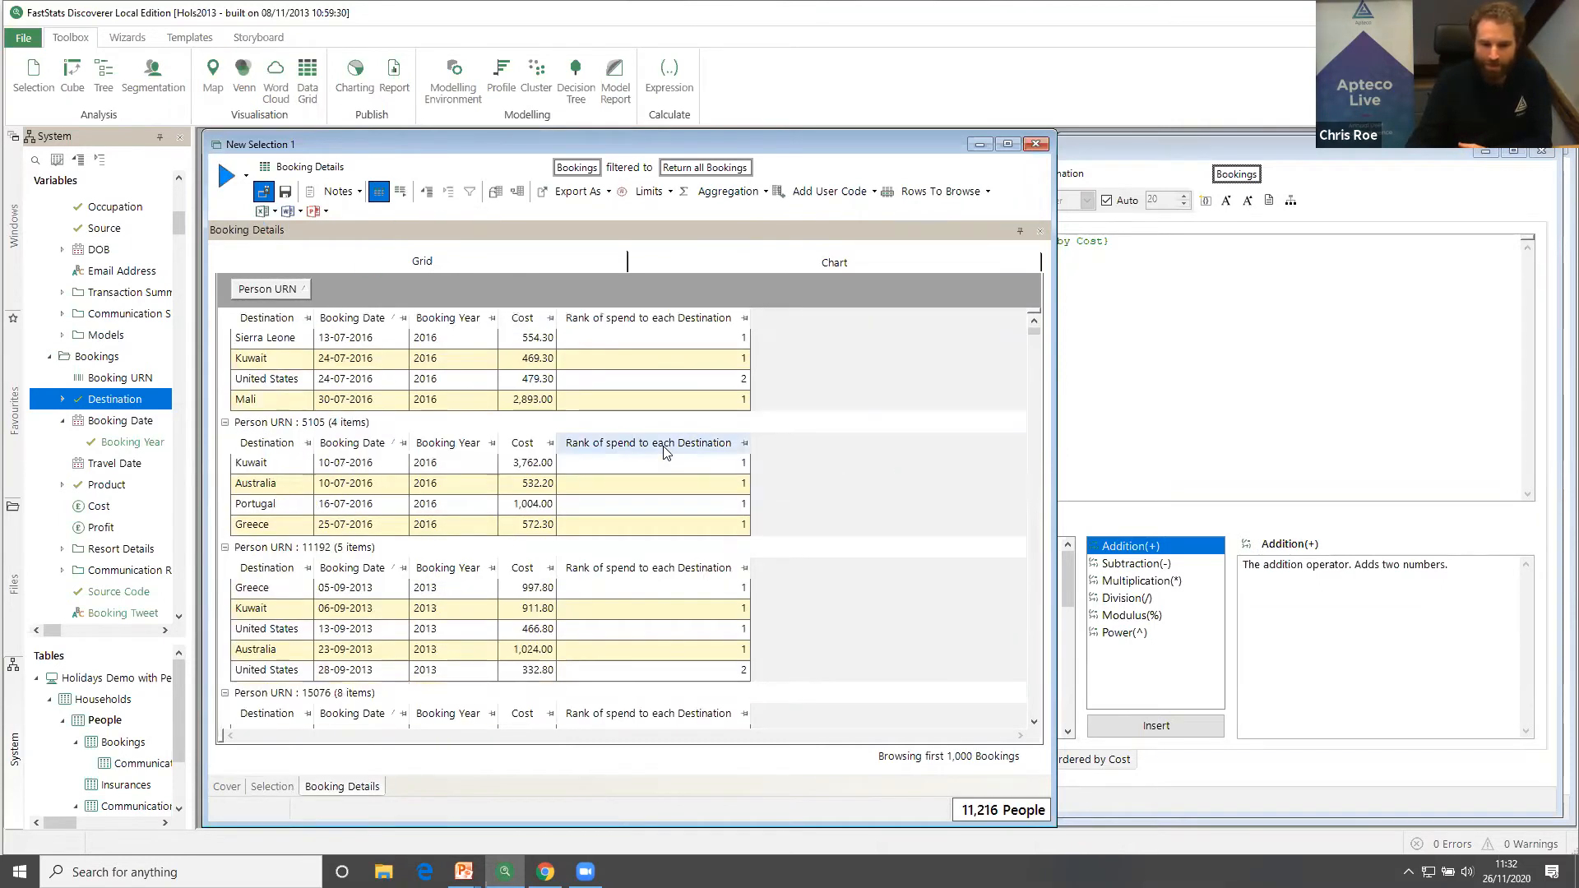
{"action": "scroll", "coordinate": [664, 452], "scroll_direction": "down", "scroll_amount": 2}
{"action": "scroll", "coordinate": [539, 449], "scroll_direction": "down", "scroll_amount": 1}
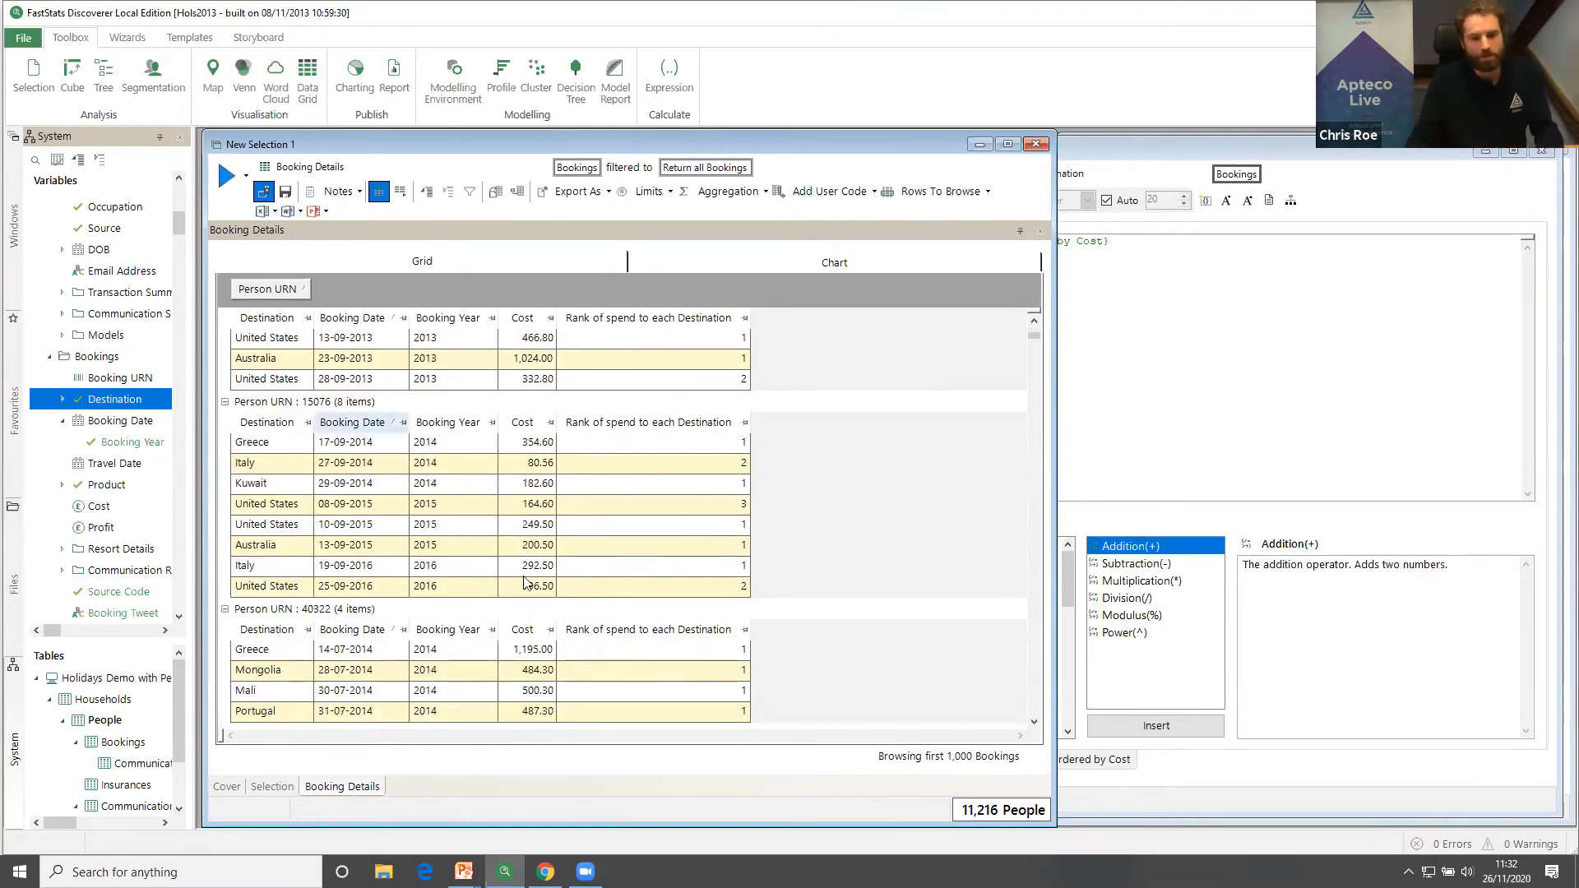
{"action": "left_click", "coordinate": [664, 526]}
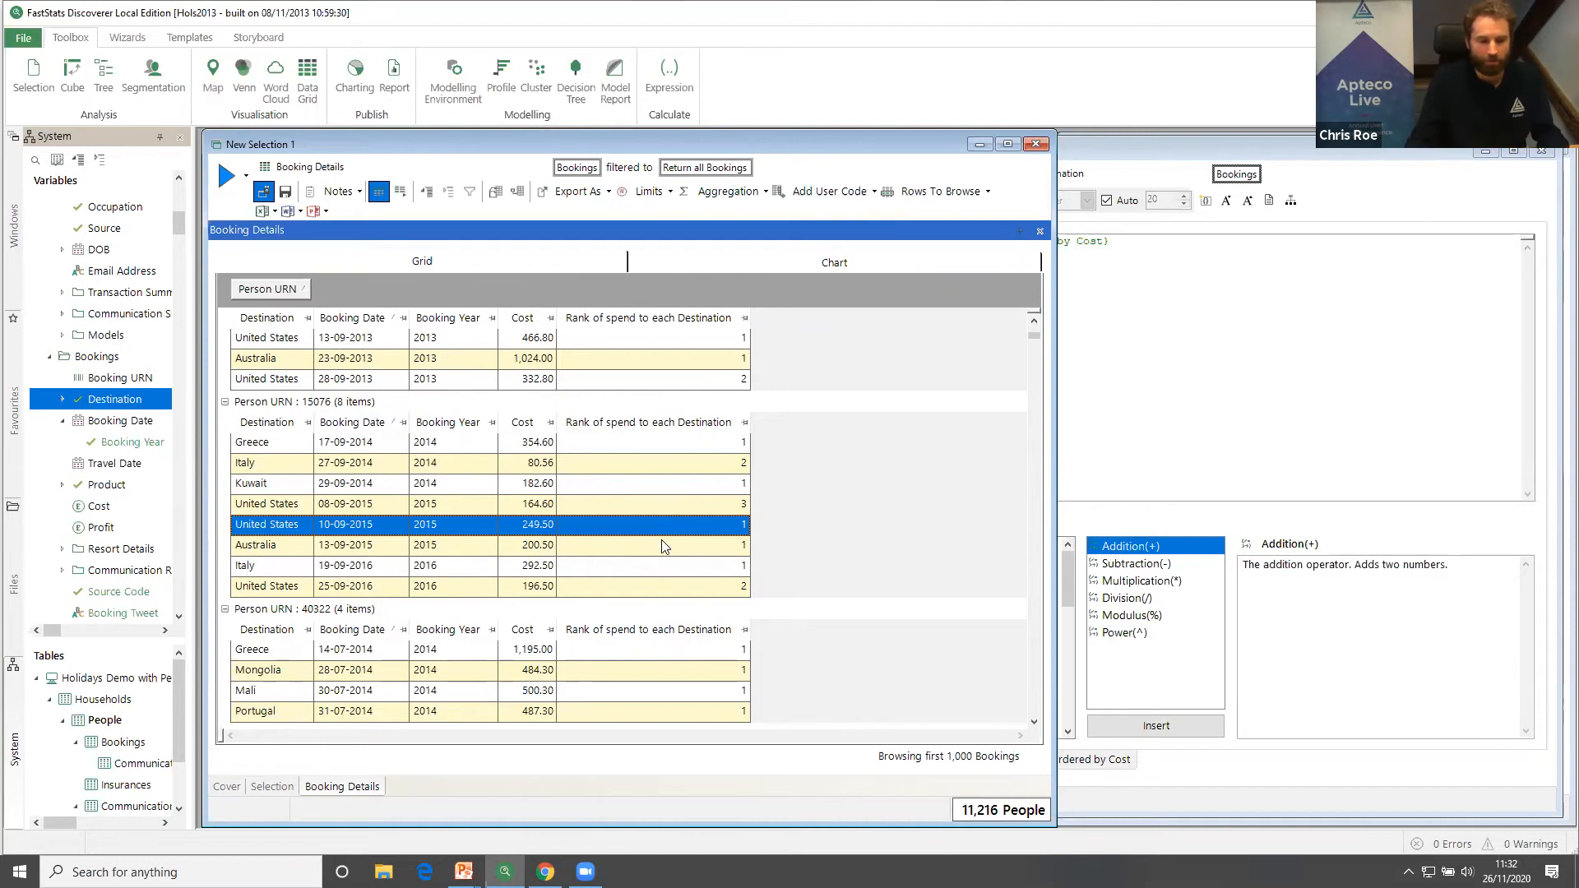
{"action": "left_click", "coordinate": [667, 587], "text": "ctrl"}
{"action": "left_click", "coordinate": [690, 505], "text": "ctrl"}
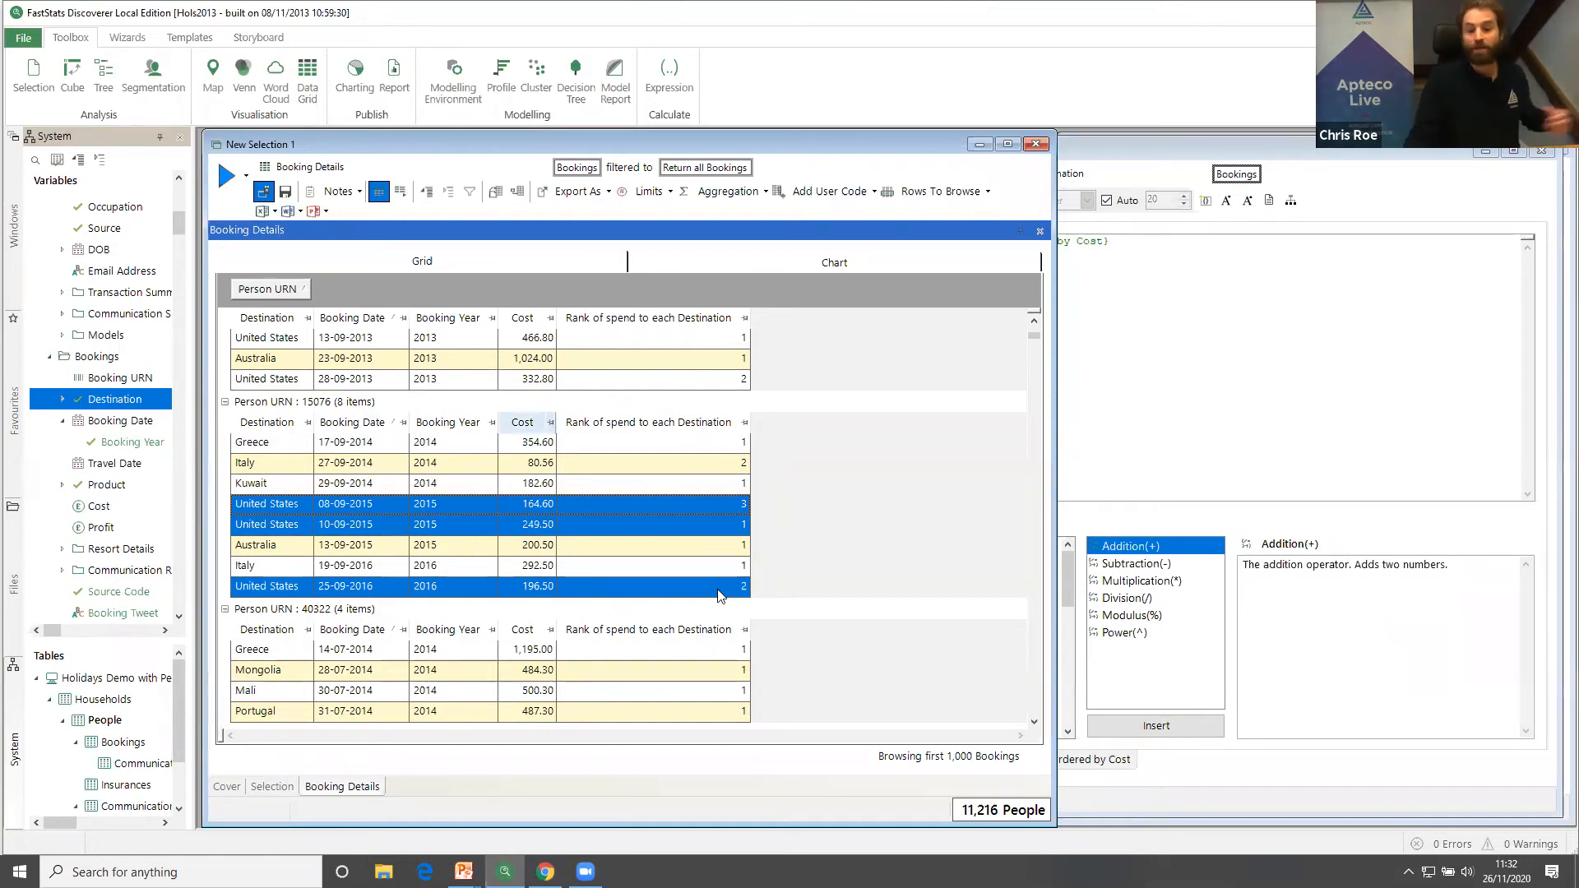
Remove the rank of spend column from the bookings grid and close the rank expression.
{"action": "right_click", "coordinate": [688, 422]}
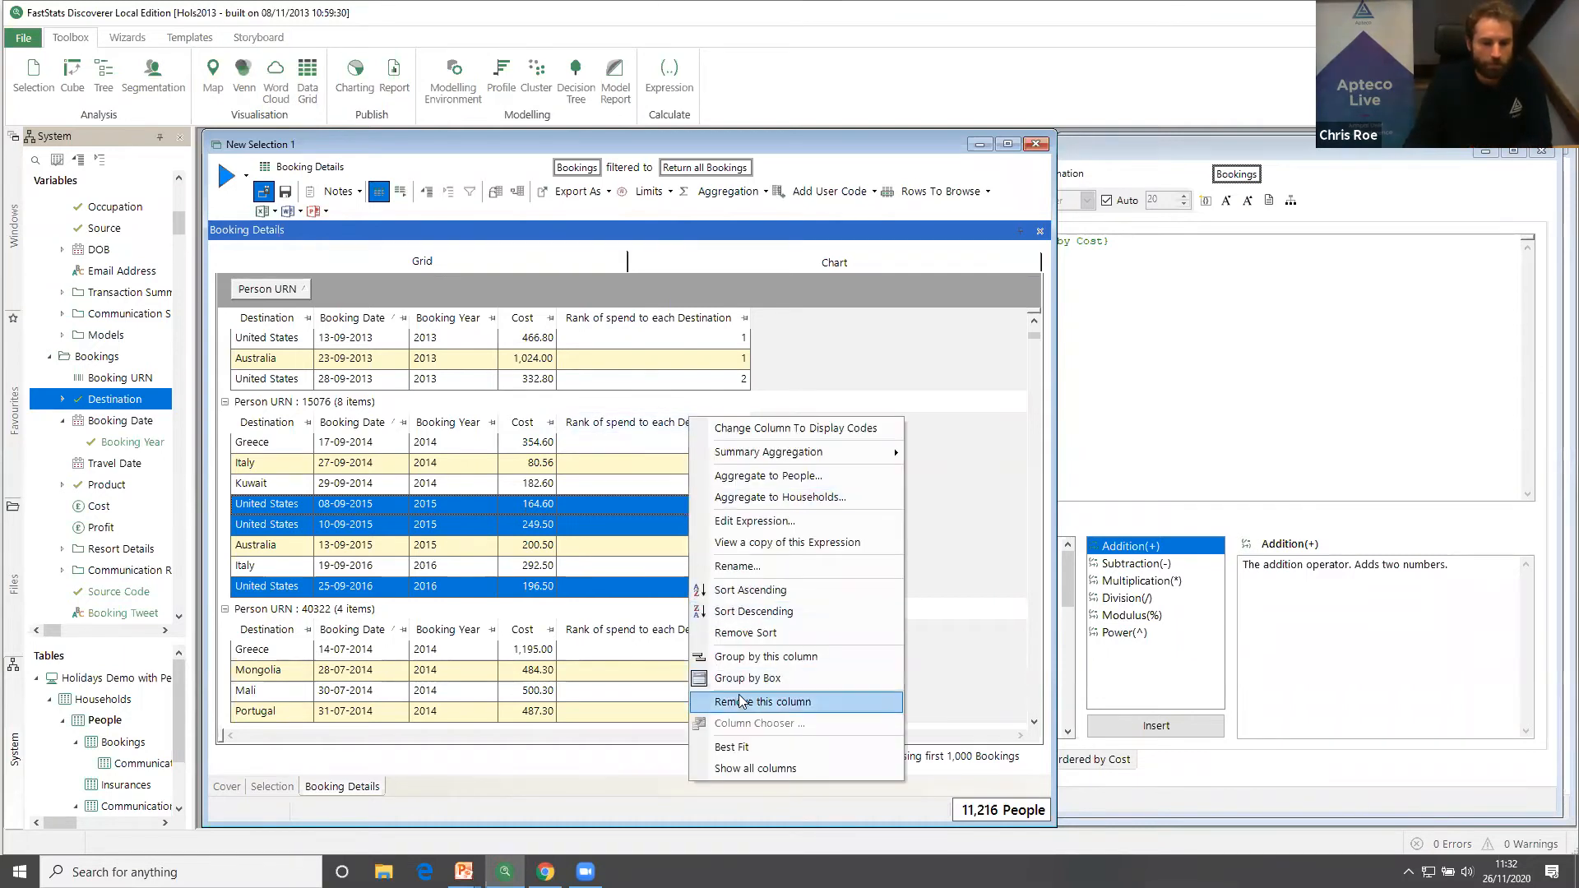
{"action": "left_click", "coordinate": [794, 701]}
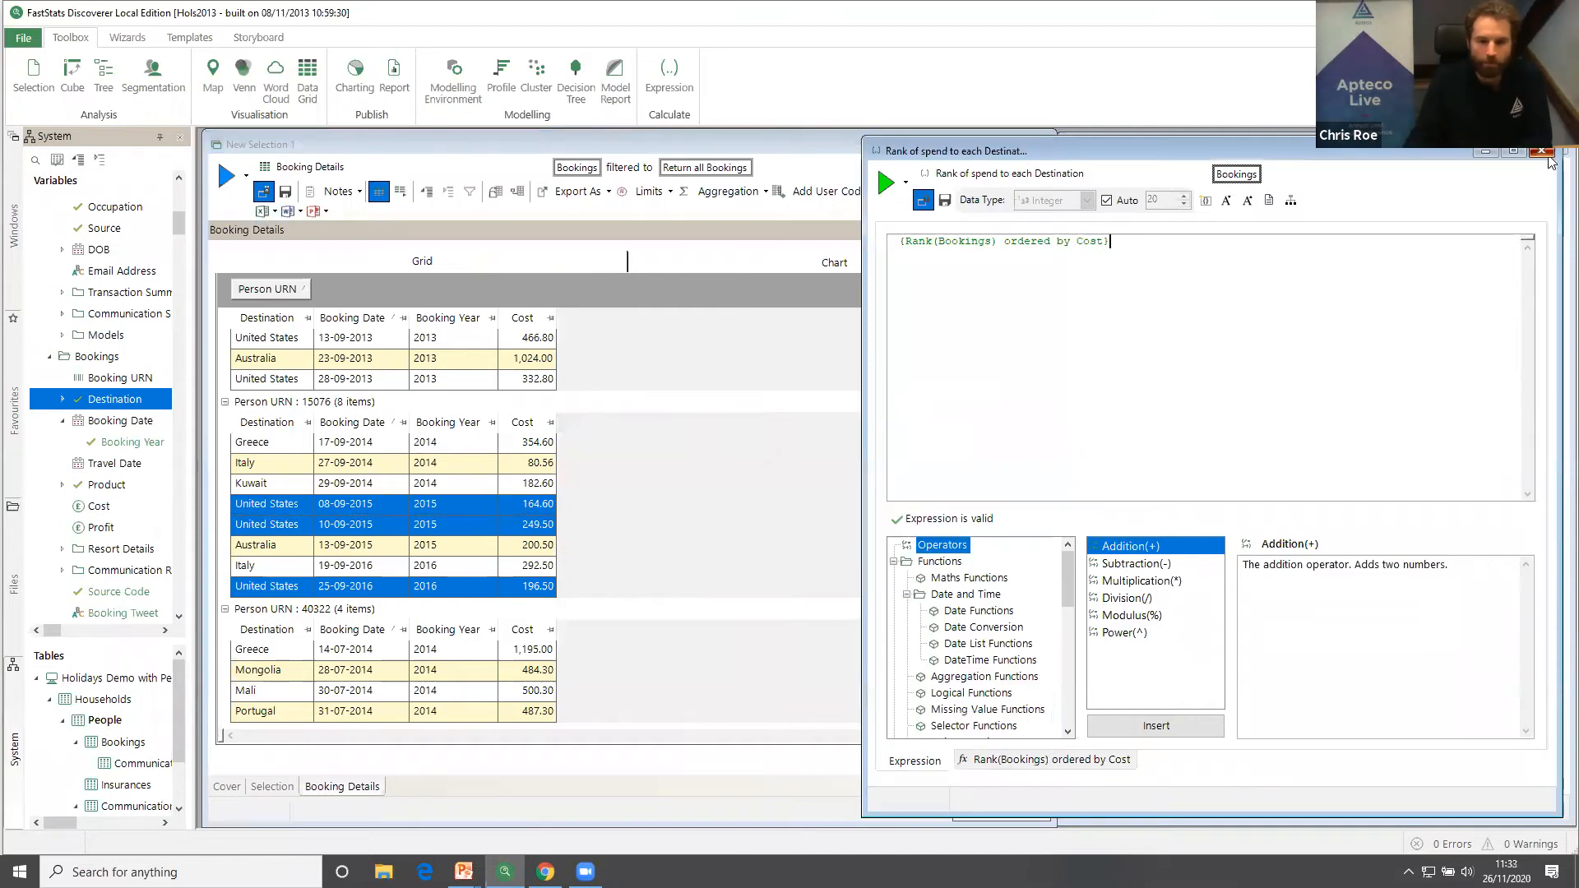
{"action": "left_click", "coordinate": [1543, 150]}
{"action": "left_click", "coordinate": [812, 461]}
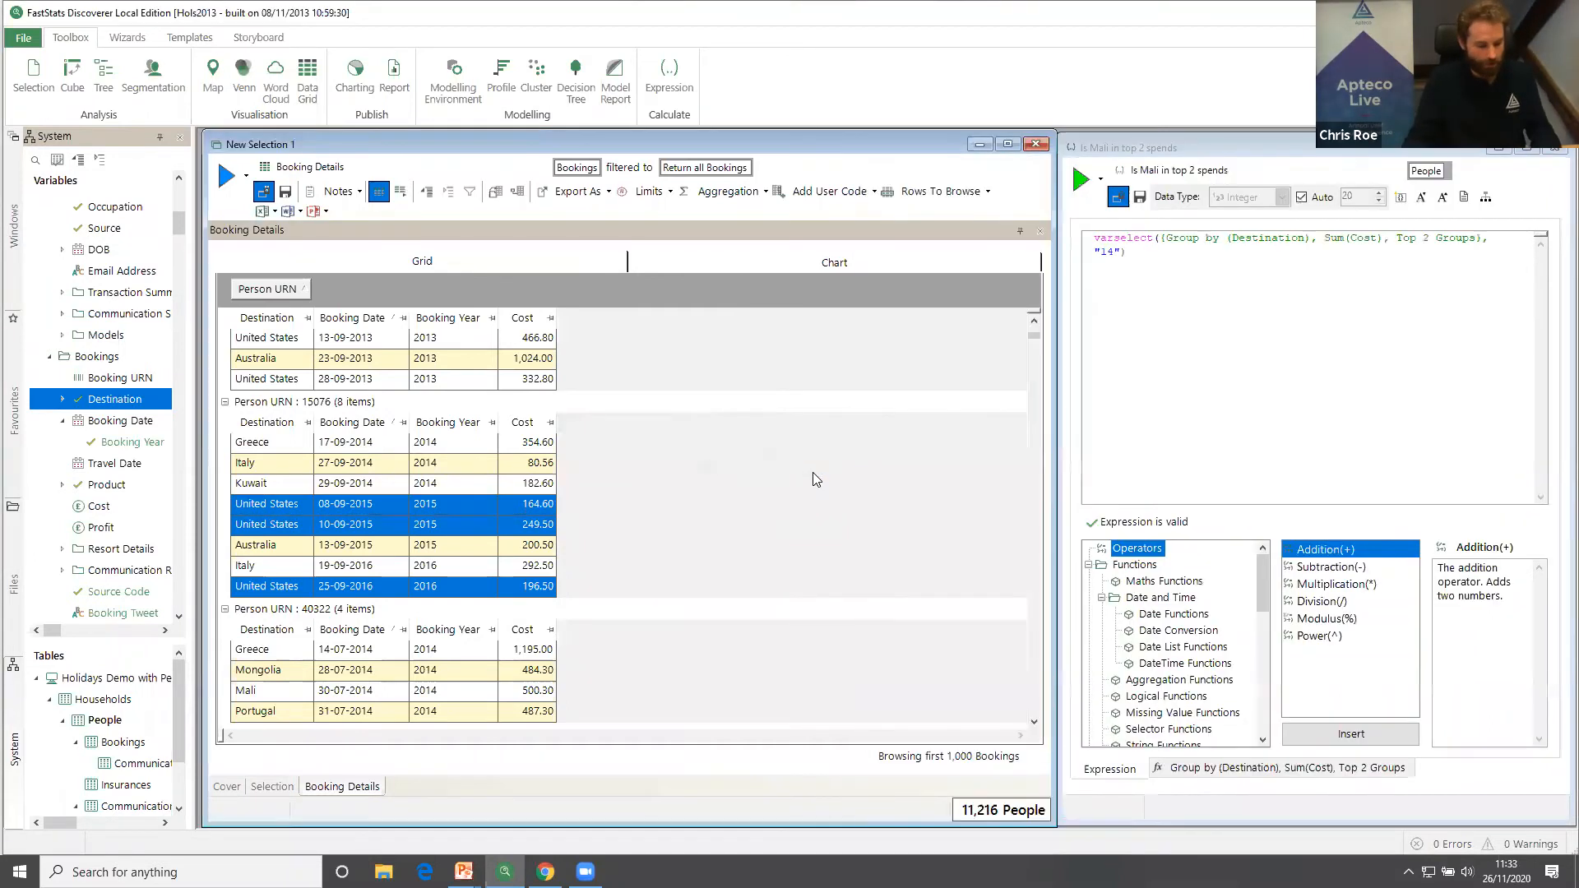
Switch to the PowerPoint slideshow and advance to the Grouping Aggregations slide on return functions and ordering.
{"action": "key", "text": "super+Tab"}
{"action": "left_click", "coordinate": [652, 282]}
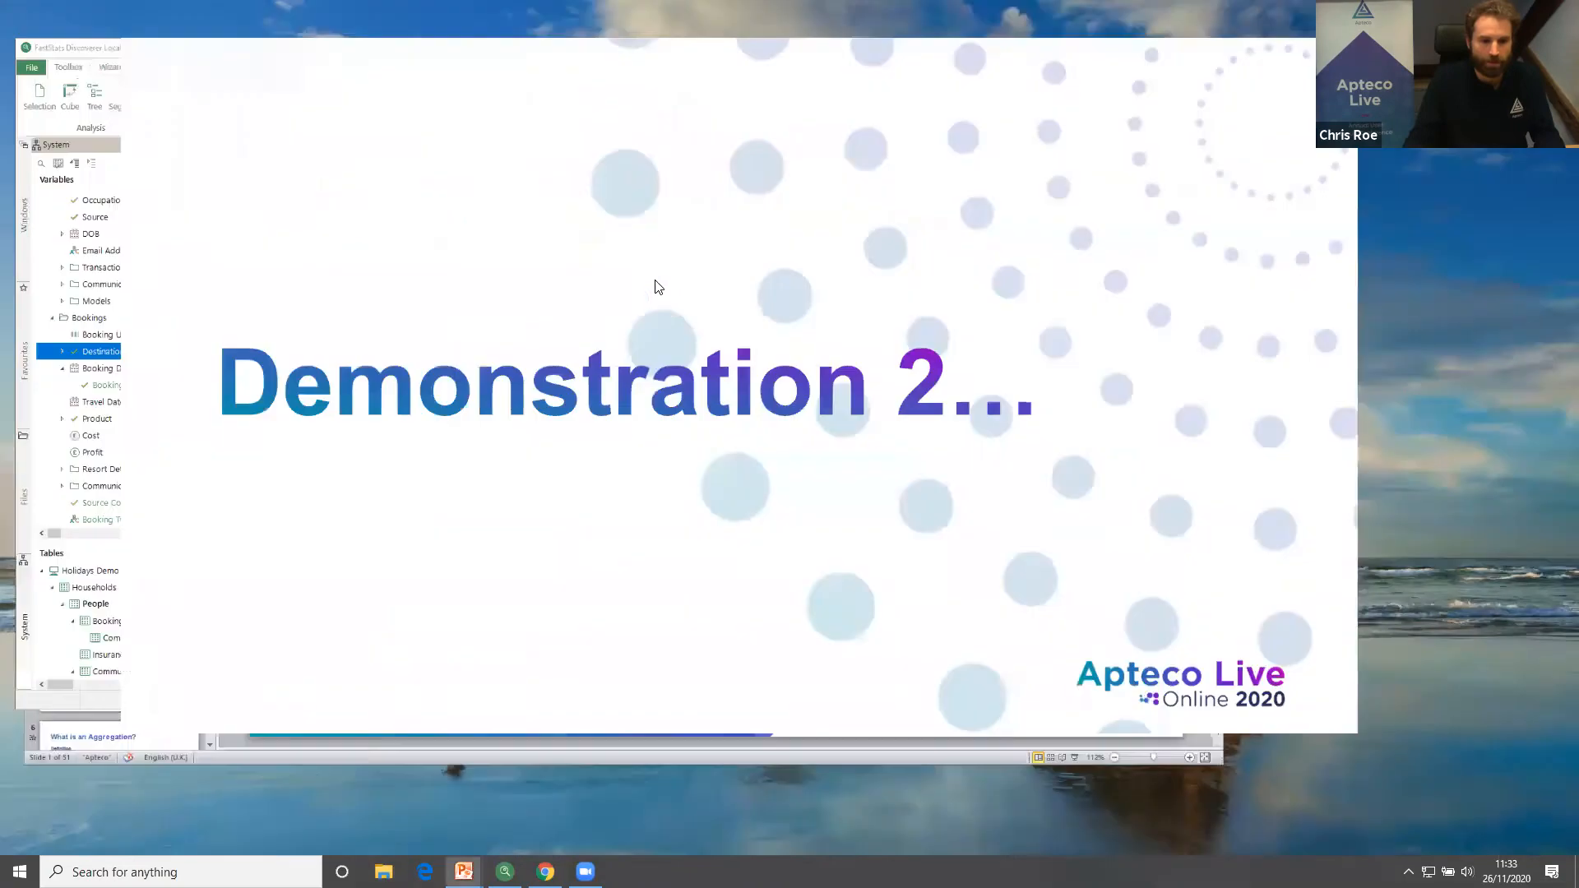
{"action": "key", "text": "Right"}
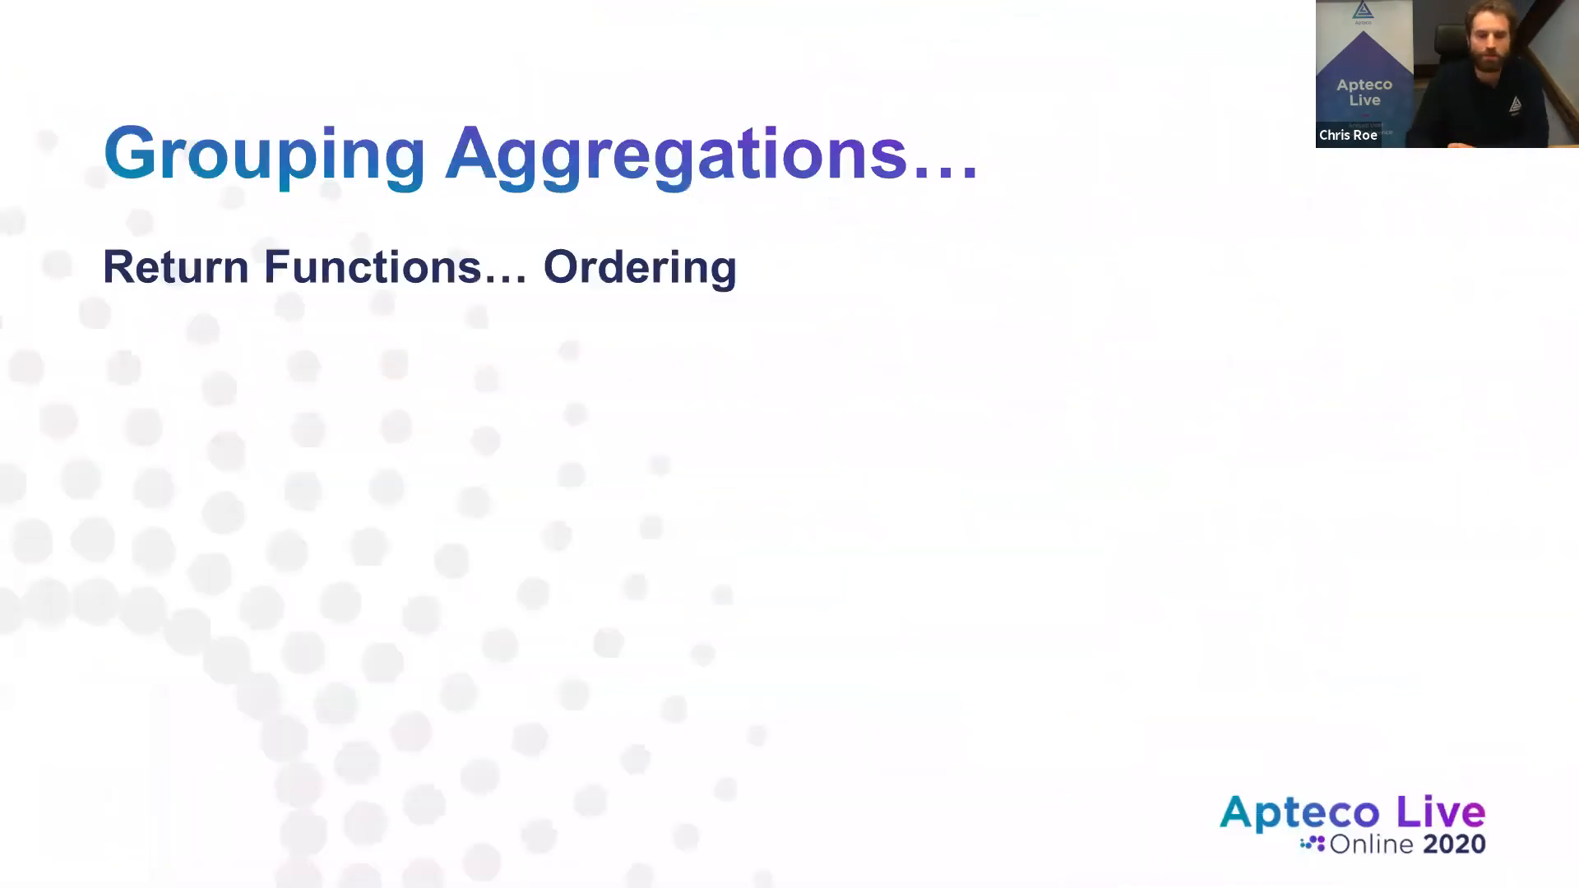
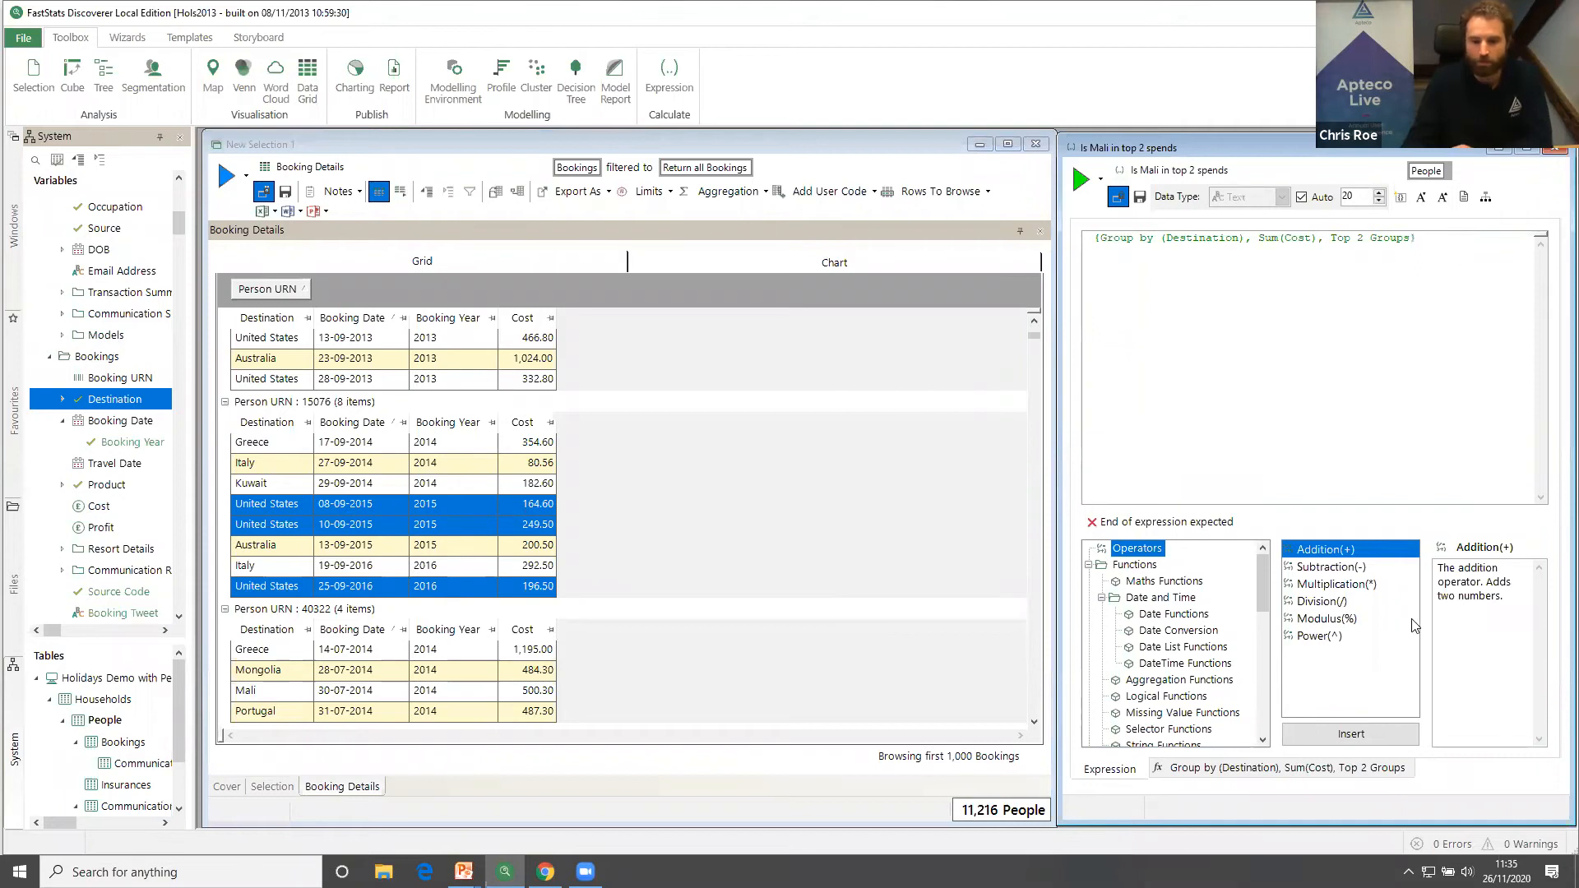
Make the destination grouping aggregation return groups In Range with a minimum Sum(Cost) of 1000.
{"action": "left_click", "coordinate": [1374, 774]}
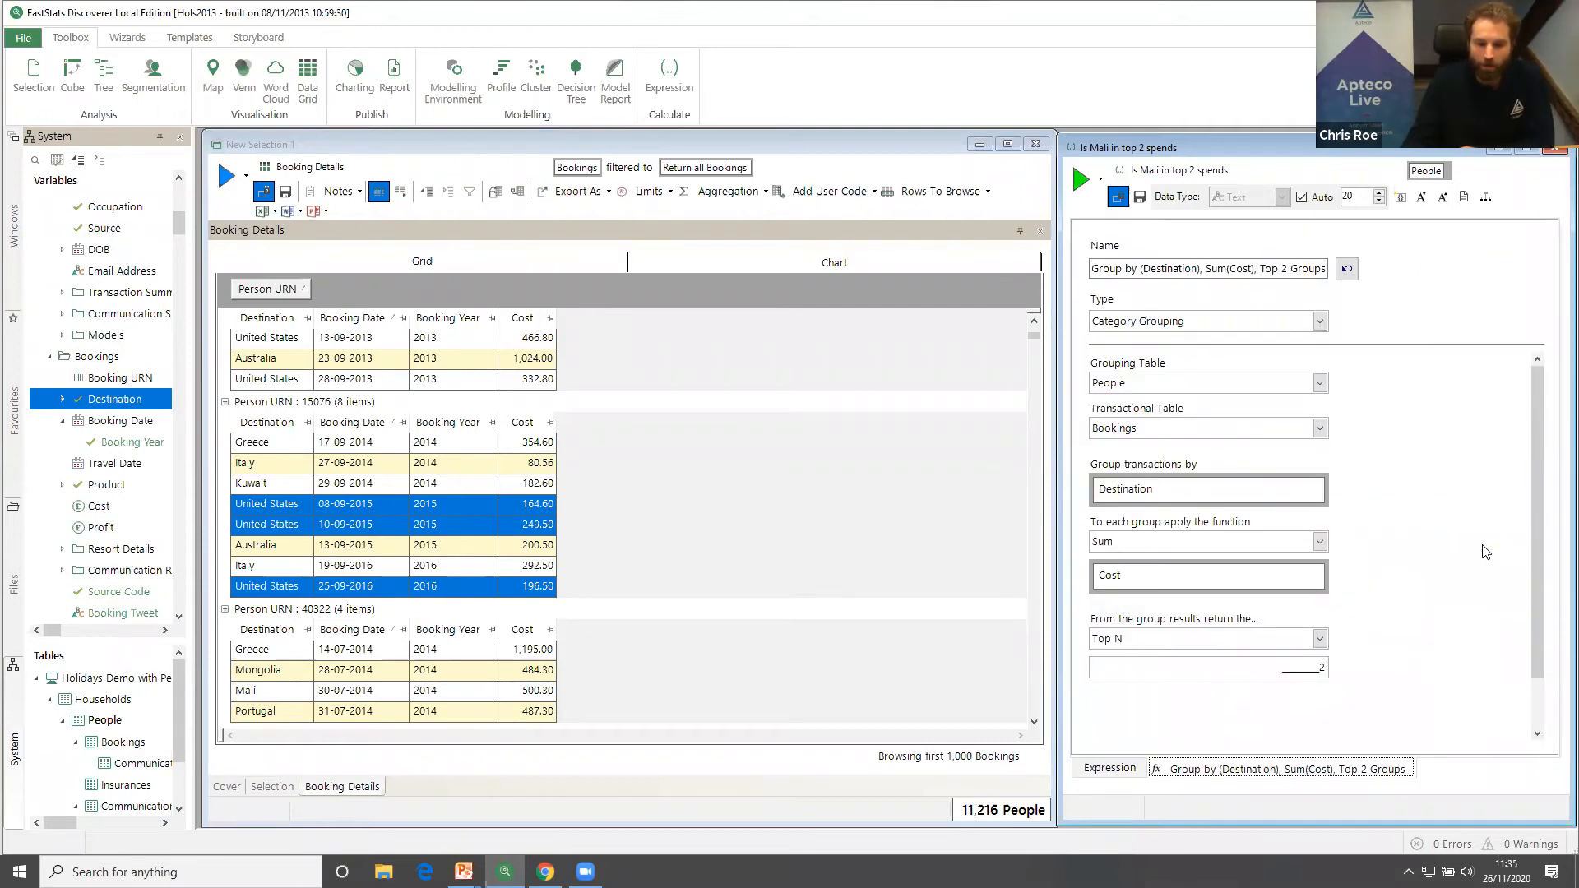
{"action": "left_click", "coordinate": [1285, 640]}
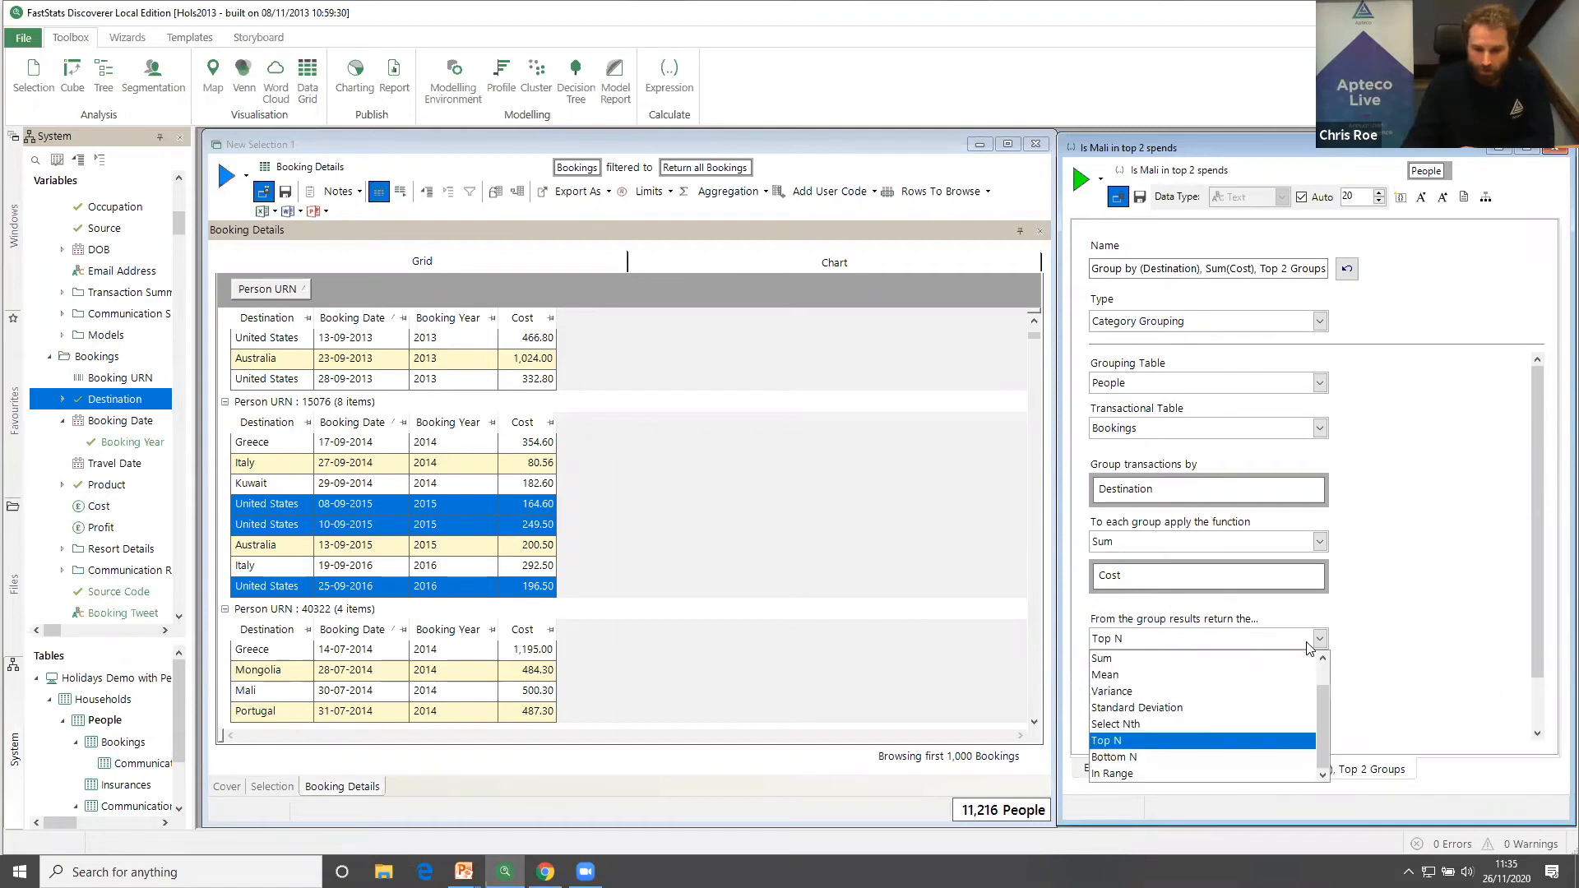
{"action": "left_click", "coordinate": [1241, 774]}
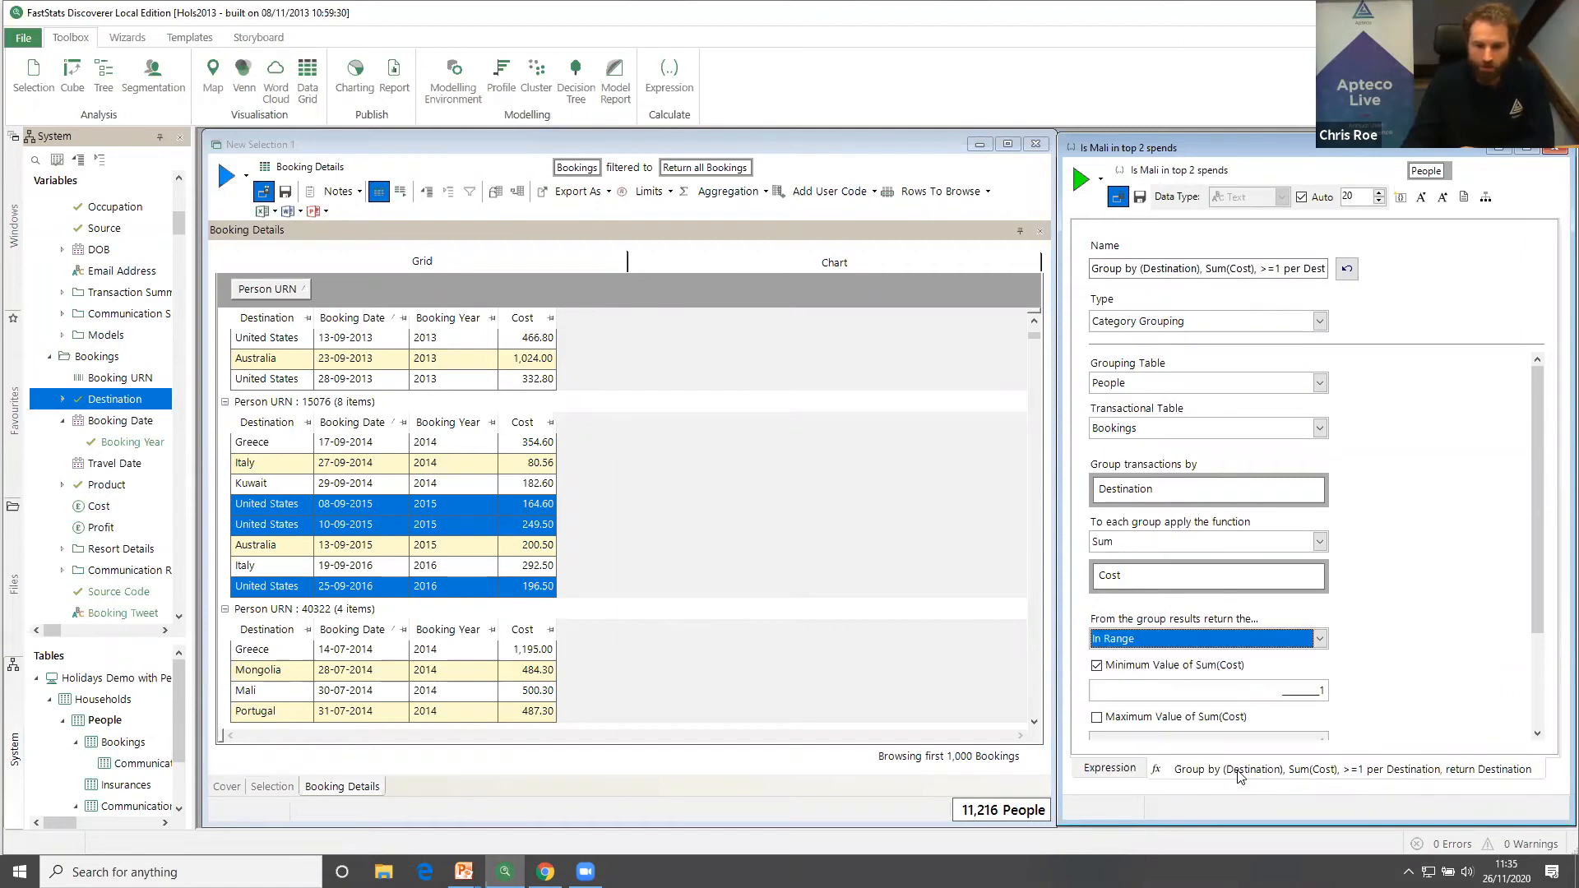
{"action": "scroll", "coordinate": [1533, 568], "scroll_direction": "down", "scroll_amount": 2}
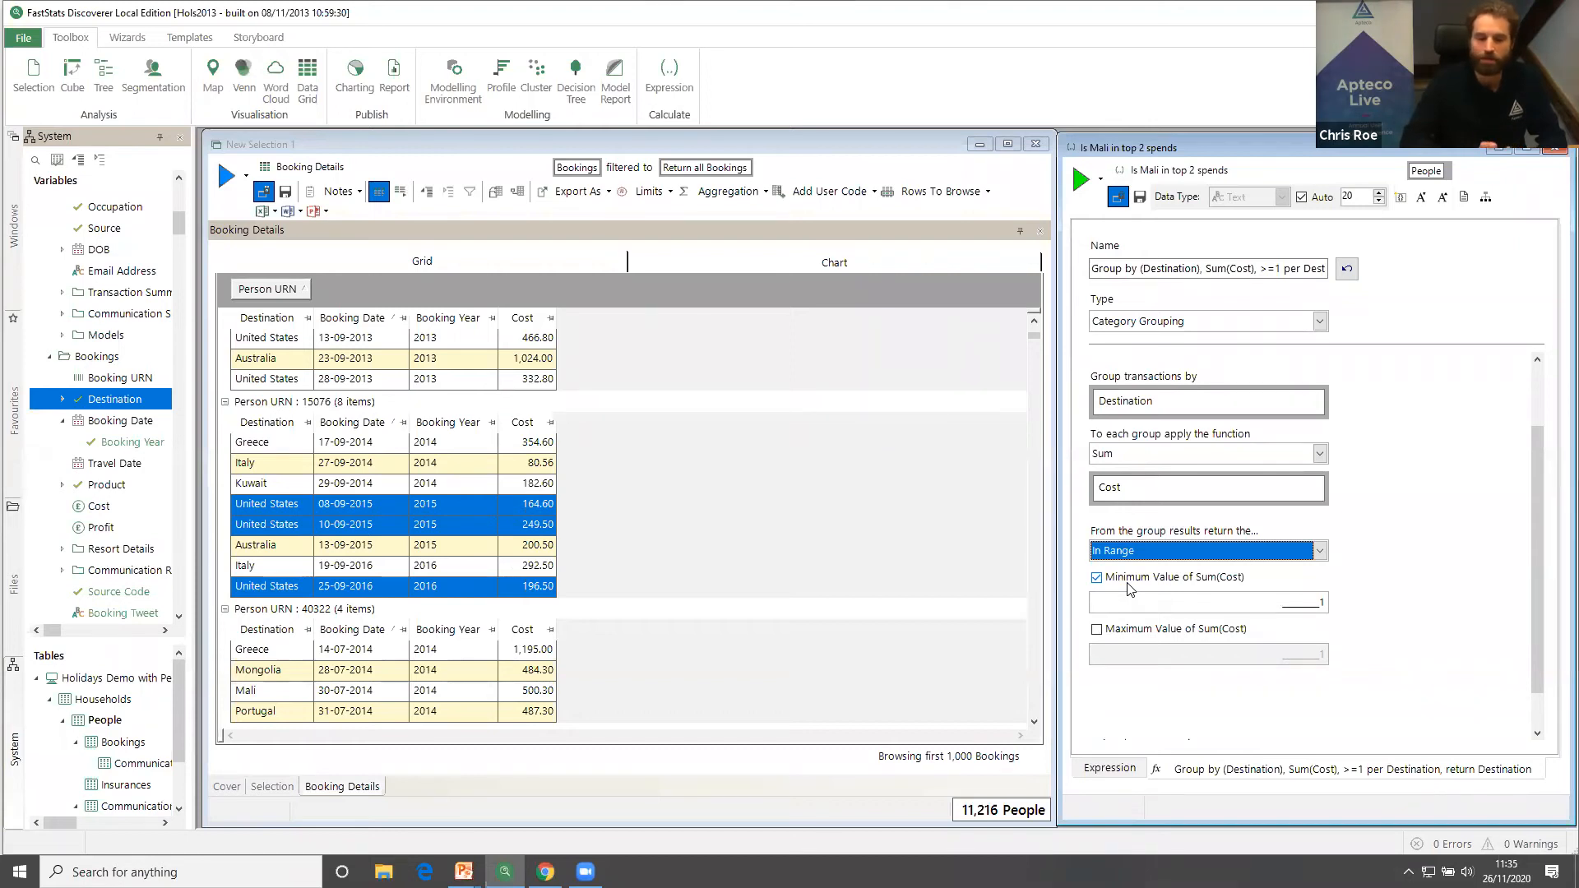
{"action": "left_click_drag", "start_coordinate": [1251, 603], "coordinate": [1332, 601]}
{"action": "type", "text": "1000"}
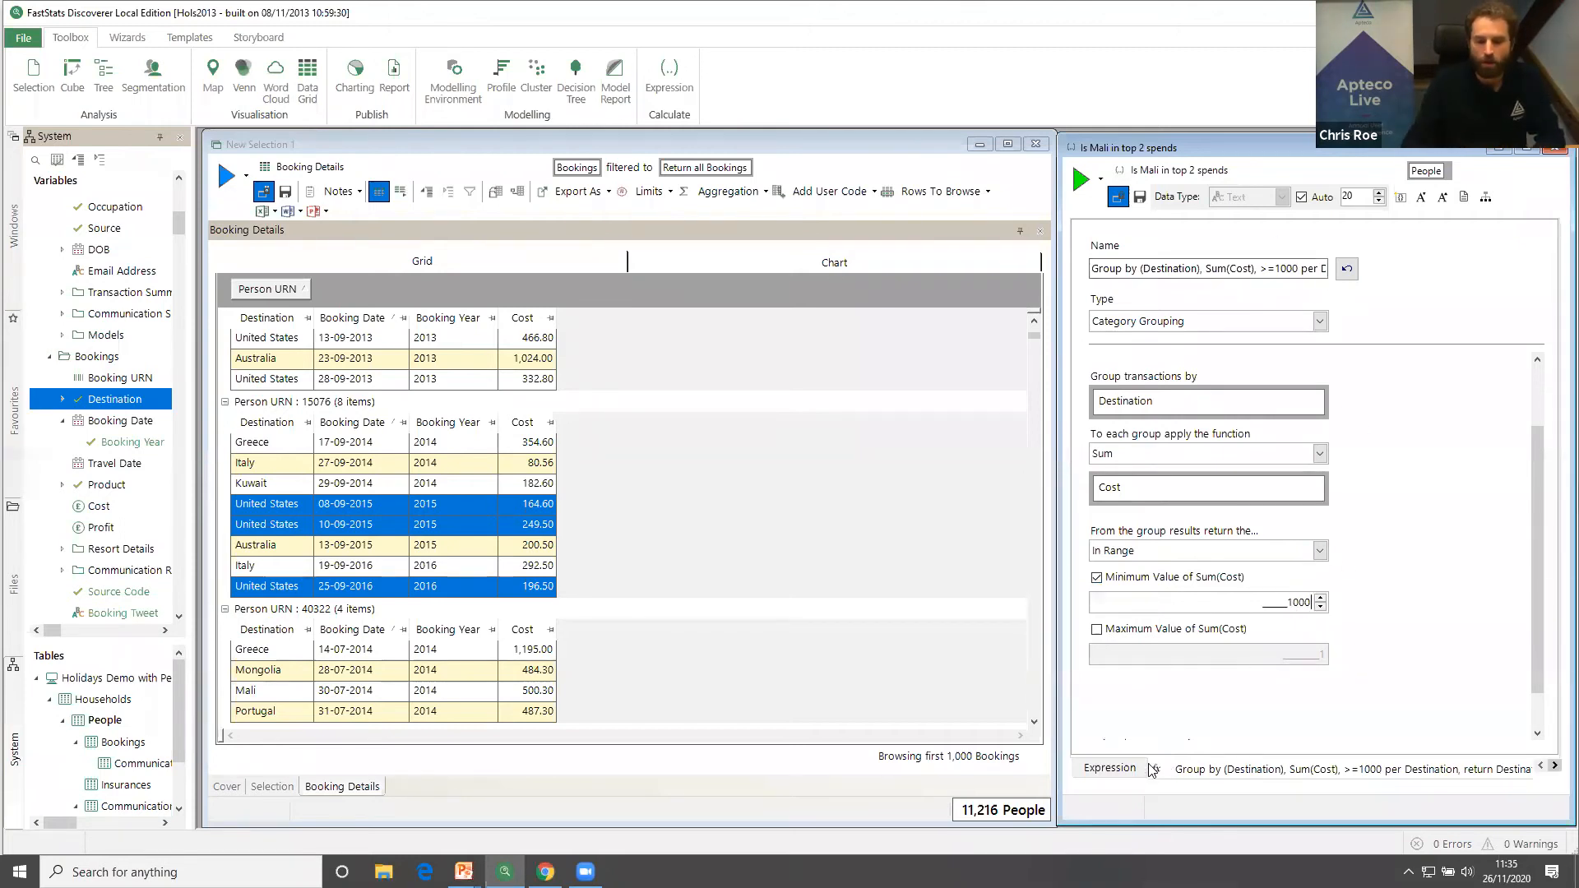
Rename the expression as "Destinations with spend over 1000".
{"action": "left_click", "coordinate": [1205, 170]}
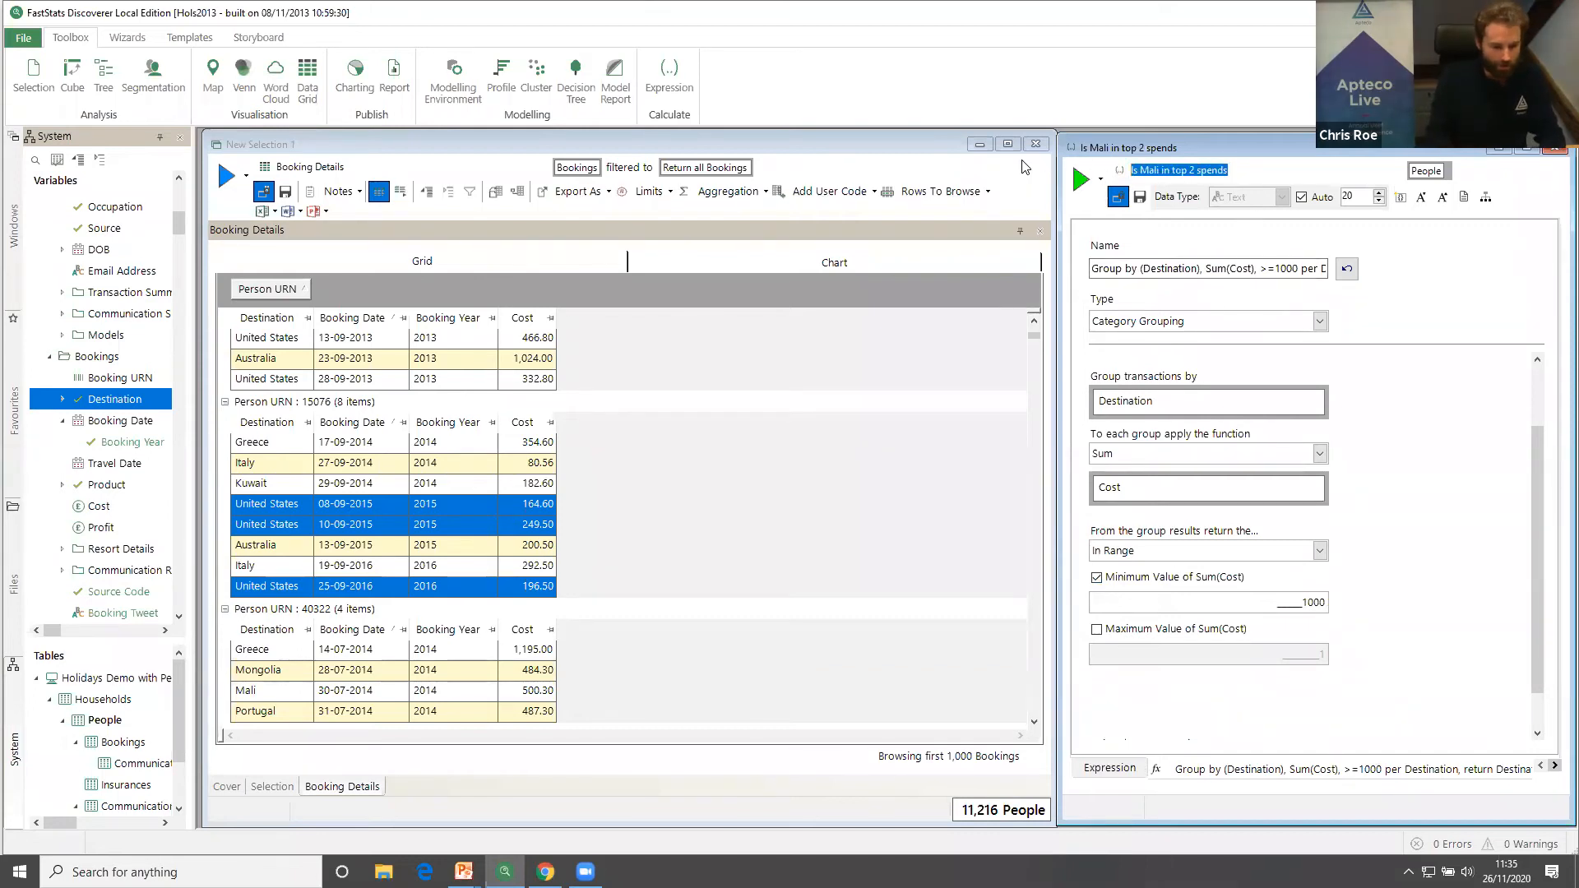
{"action": "type", "text": "Destinations w"}
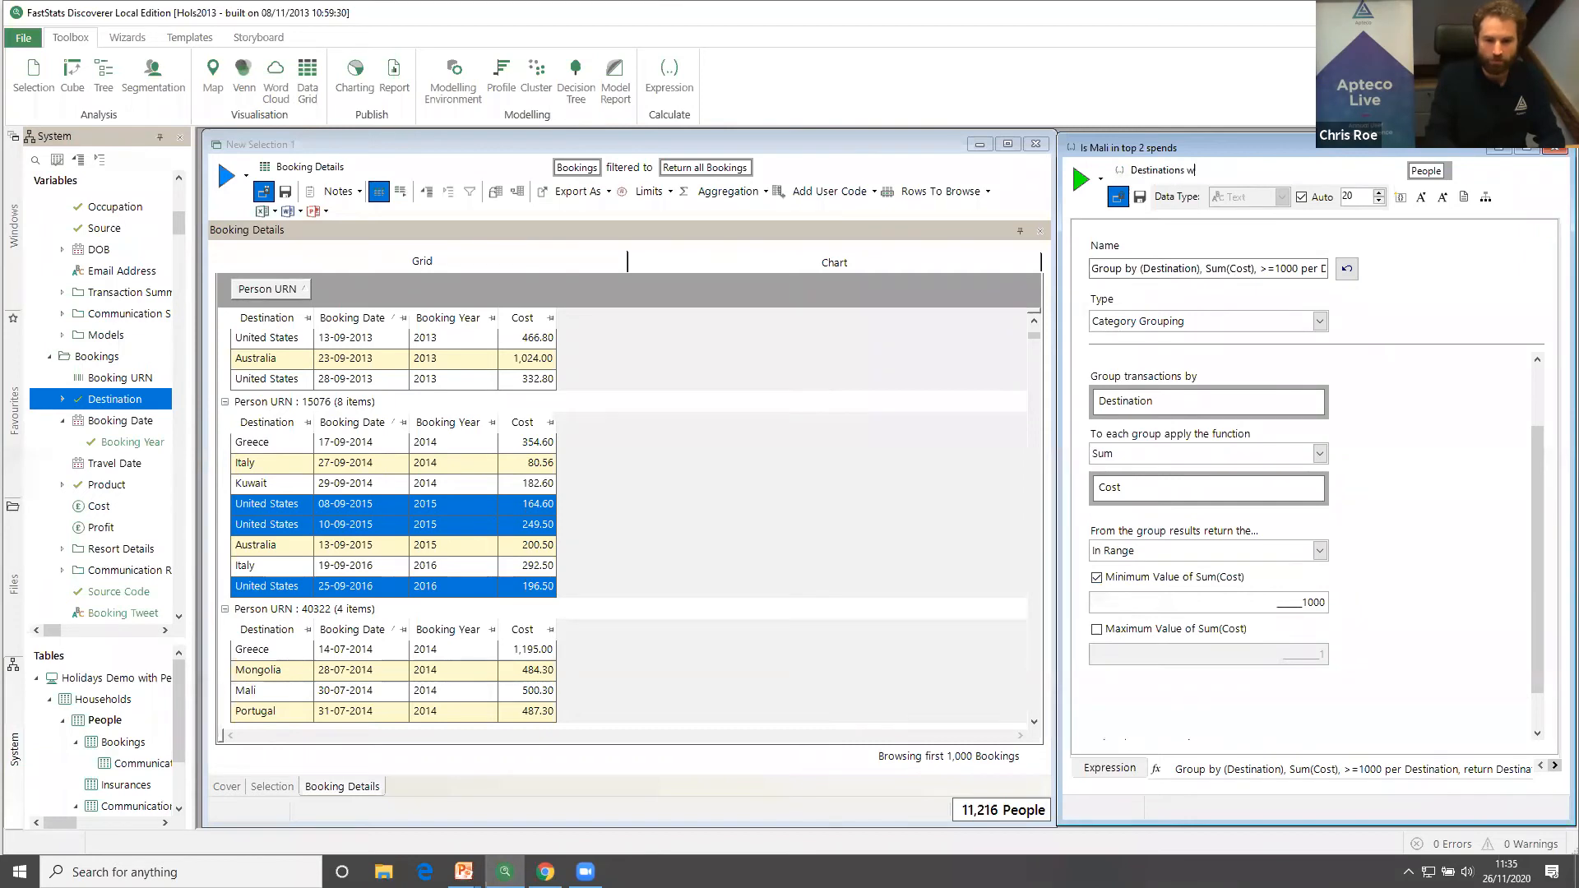
{"action": "type", "text": "ith spend over 1000"}
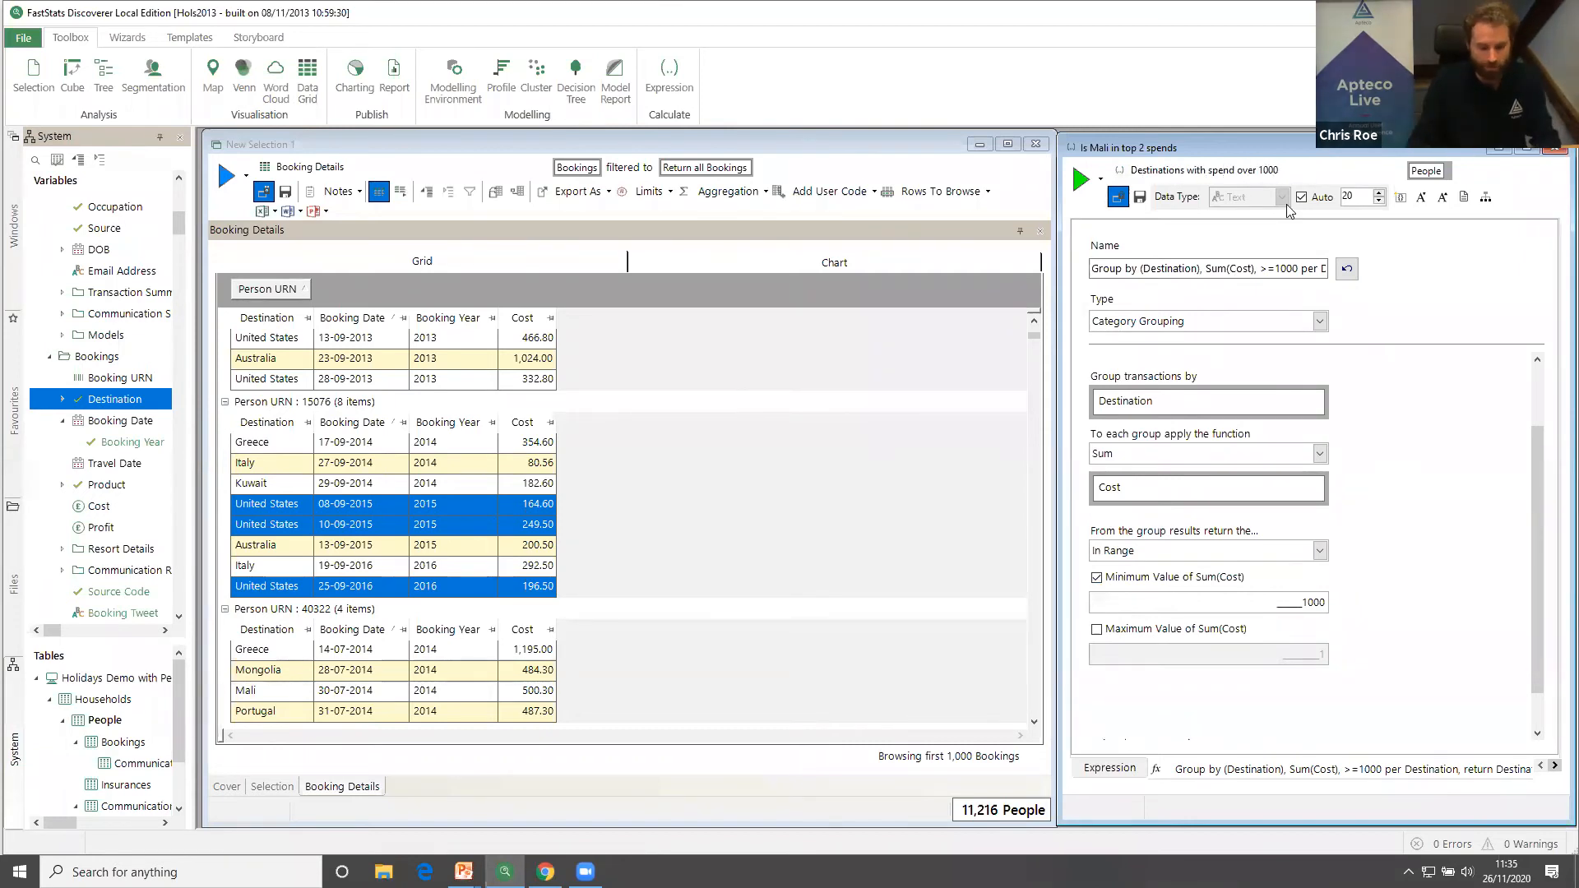
{"action": "left_click", "coordinate": [1367, 316]}
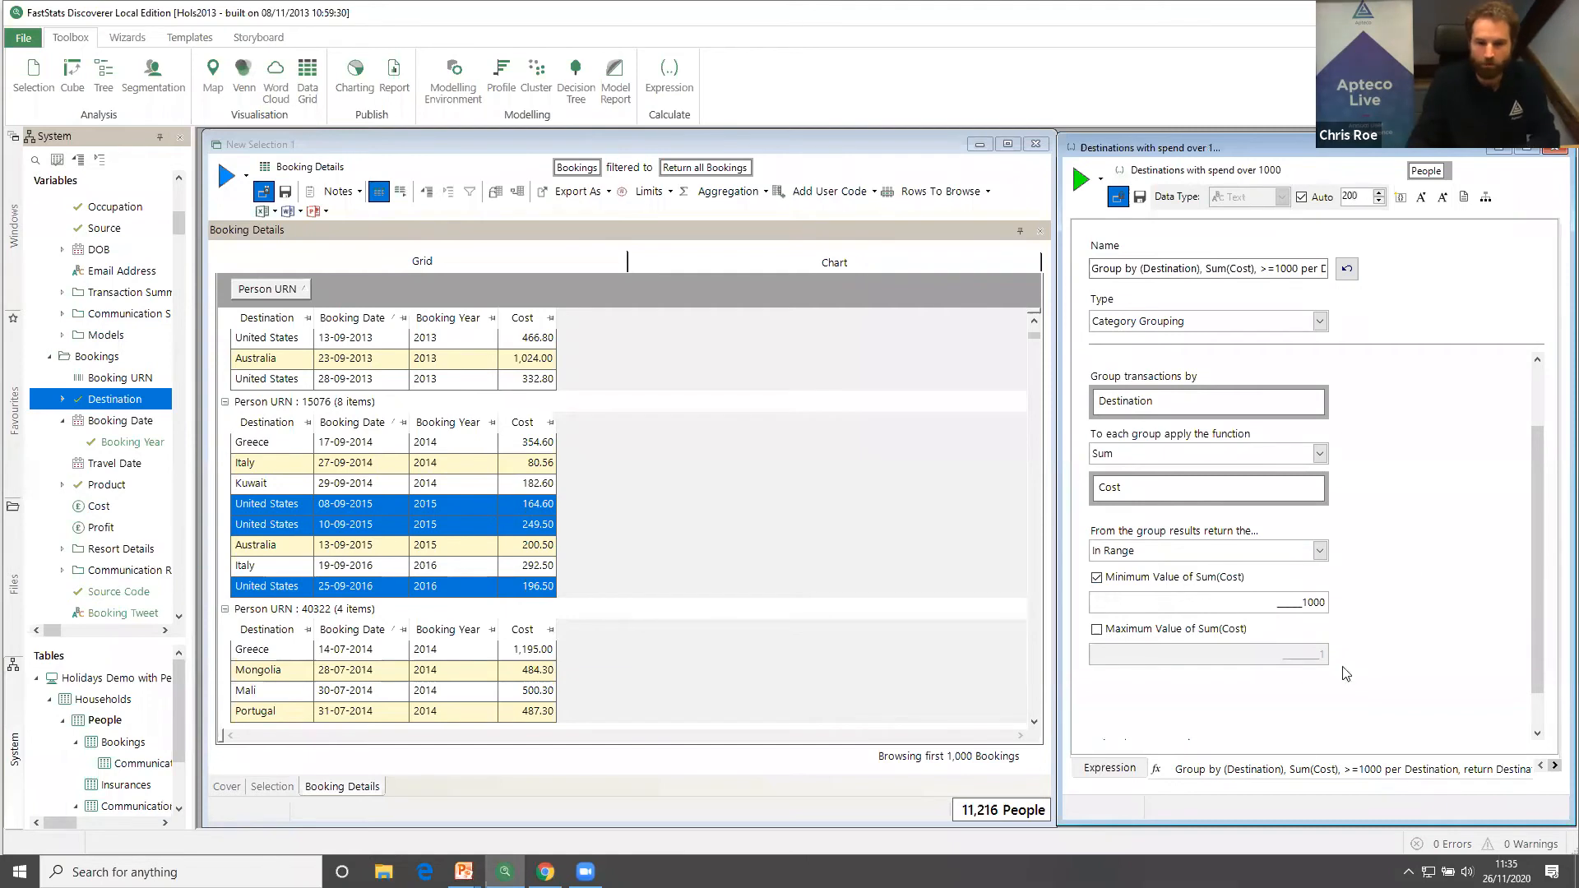
Wrap the destination grouping aggregation in the descof function within the expression text.
{"action": "left_click", "coordinate": [1106, 768]}
{"action": "left_click", "coordinate": [1096, 242]}
{"action": "type", "text": "de"}
{"action": "key", "text": "Return"}
{"action": "type", "text": "scof("}
{"action": "type", "text": ")"}
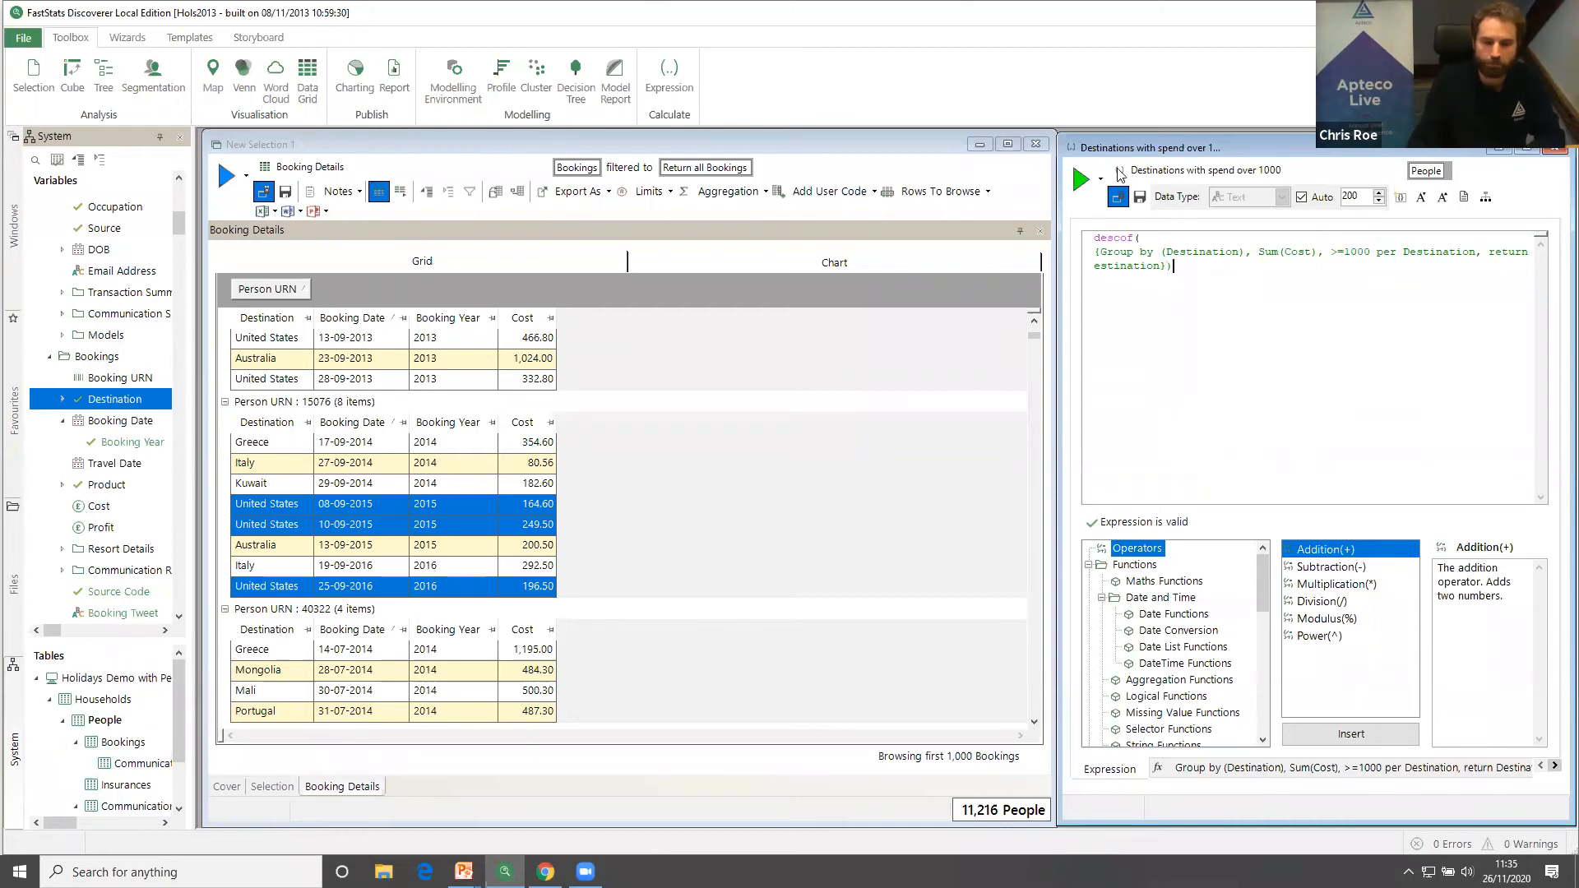
Add the "Destinations with spend over 1000" expression as a grid column, rebuild the grid and expand all groups.
{"action": "left_click_drag", "start_coordinate": [769, 397], "coordinate": [769, 397]}
{"action": "left_click", "coordinate": [225, 175]}
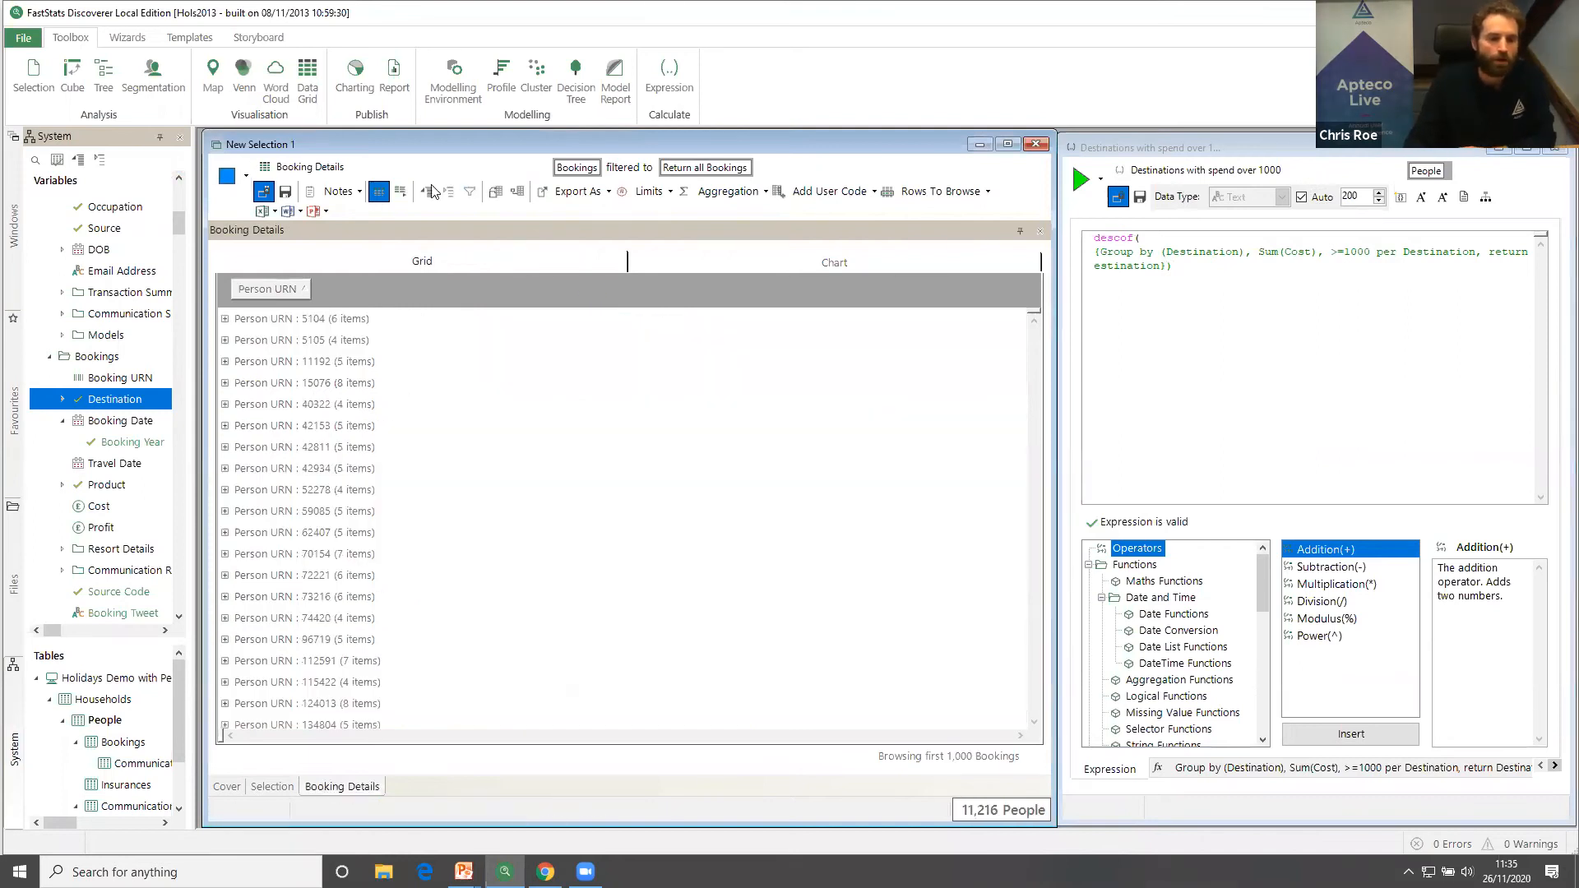
{"action": "left_click", "coordinate": [427, 192]}
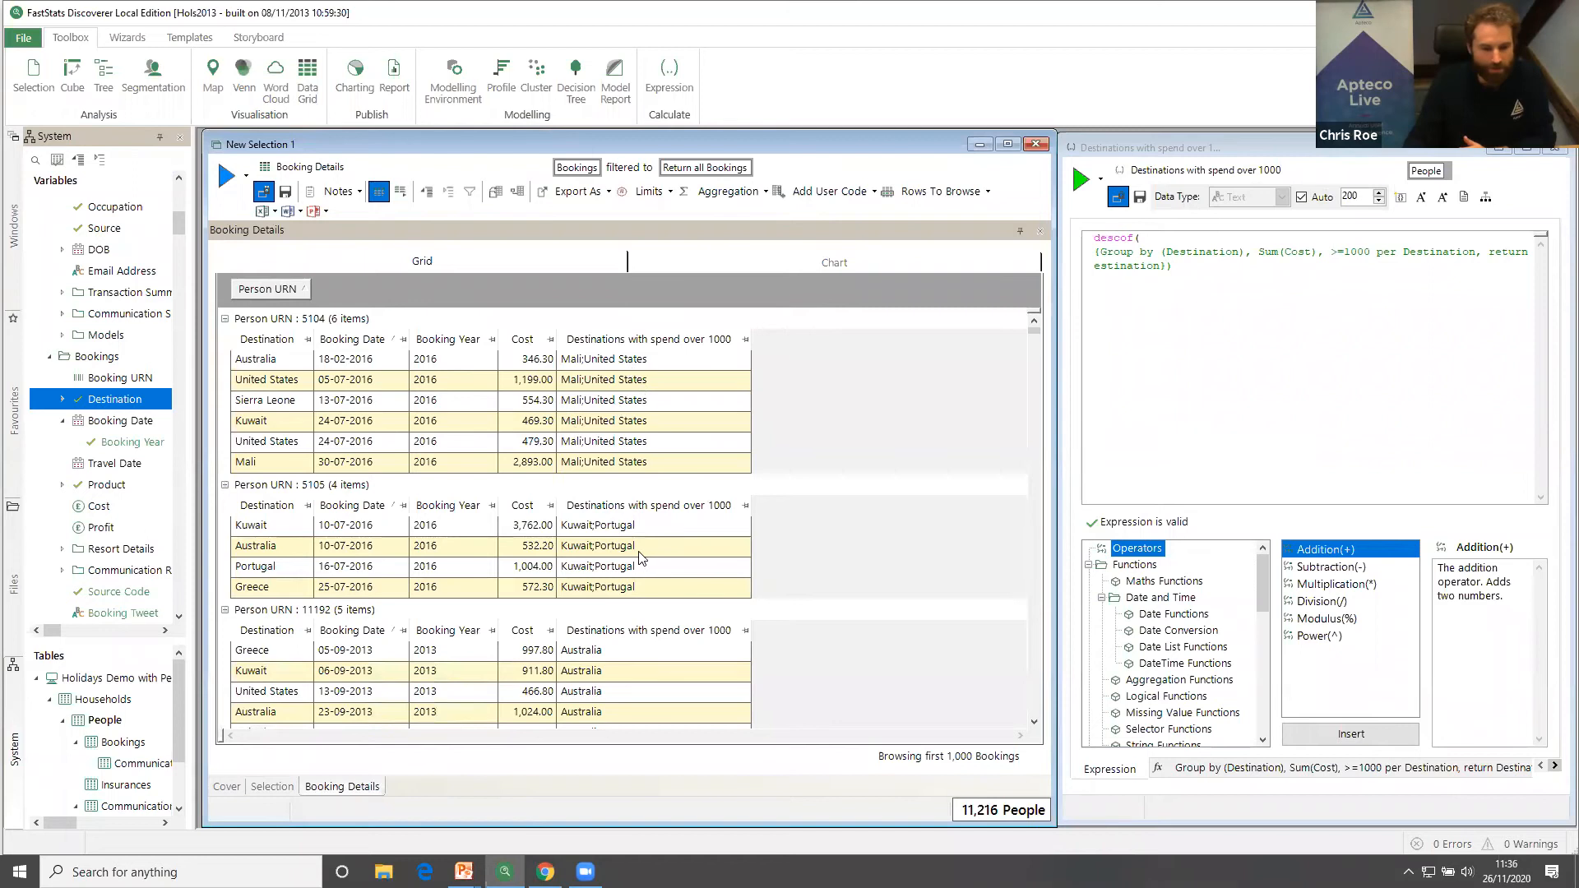
{"action": "scroll", "coordinate": [617, 693], "scroll_direction": "down", "scroll_amount": 1}
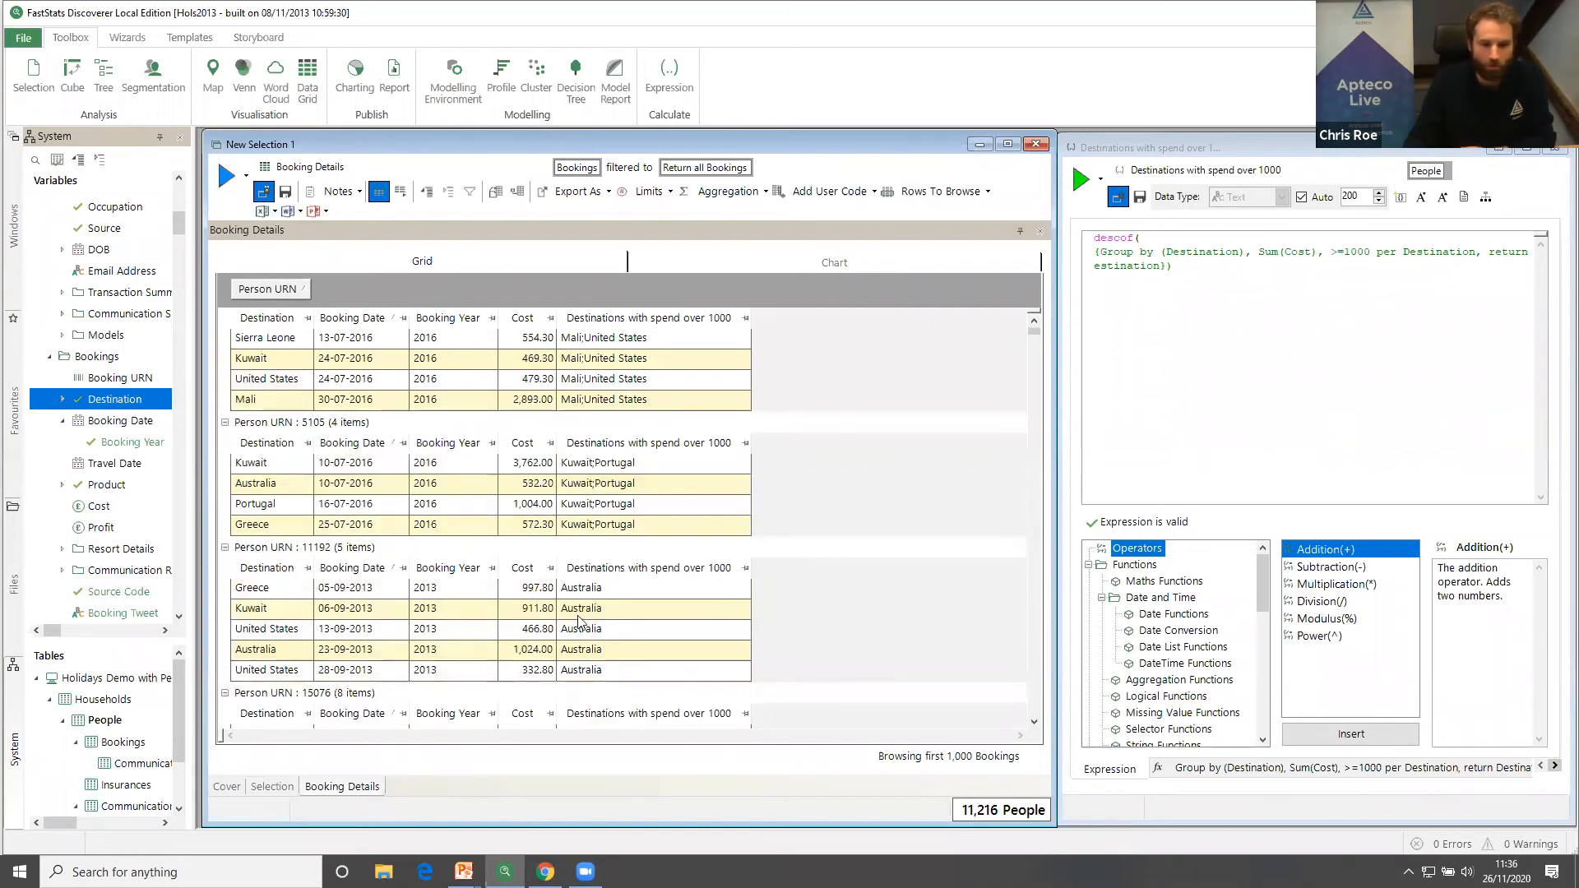
{"action": "scroll", "coordinate": [594, 627], "scroll_direction": "down", "scroll_amount": 4}
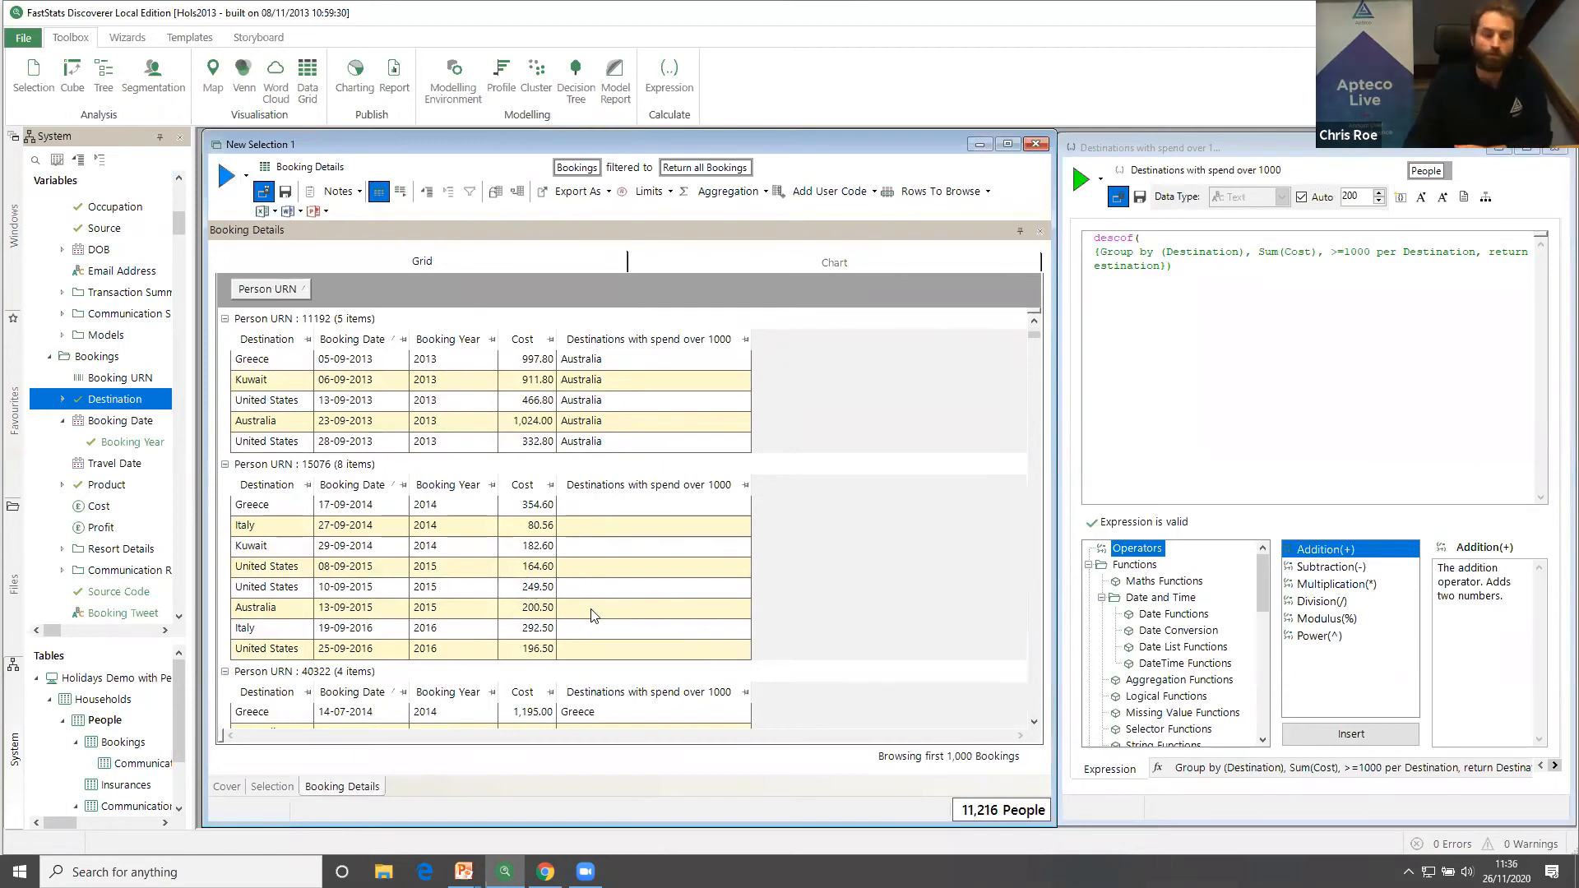
{"action": "scroll", "coordinate": [594, 626], "scroll_direction": "up", "scroll_amount": 5}
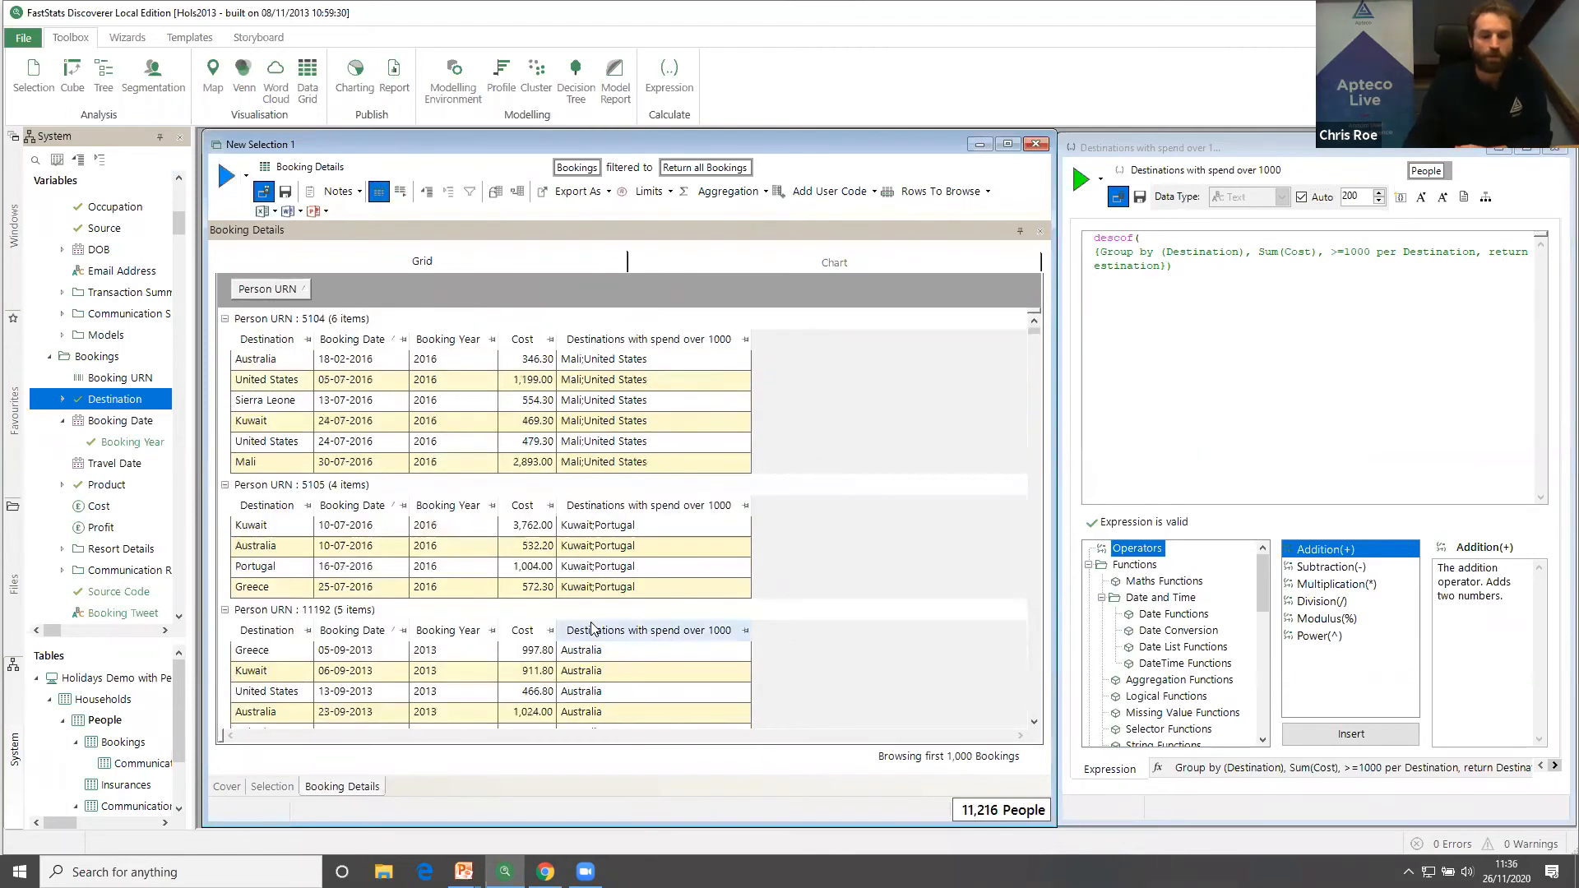
Replace the descof function with populated and rename the expression as "Number of Destinations with spend over 1000".
{"action": "left_click", "coordinate": [1150, 266]}
{"action": "double_click", "coordinate": [1114, 239]}
{"action": "type", "text": "populated("}
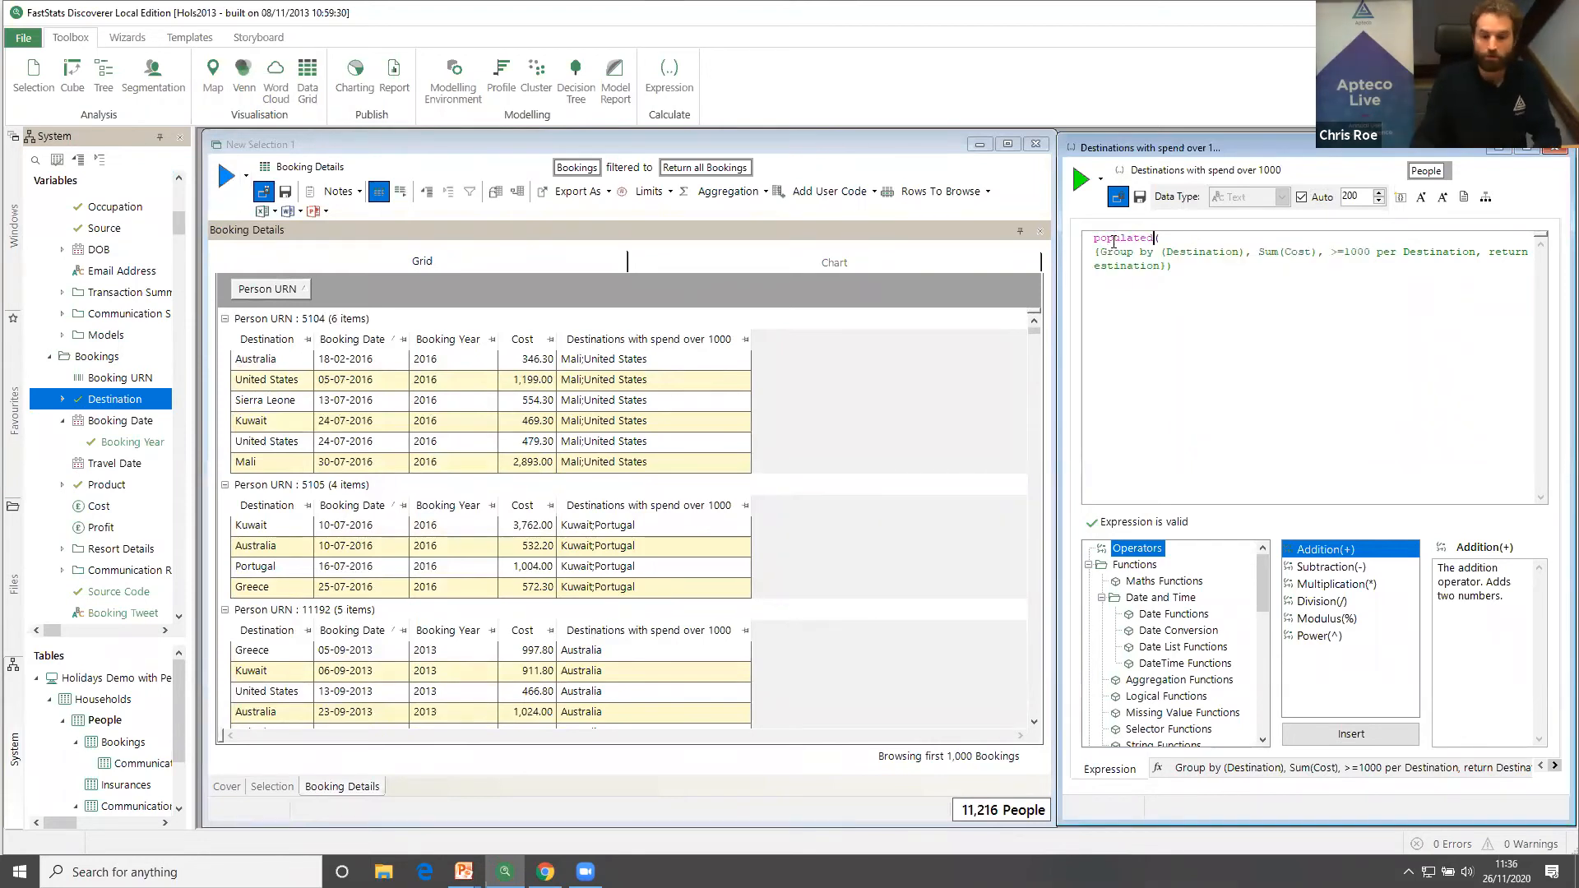
{"action": "left_click", "coordinate": [1133, 170]}
{"action": "type", "text": "Number of"}
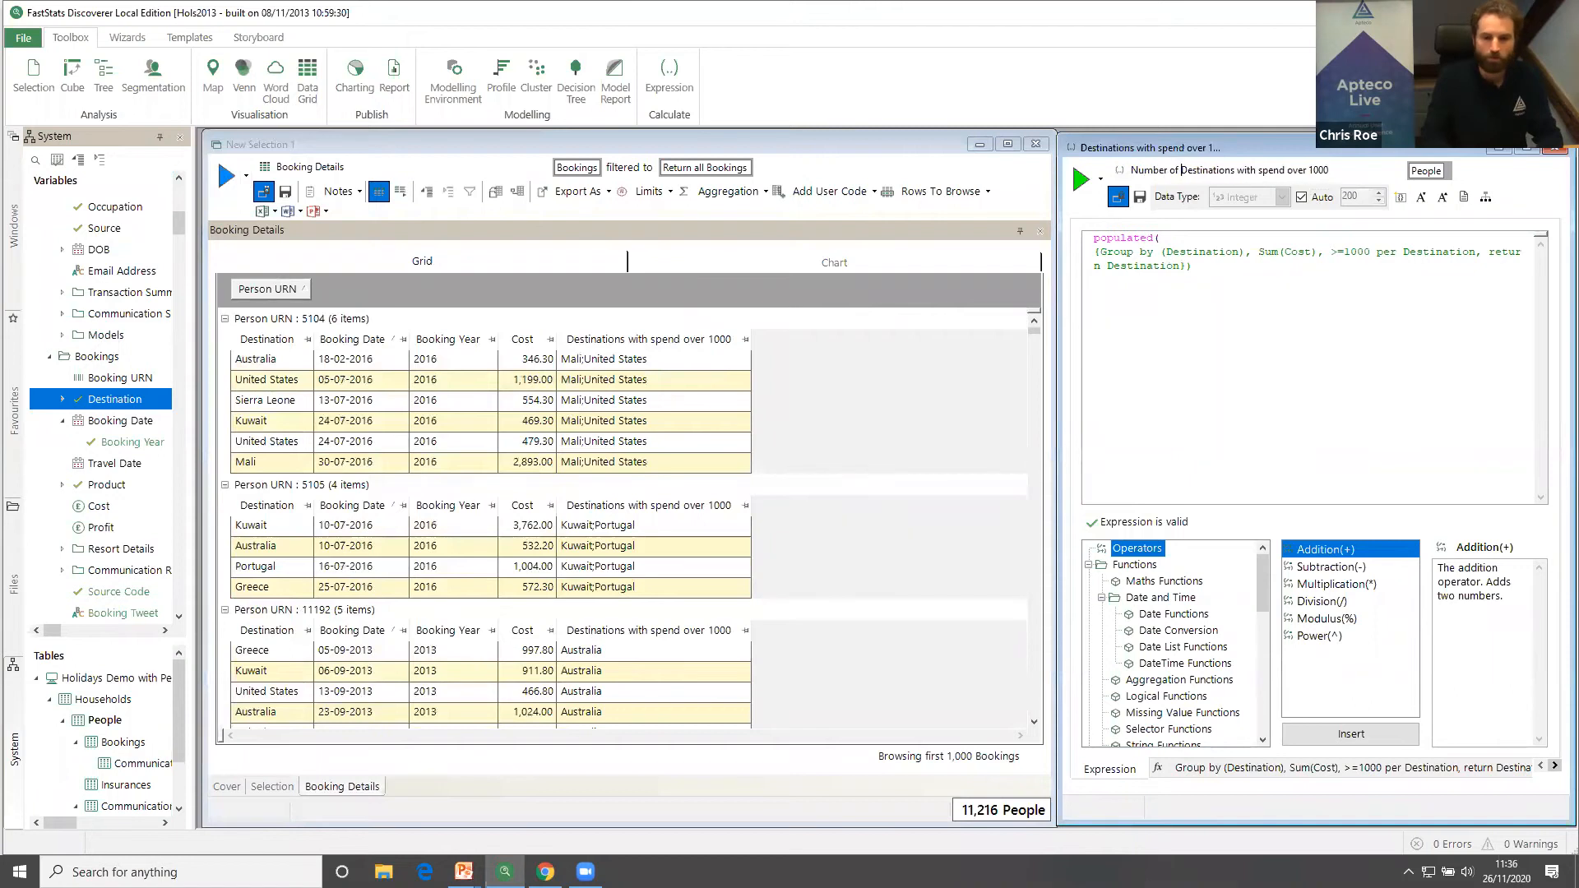
Add the number of destinations expression as a grid column, rebuilt with all groups expanded, and review its values per person.
{"action": "left_click_drag", "start_coordinate": [1120, 170], "coordinate": [942, 372]}
{"action": "left_click", "coordinate": [228, 177]}
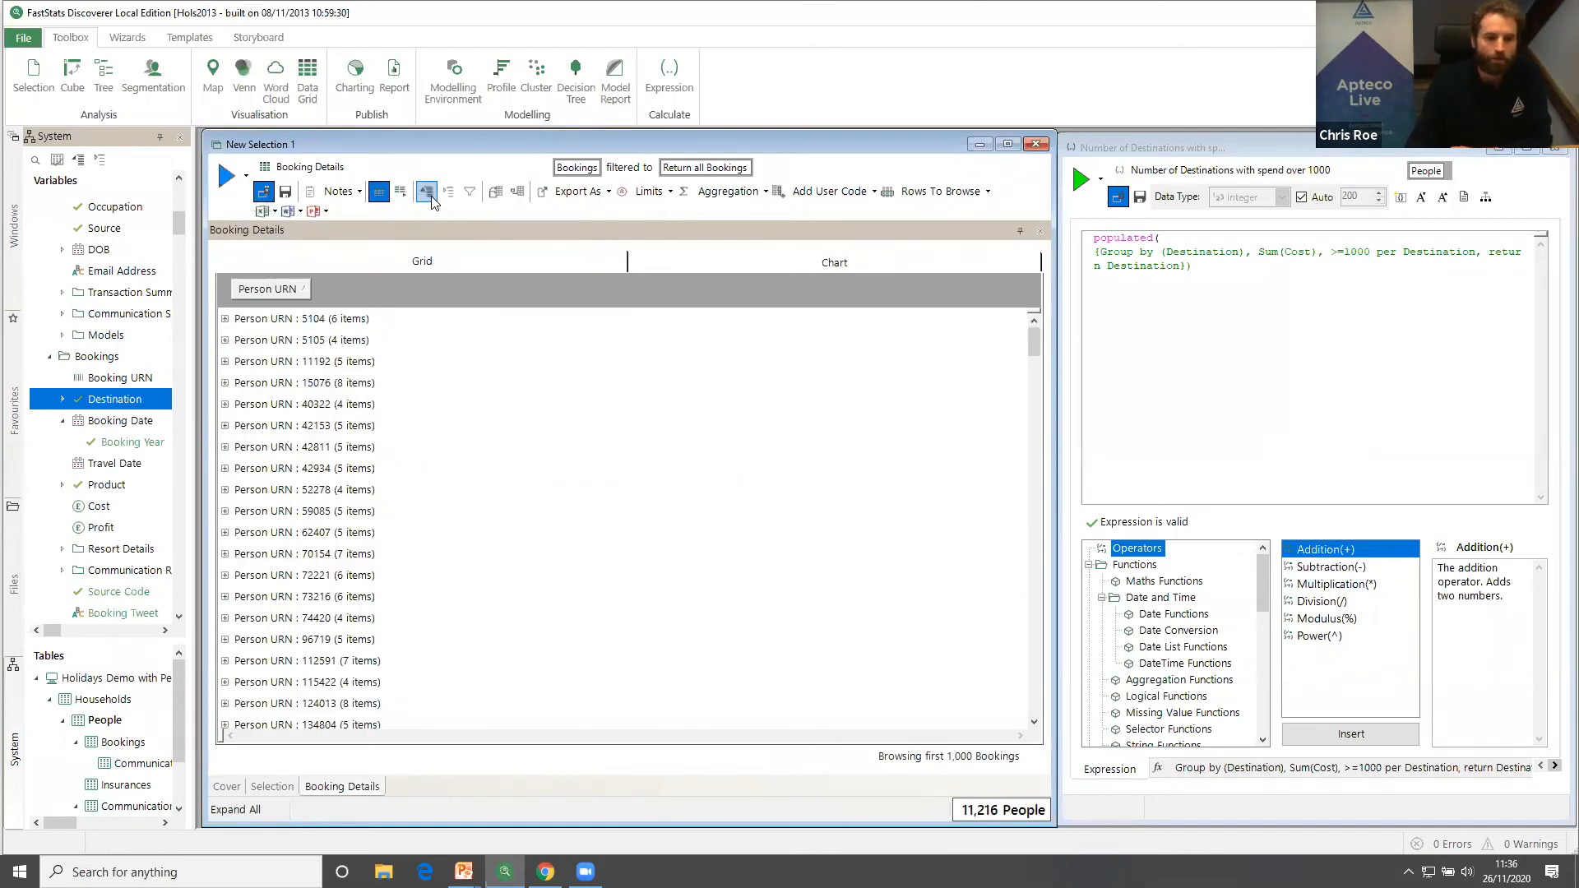
{"action": "left_click", "coordinate": [432, 198]}
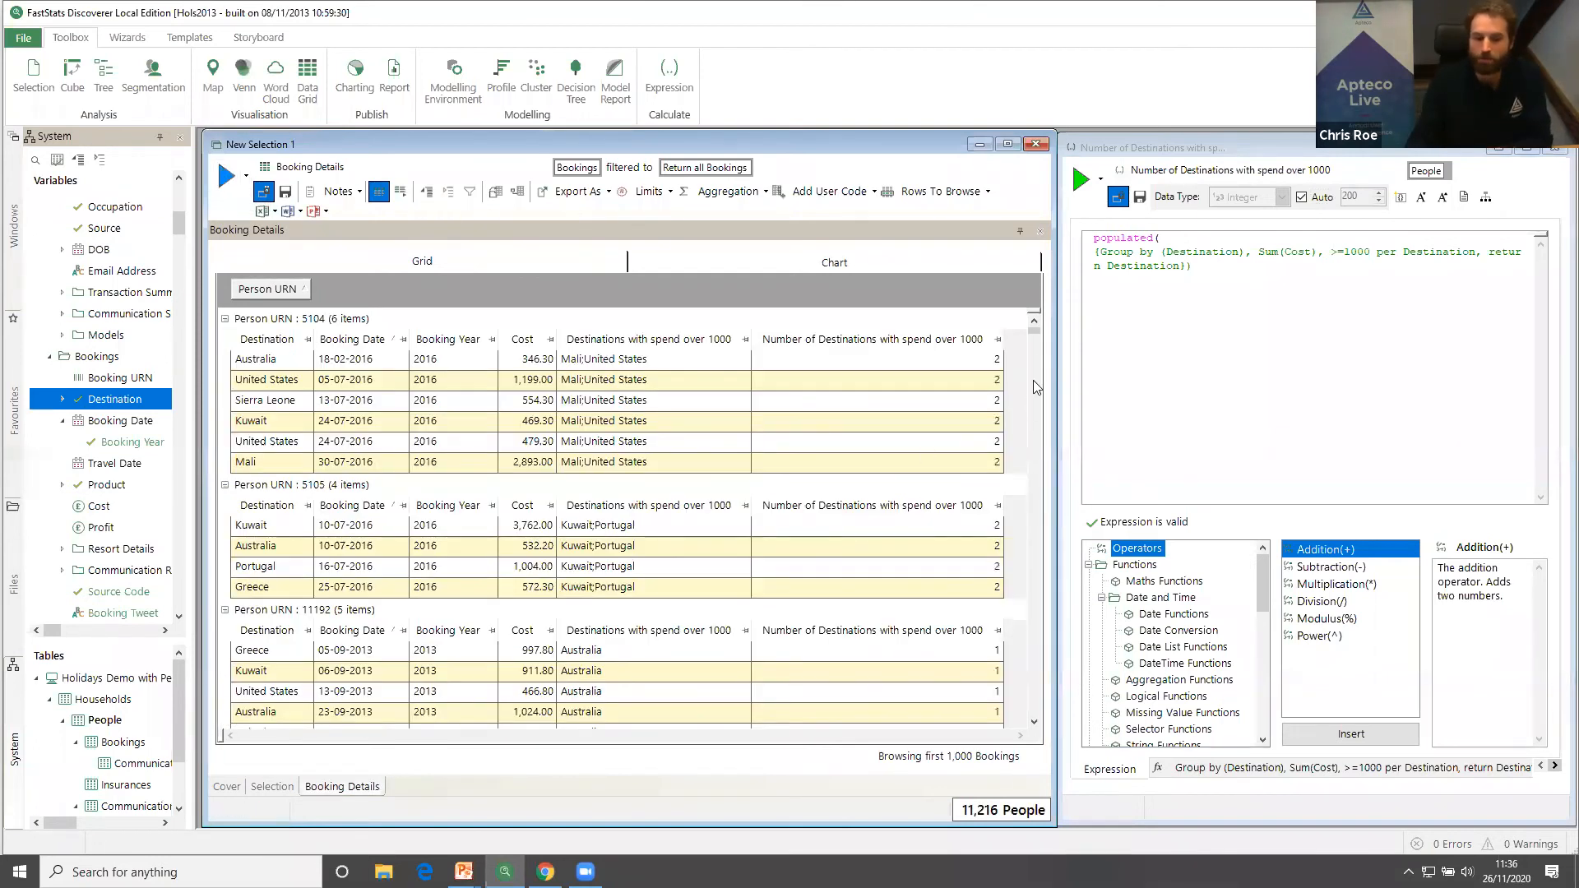
{"action": "left_click", "coordinate": [1031, 355]}
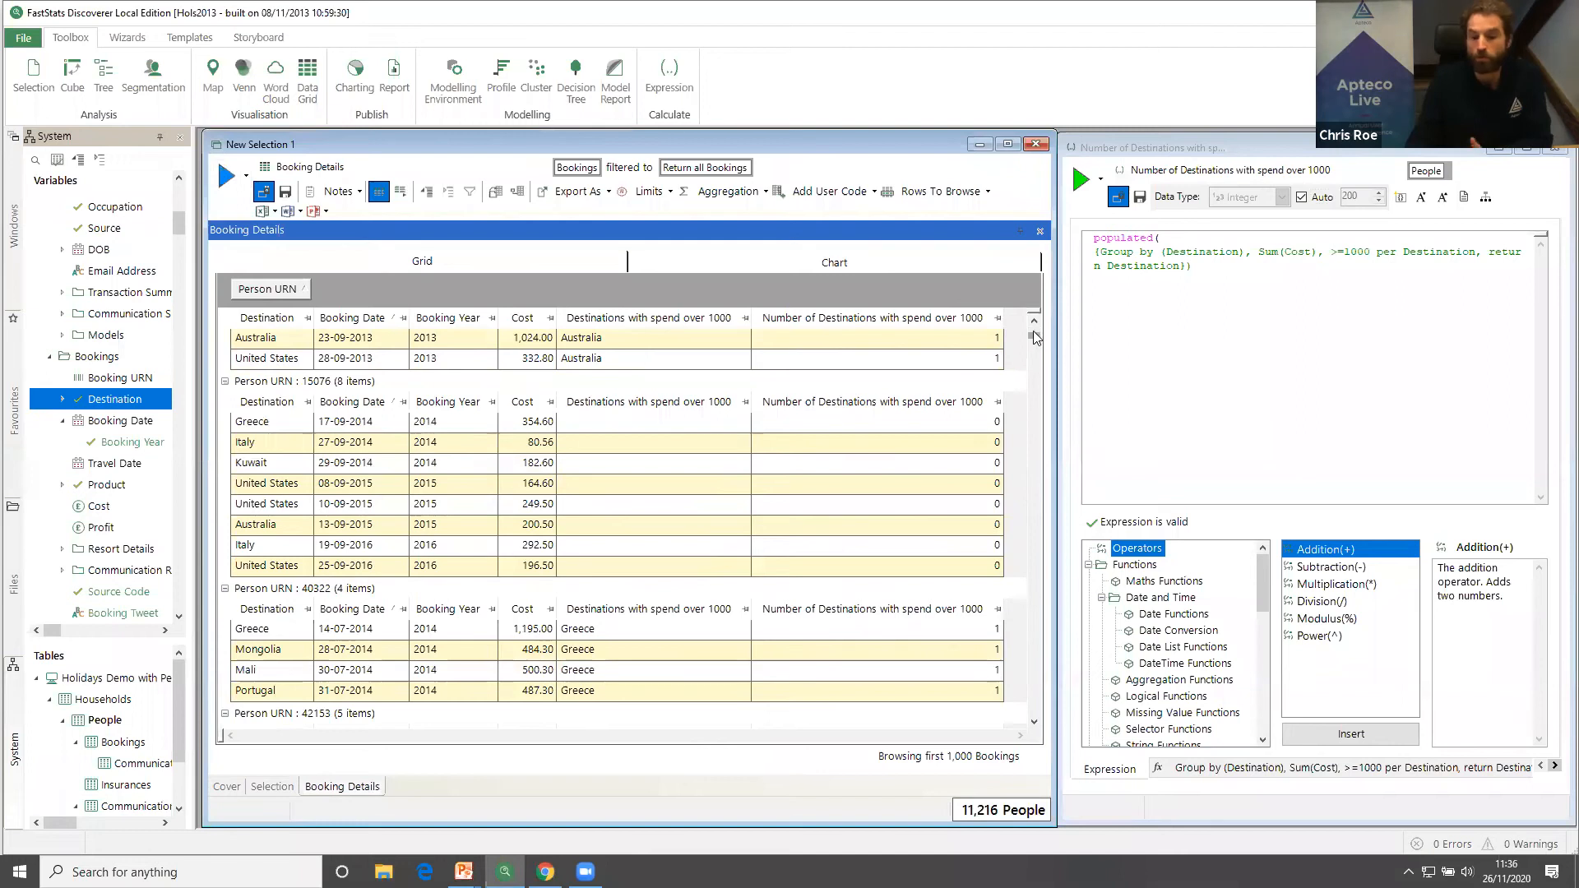
{"action": "left_click_drag", "start_coordinate": [1034, 335], "coordinate": [1038, 326]}
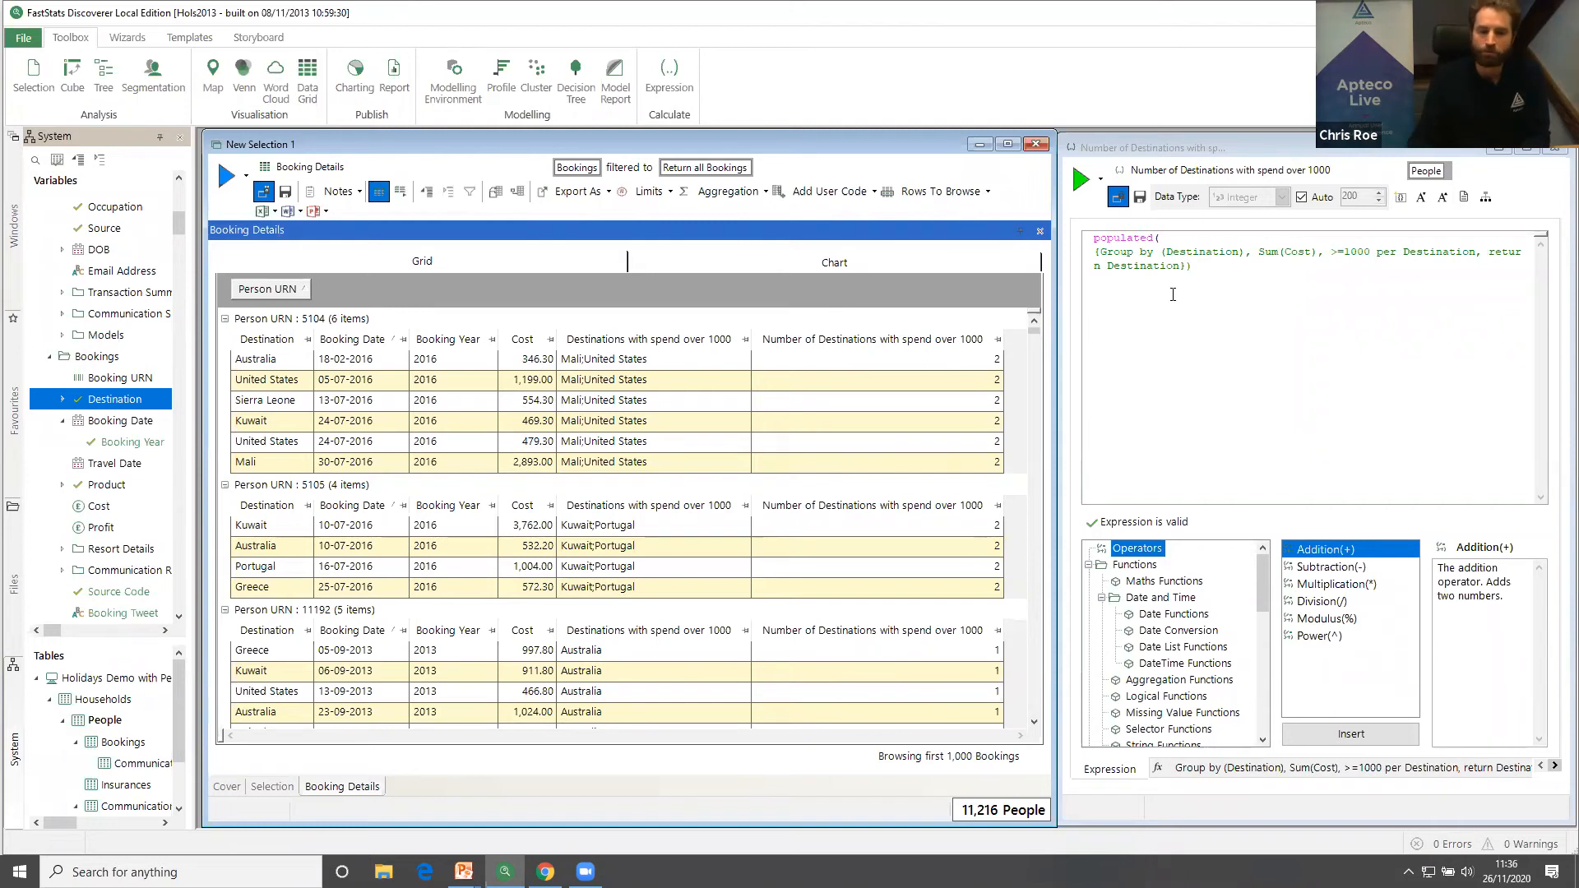
Append a minus sign and a new aggregation to the populated expression.
{"action": "left_click", "coordinate": [1230, 269]}
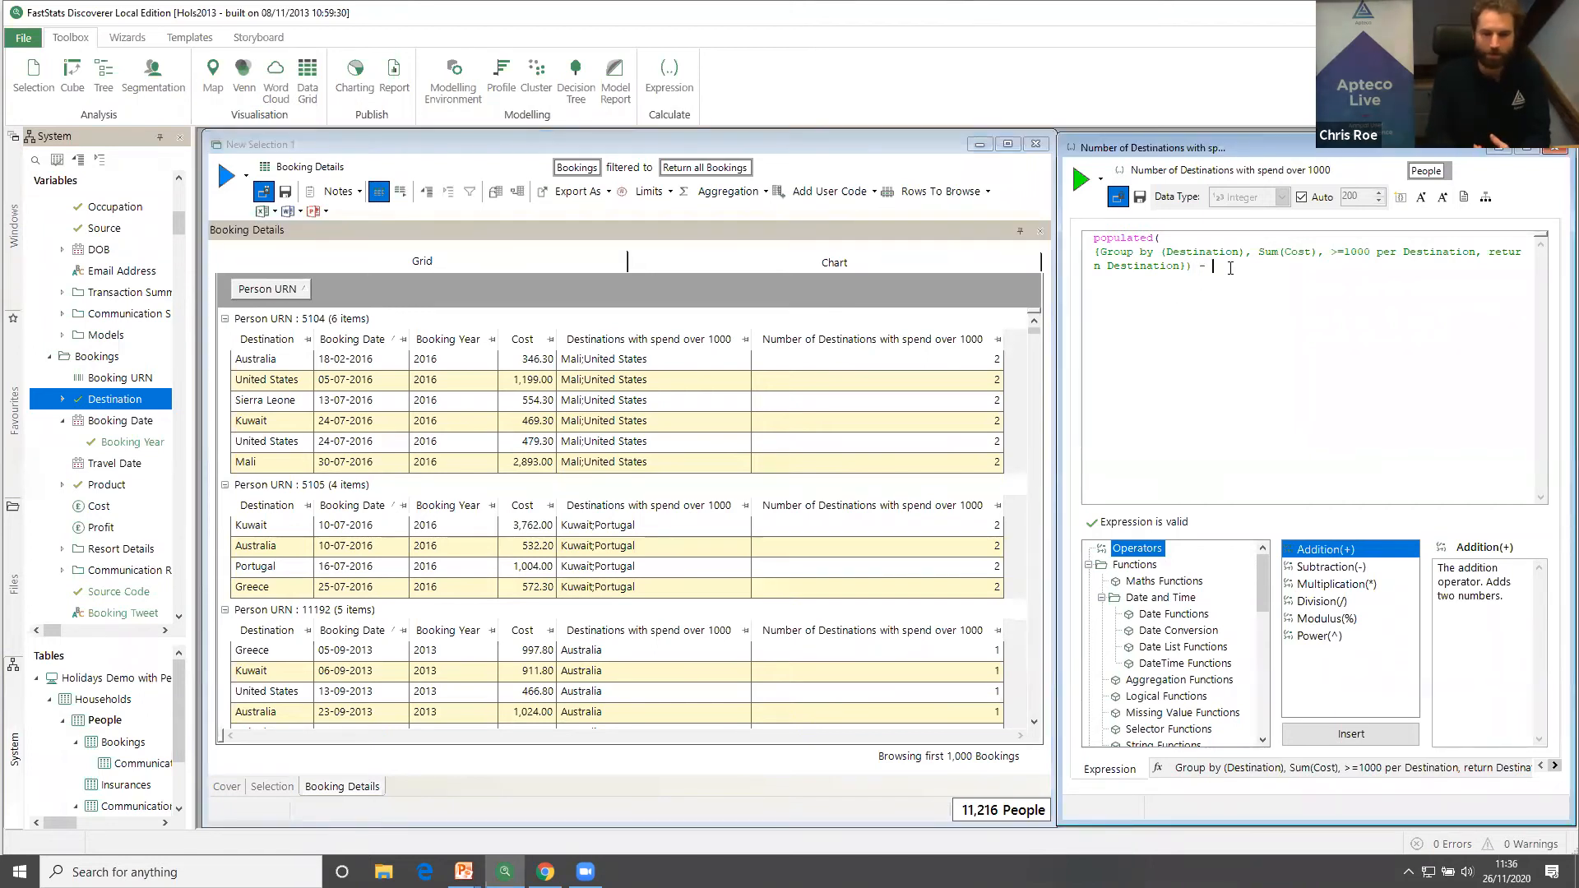
{"action": "type", "text": "-"}
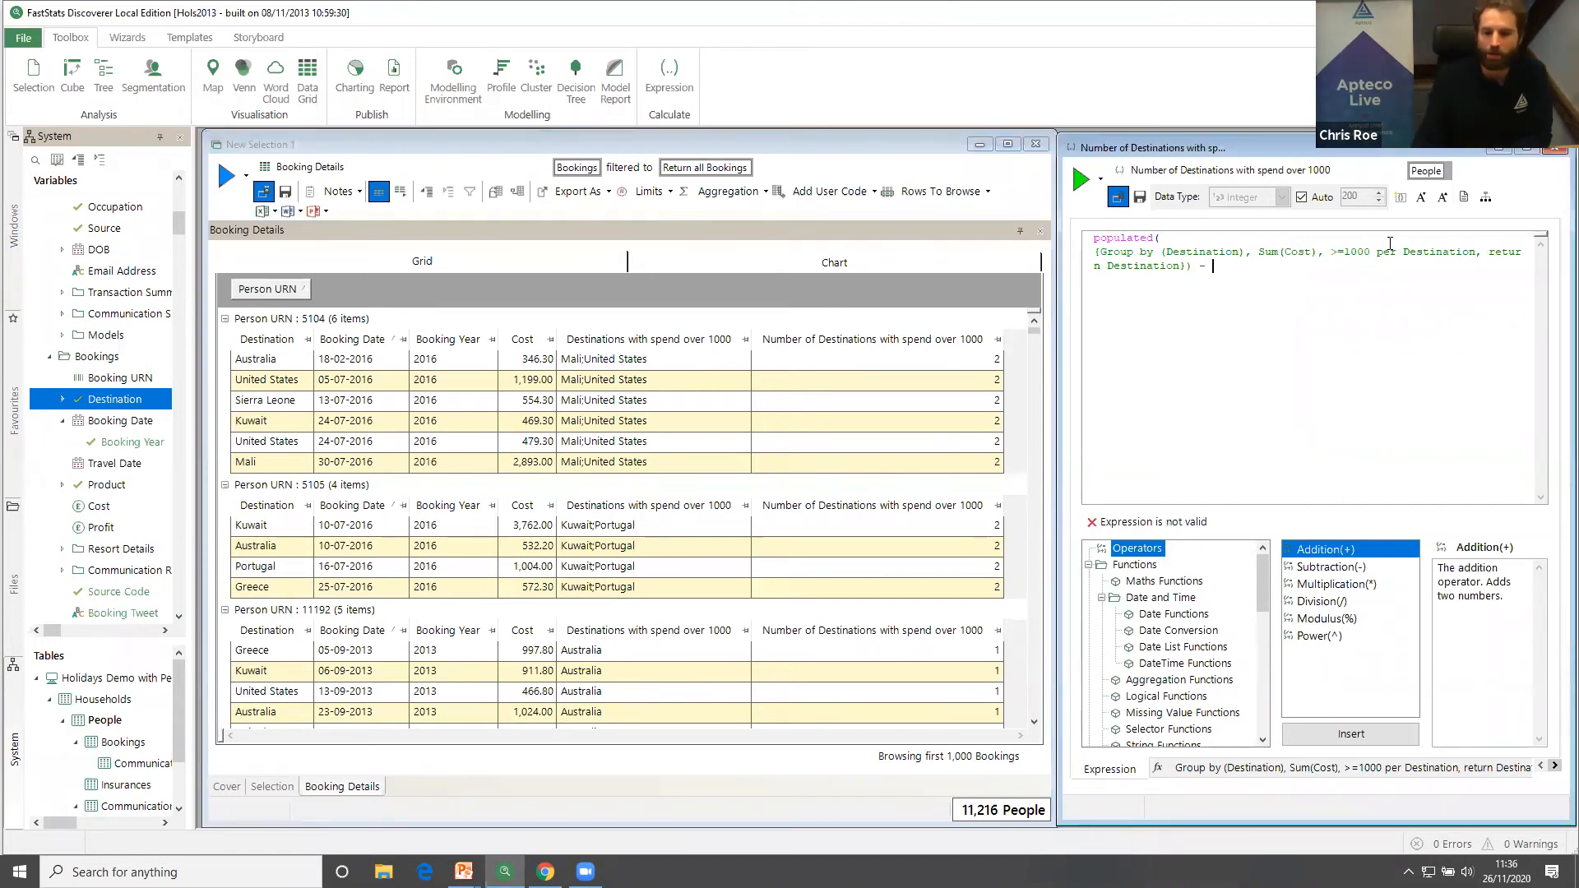
{"action": "left_click", "coordinate": [1489, 201]}
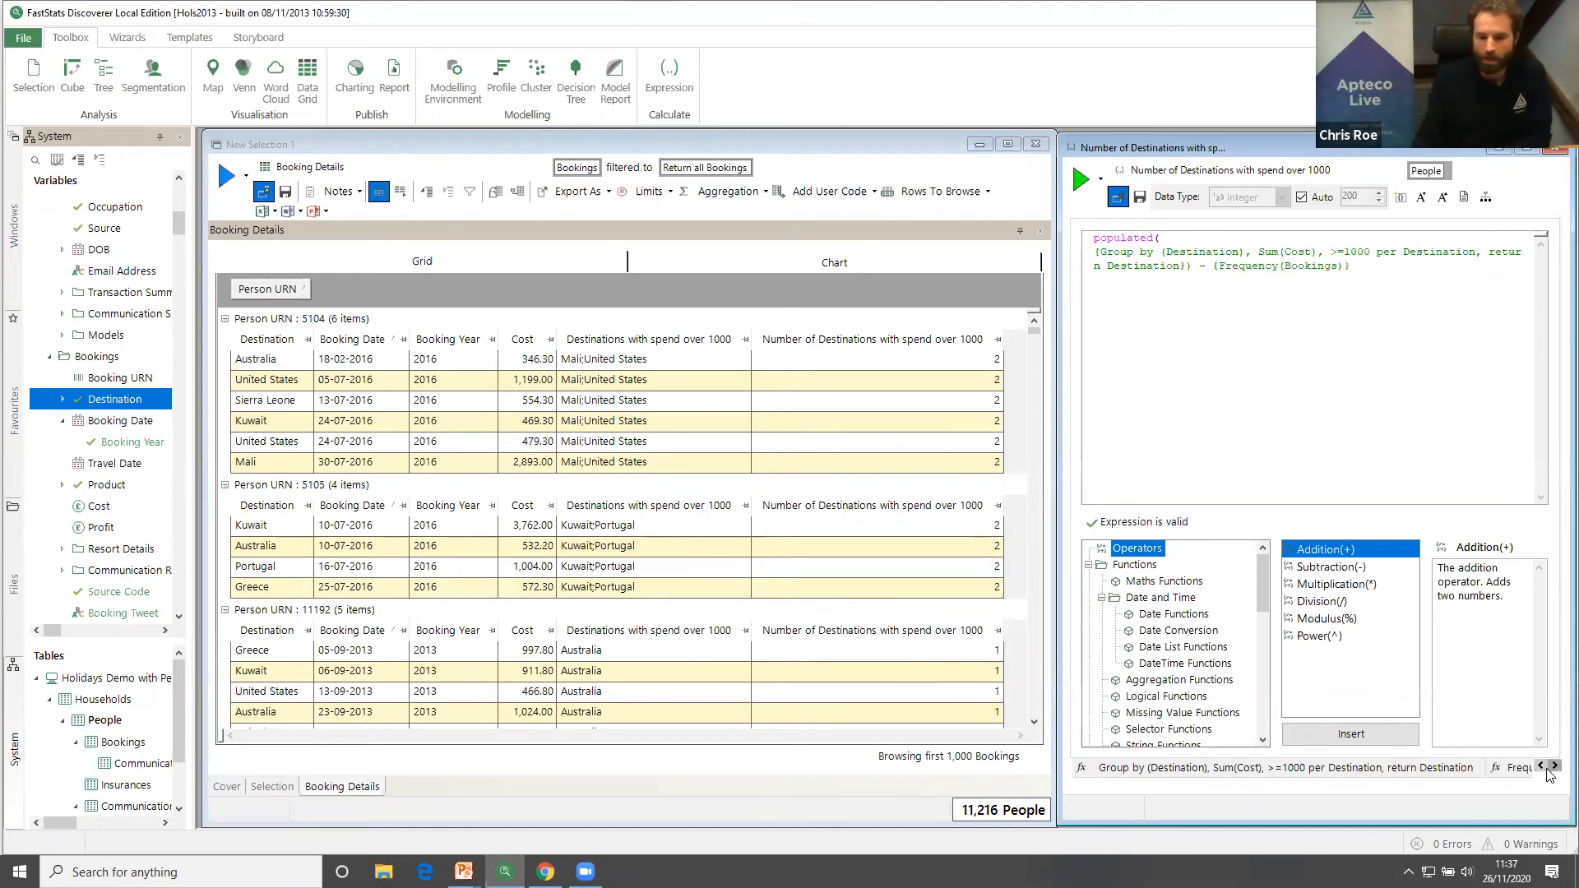
Make the new aggregation a Value type with the Count Distinct function on Destination, and return to the expression text.
{"action": "left_click", "coordinate": [1518, 767]}
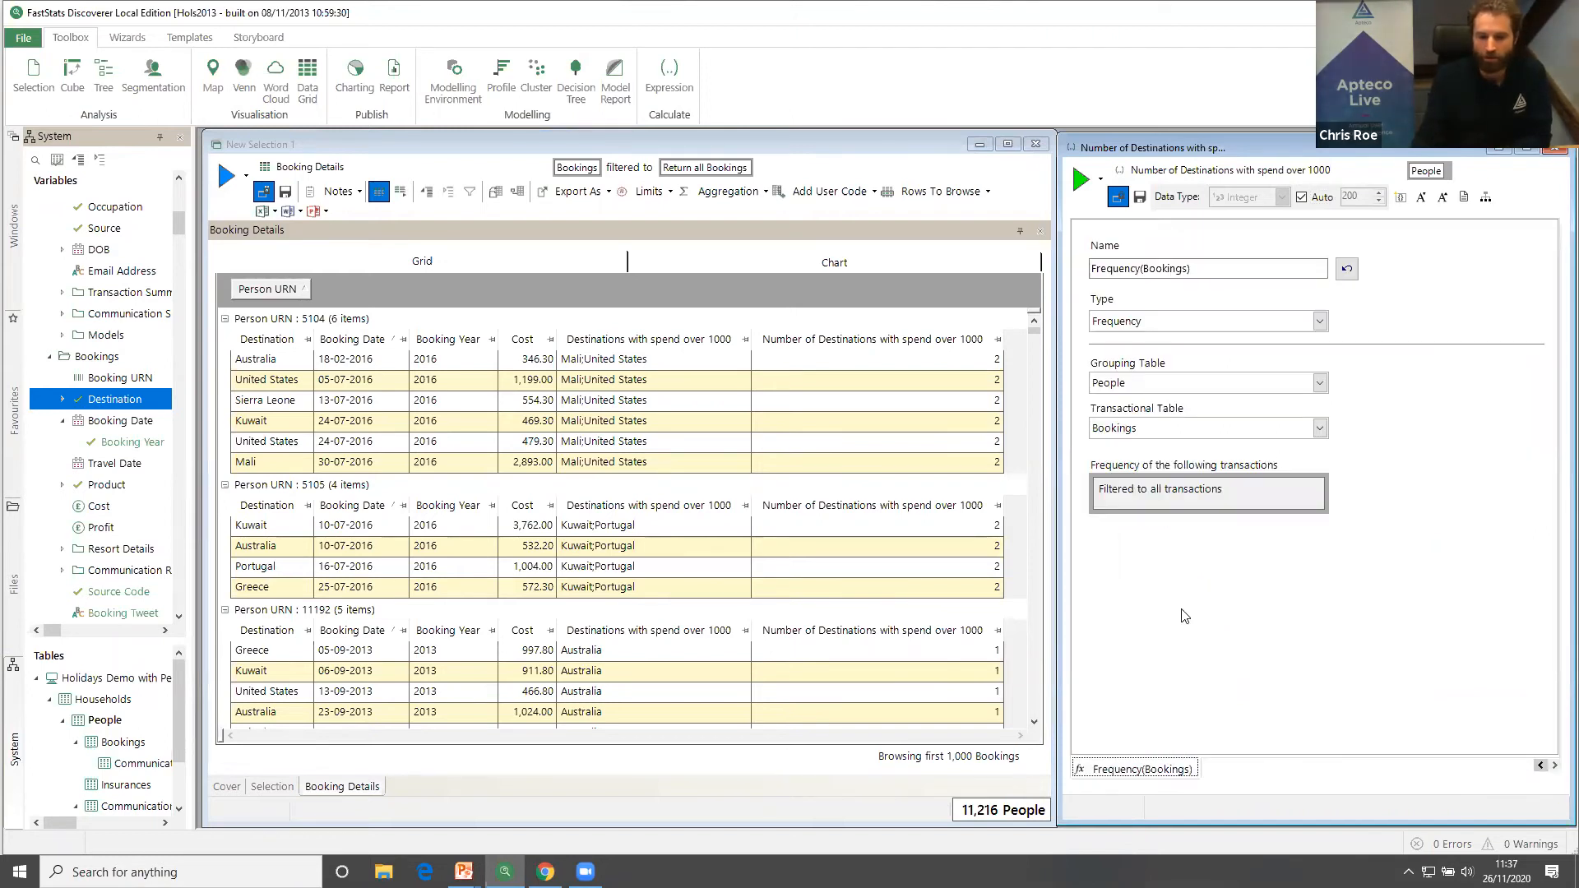
{"action": "left_click", "coordinate": [1184, 322]}
{"action": "left_click", "coordinate": [1166, 359]}
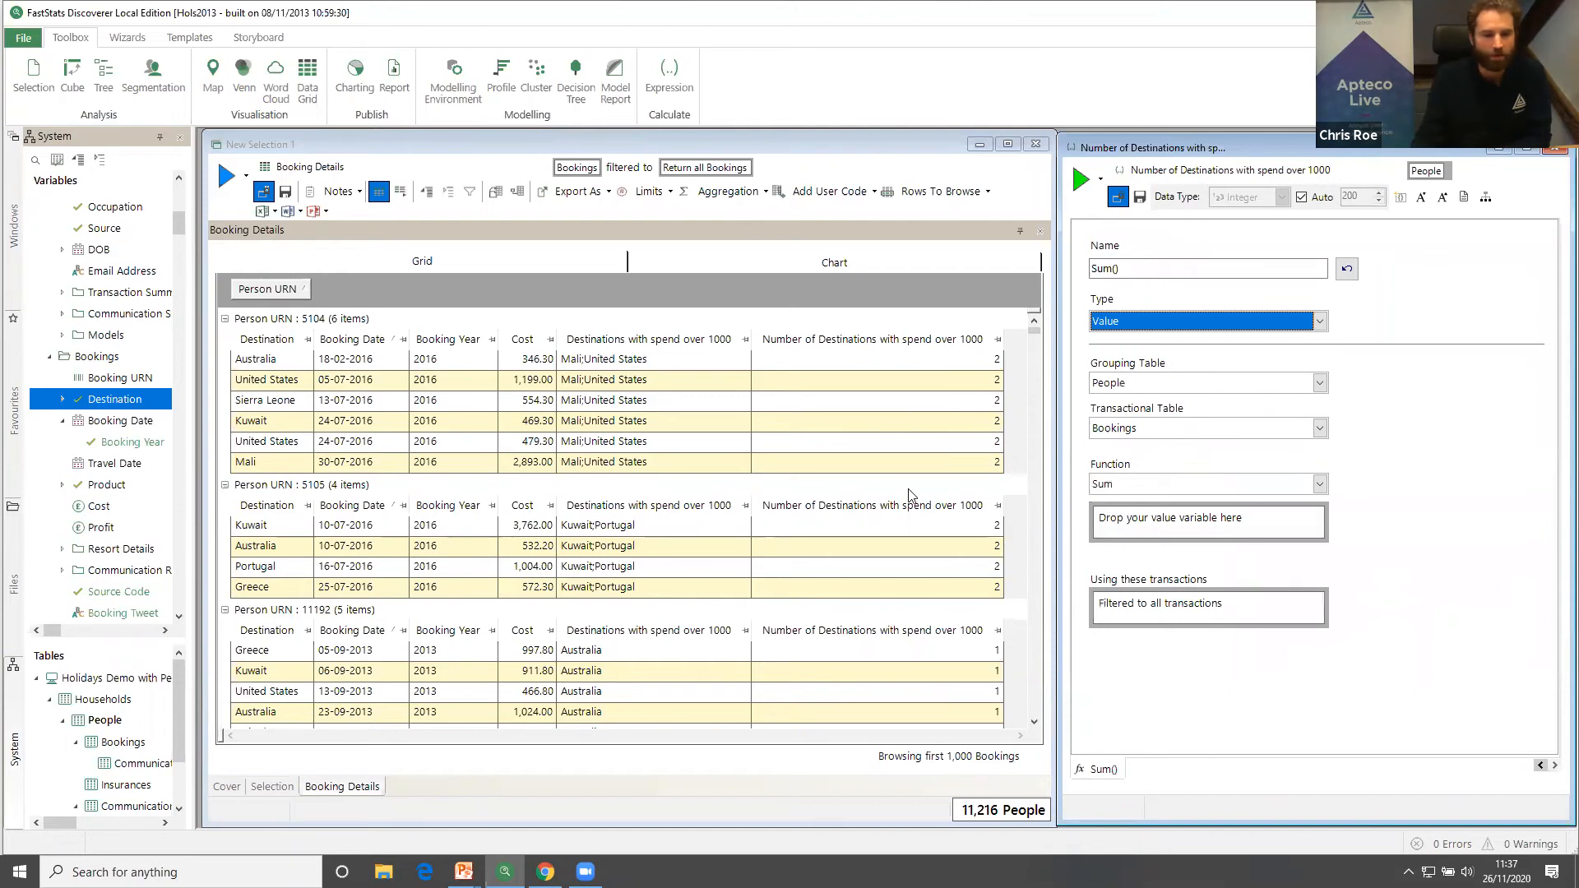
{"action": "left_click", "coordinate": [1123, 485]}
{"action": "scroll", "coordinate": [1152, 576], "scroll_direction": "down", "scroll_amount": 1}
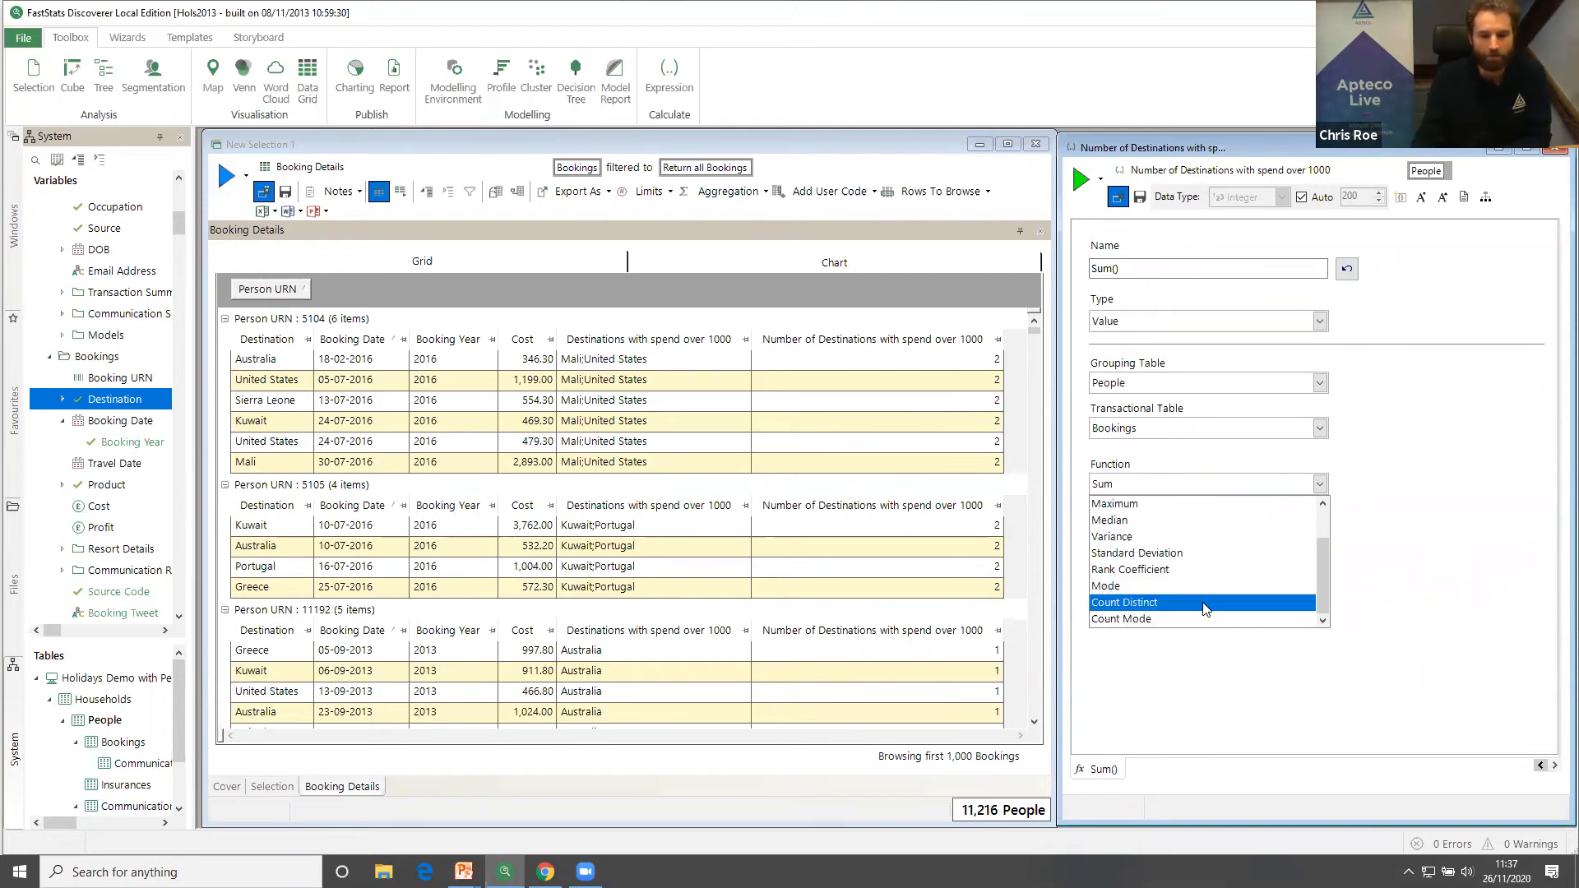
{"action": "left_click", "coordinate": [1135, 603]}
{"action": "left_click_drag", "start_coordinate": [137, 409], "coordinate": [1153, 534]}
{"action": "left_click", "coordinate": [1542, 766]}
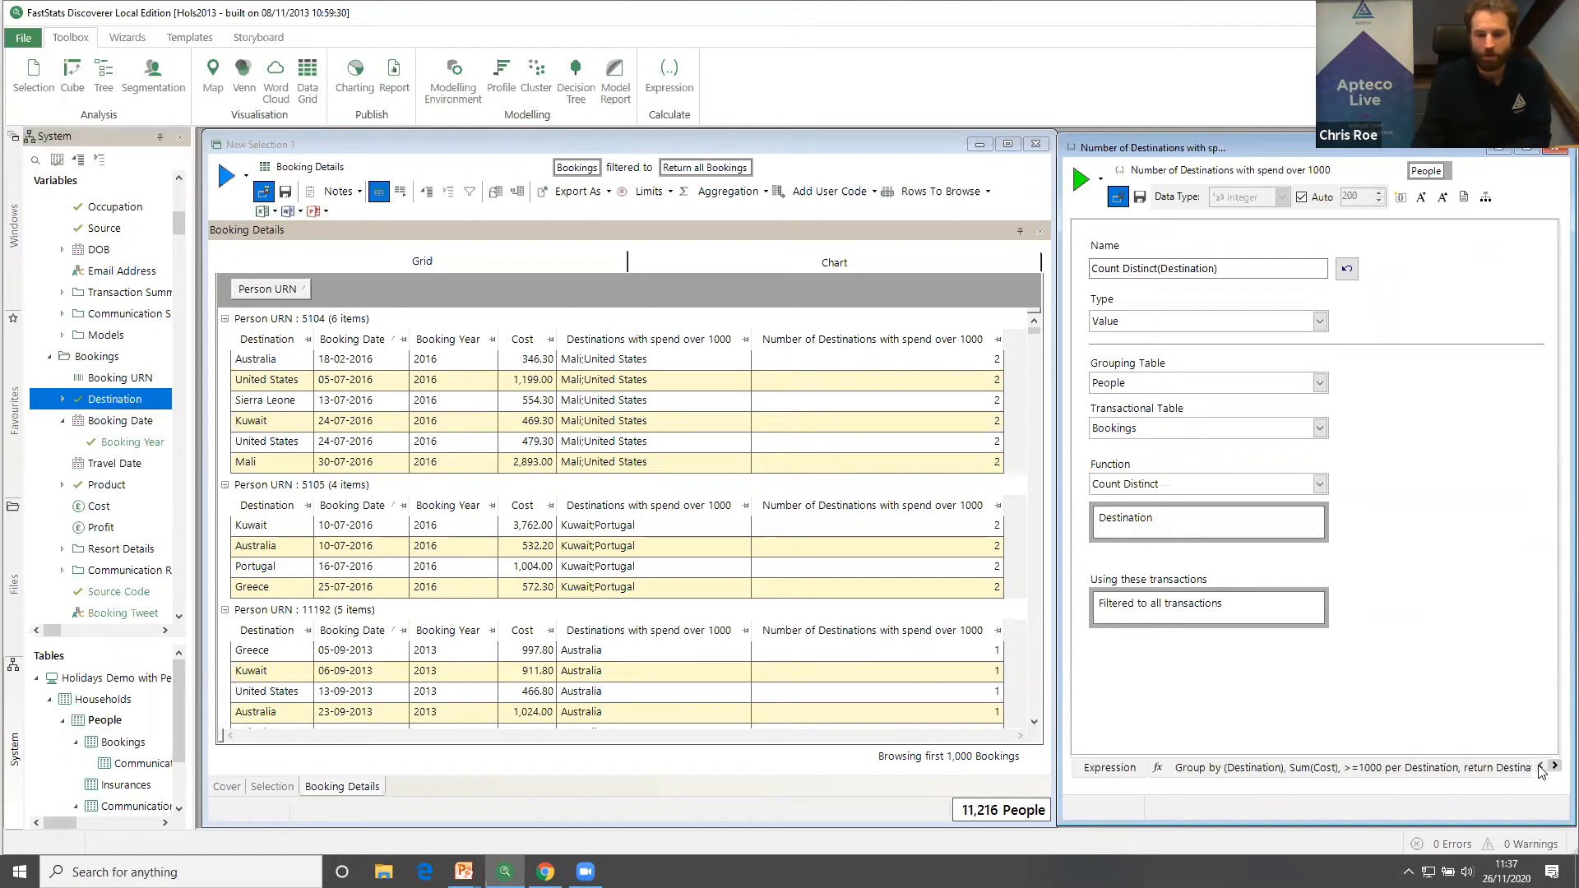
{"action": "left_click", "coordinate": [1088, 771]}
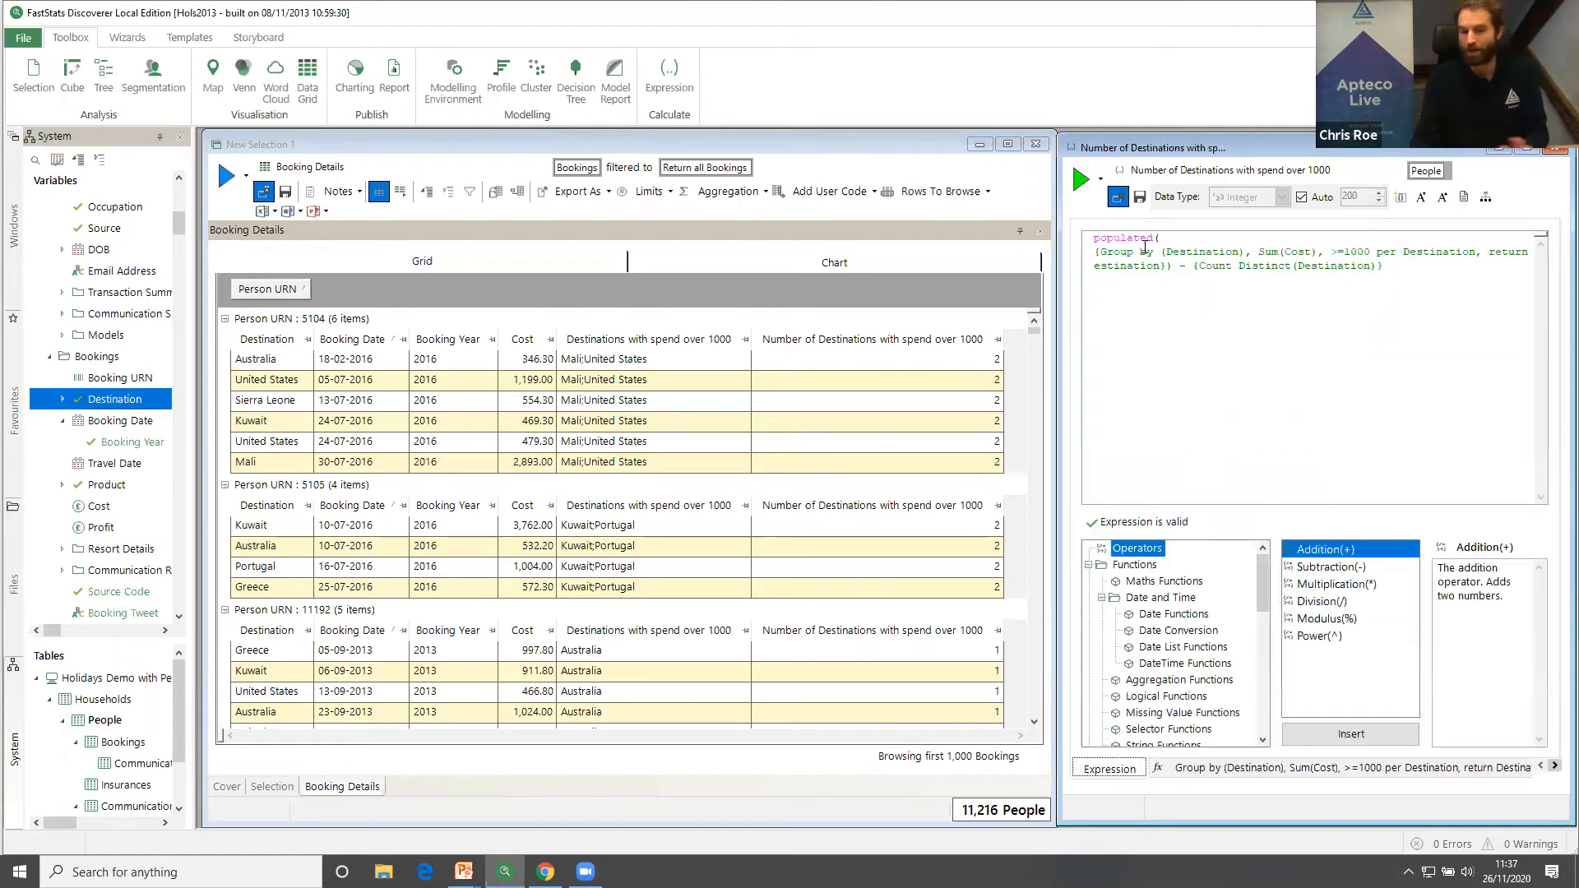
Rename the expression as "Are all over 1000" and count the people in the selection for whom it equals 0.
{"action": "left_click_drag", "start_coordinate": [1334, 170], "coordinate": [992, 164]}
{"action": "type", "text": "Are a ;l"}
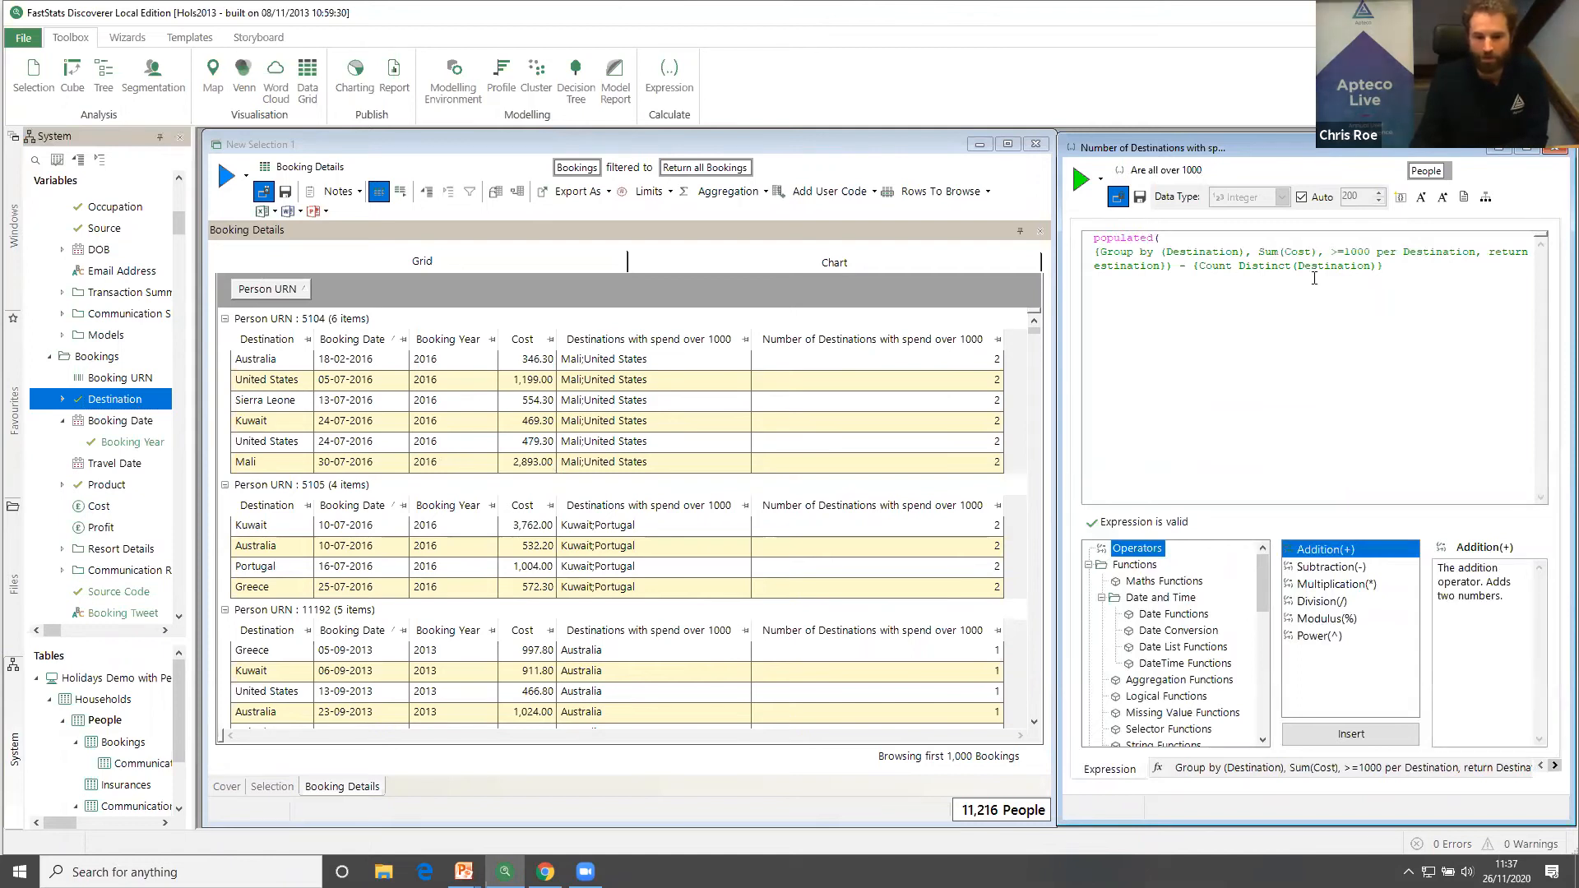
{"action": "left_click_drag", "start_coordinate": [1121, 176], "coordinate": [740, 507]}
{"action": "left_click", "coordinate": [740, 506]}
{"action": "type", "text": "0"}
{"action": "left_click", "coordinate": [227, 176]}
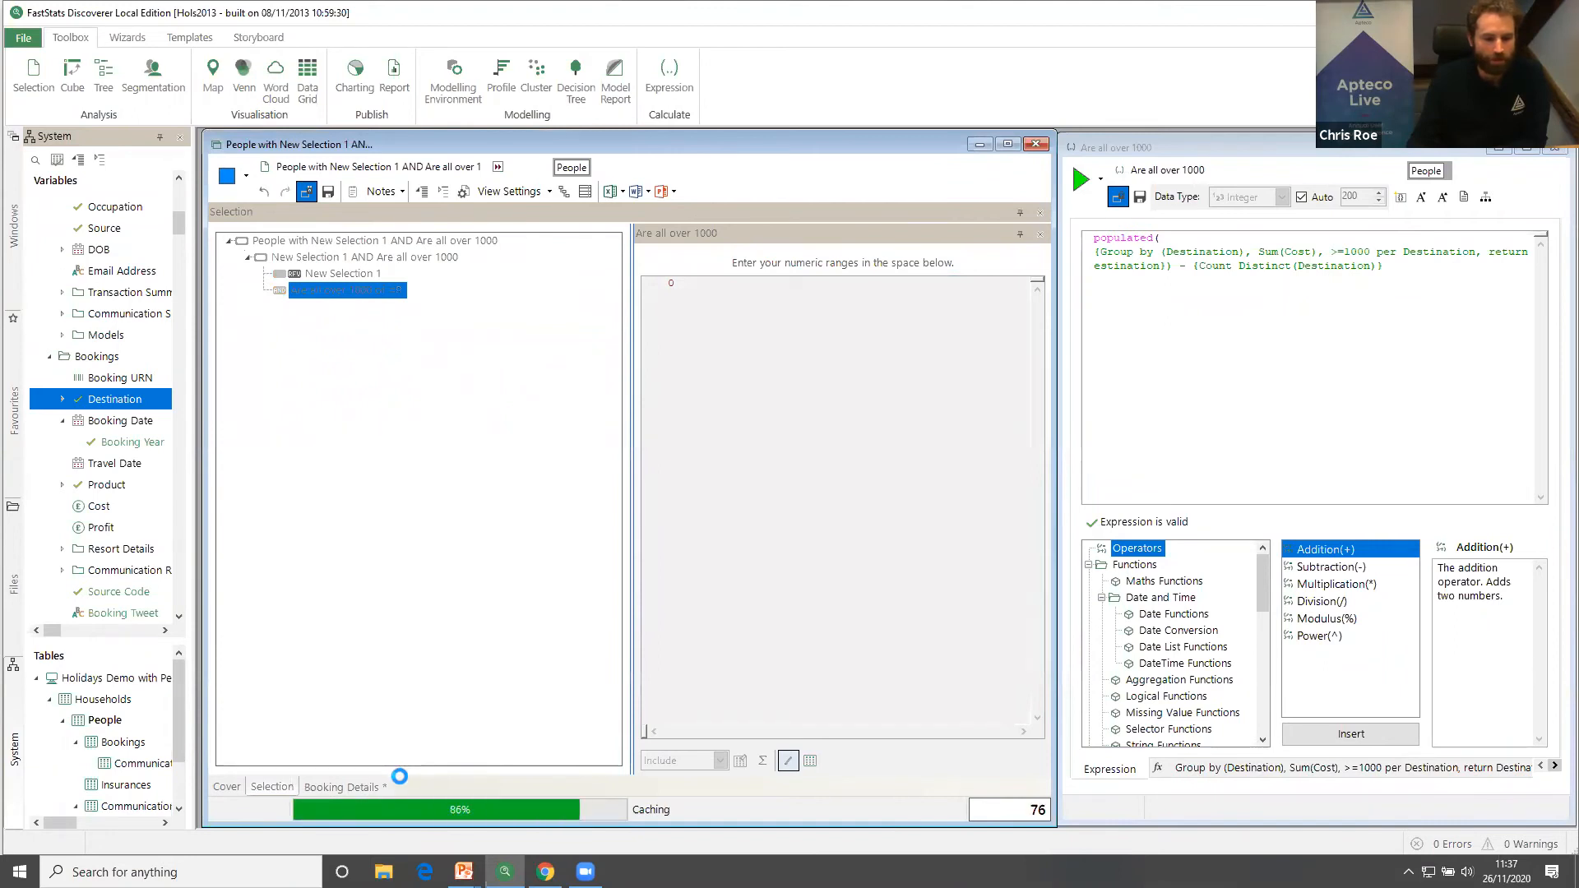
Review the booking details of the selected people with all Person URN groups expanded.
{"action": "left_click", "coordinate": [360, 785]}
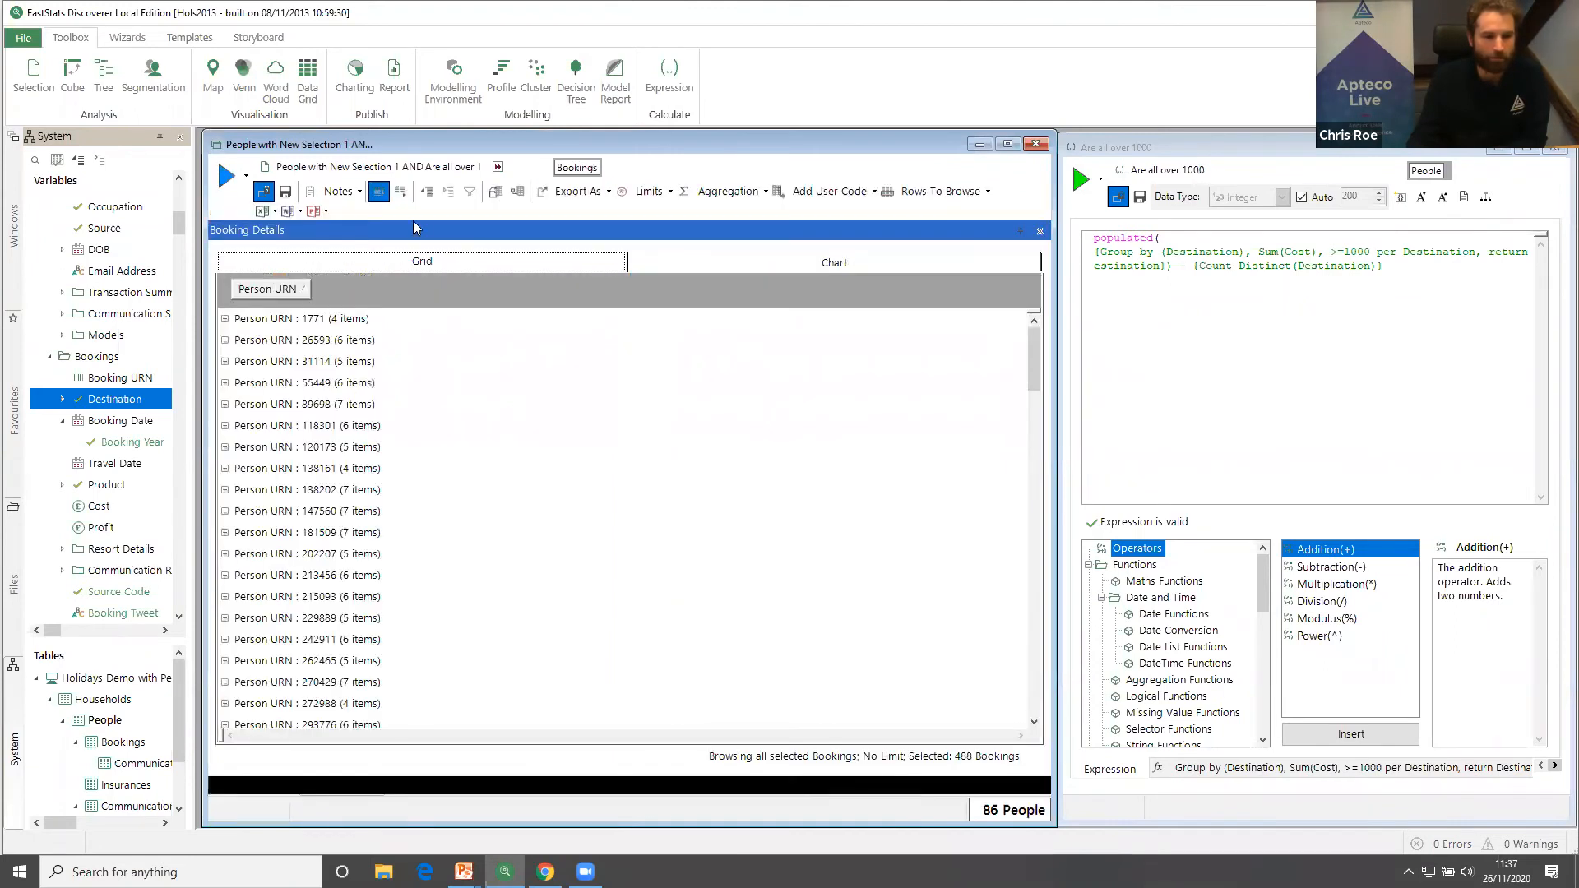
{"action": "left_click", "coordinate": [423, 194]}
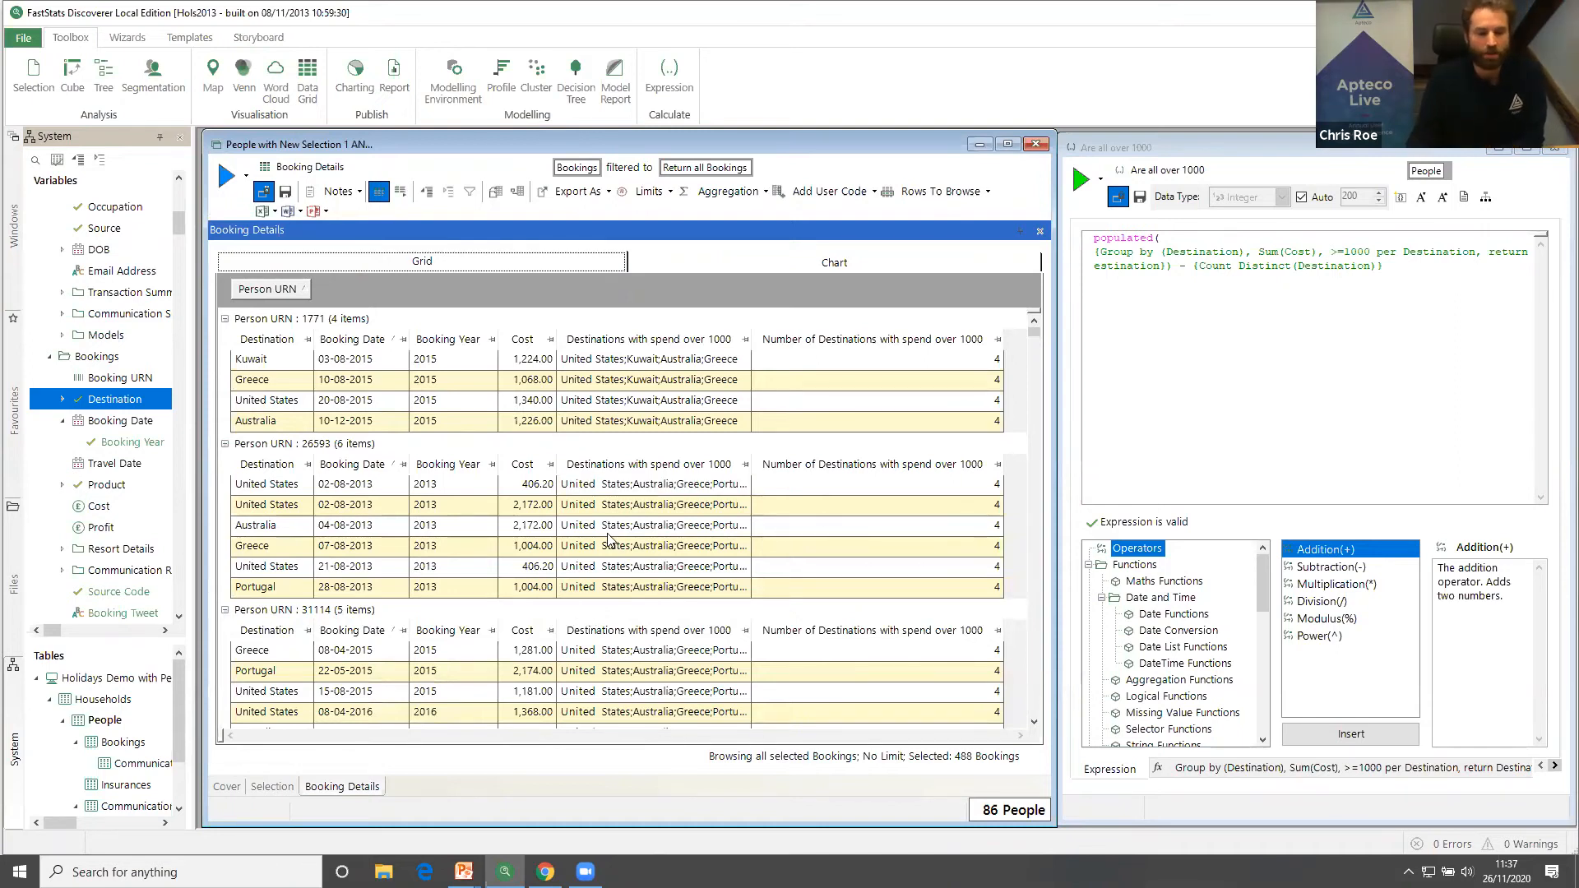
{"action": "scroll", "coordinate": [607, 539], "scroll_direction": "down", "scroll_amount": 6}
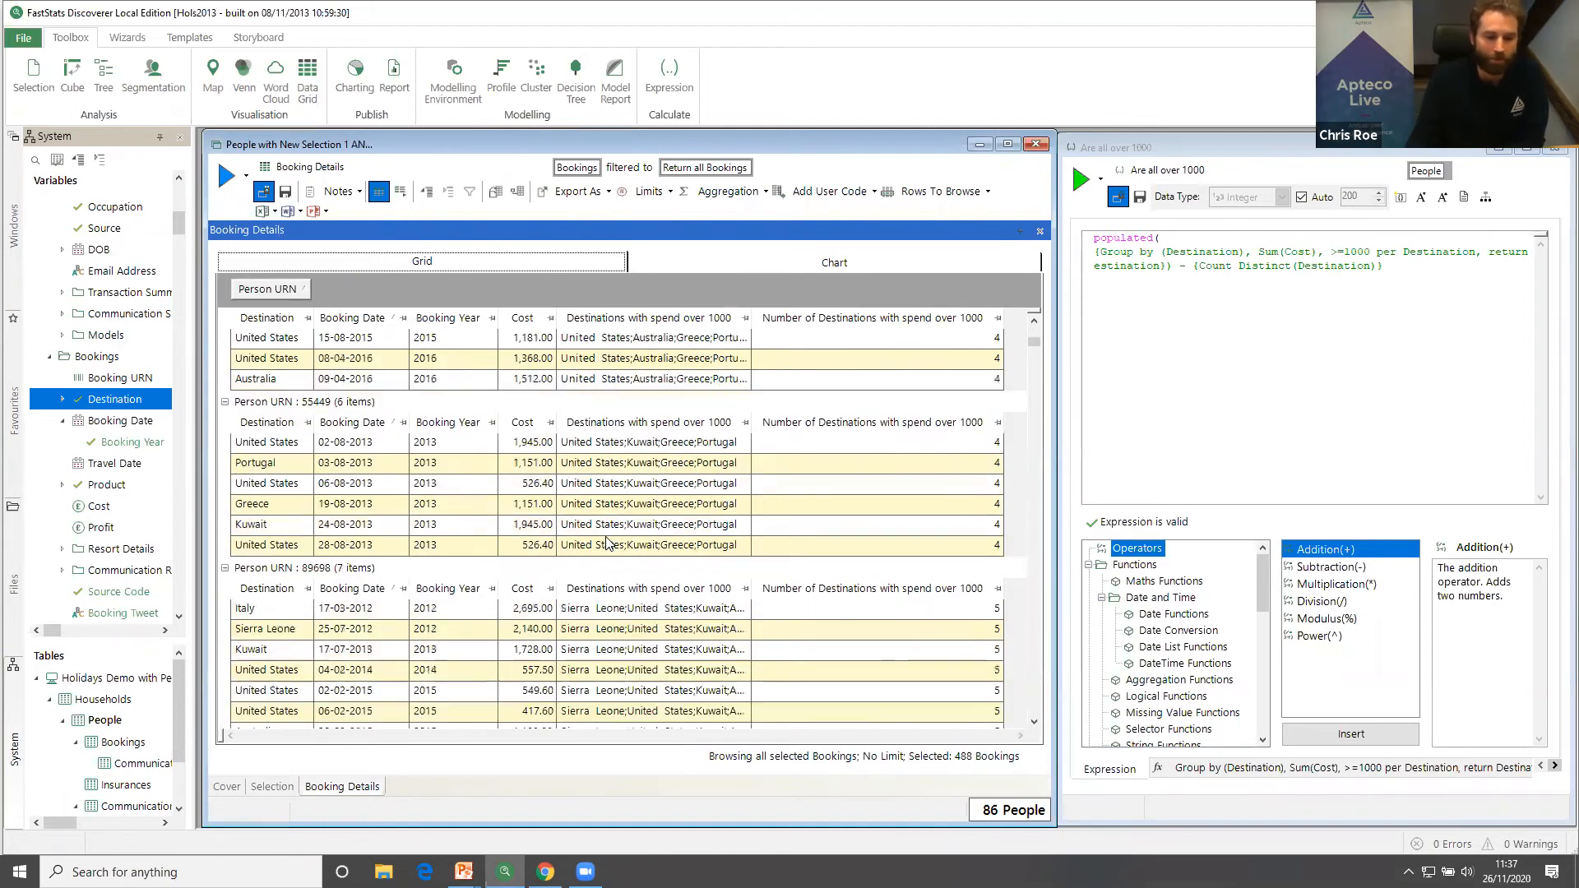
{"action": "scroll", "coordinate": [607, 541], "scroll_direction": "up", "scroll_amount": 4}
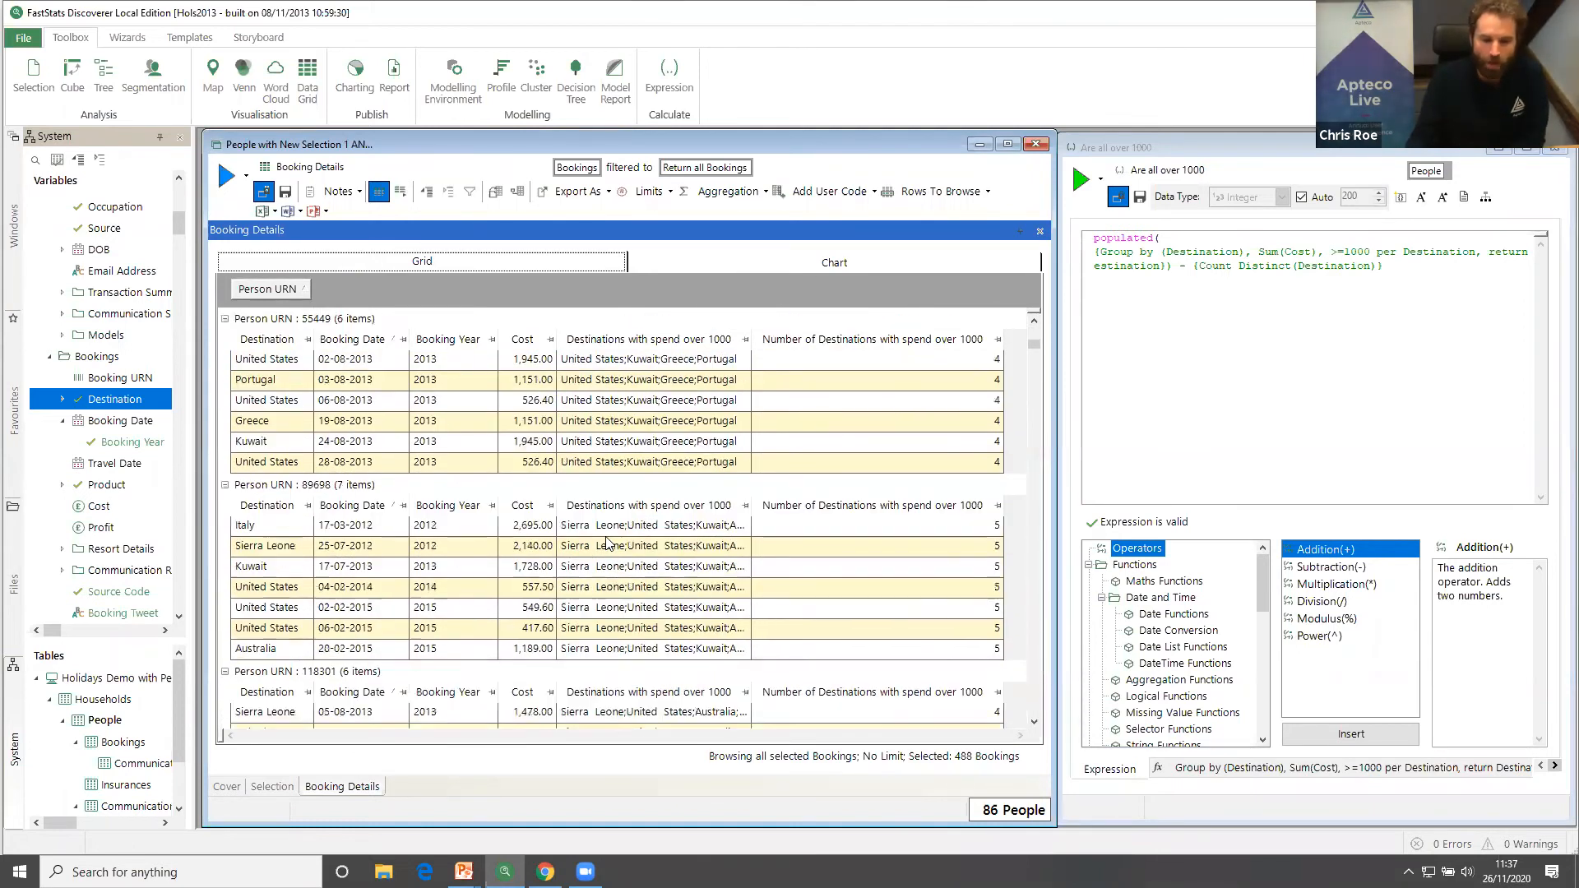
Remove the "Number of Destinations with spend over 1000" and "Destinations with spend over 1000" columns from the grid.
{"action": "right_click", "coordinate": [921, 318]}
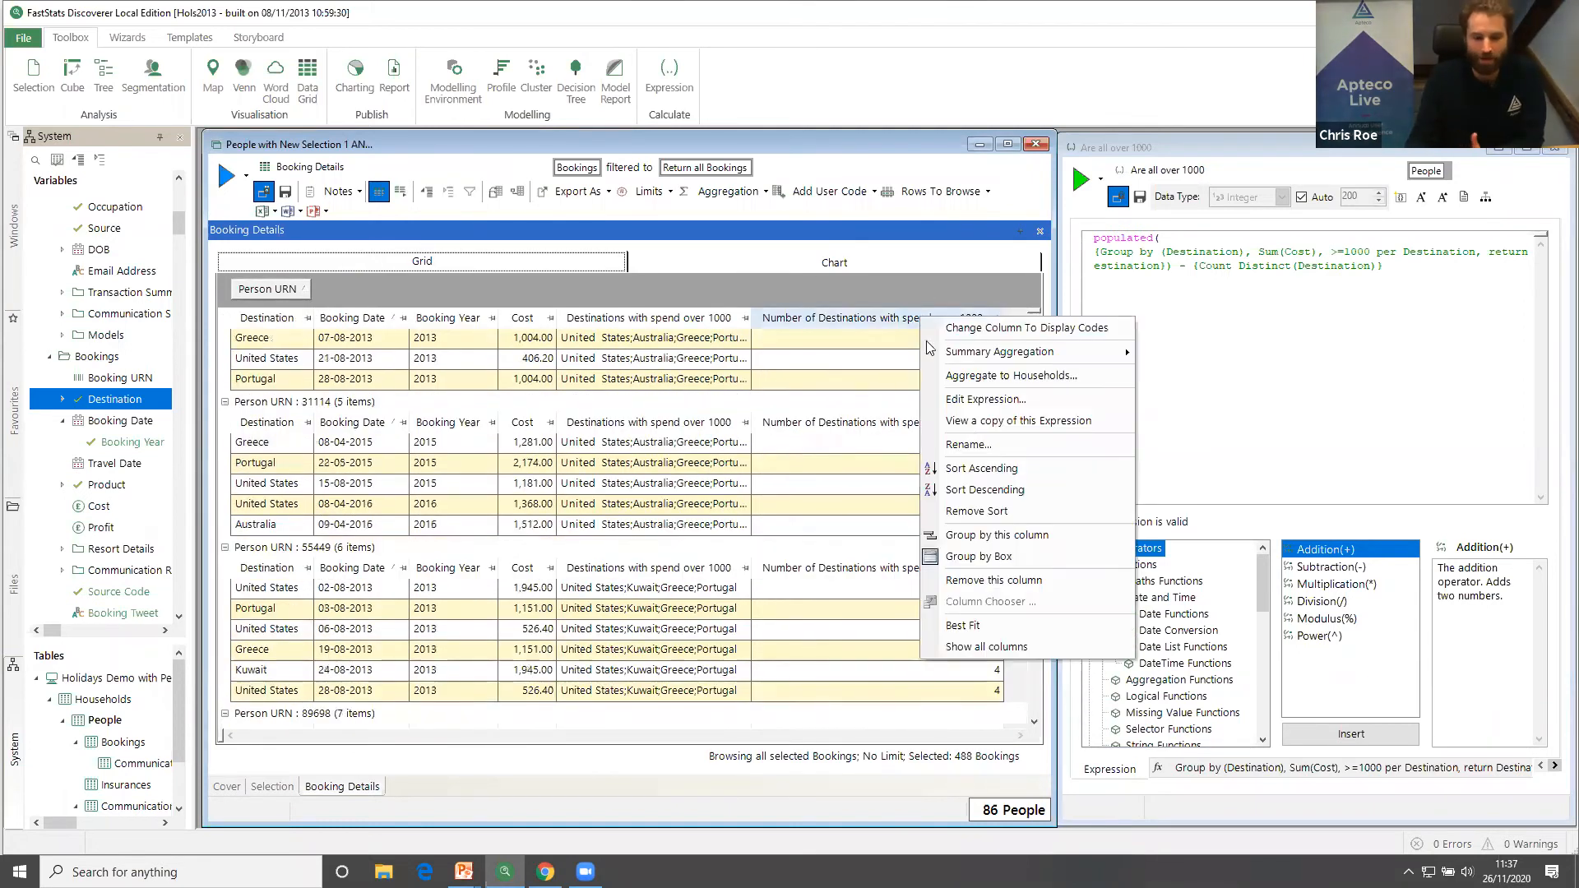
{"action": "left_click", "coordinate": [1071, 582]}
{"action": "right_click", "coordinate": [610, 320]}
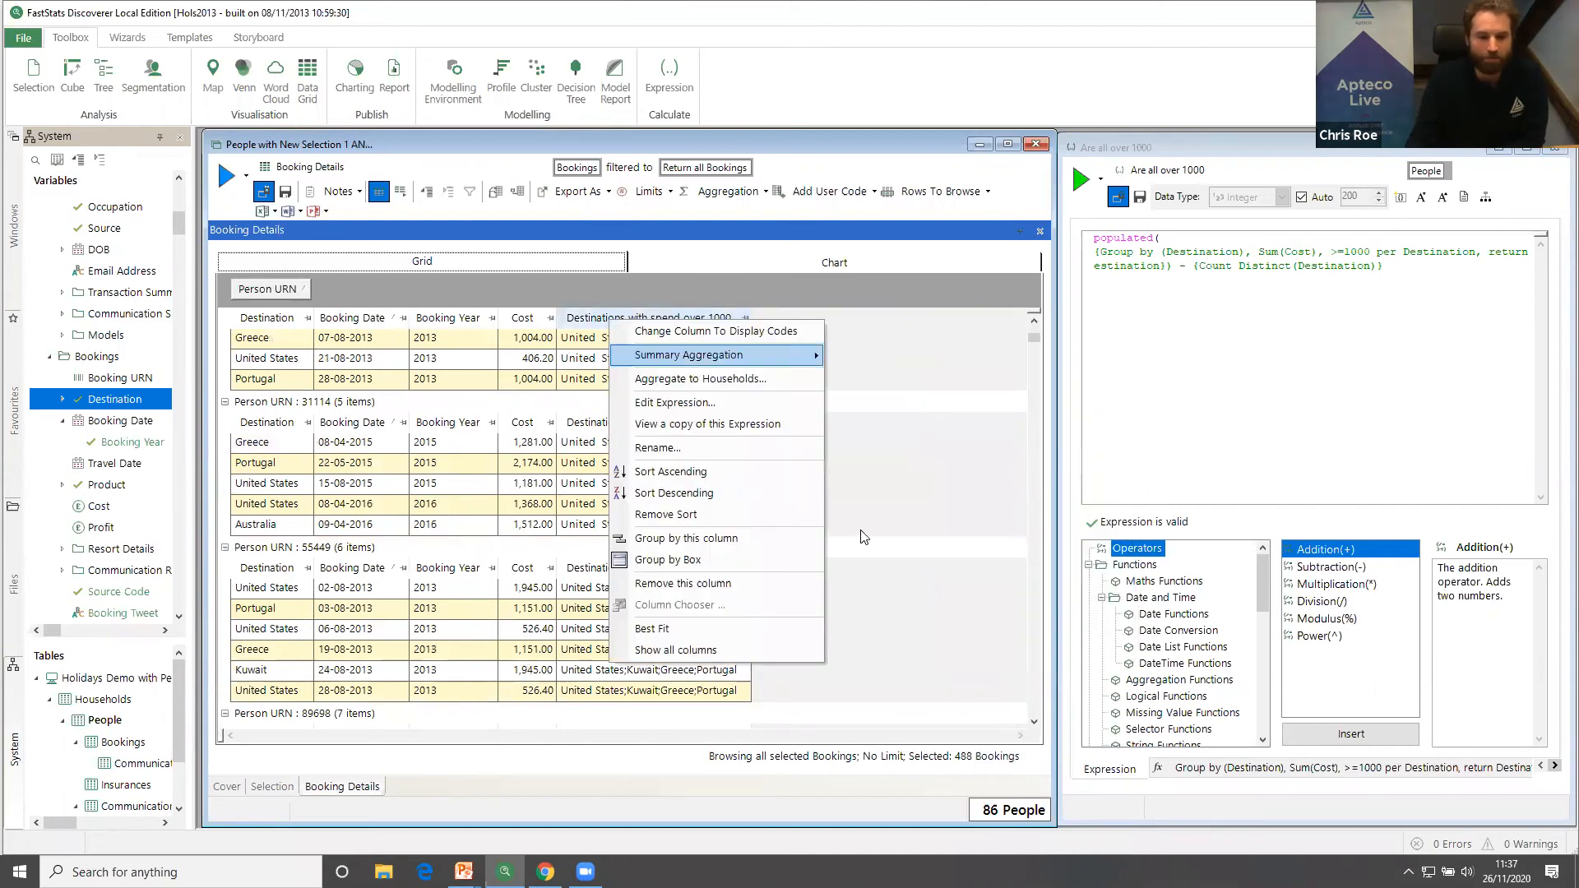
{"action": "left_click", "coordinate": [733, 583]}
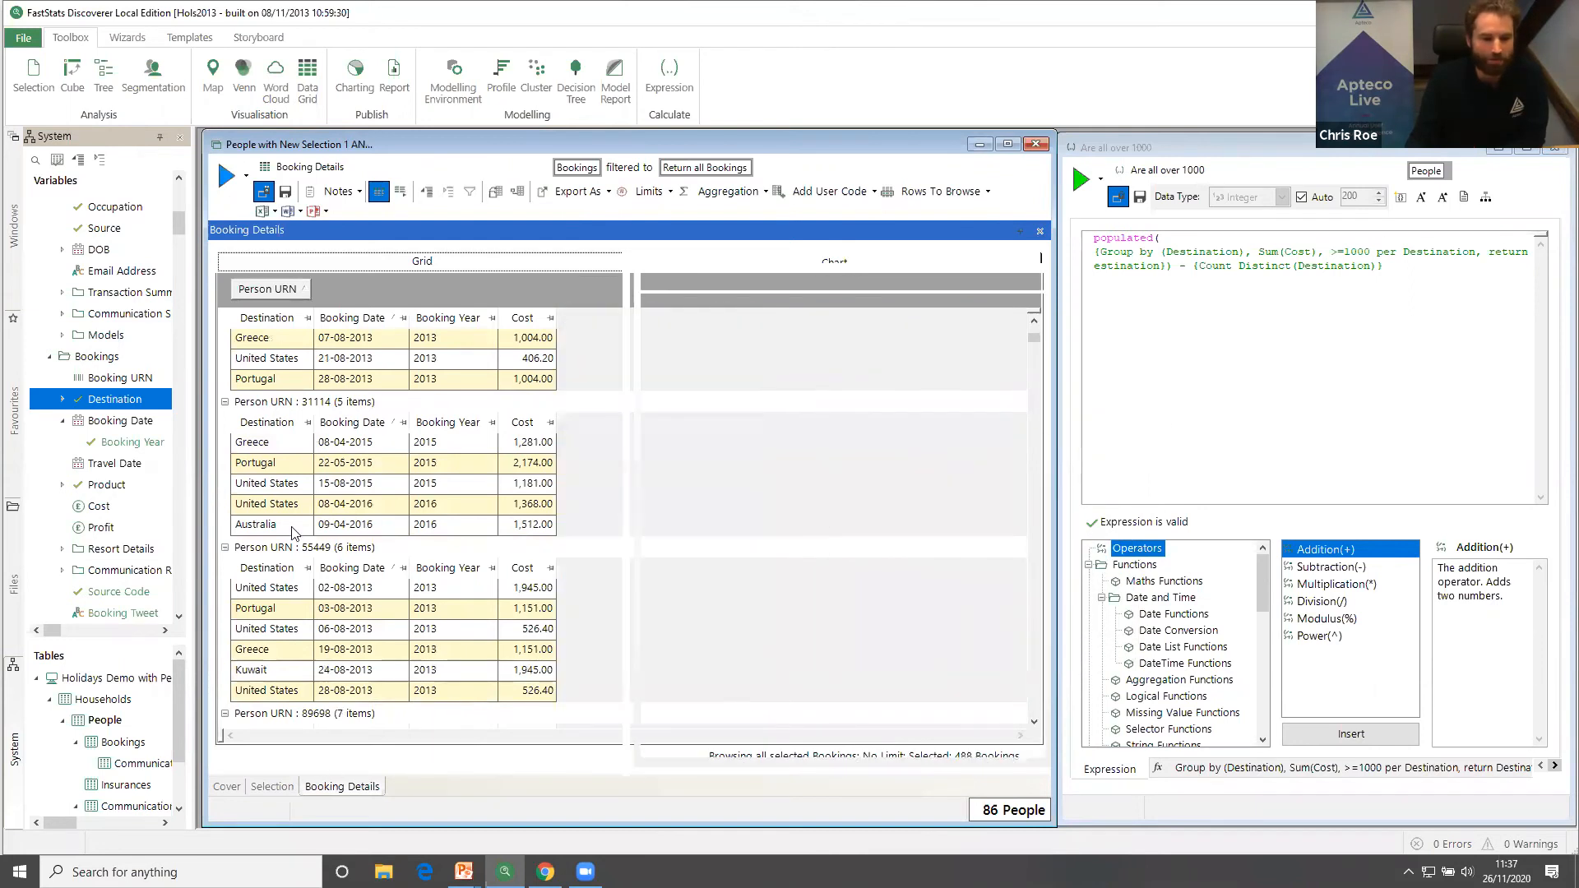
Delete the "Are all over 1000" criterion from the people selection, keeping only New Selection 1.
{"action": "left_click", "coordinate": [271, 786]}
{"action": "left_click", "coordinate": [329, 292]}
{"action": "right_click", "coordinate": [329, 292]}
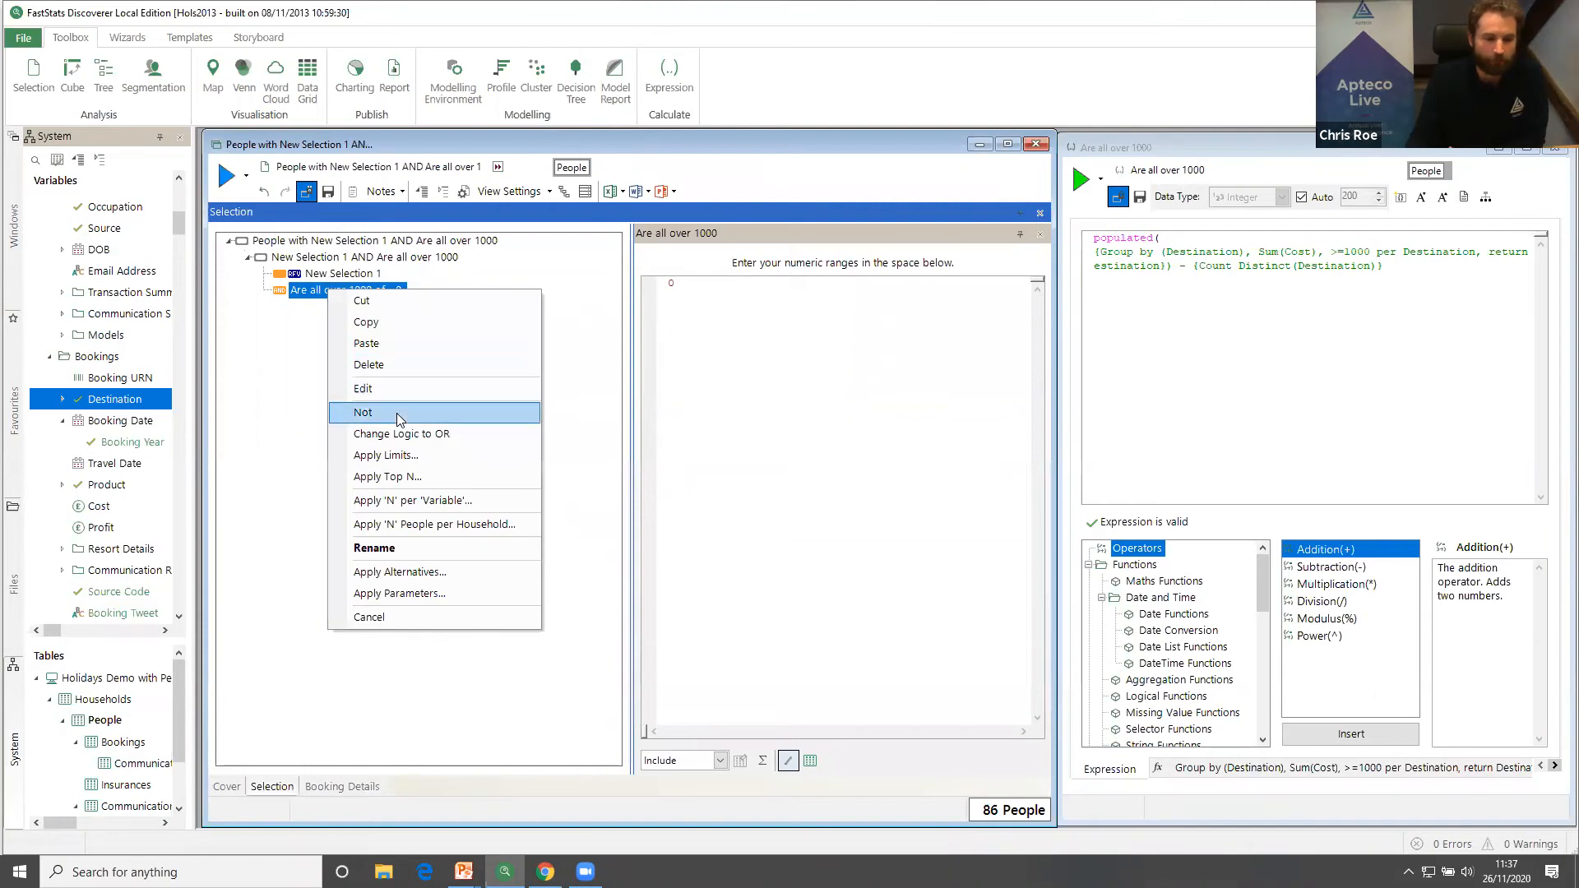
{"action": "left_click", "coordinate": [410, 366]}
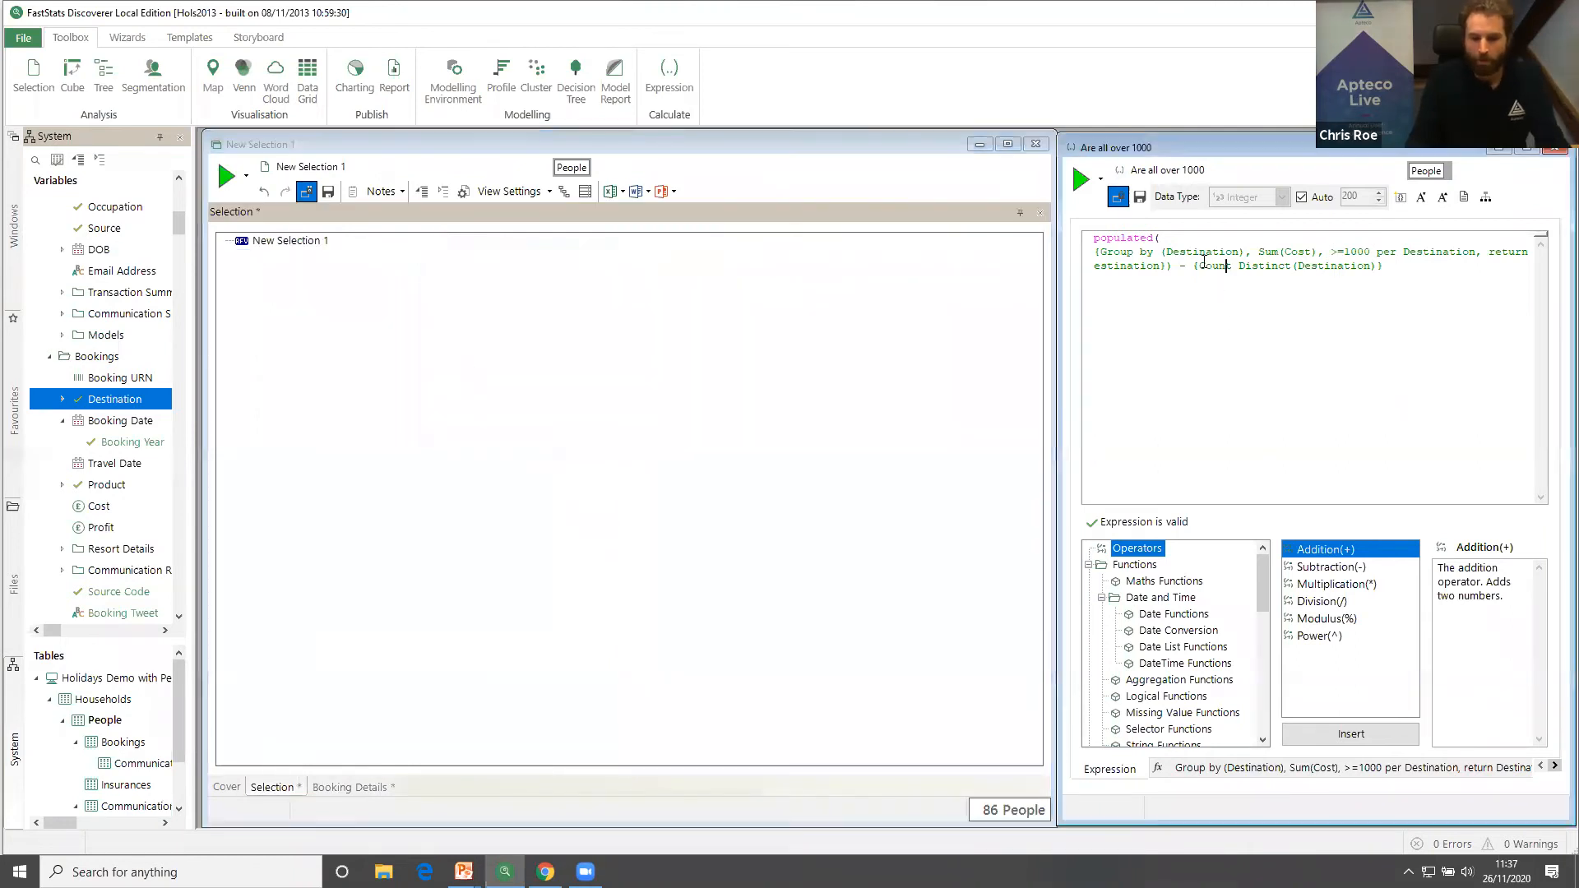
Strip the populated function and the Count Distinct subtraction from the expression, leaving only the grouping aggregation by Destination.
{"action": "key", "text": "BackSpace"}
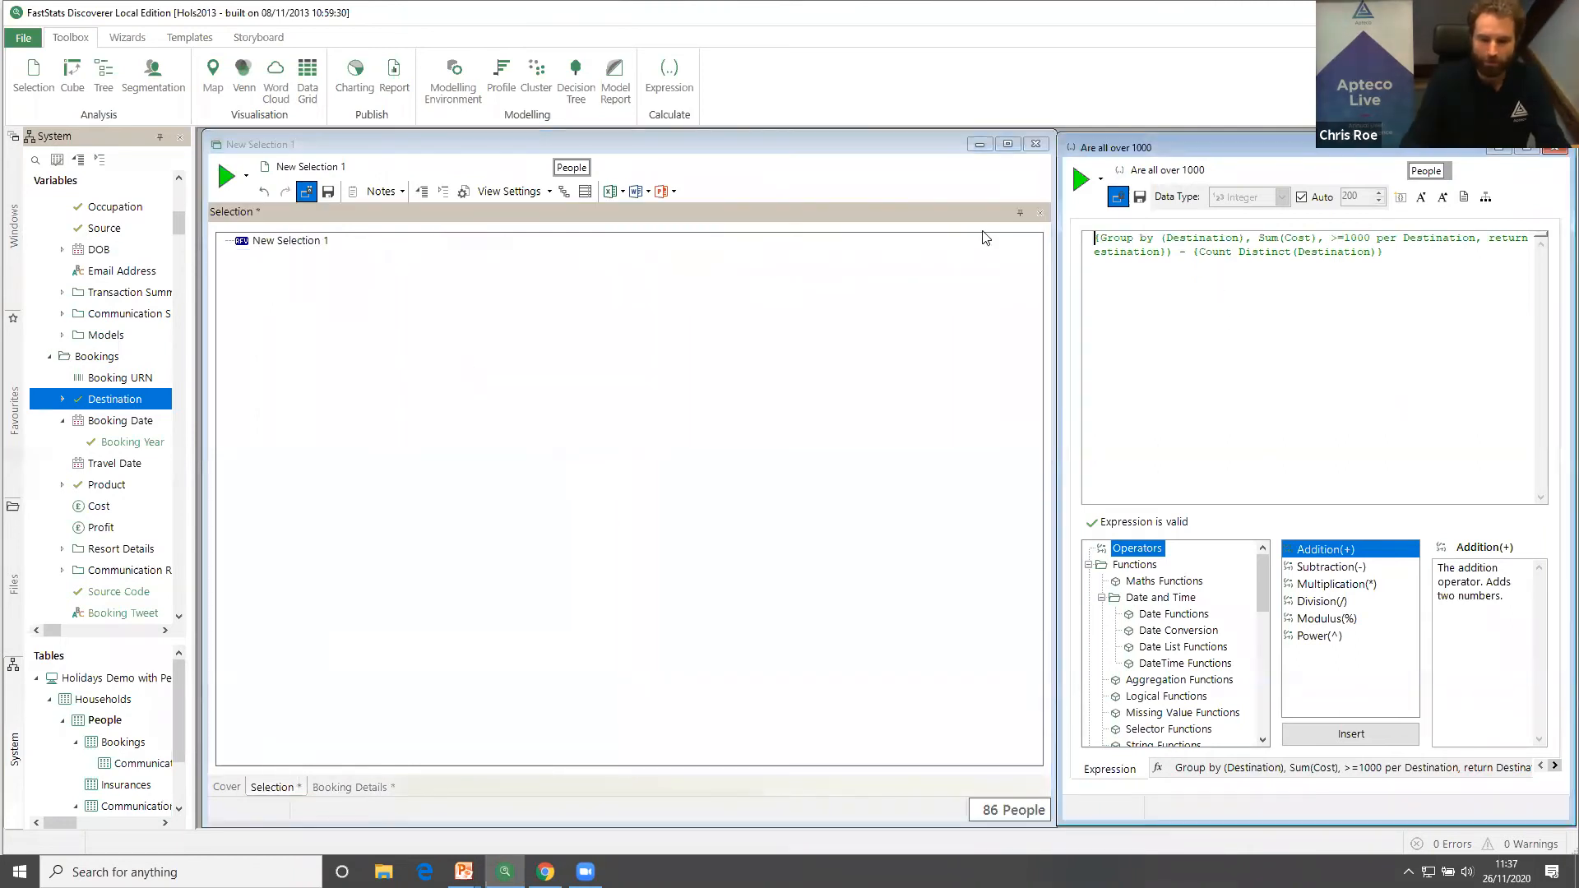
{"action": "key", "text": "BackSpace"}
{"action": "key", "text": "BackSpace"}
{"action": "key", "text": "BackSpace"}
{"action": "key", "text": "BackSpace"}
{"action": "key", "text": "BackSpace"}
{"action": "key", "text": "BackSpace"}
{"action": "key", "text": "BackSpace"}
{"action": "key", "text": "BackSpace"}
{"action": "key", "text": "BackSpace"}
{"action": "key", "text": "BackSpace"}
{"action": "key", "text": "BackSpace"}
{"action": "key", "text": "BackSpace"}
{"action": "key", "text": "BackSpace"}
{"action": "key", "text": "BackSpace"}
{"action": "key", "text": "BackSpace"}
{"action": "key", "text": "BackSpace"}
{"action": "key", "text": "BackSpace"}
{"action": "key", "text": "BackSpace"}
{"action": "key", "text": "BackSpace"}
{"action": "key", "text": "BackSpace"}
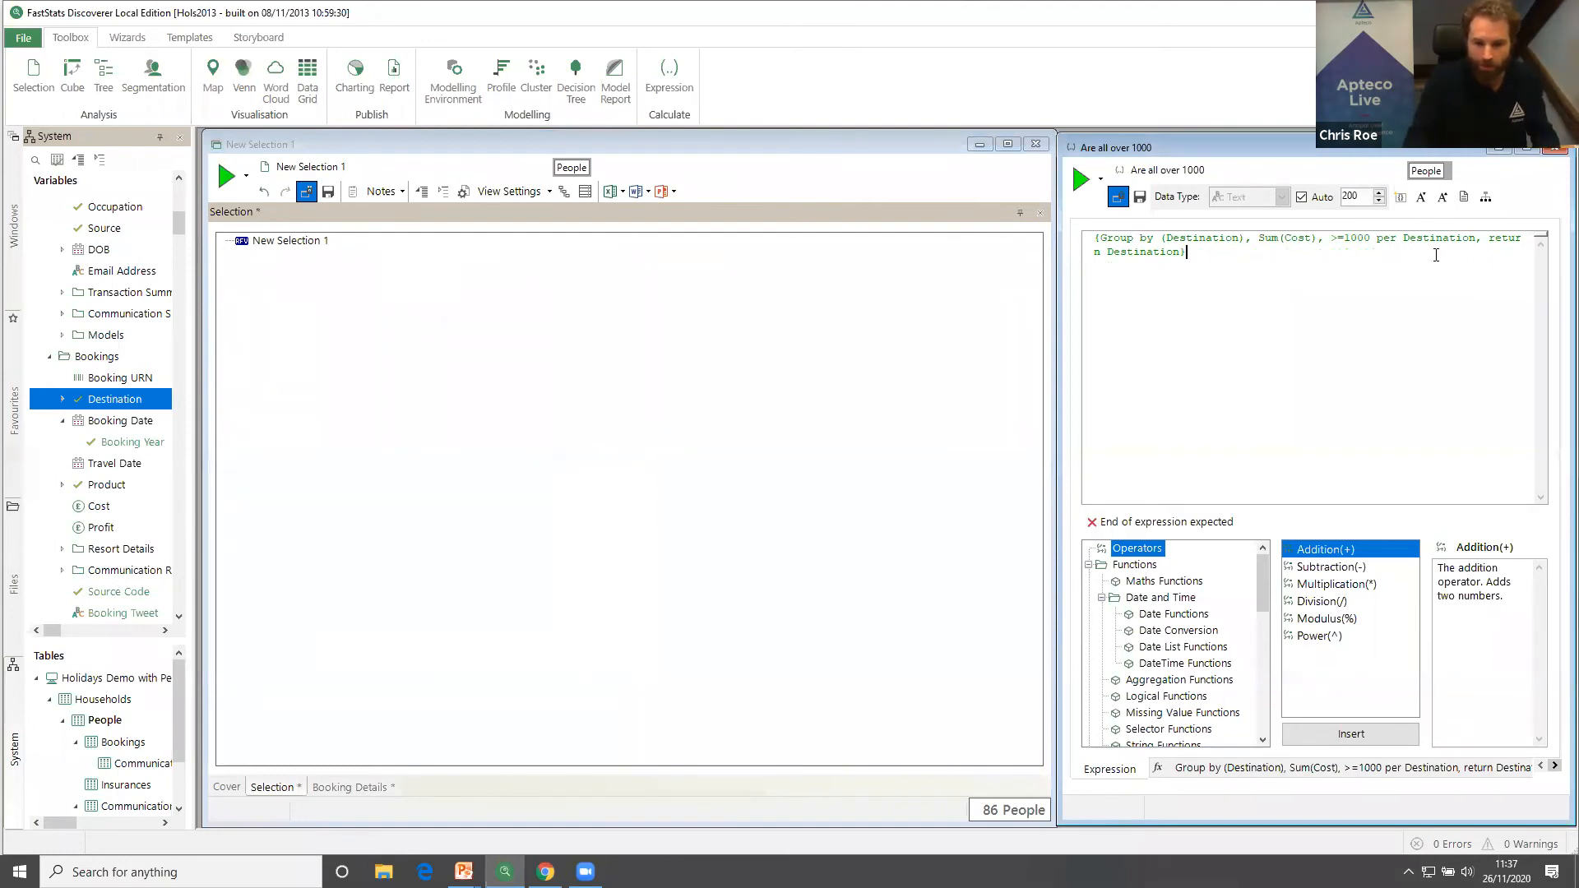
{"action": "right_click", "coordinate": [1191, 767]}
{"action": "left_click", "coordinate": [1228, 774]}
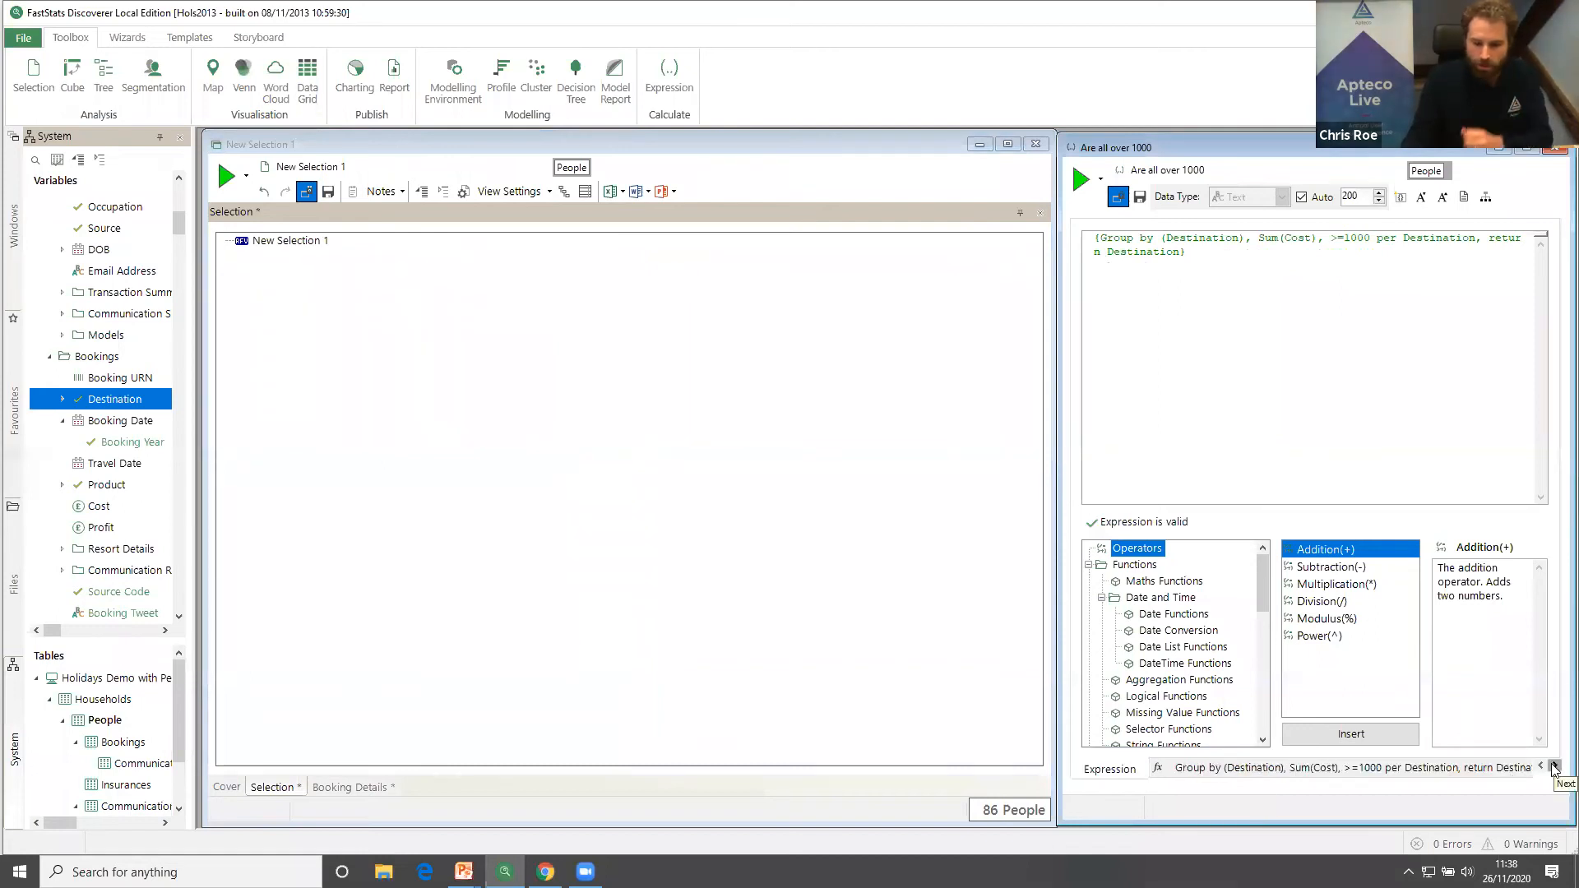
{"action": "left_click", "coordinate": [1113, 771]}
{"action": "left_click", "coordinate": [1384, 283]}
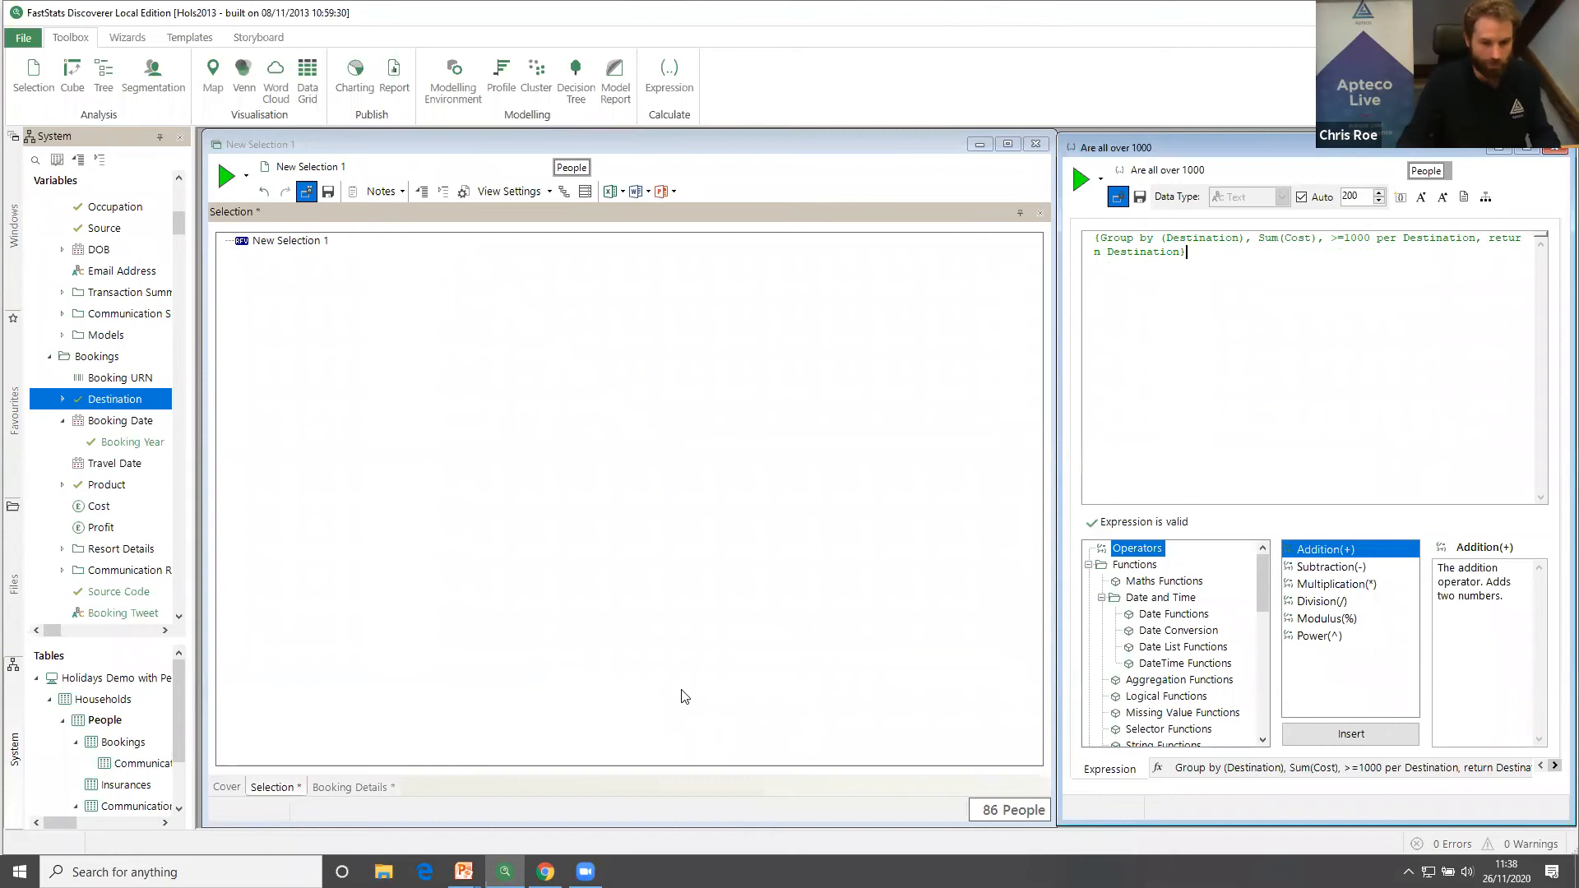
{"action": "key", "text": "super+Tab"}
{"action": "left_click", "coordinate": [672, 289]}
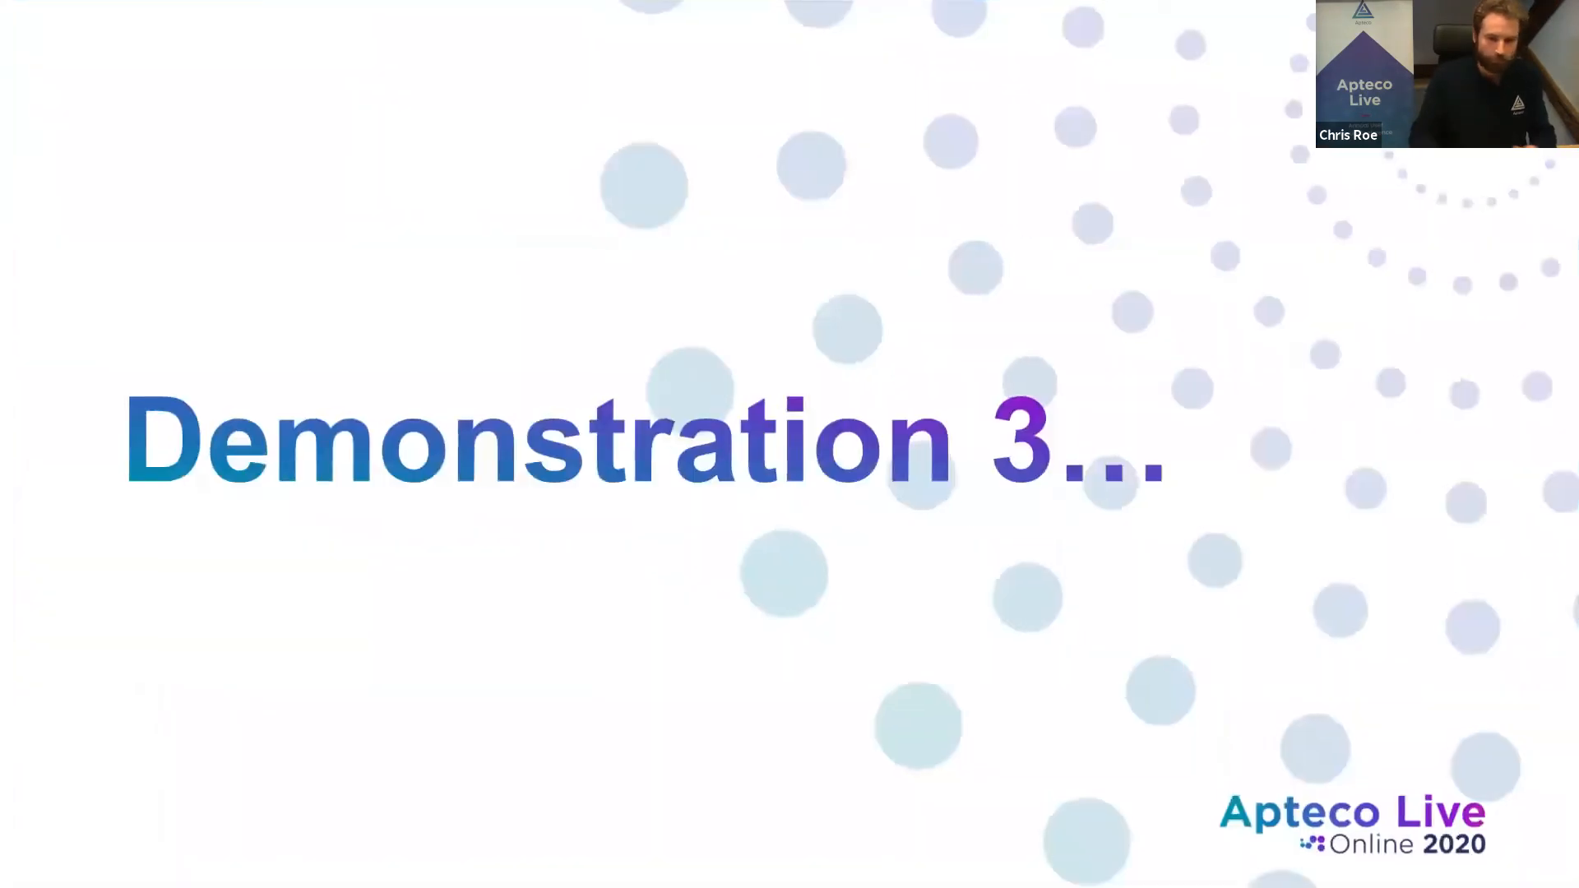
{"action": "key", "text": "Right"}
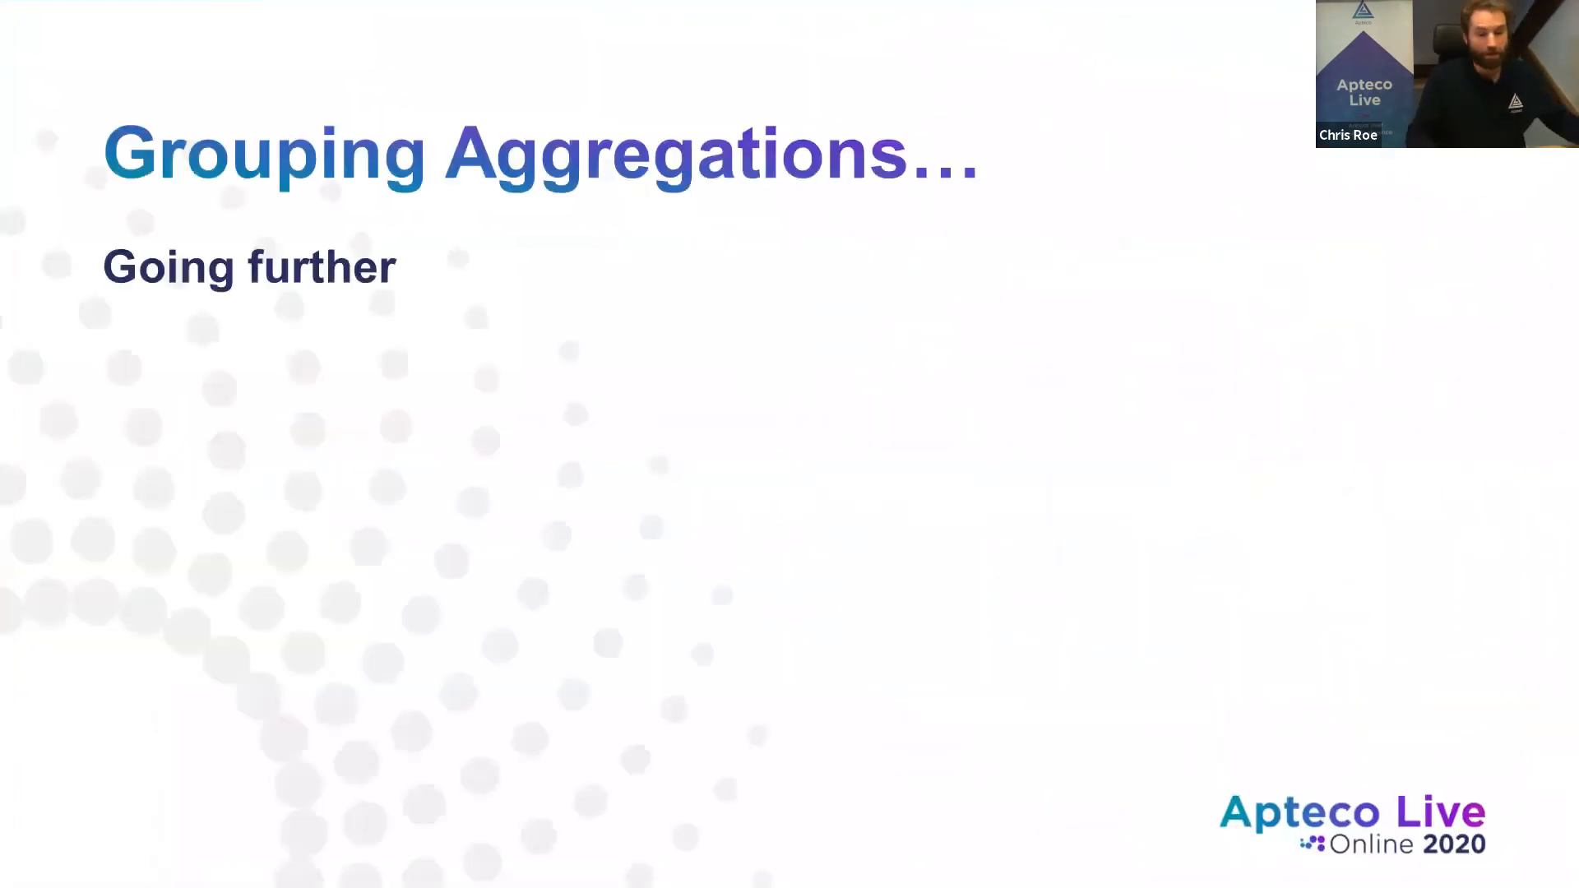
{"action": "key", "text": "Right"}
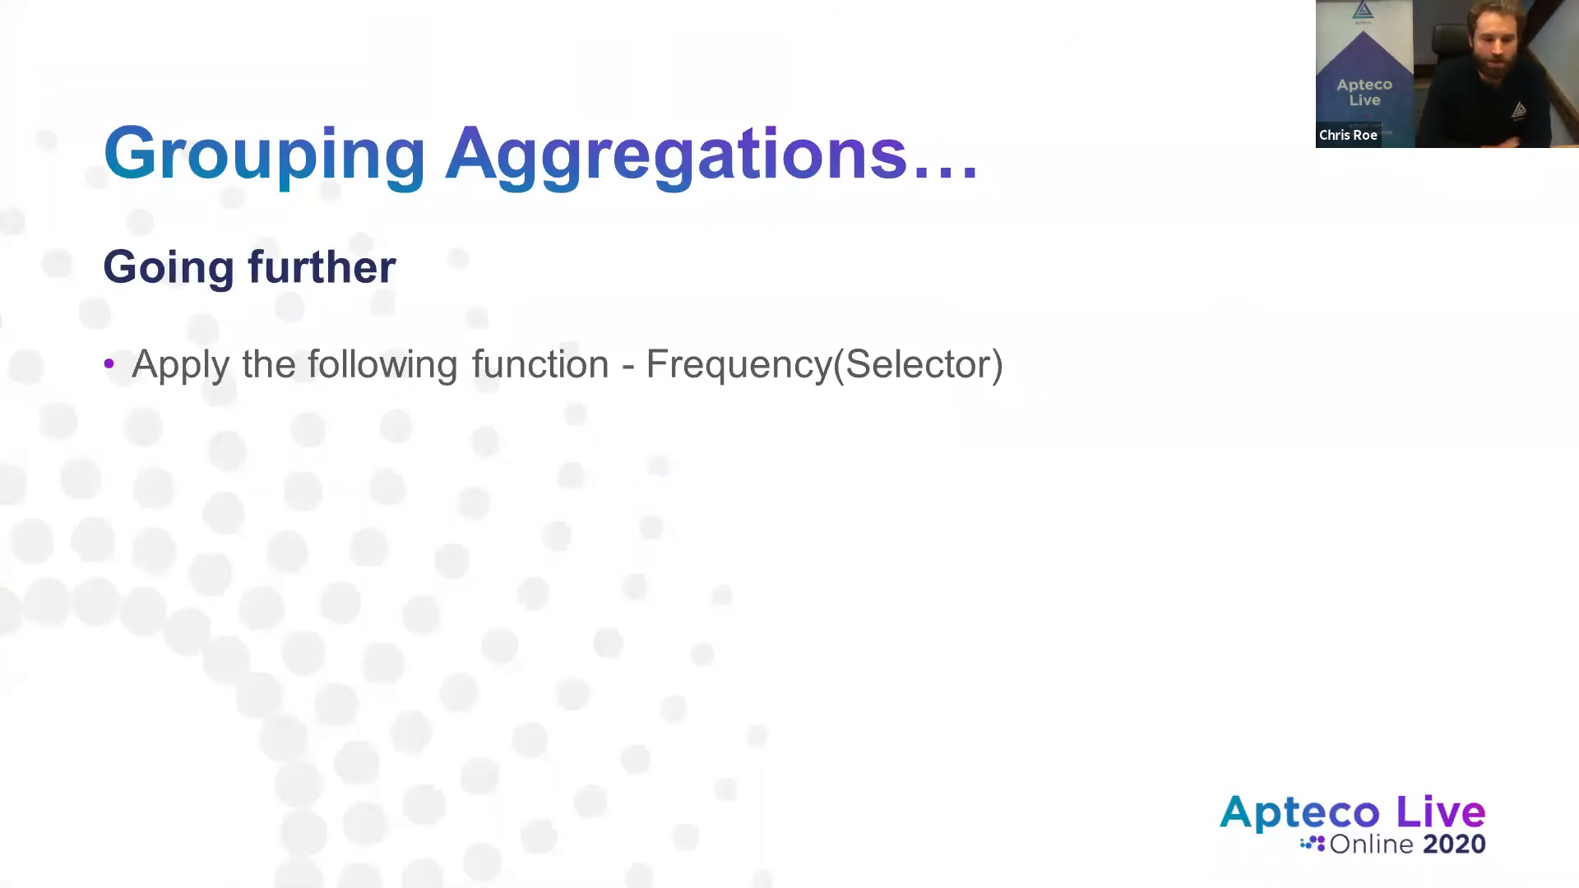
{"action": "key", "text": "Right"}
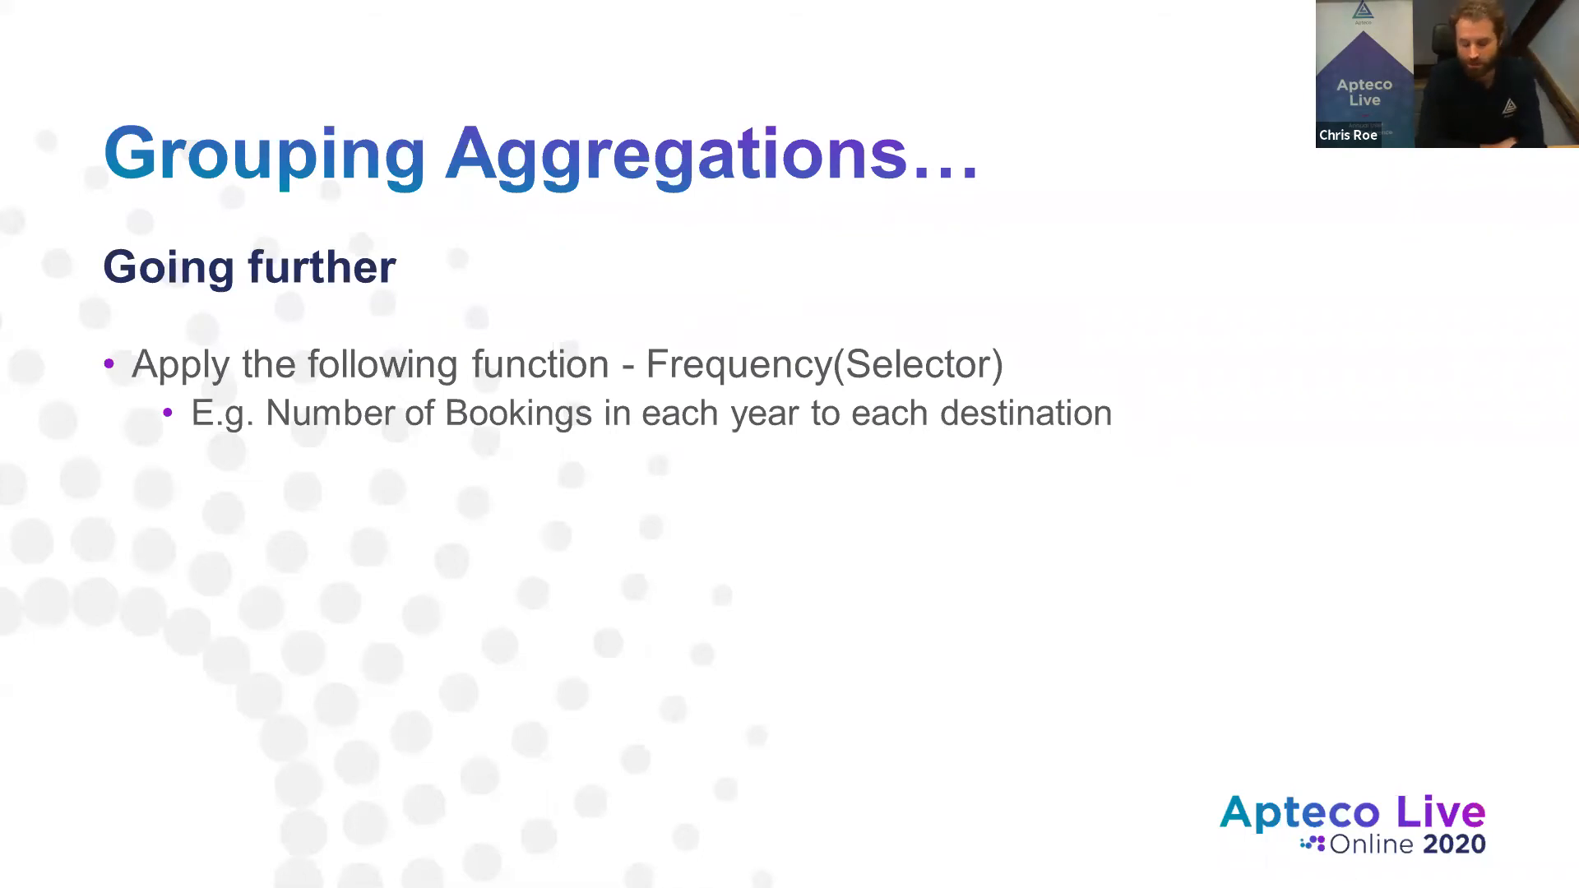
{"action": "key", "text": "Right"}
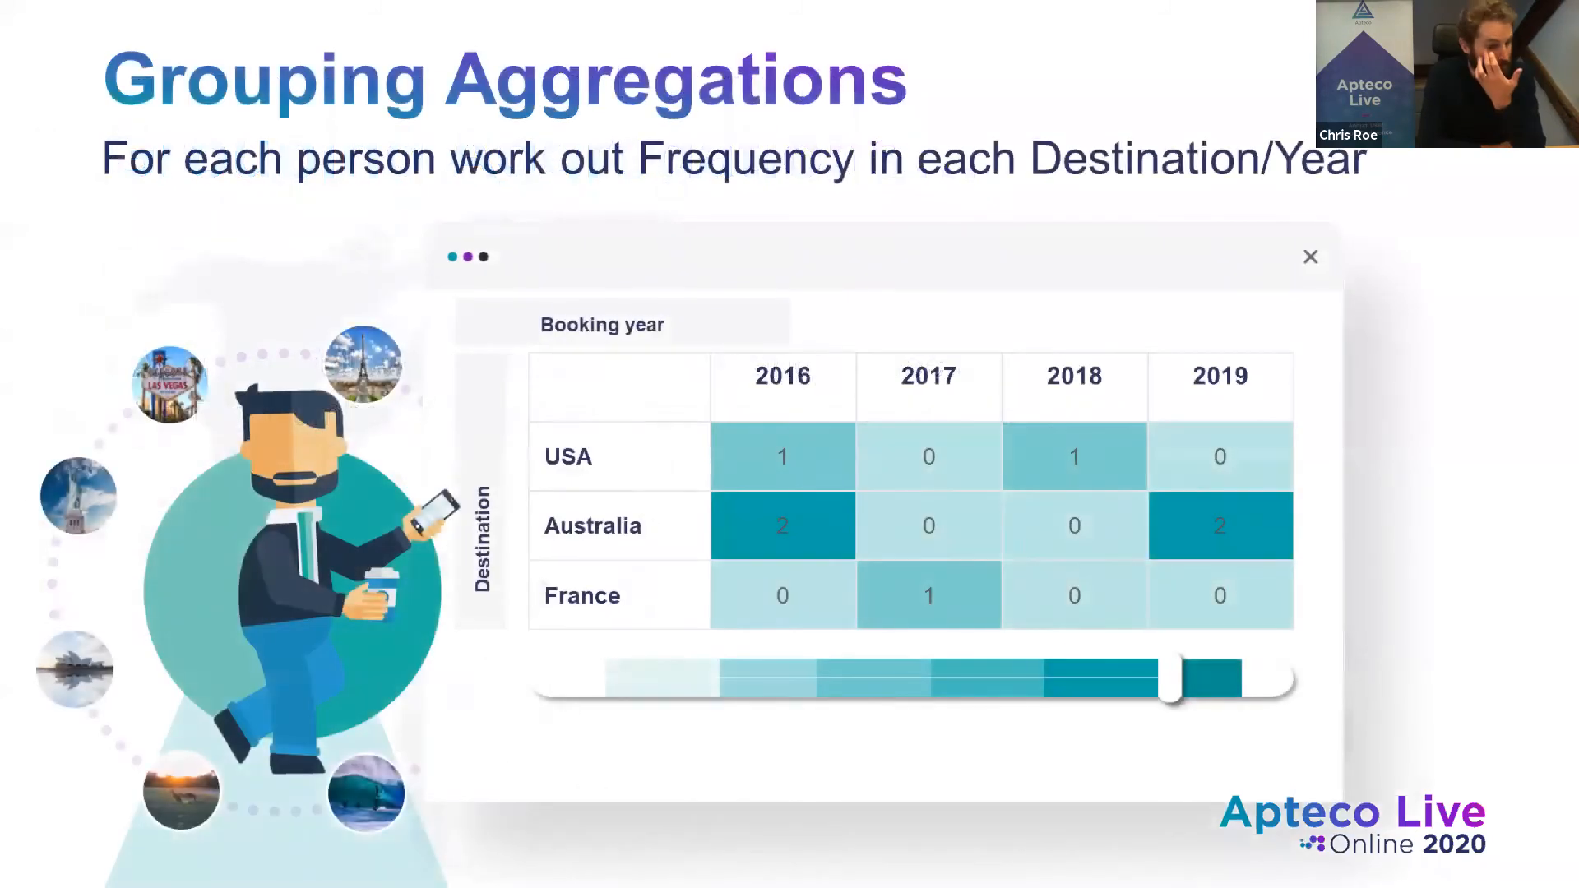
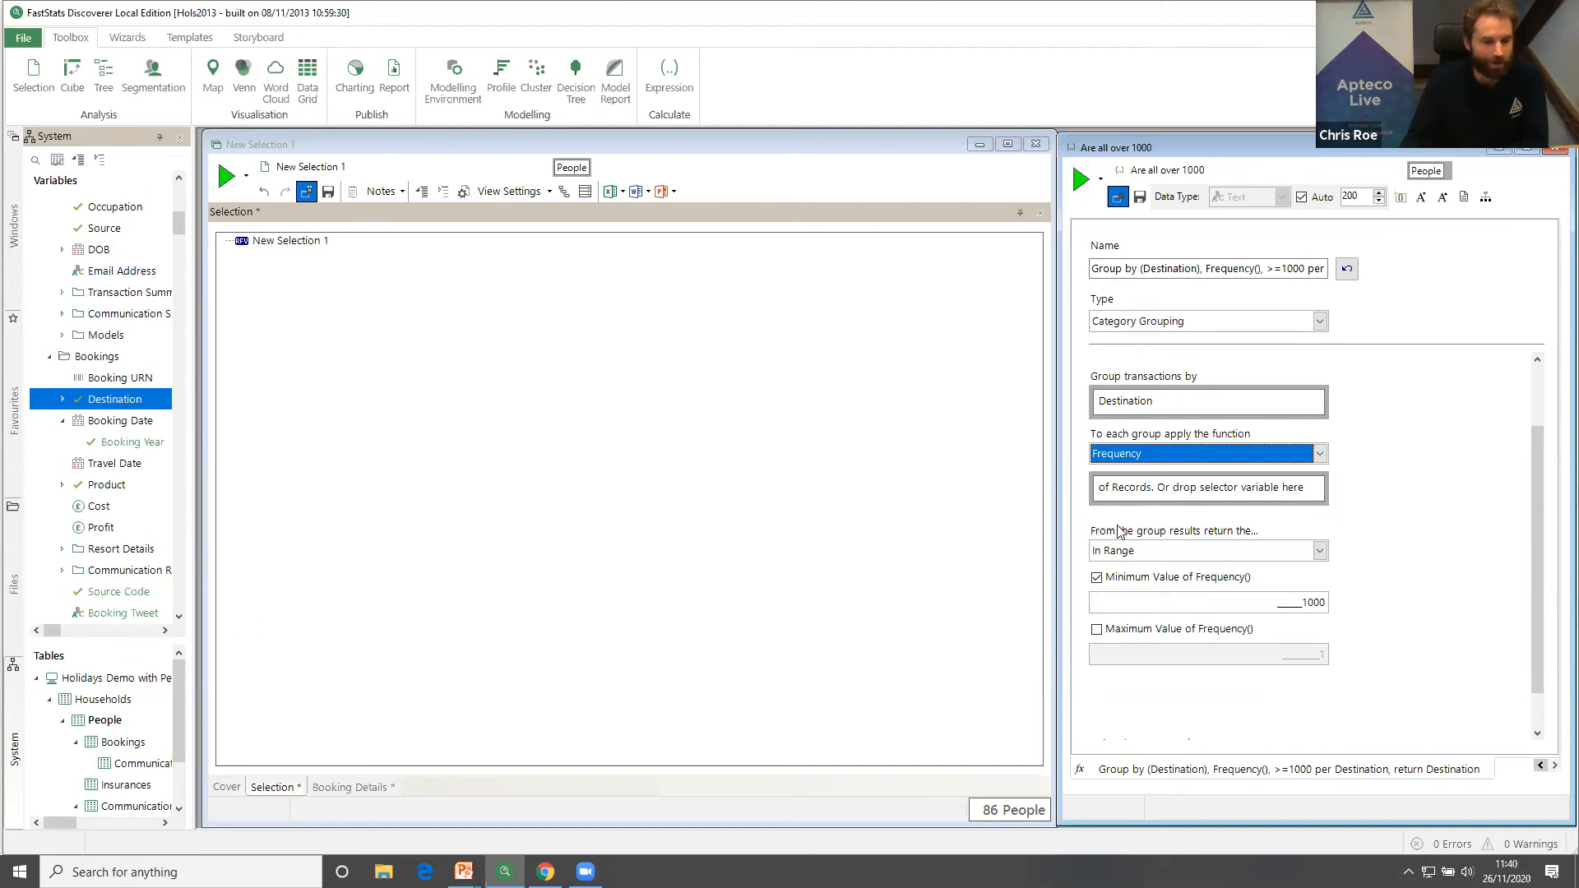
Use Booking Year as the grouping's Frequency variable and return the Maximum result as a numeric value.
{"action": "left_click_drag", "start_coordinate": [140, 446], "coordinate": [1285, 486]}
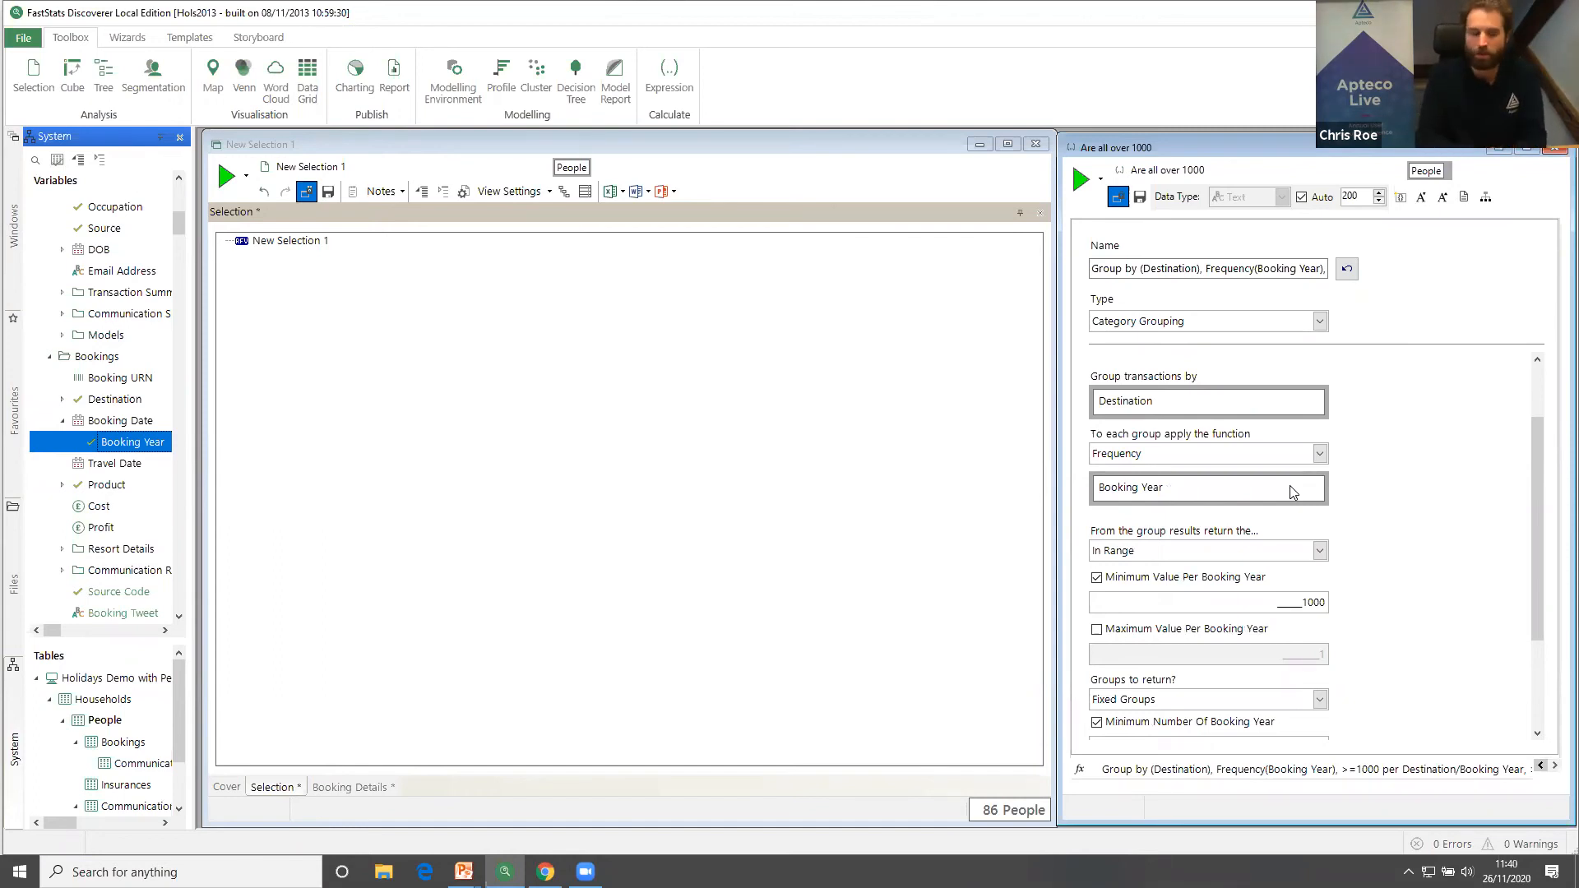
{"action": "left_click", "coordinate": [1320, 549]}
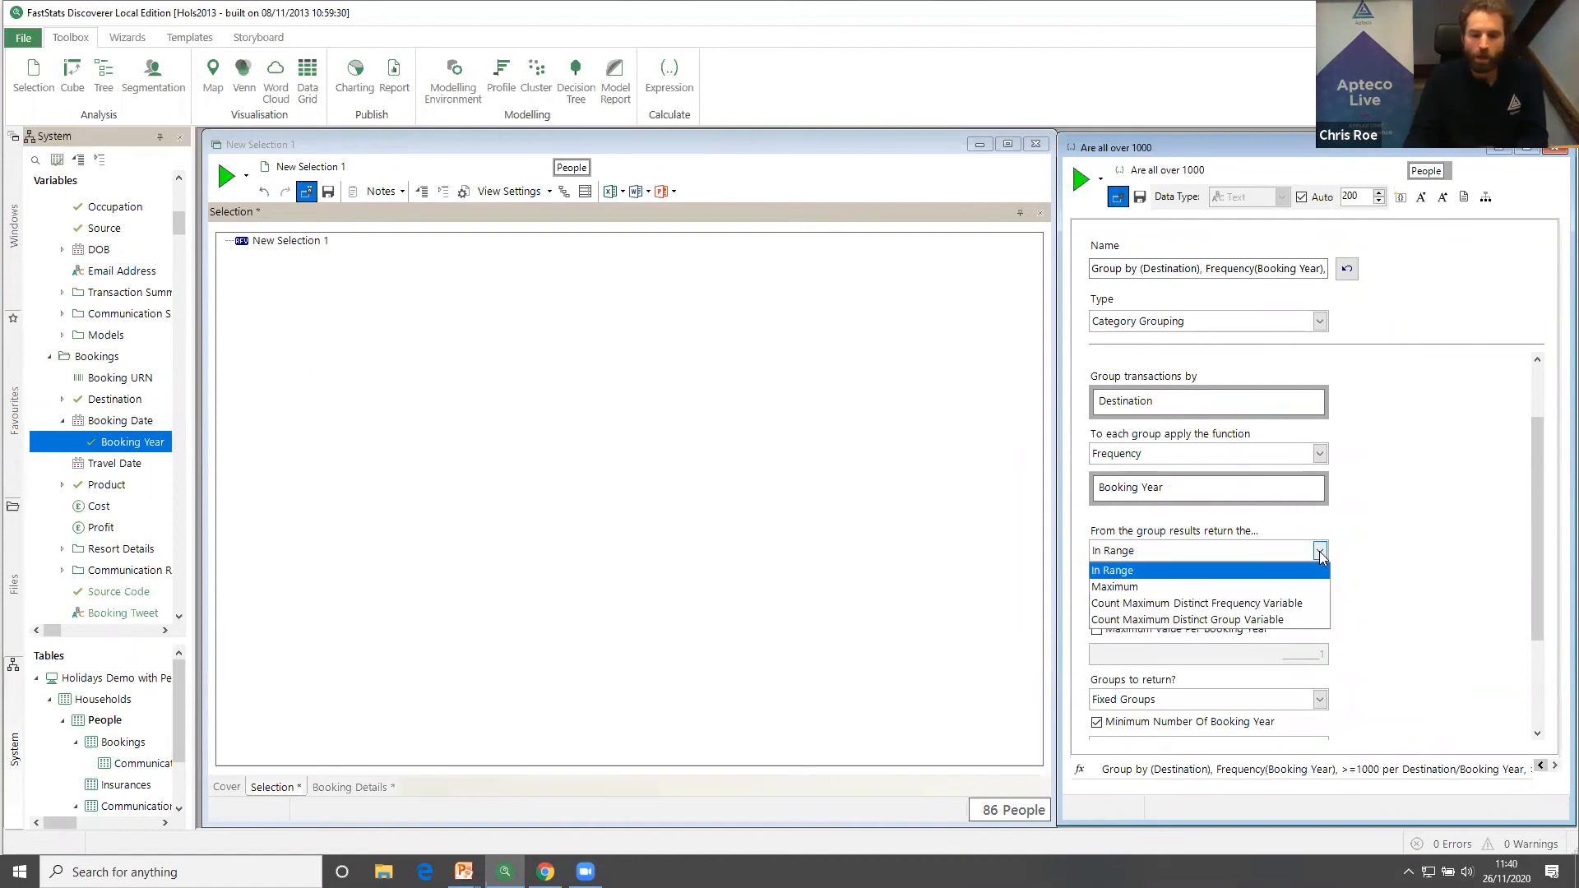
{"action": "left_click", "coordinate": [1263, 586]}
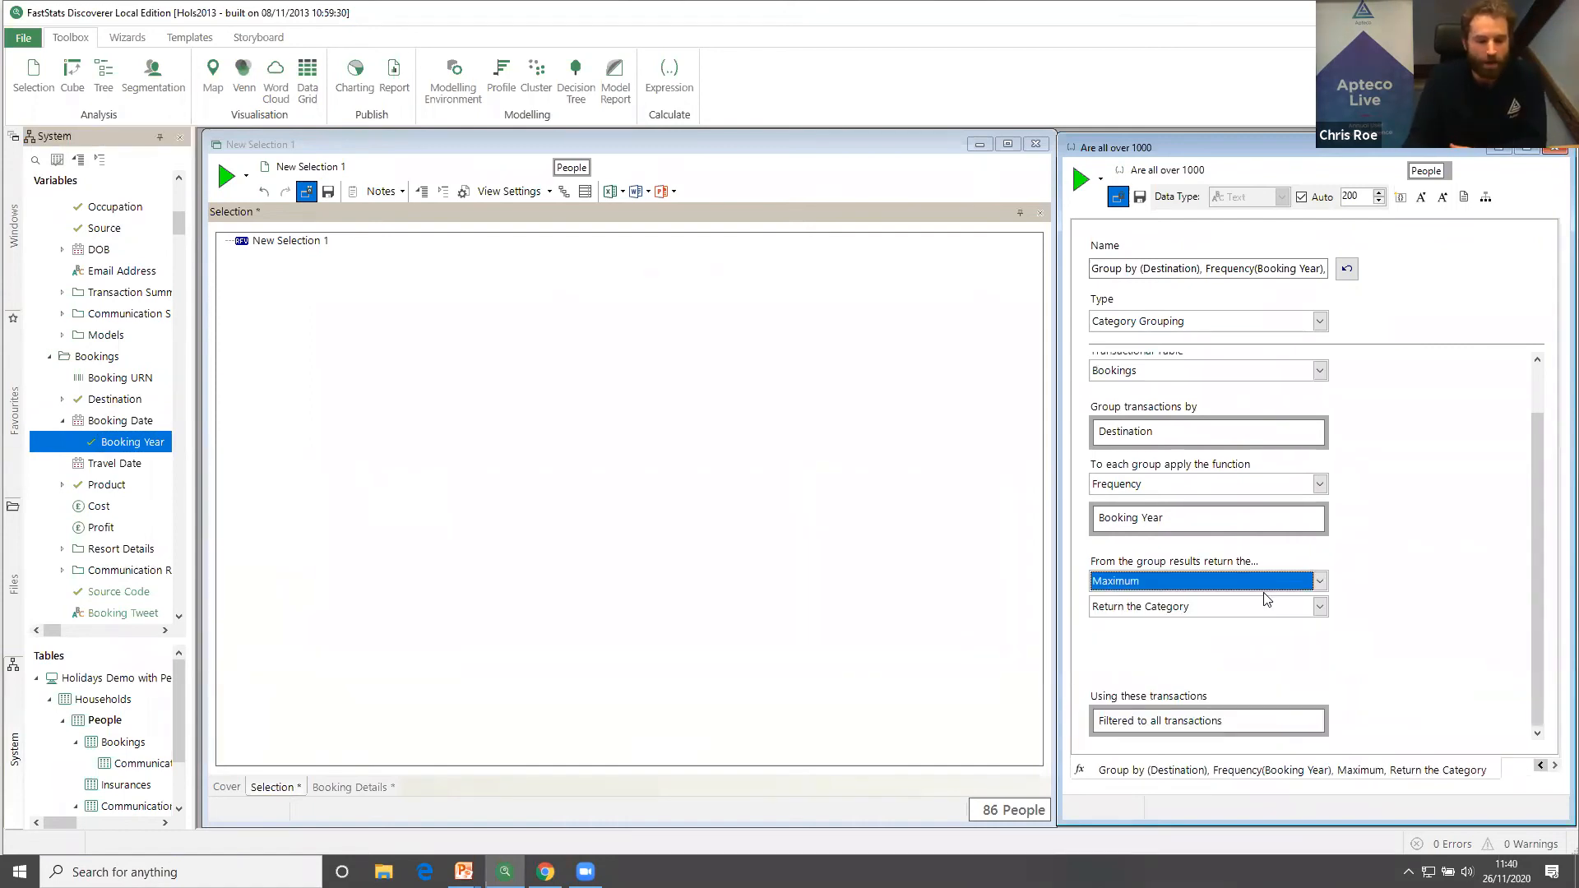
{"action": "left_click", "coordinate": [1261, 616]}
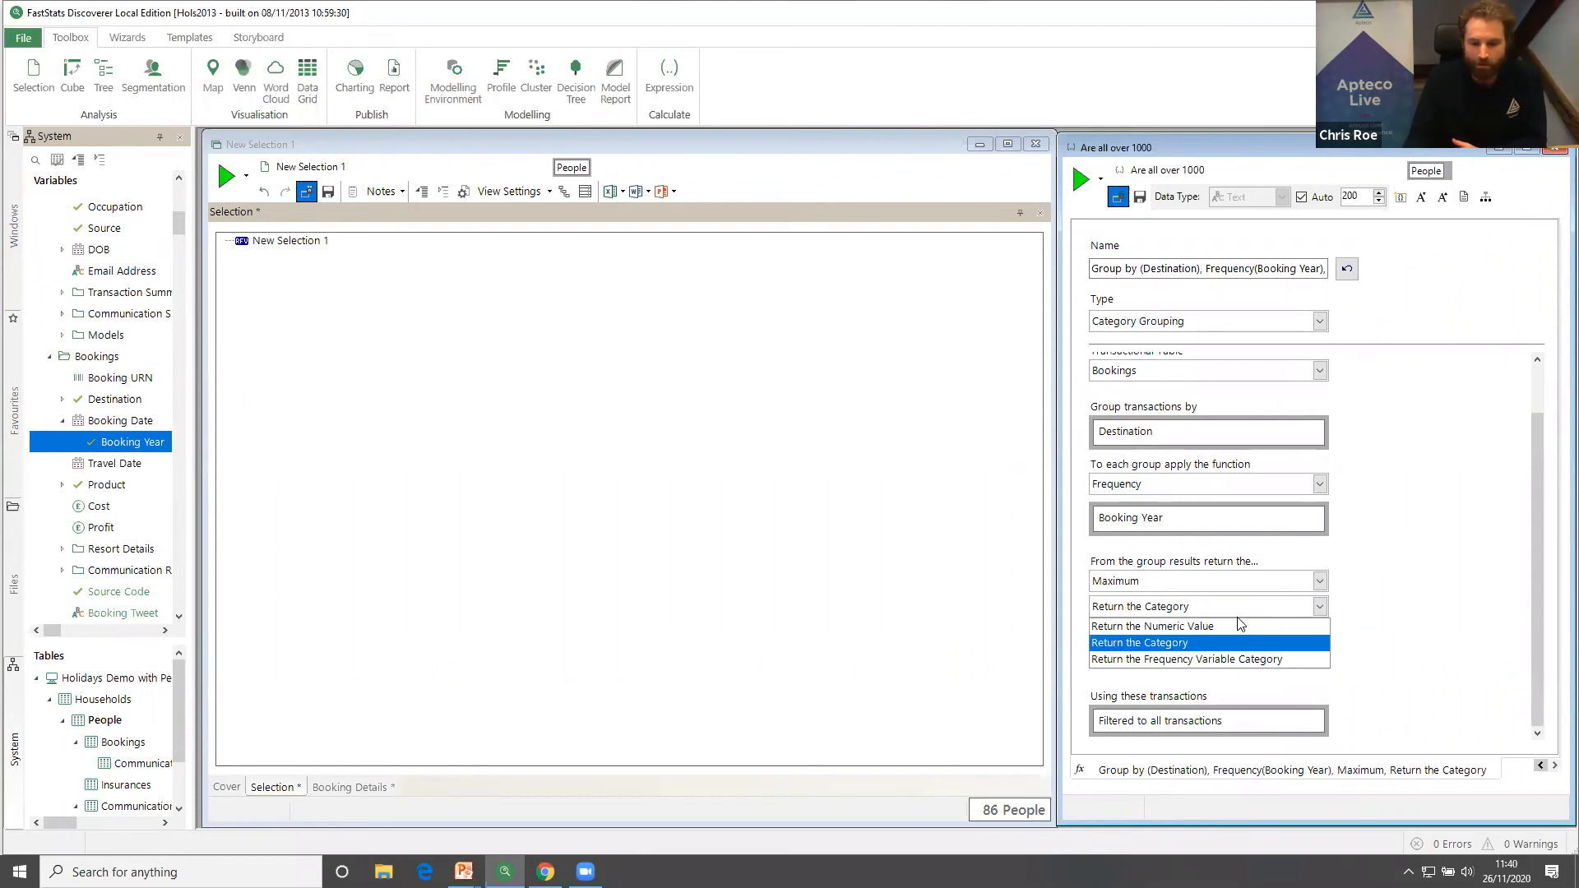
{"action": "left_click", "coordinate": [1237, 618]}
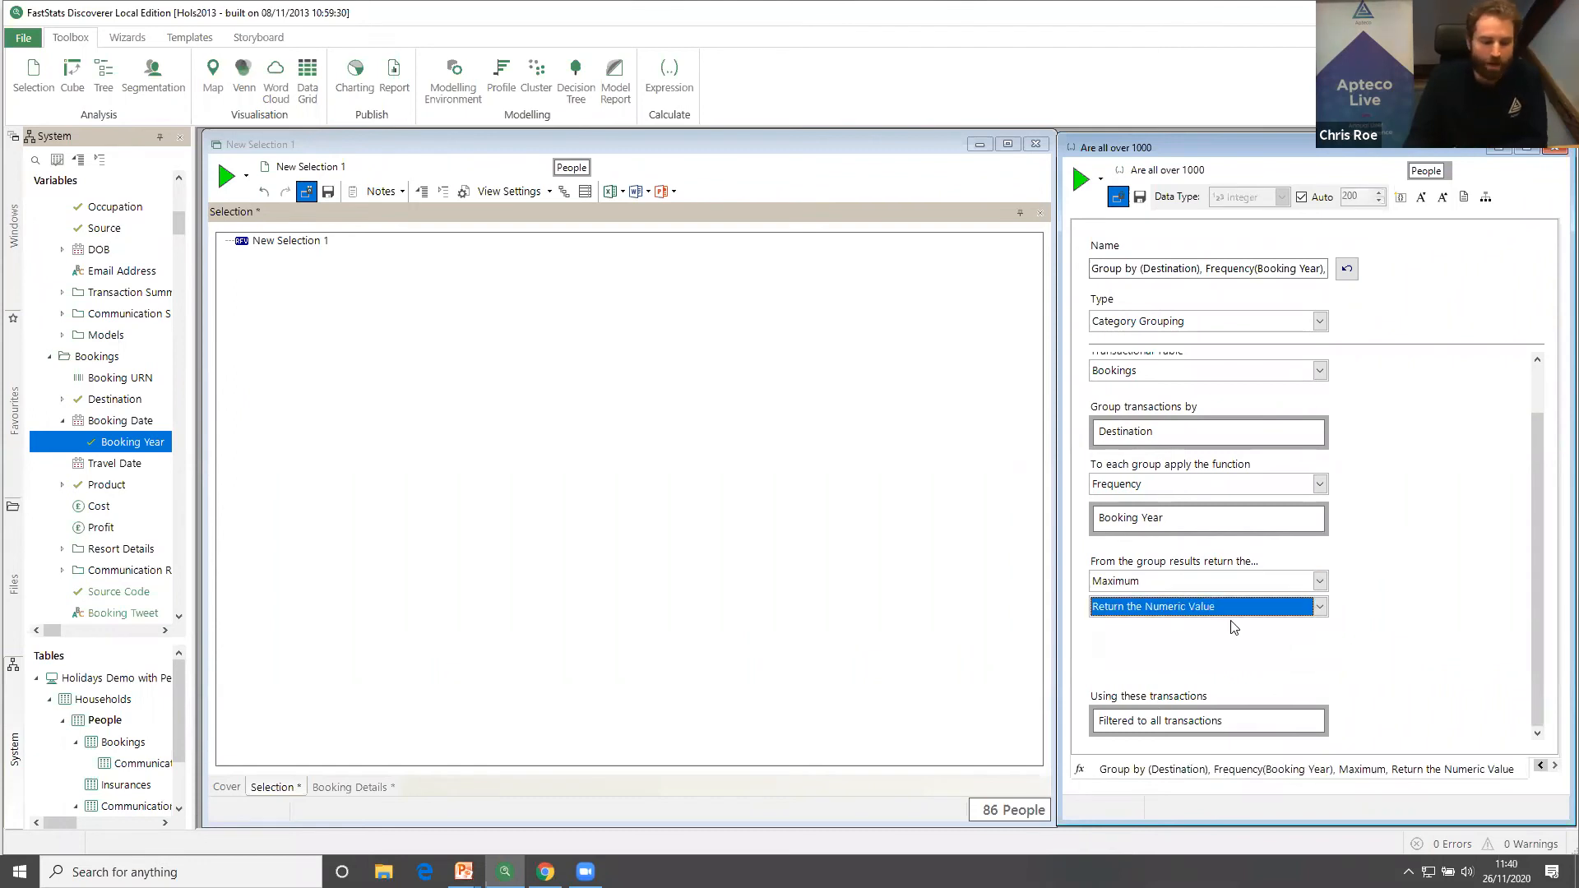
Rename the expression as "Maximum bookings in a destination/year" and add it as a column to the Booking Details grid.
{"action": "left_click", "coordinate": [1194, 169]}
{"action": "type", "text": "Maximum bookings in a destination/"}
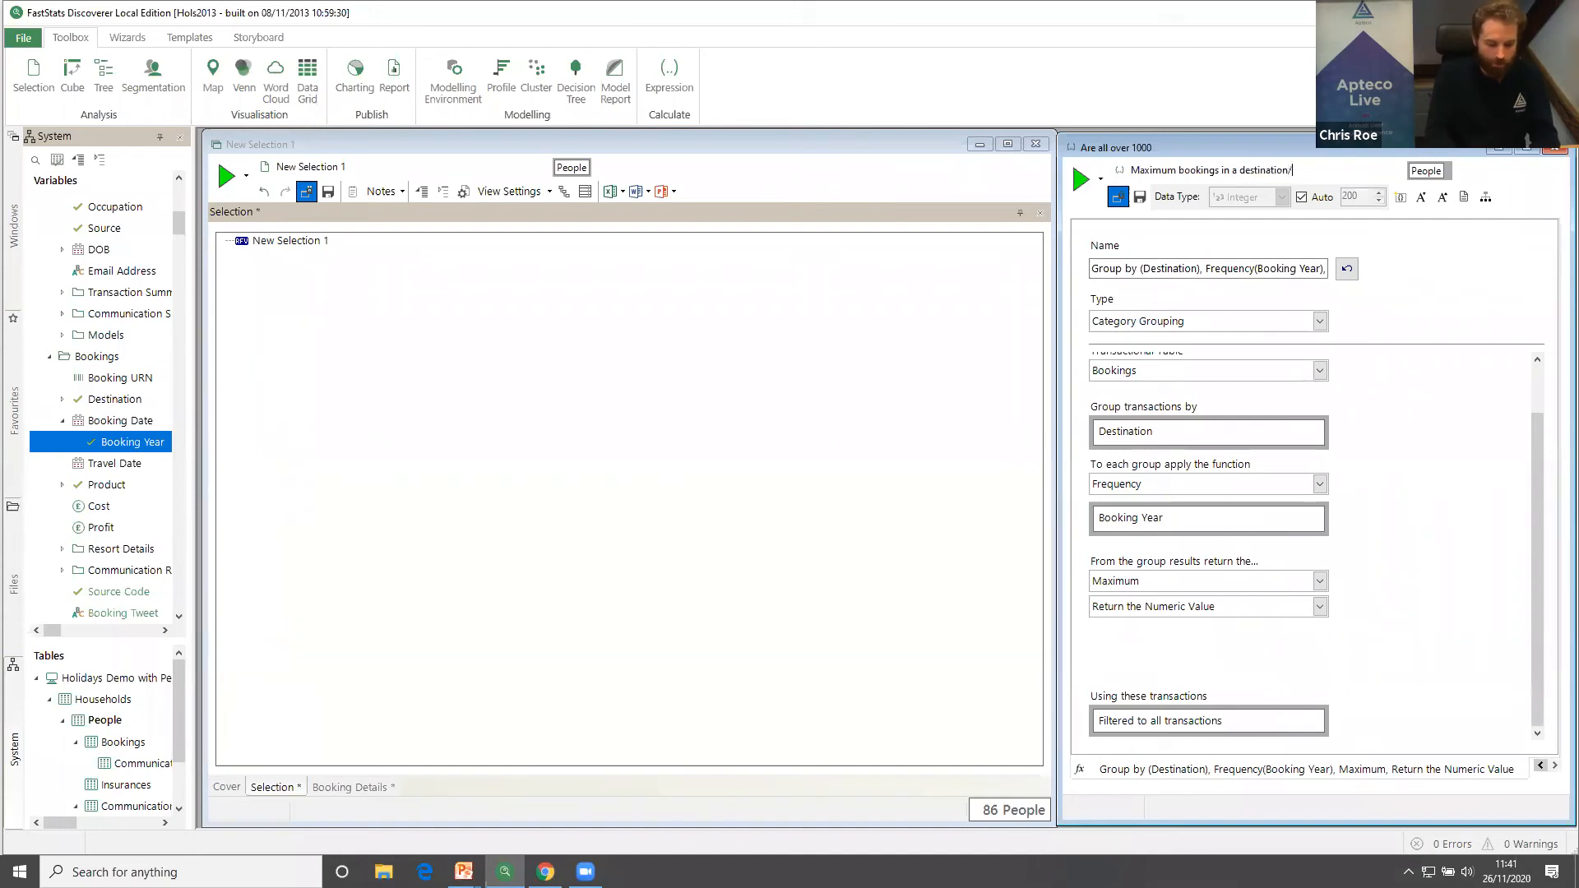
{"action": "type", "text": "ar"}
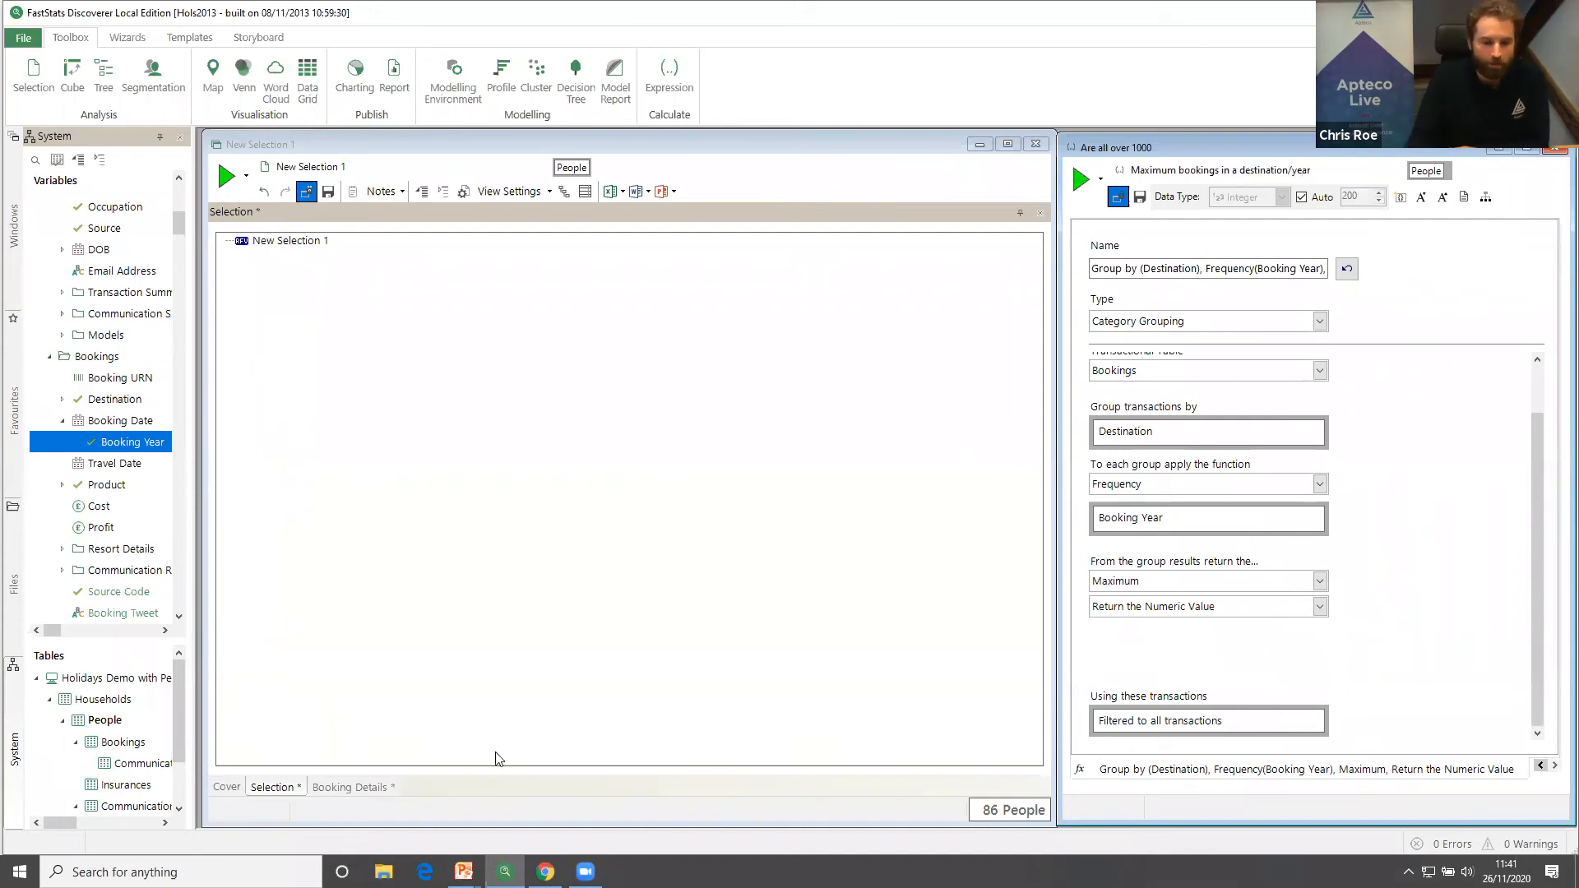
{"action": "left_click_drag", "start_coordinate": [1119, 171], "coordinate": [732, 457]}
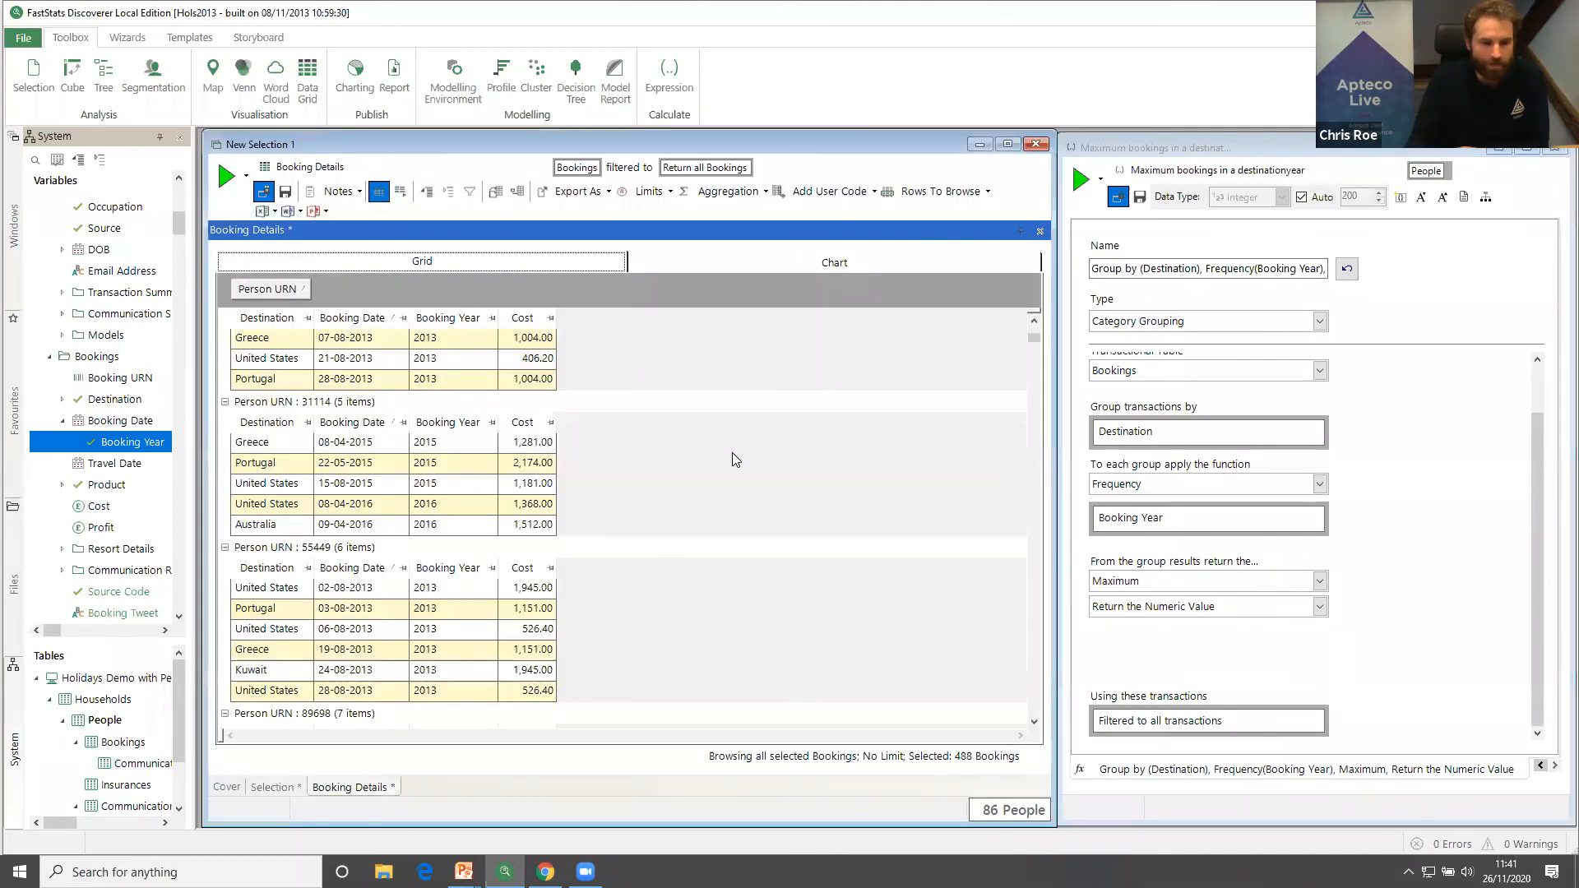
Delete New Selection 1 from the selection, leaving an empty People selection.
{"action": "left_click", "coordinate": [297, 787]}
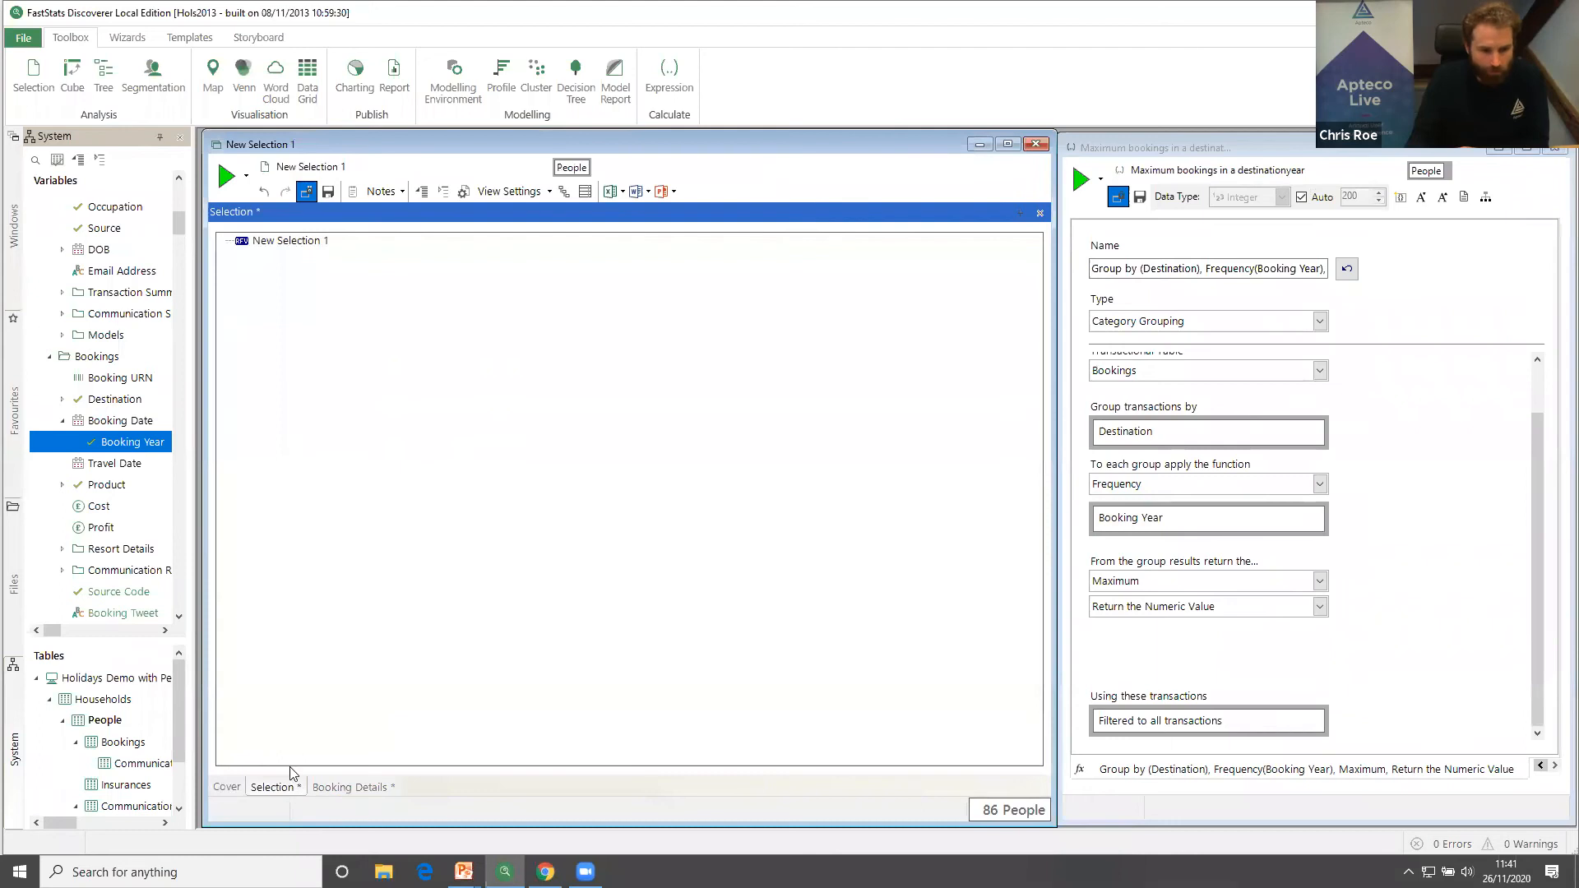
{"action": "left_click", "coordinate": [275, 247]}
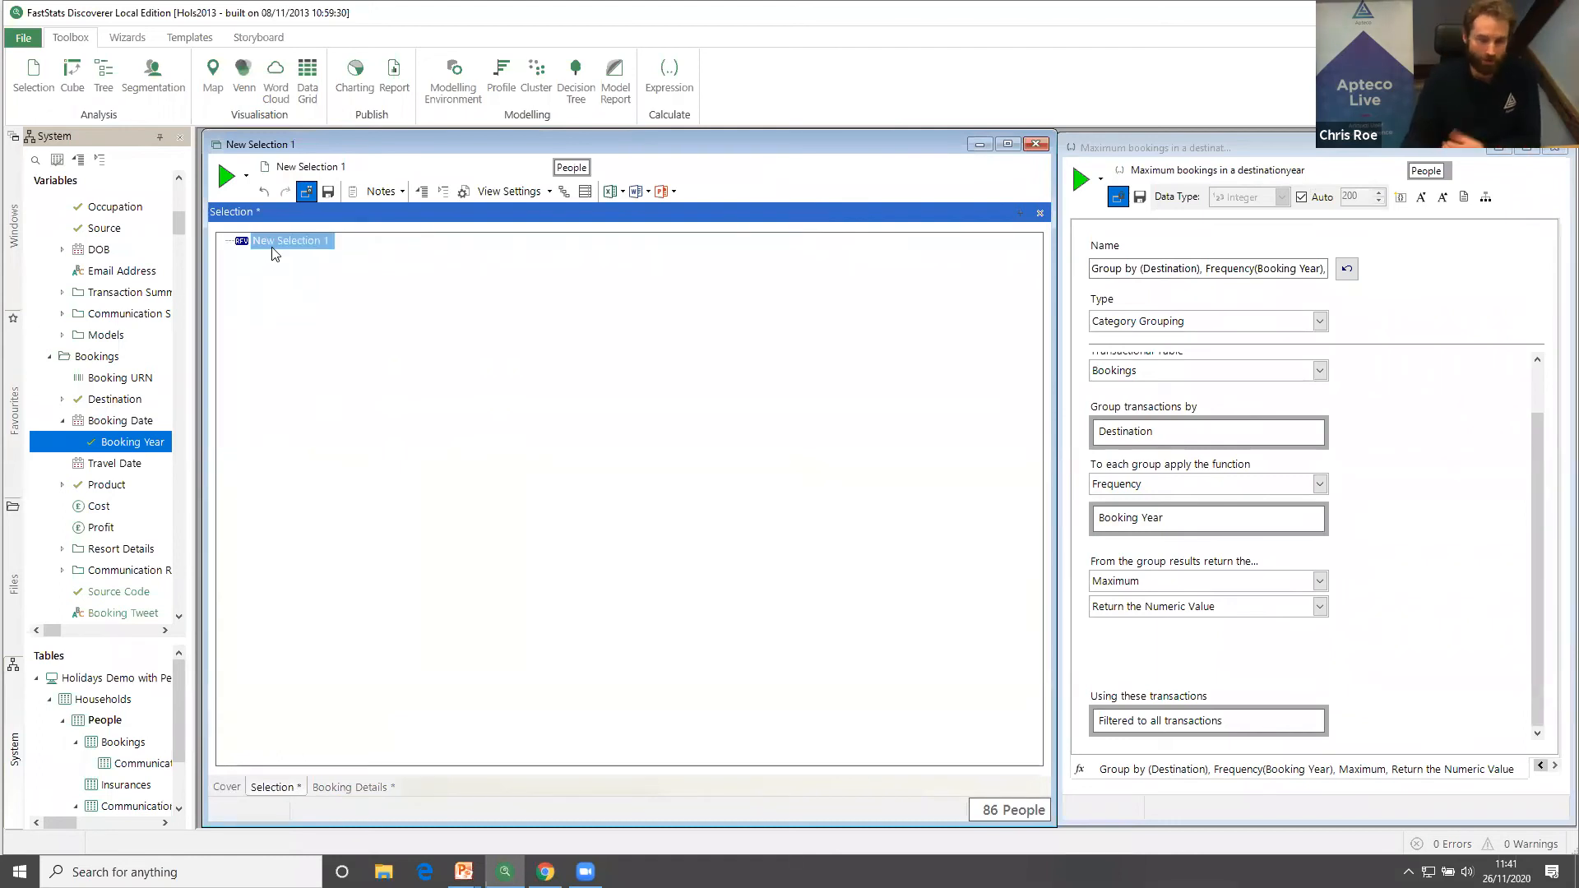
{"action": "right_click", "coordinate": [272, 248]}
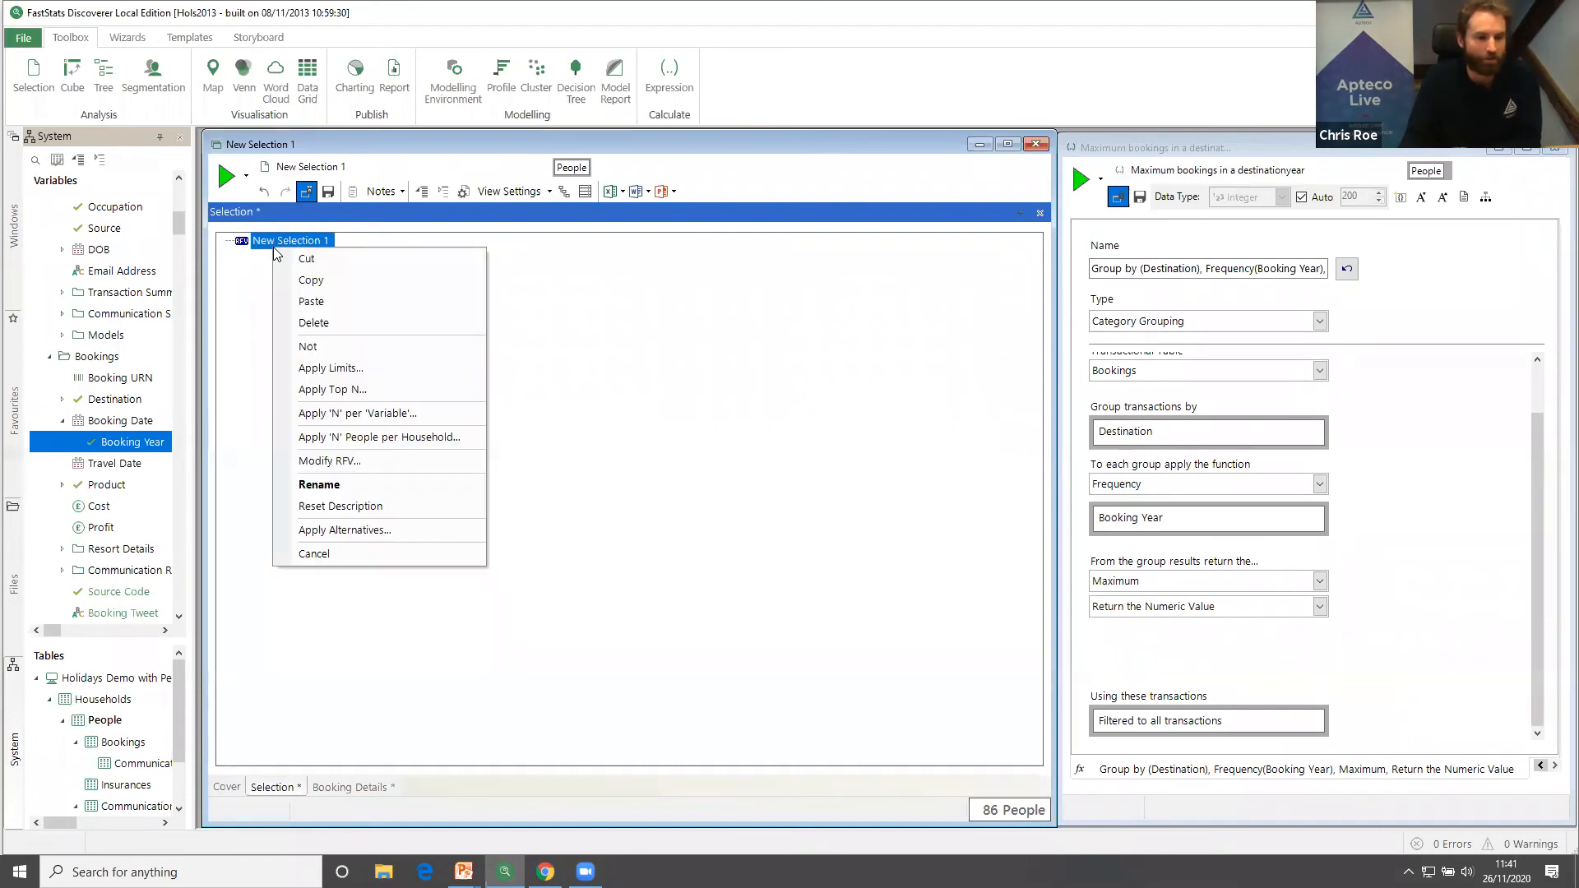
{"action": "left_click", "coordinate": [356, 324]}
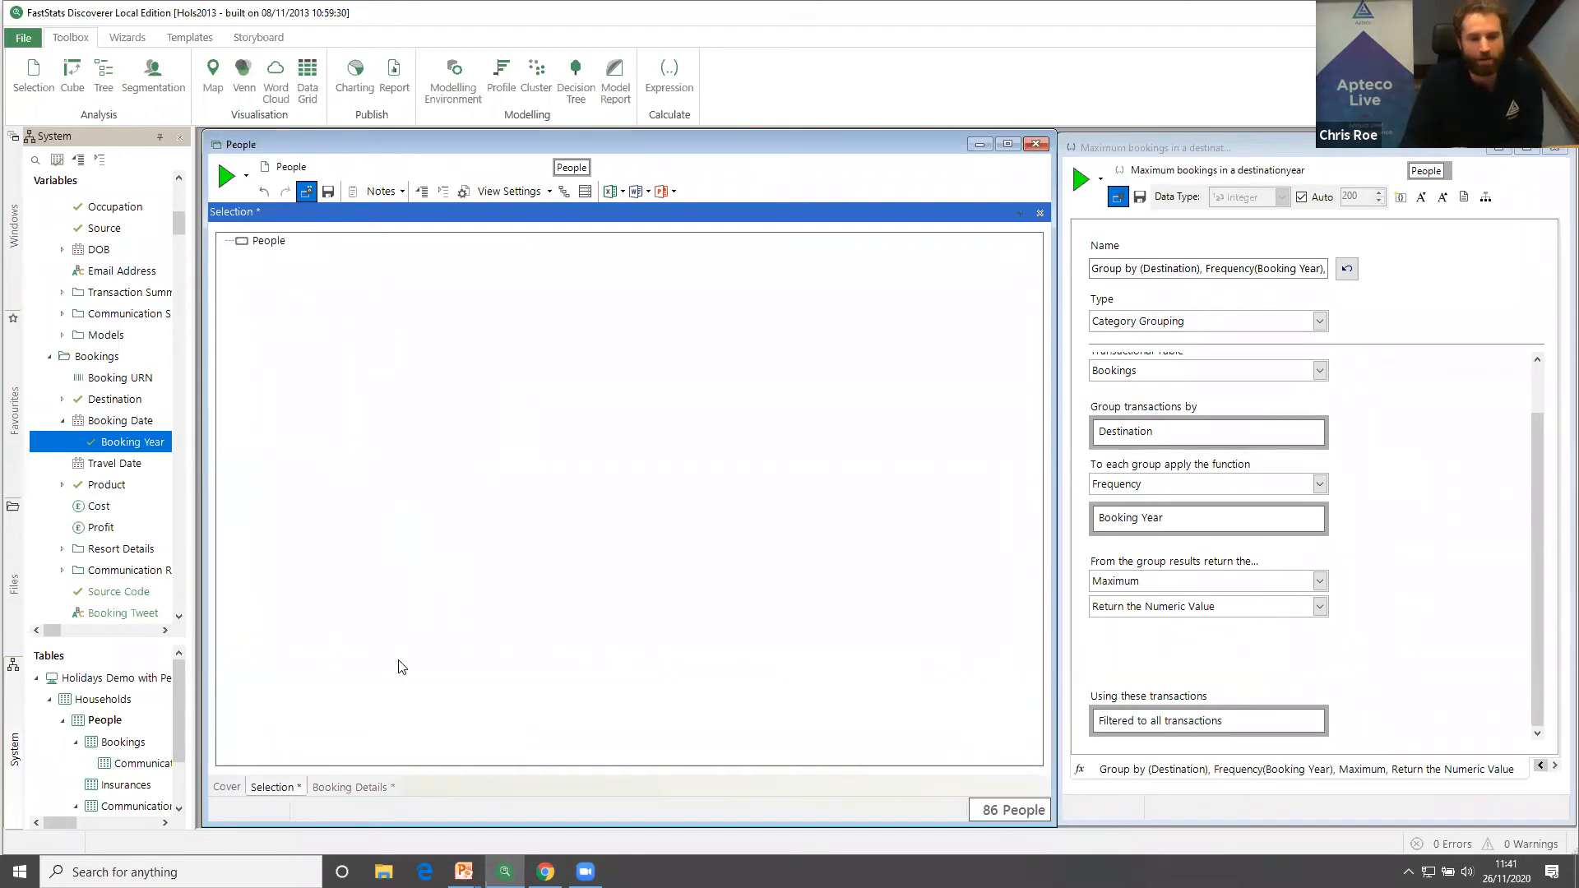
Add the Maximum bookings in a destination/year expression to the People selection with the range >= 6 and run the selection.
{"action": "left_click", "coordinate": [362, 787]}
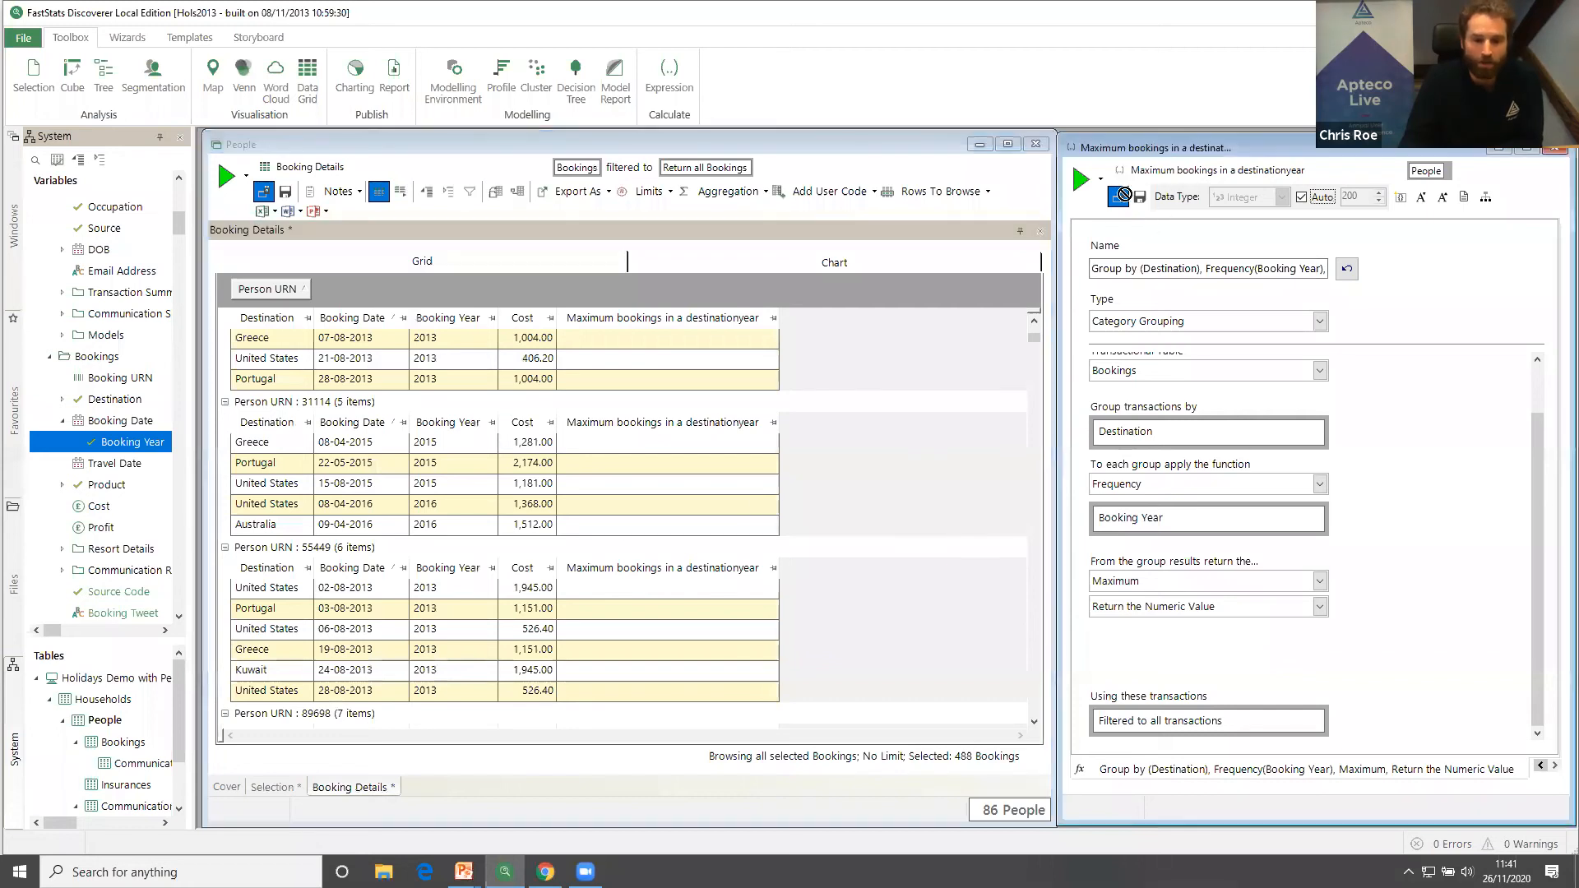
{"action": "left_click", "coordinate": [270, 787]}
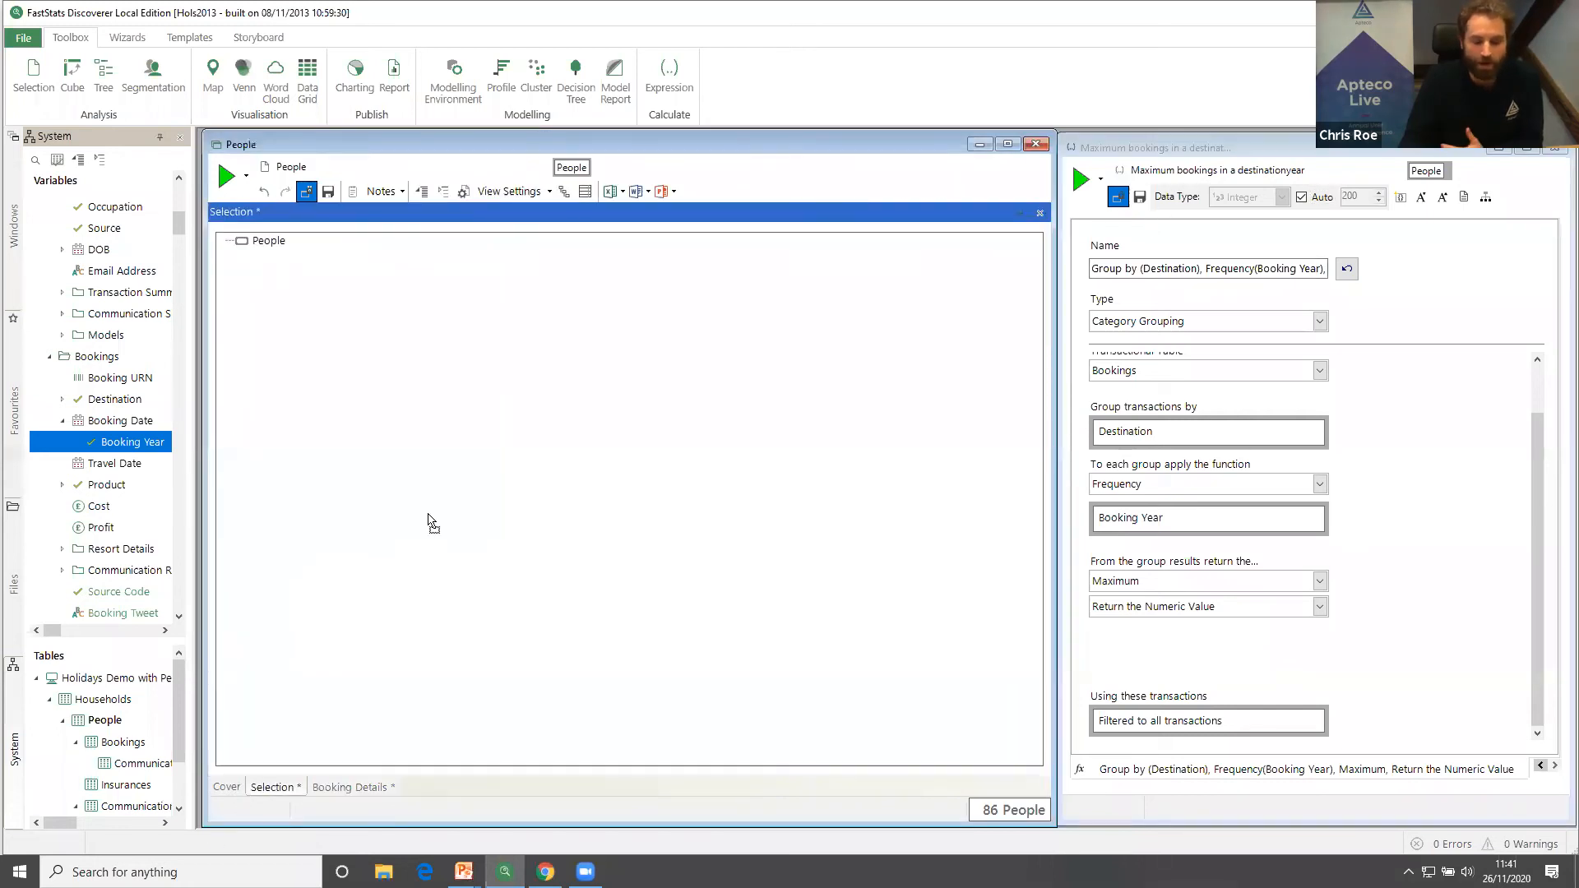
{"action": "left_click_drag", "start_coordinate": [427, 522], "coordinate": [431, 518]}
{"action": "type", "text": ">= 6"}
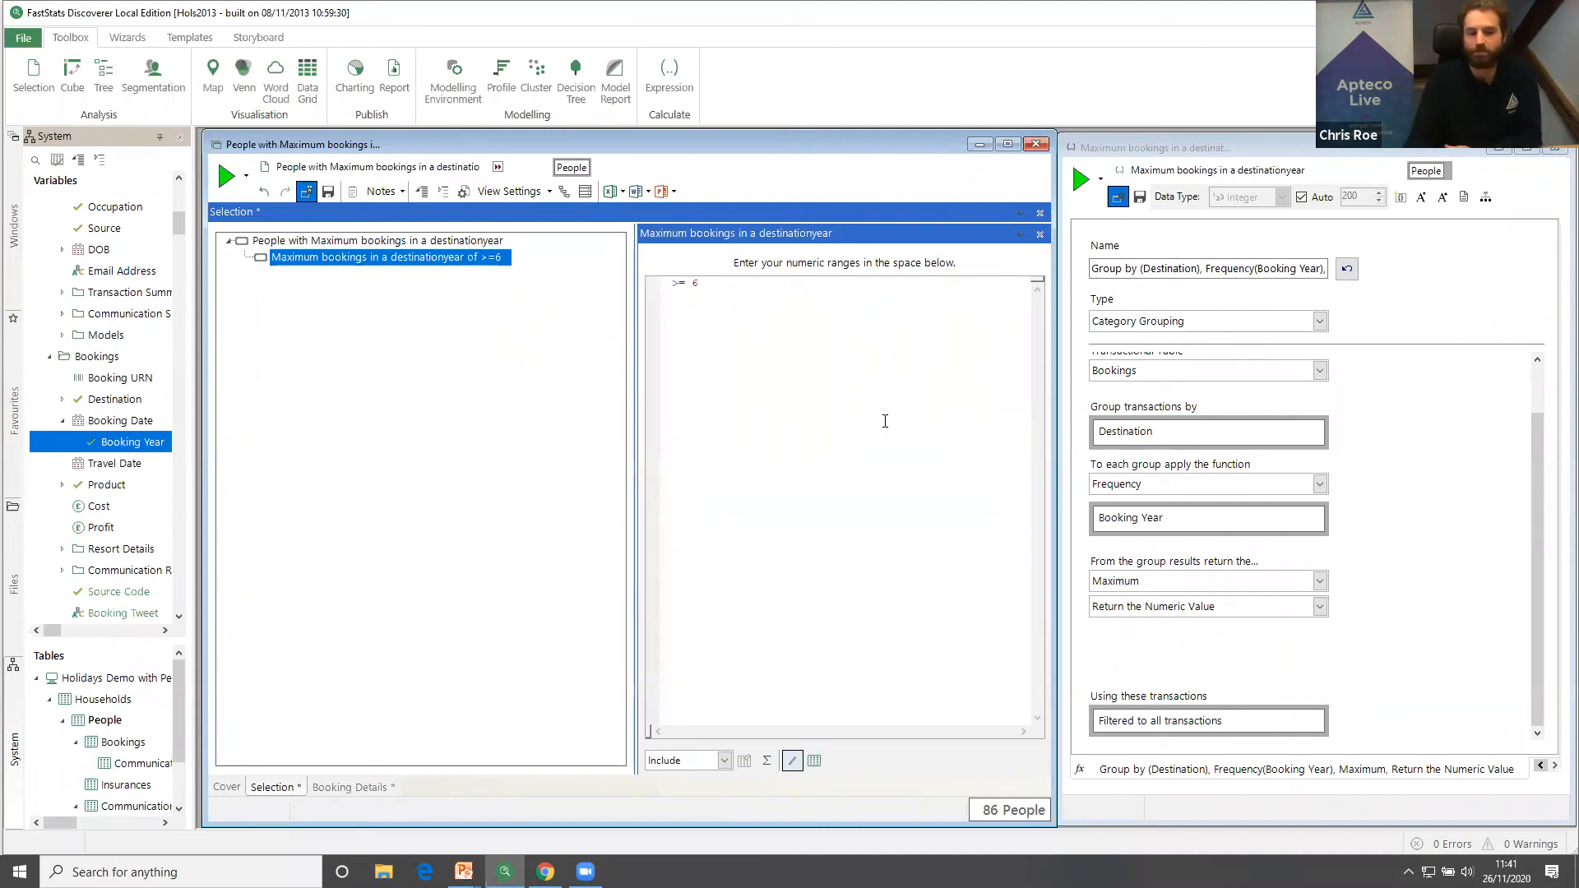
{"action": "left_click", "coordinate": [226, 175]}
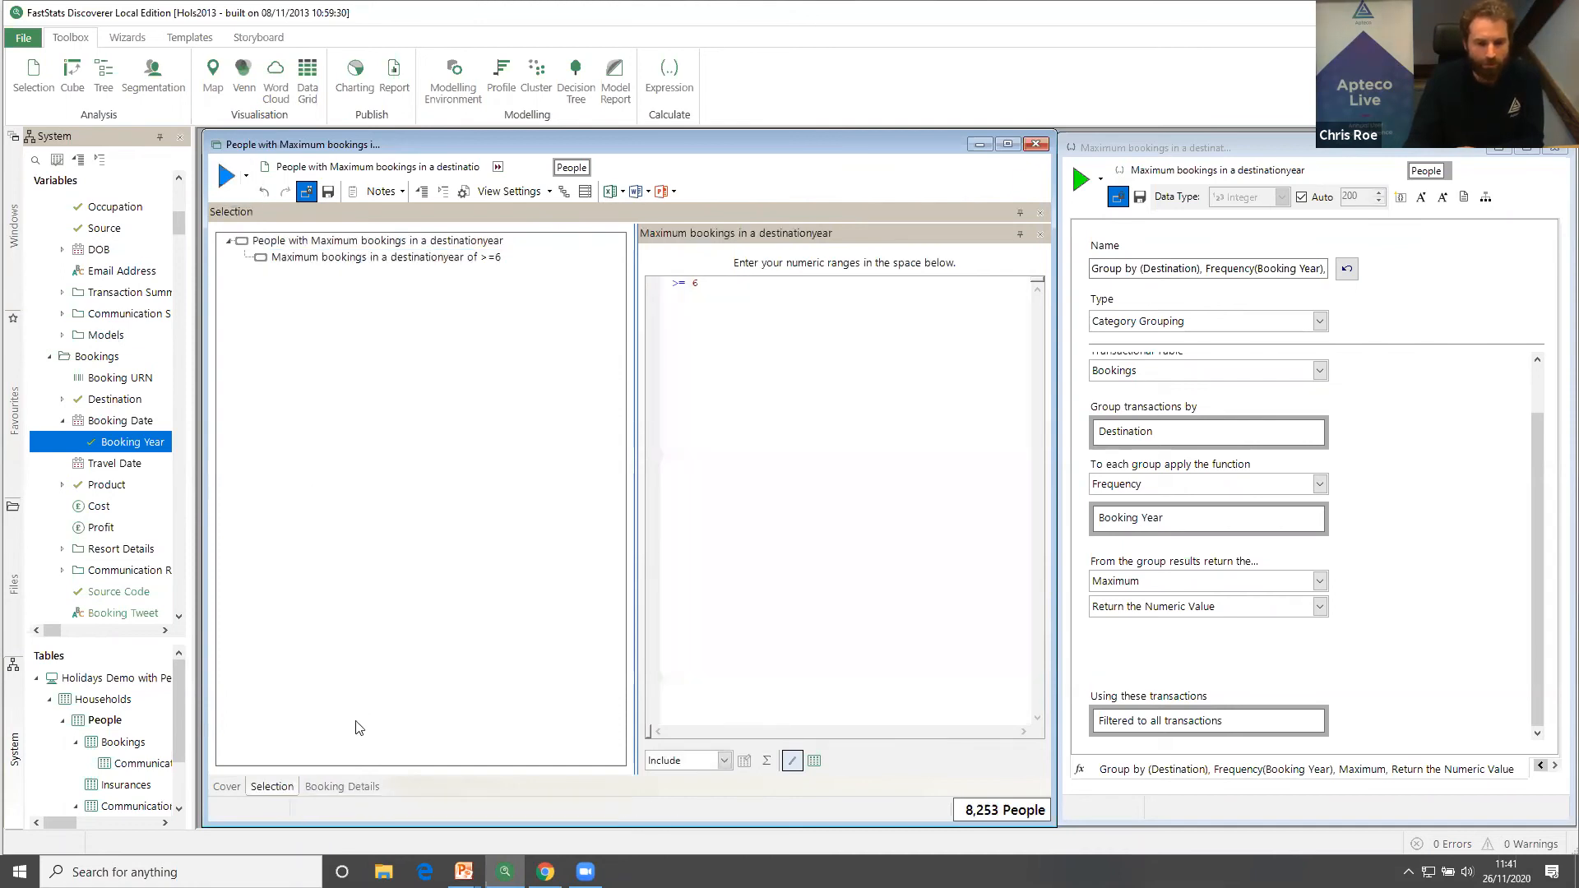
Expand all people in the Booking Details grid and highlight the 2015 United States bookings of a person whose maximum is 6.
{"action": "left_click", "coordinate": [343, 787]}
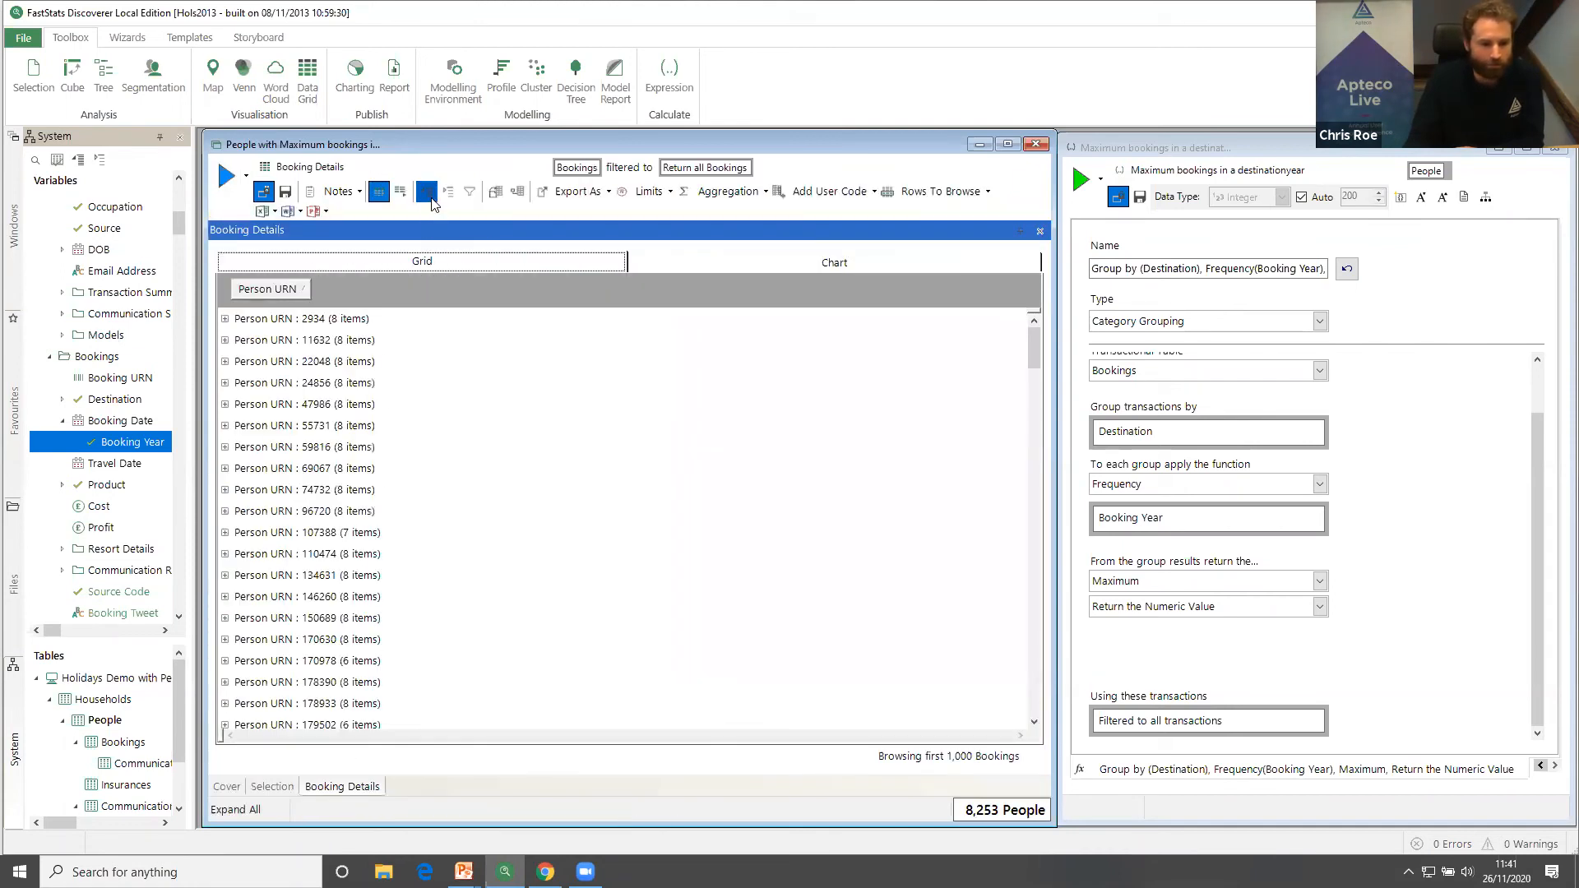
{"action": "left_click", "coordinate": [427, 191]}
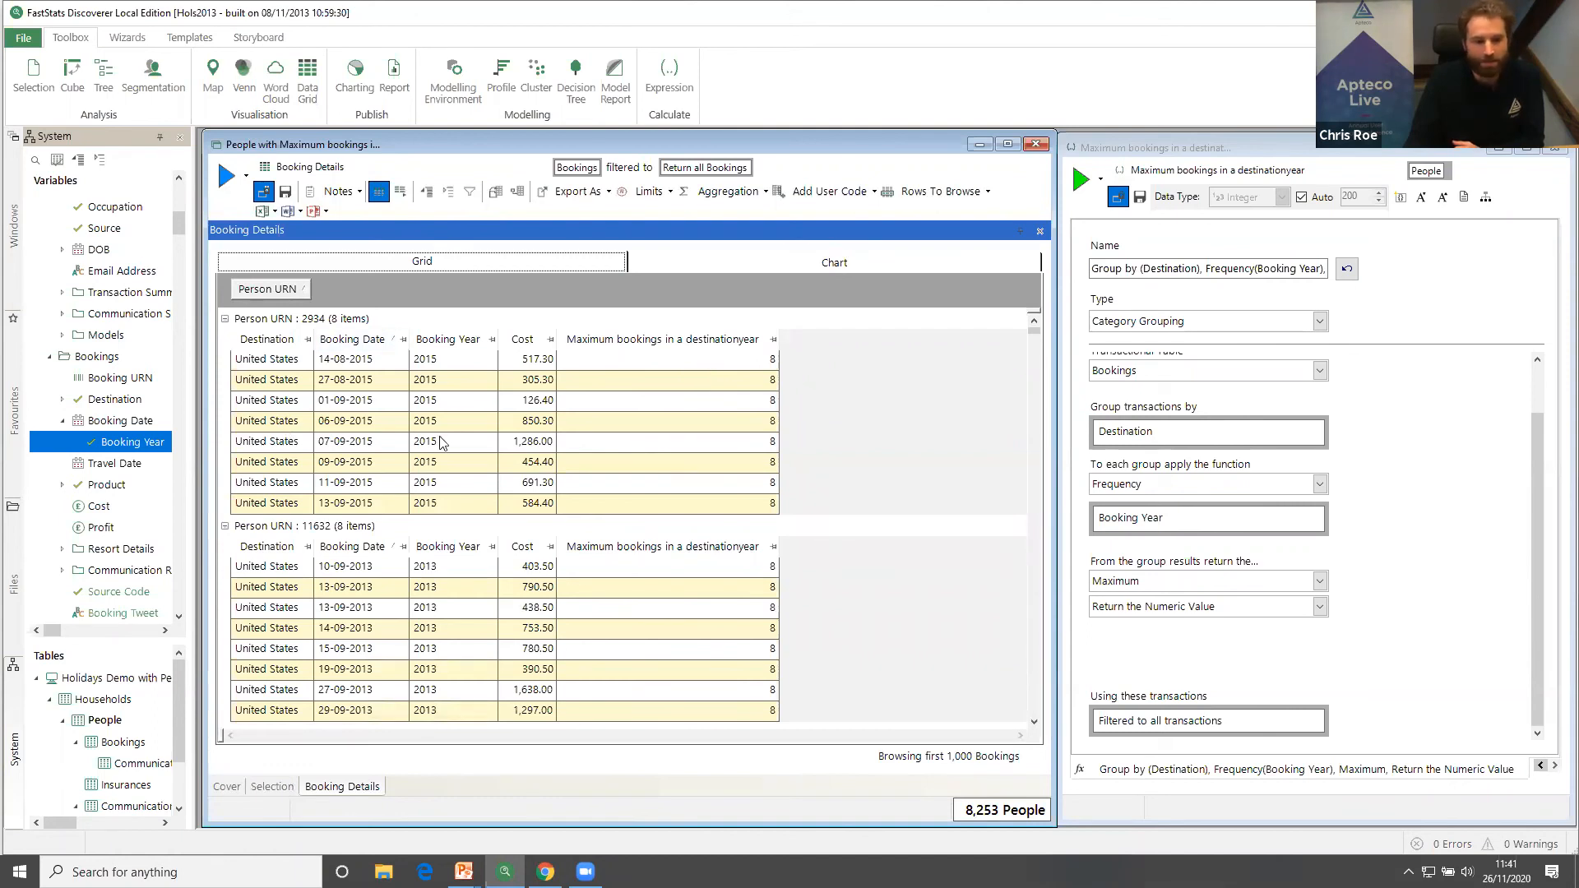
{"action": "scroll", "coordinate": [517, 629], "scroll_direction": "down", "scroll_amount": 5}
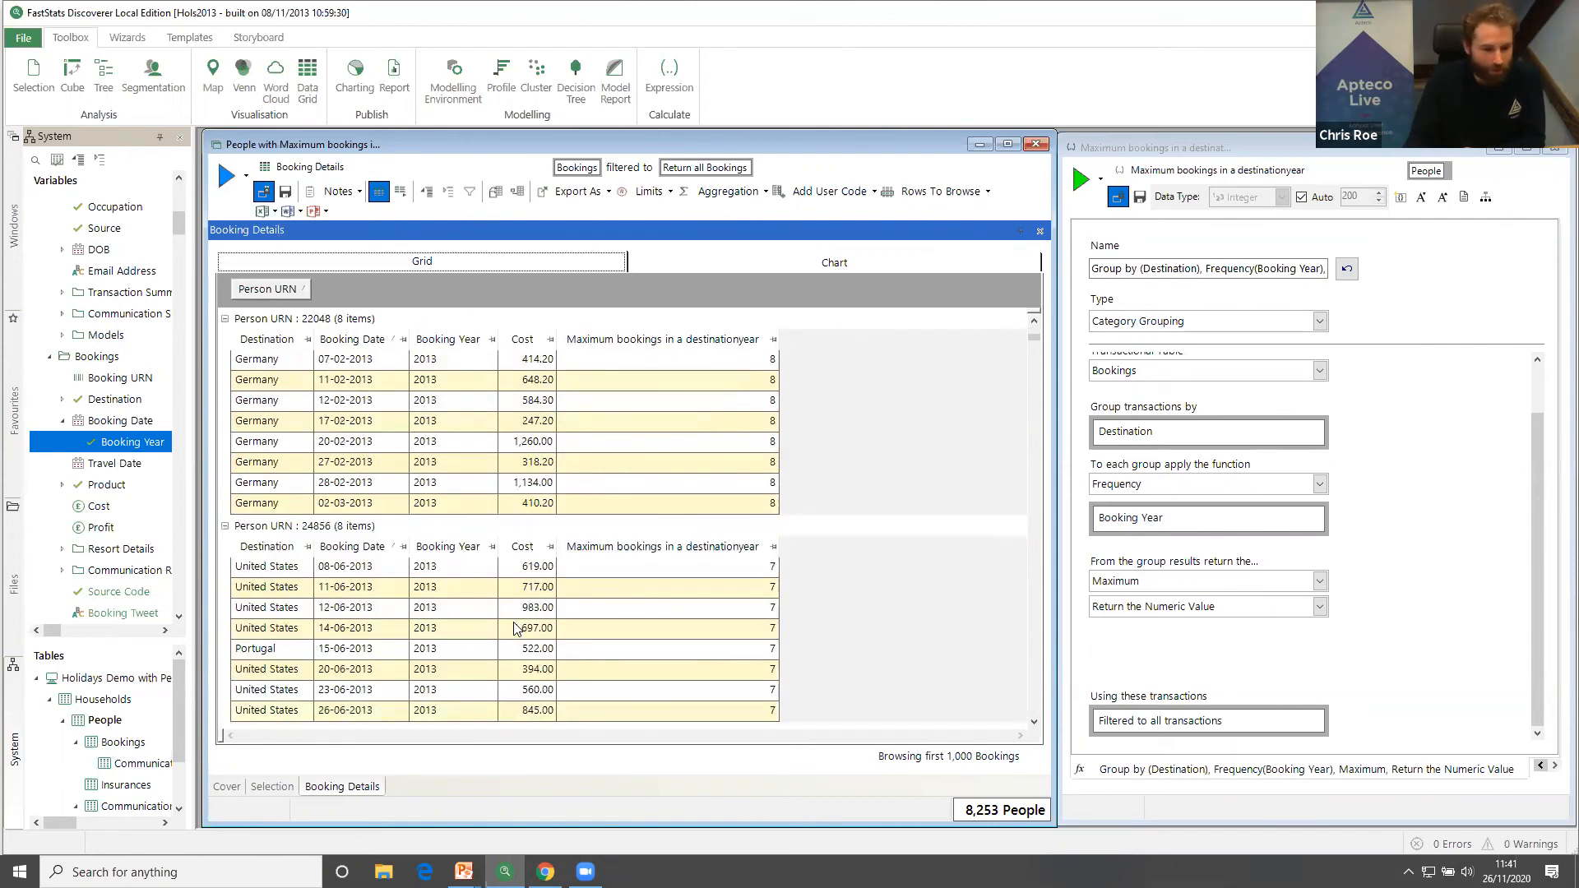
{"action": "scroll", "coordinate": [421, 552], "scroll_direction": "down", "scroll_amount": 10}
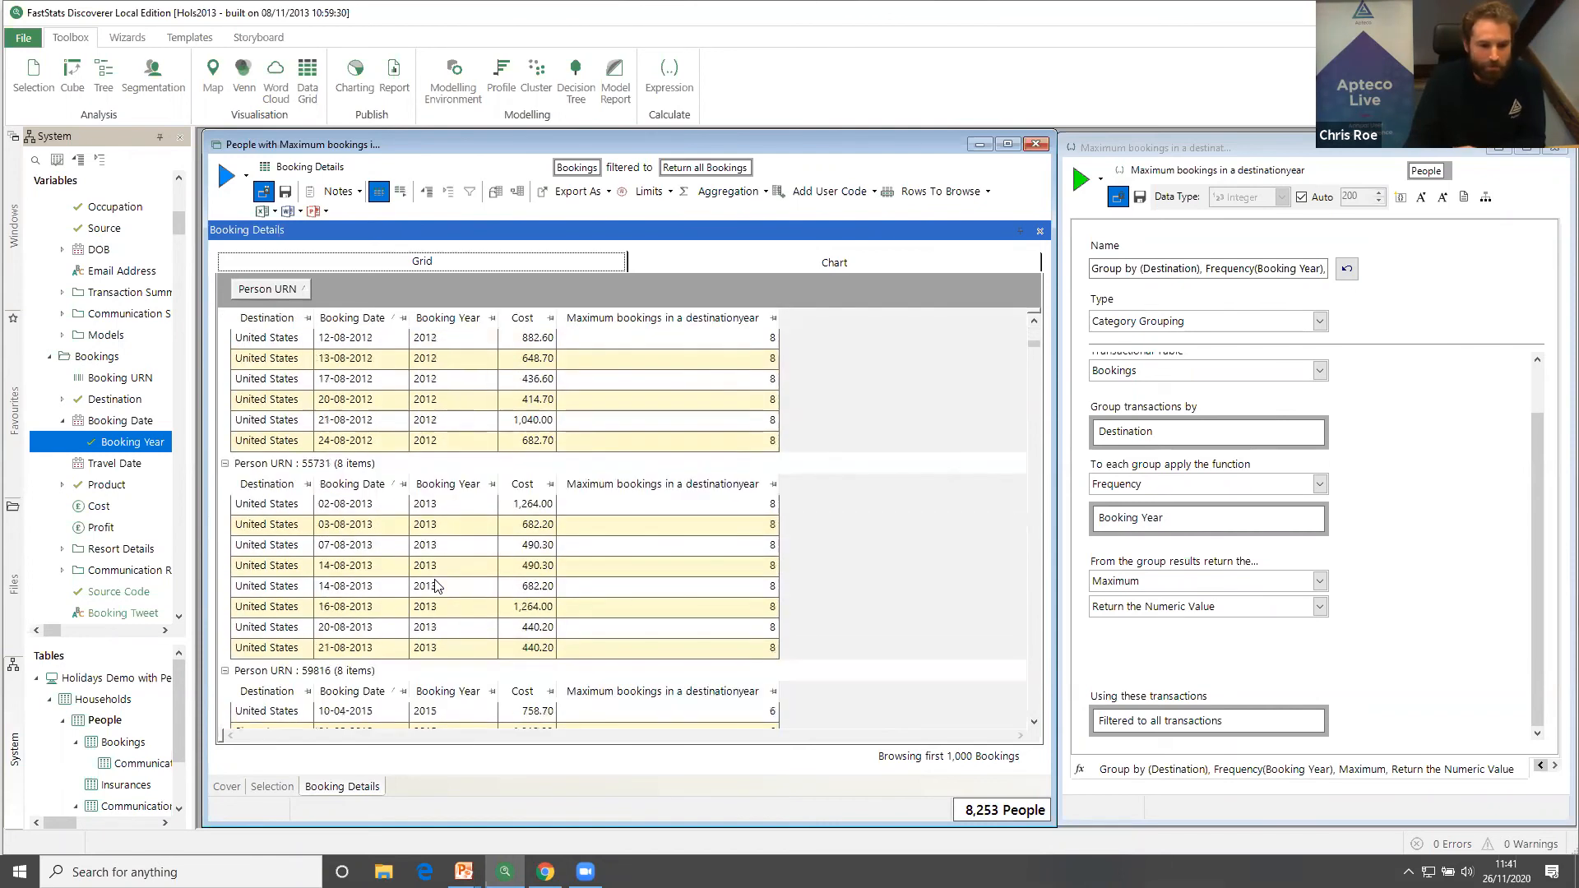
{"action": "scroll", "coordinate": [436, 586], "scroll_direction": "down", "scroll_amount": 1}
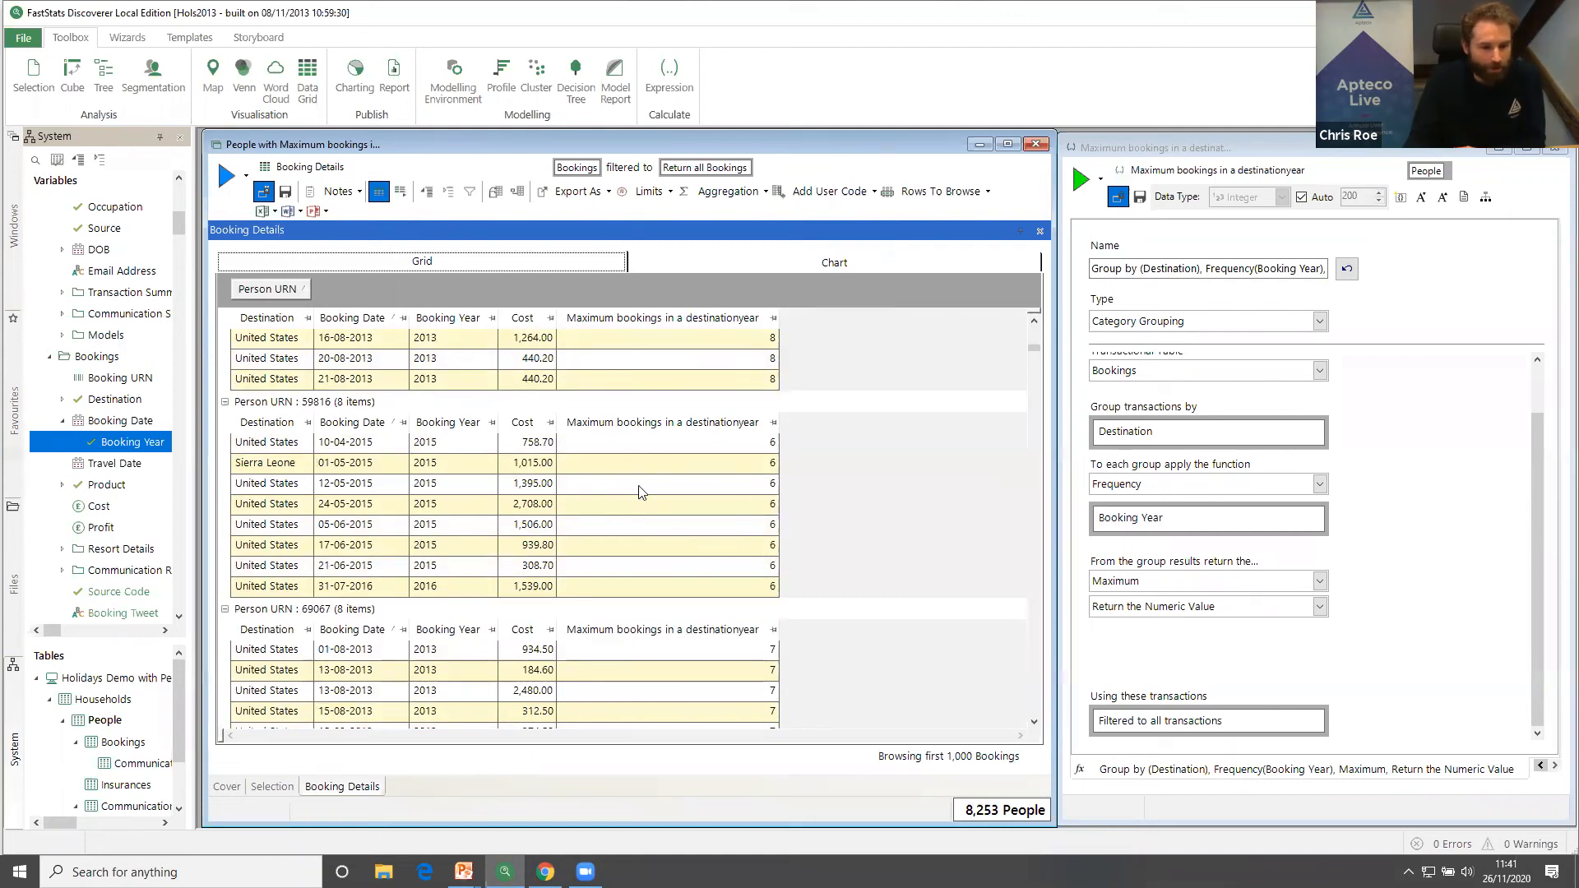
{"action": "left_click", "coordinate": [420, 451]}
{"action": "left_click_drag", "start_coordinate": [436, 489], "coordinate": [431, 566]}
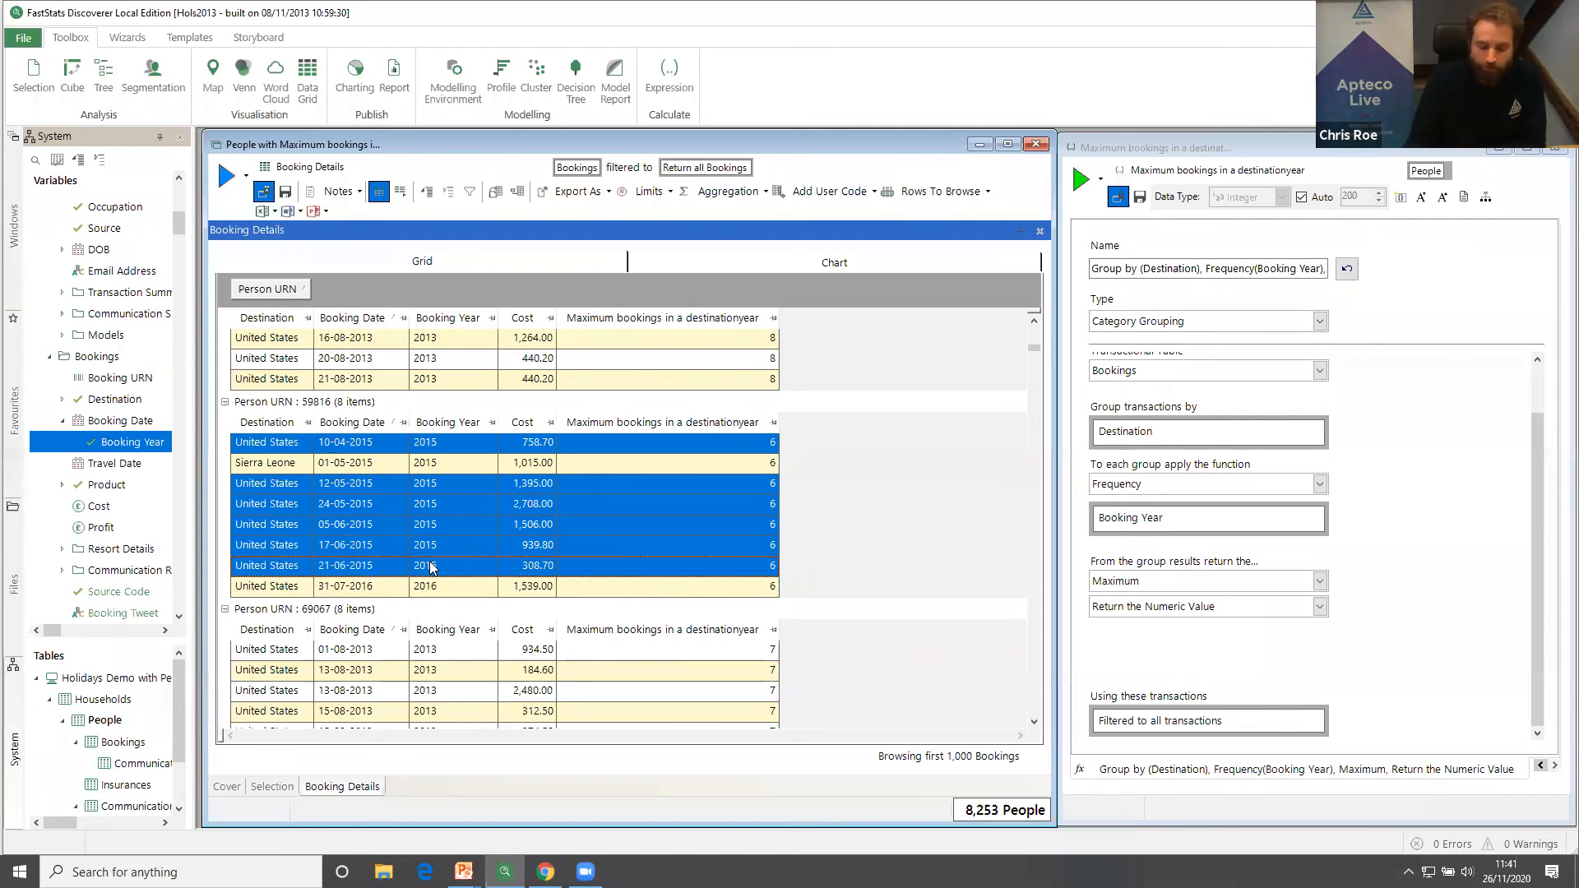
Remove the Maximum bookings in a destination/year column from the Booking Details grid.
{"action": "right_click", "coordinate": [672, 319]}
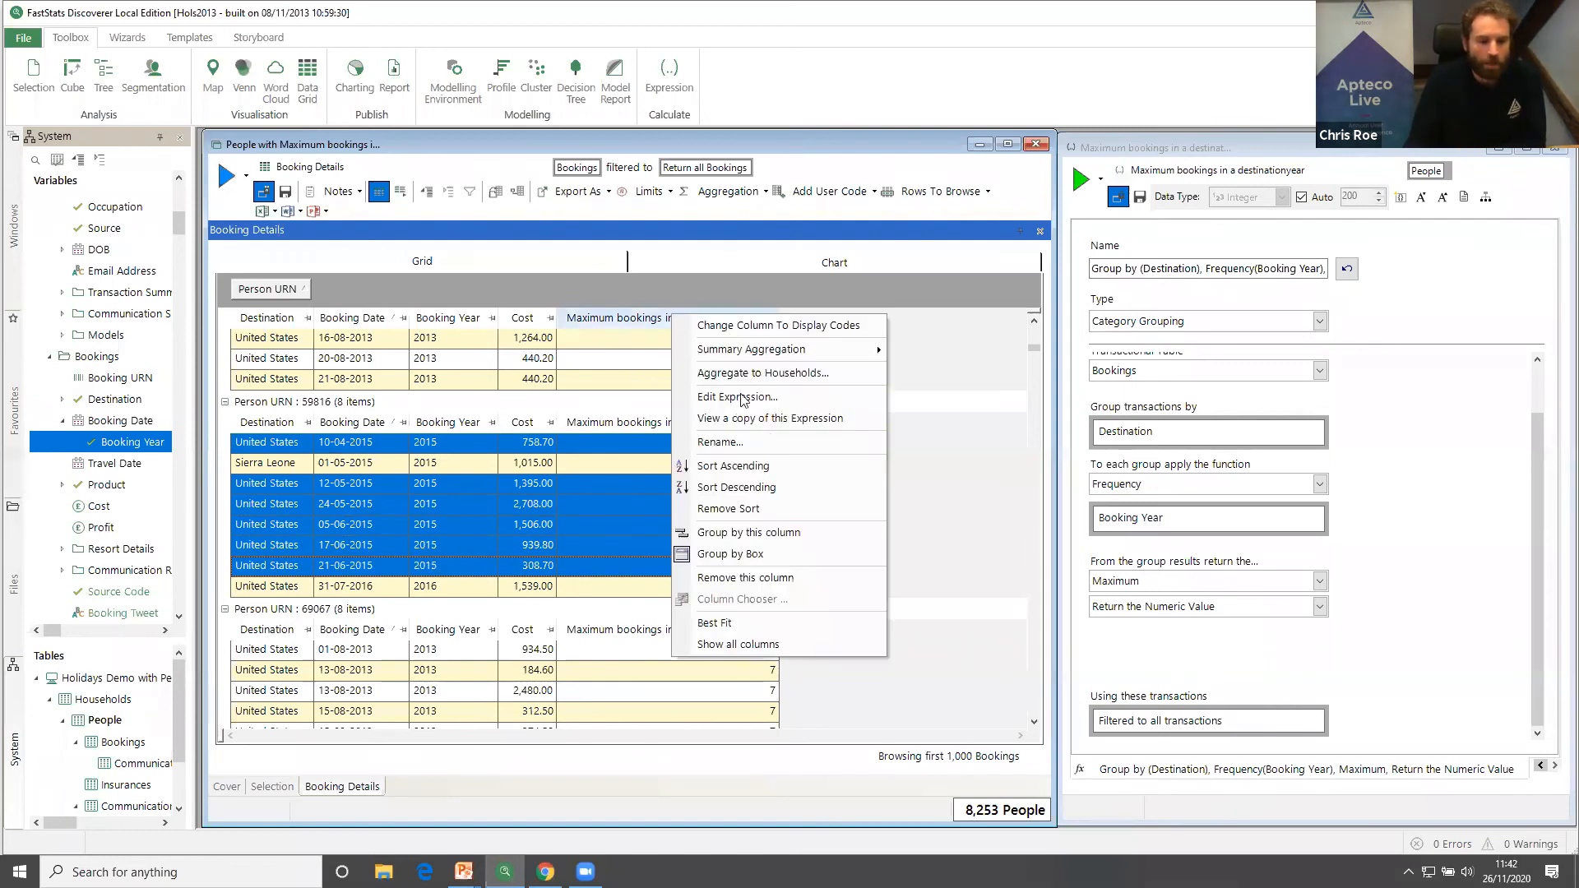
{"action": "left_click", "coordinate": [773, 576]}
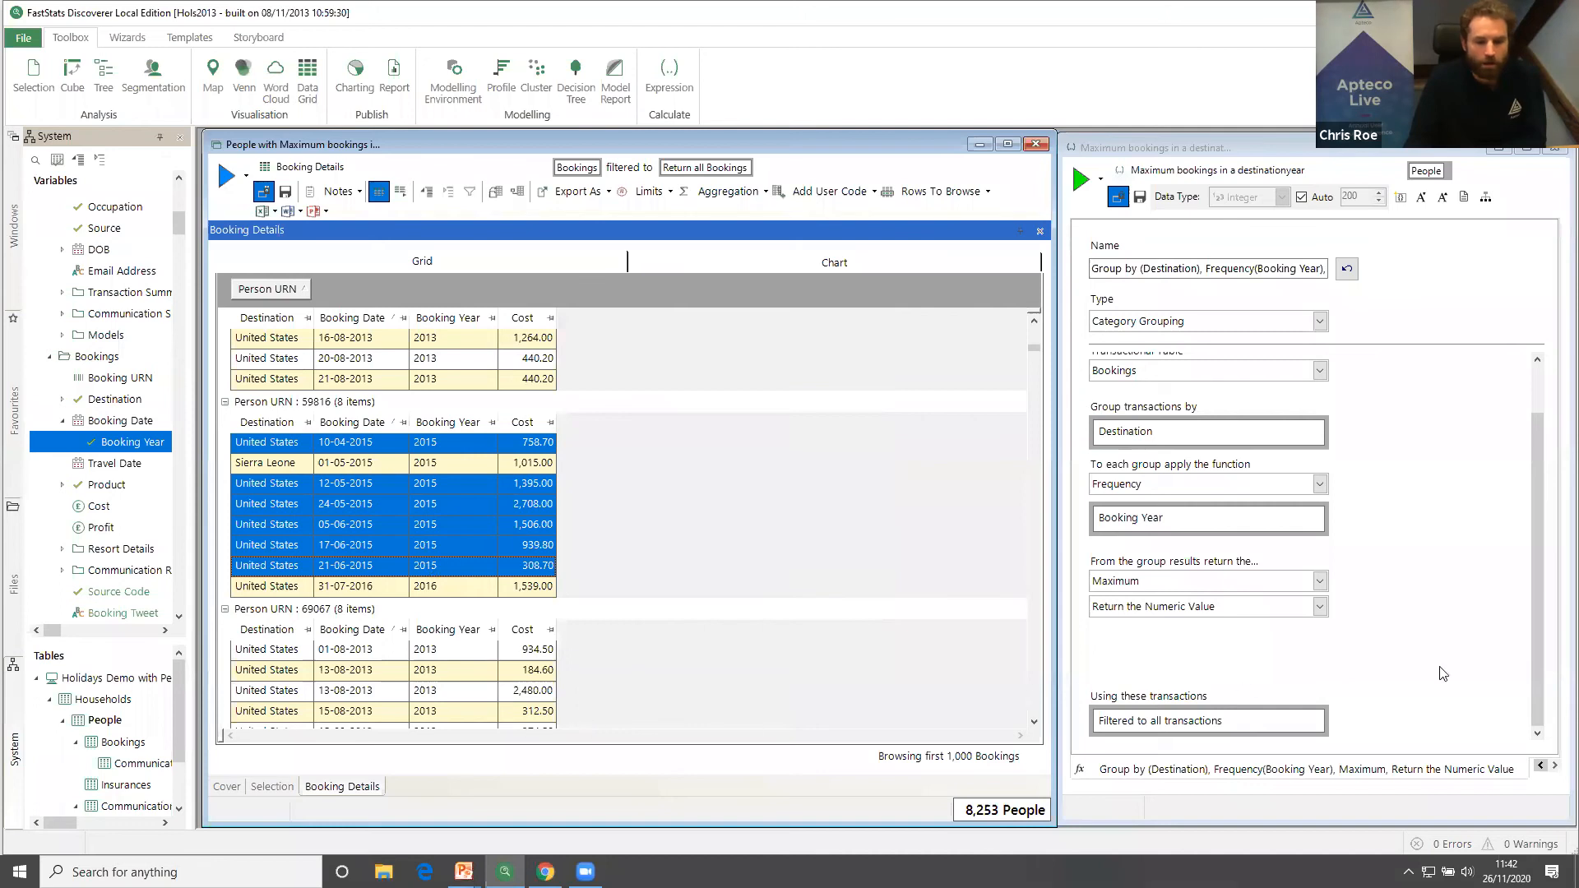
Have the grouping expression return Count Maximum Distinct Frequency Variable, with a minimum value of 1 per Booking Year.
{"action": "left_click", "coordinate": [1452, 587]}
{"action": "left_click", "coordinate": [1320, 581]}
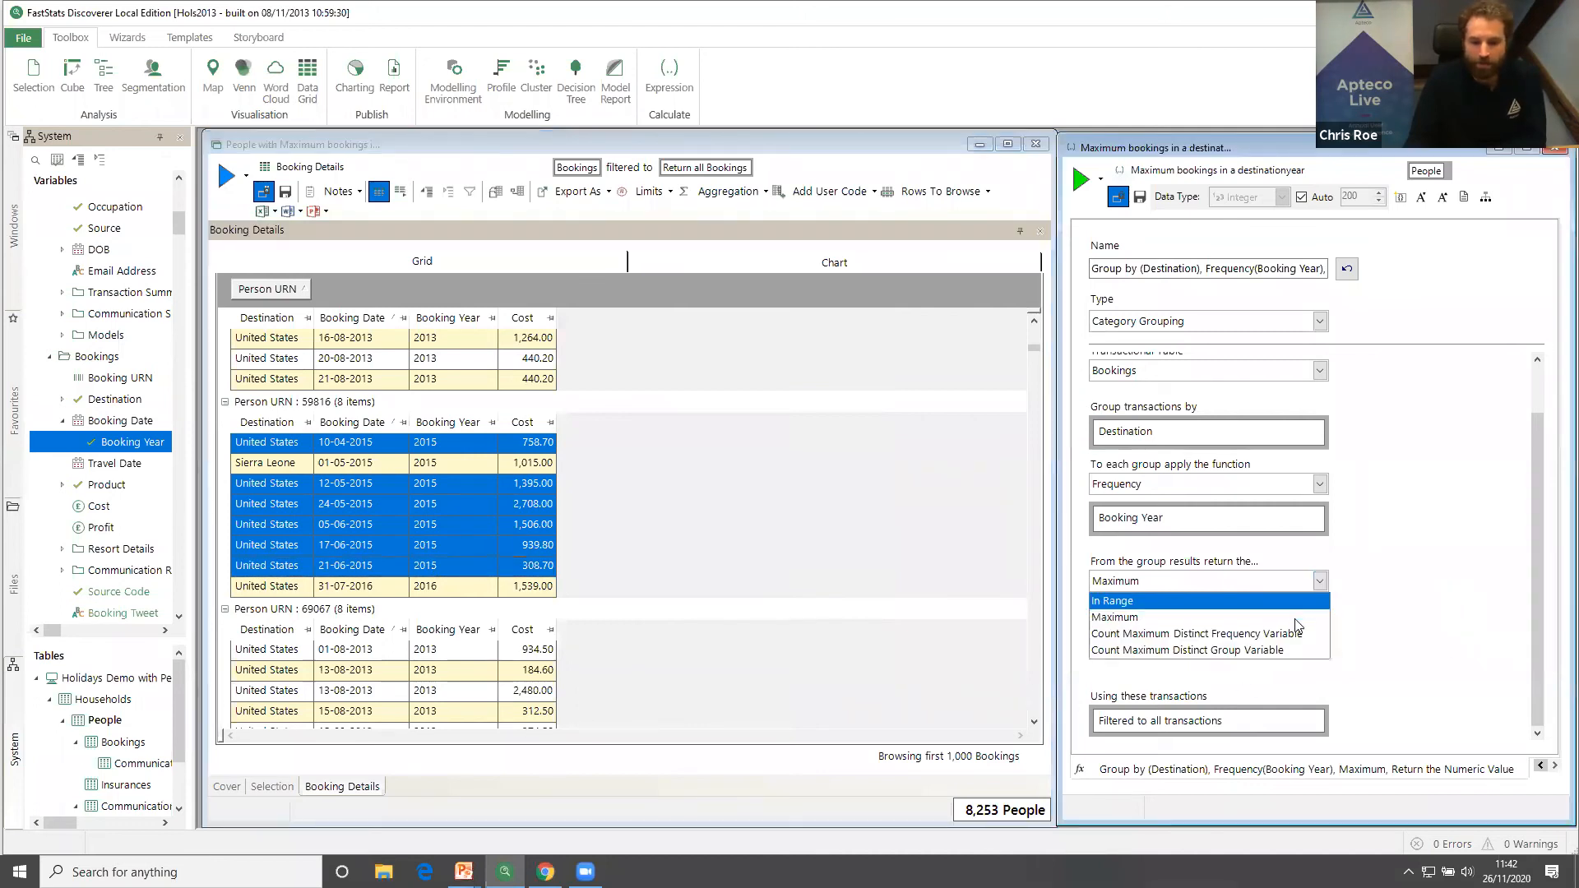
{"action": "left_click", "coordinate": [1297, 641]}
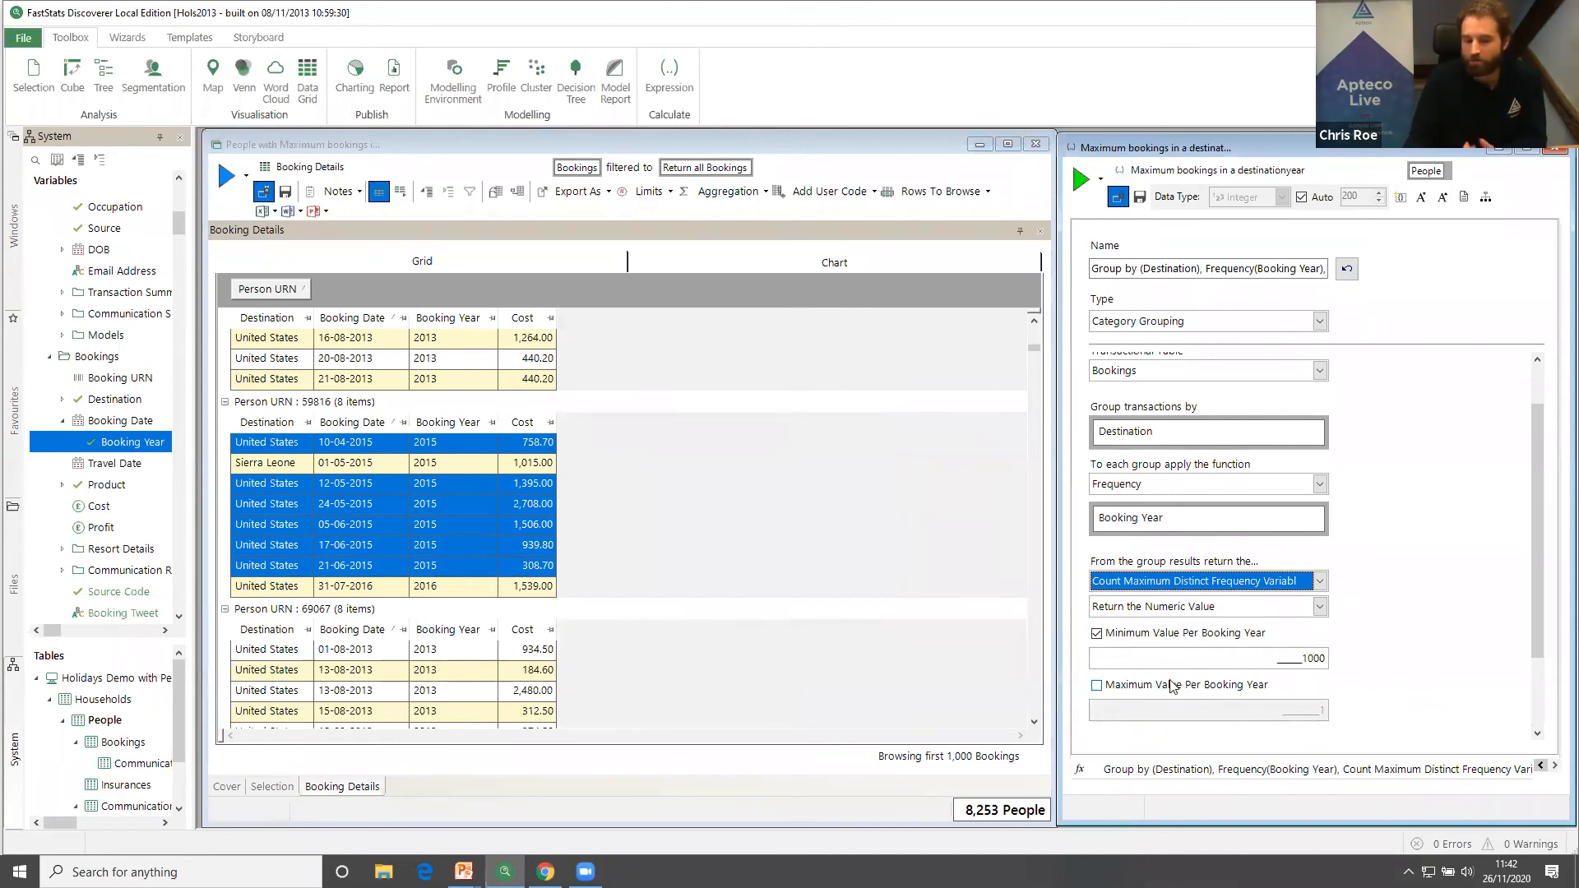
{"action": "left_click_drag", "start_coordinate": [1281, 663], "coordinate": [1338, 658]}
{"action": "type", "text": "1"}
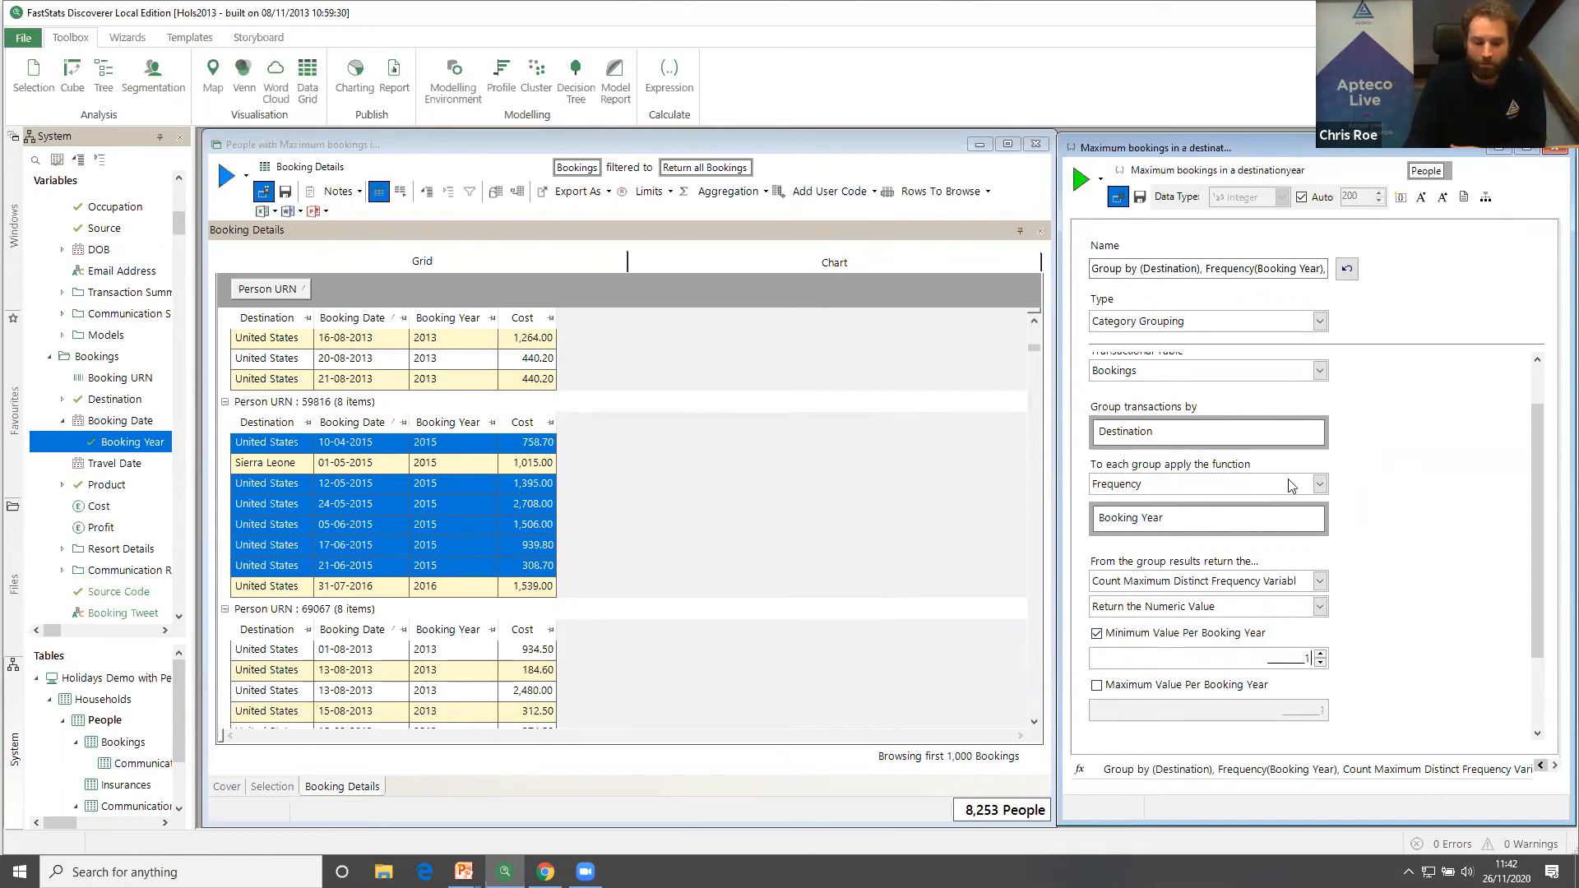
Rename the expression as "Max number of years to a destination".
{"action": "left_click_drag", "start_coordinate": [1308, 171], "coordinate": [820, 142]}
{"action": "type", "text": "Max"}
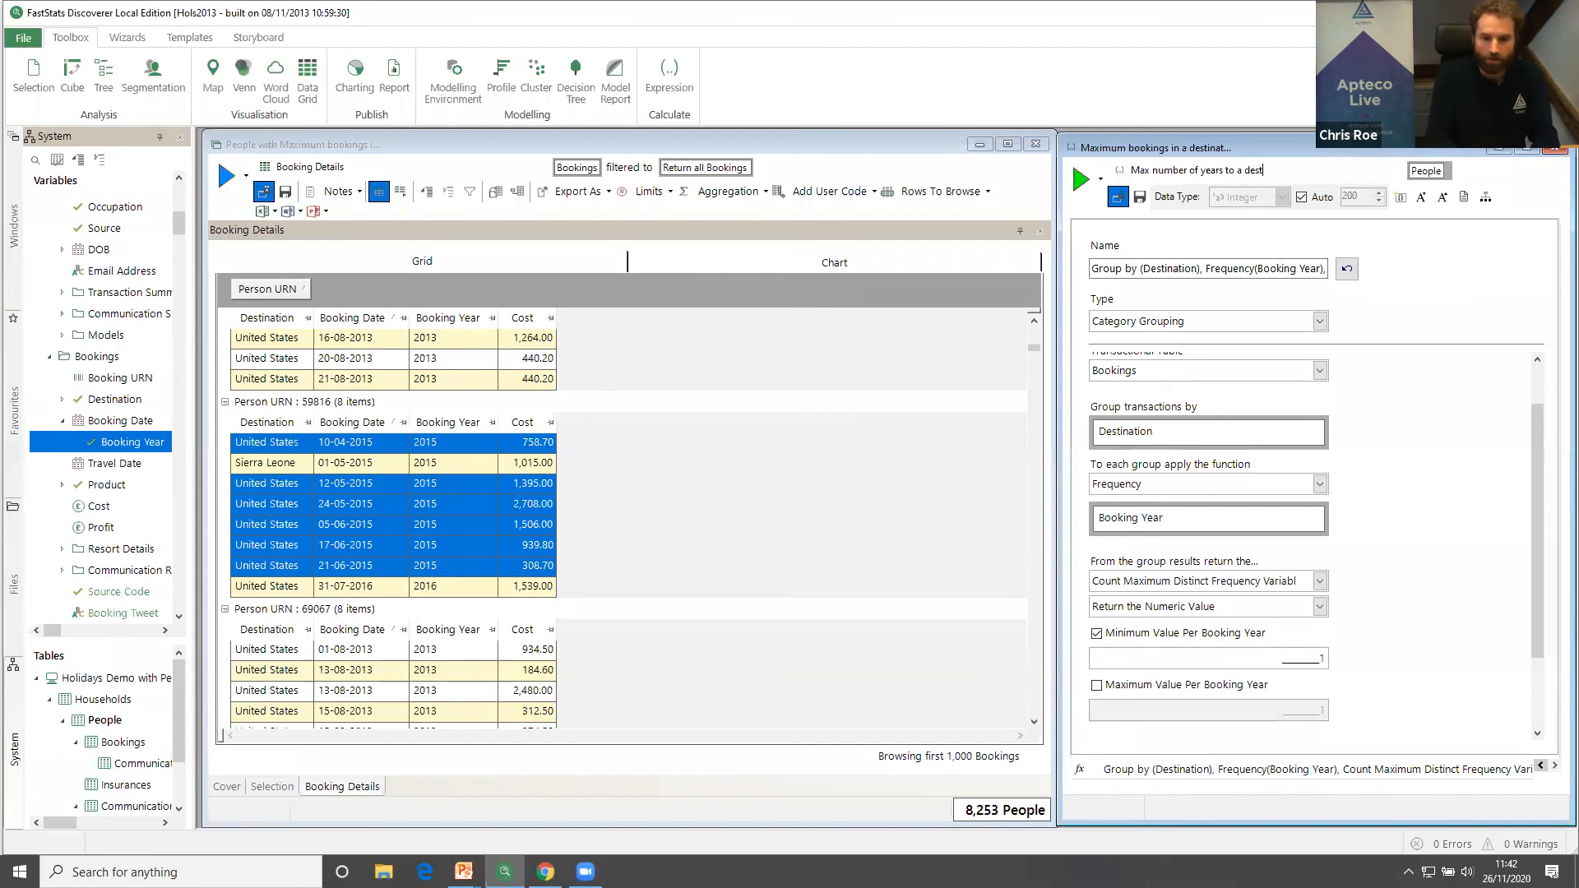
{"action": "type", "text": "number of years to a destination"}
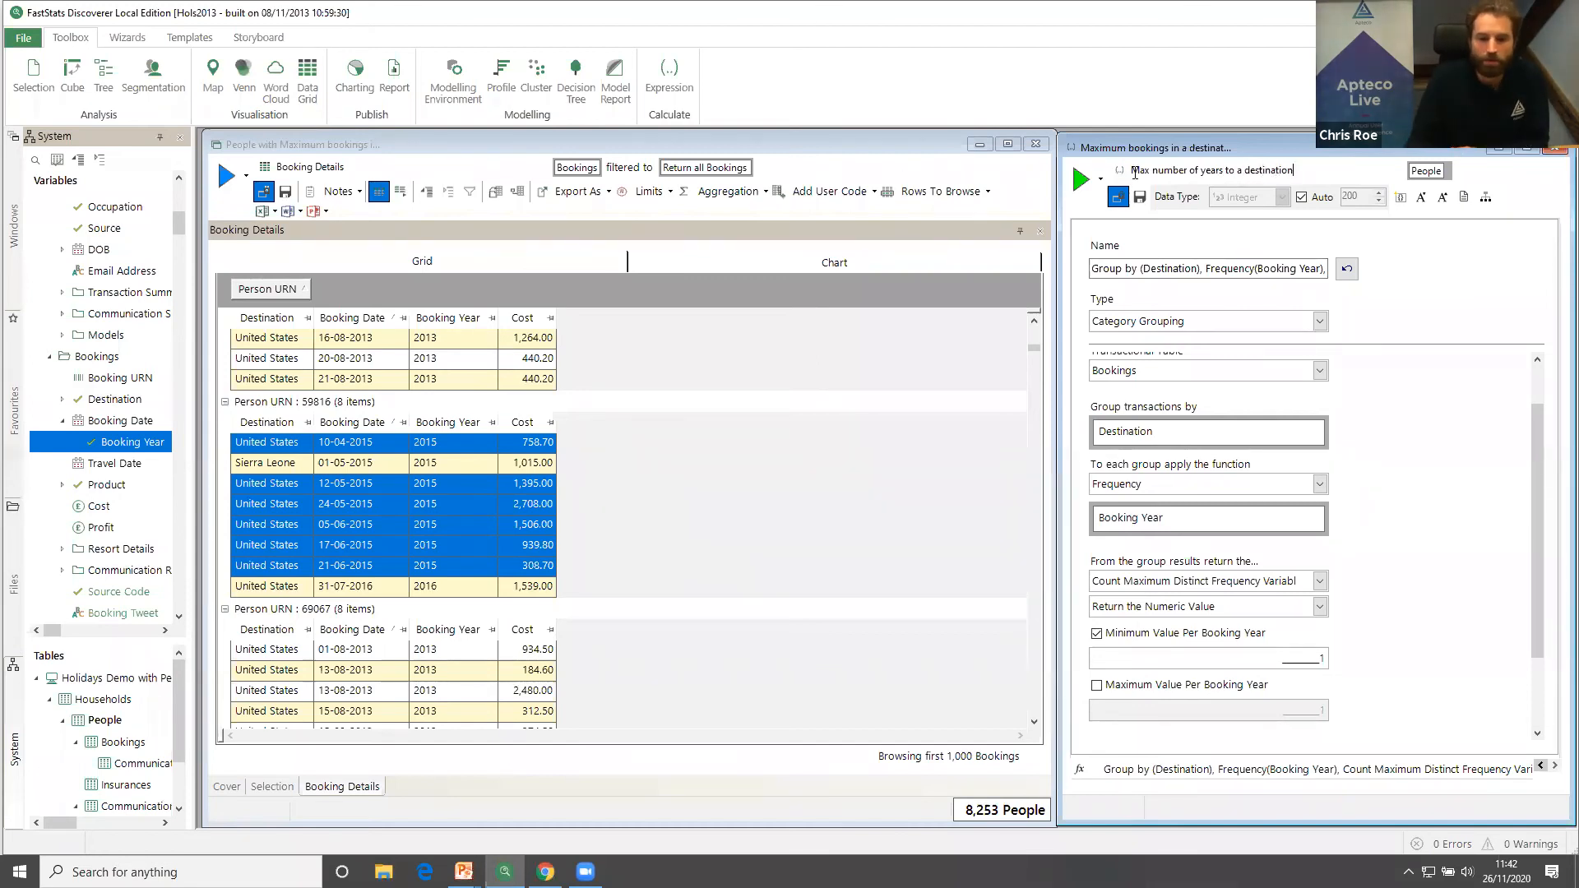
Replace the maximum bookings criterion in the selection with Max number of years to a destination at >= 5, and run it.
{"action": "left_click_drag", "start_coordinate": [1120, 177], "coordinate": [356, 281]}
{"action": "right_click", "coordinate": [355, 274]}
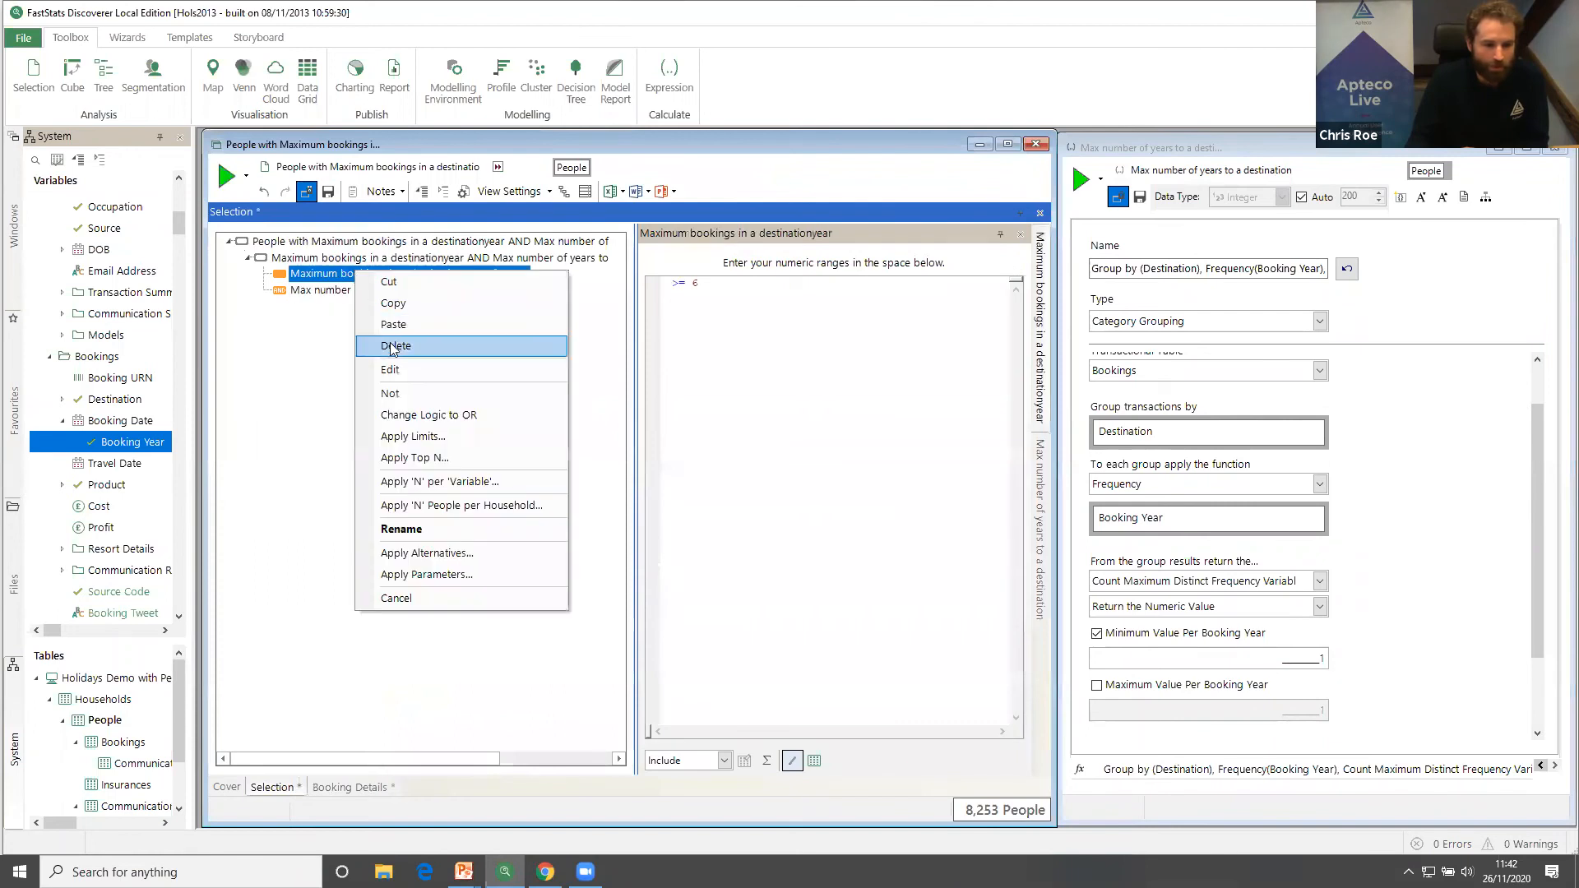
{"action": "left_click", "coordinate": [395, 346]}
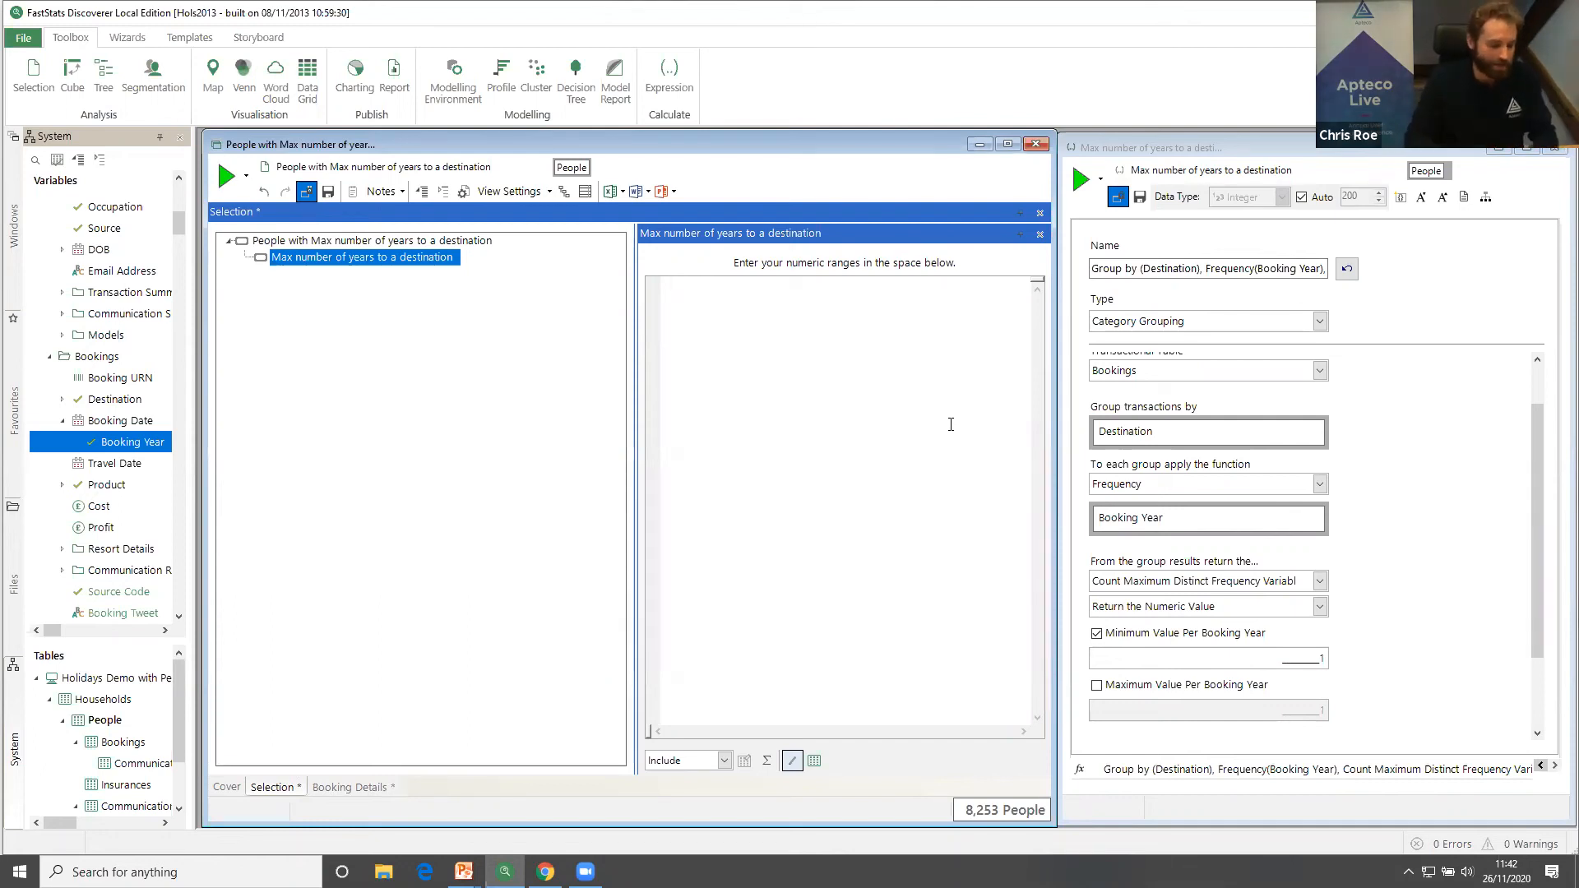
{"action": "type", "text": ">= 5"}
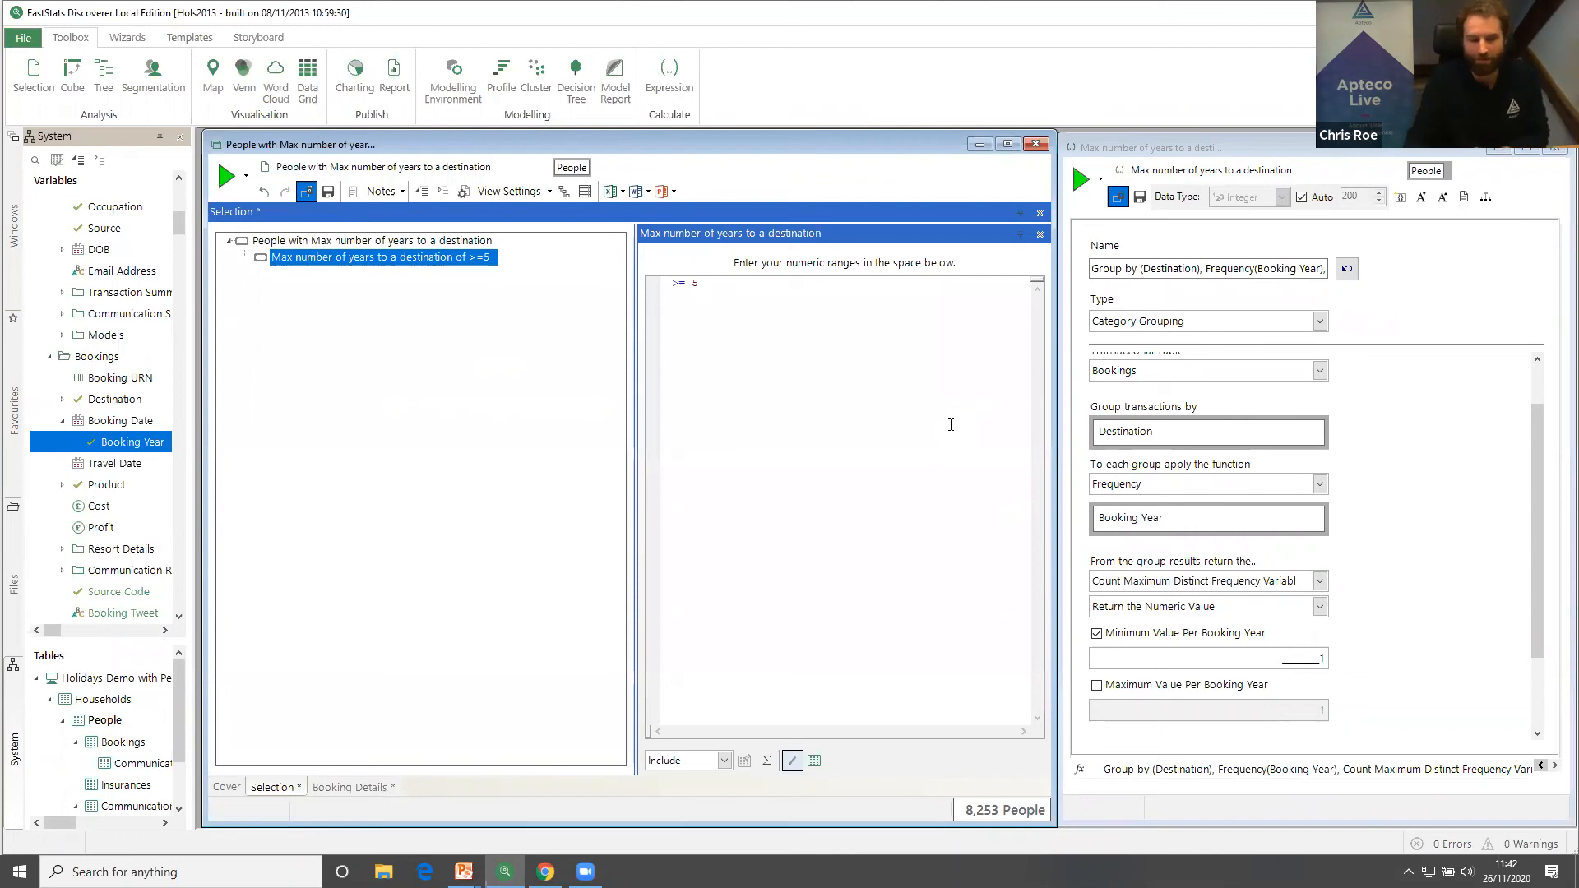
{"action": "left_click", "coordinate": [227, 176]}
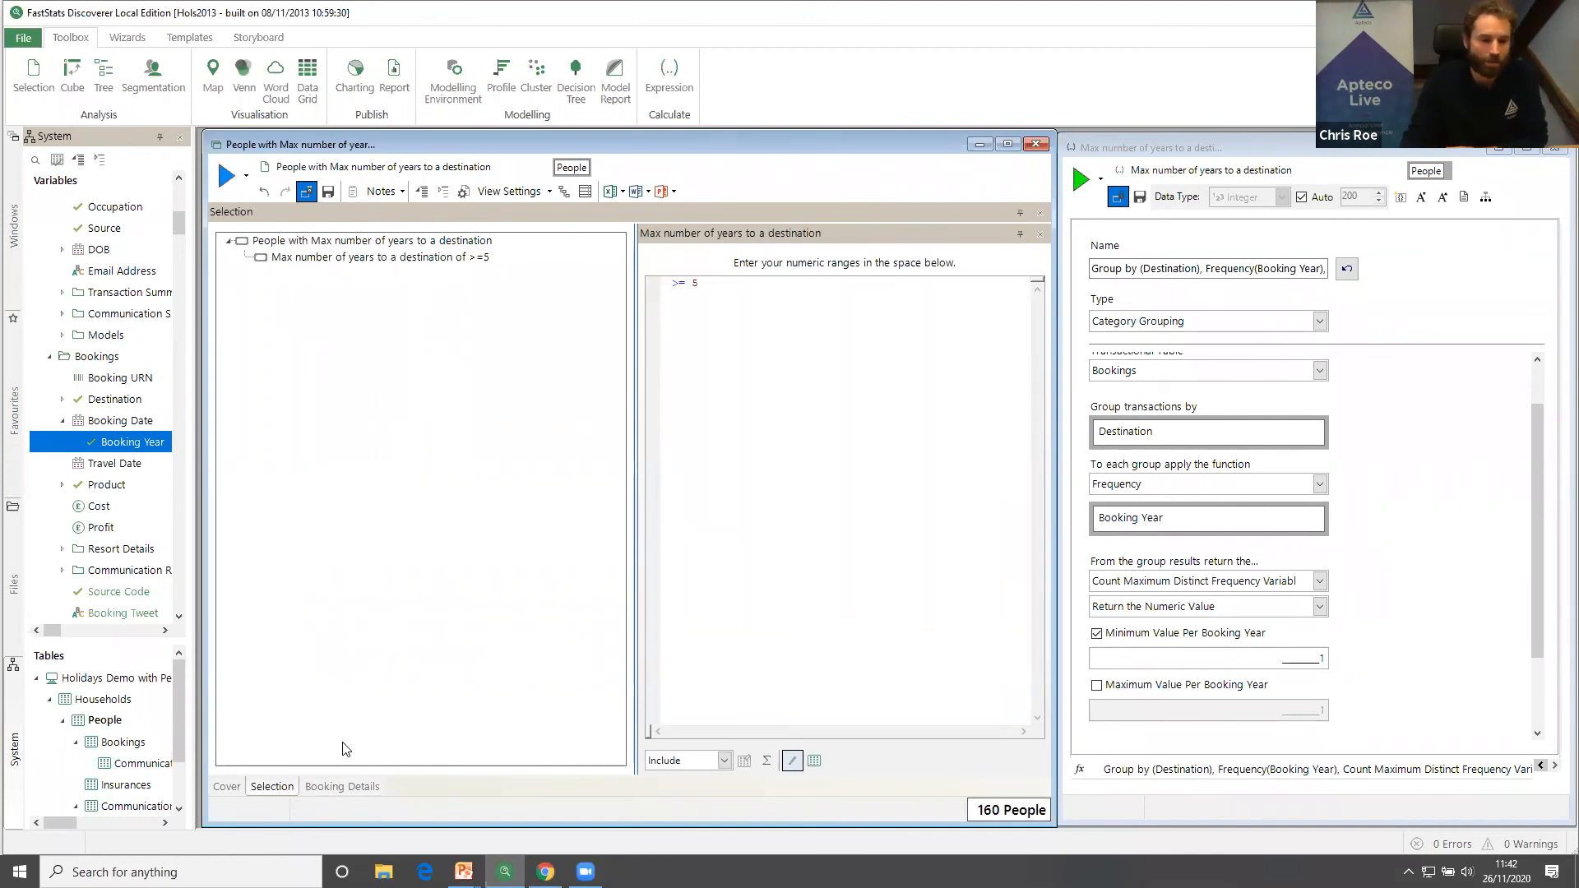
Expand all people in the Booking Details grid and highlight the first person's United States bookings, one for each distinct year.
{"action": "left_click", "coordinate": [349, 786]}
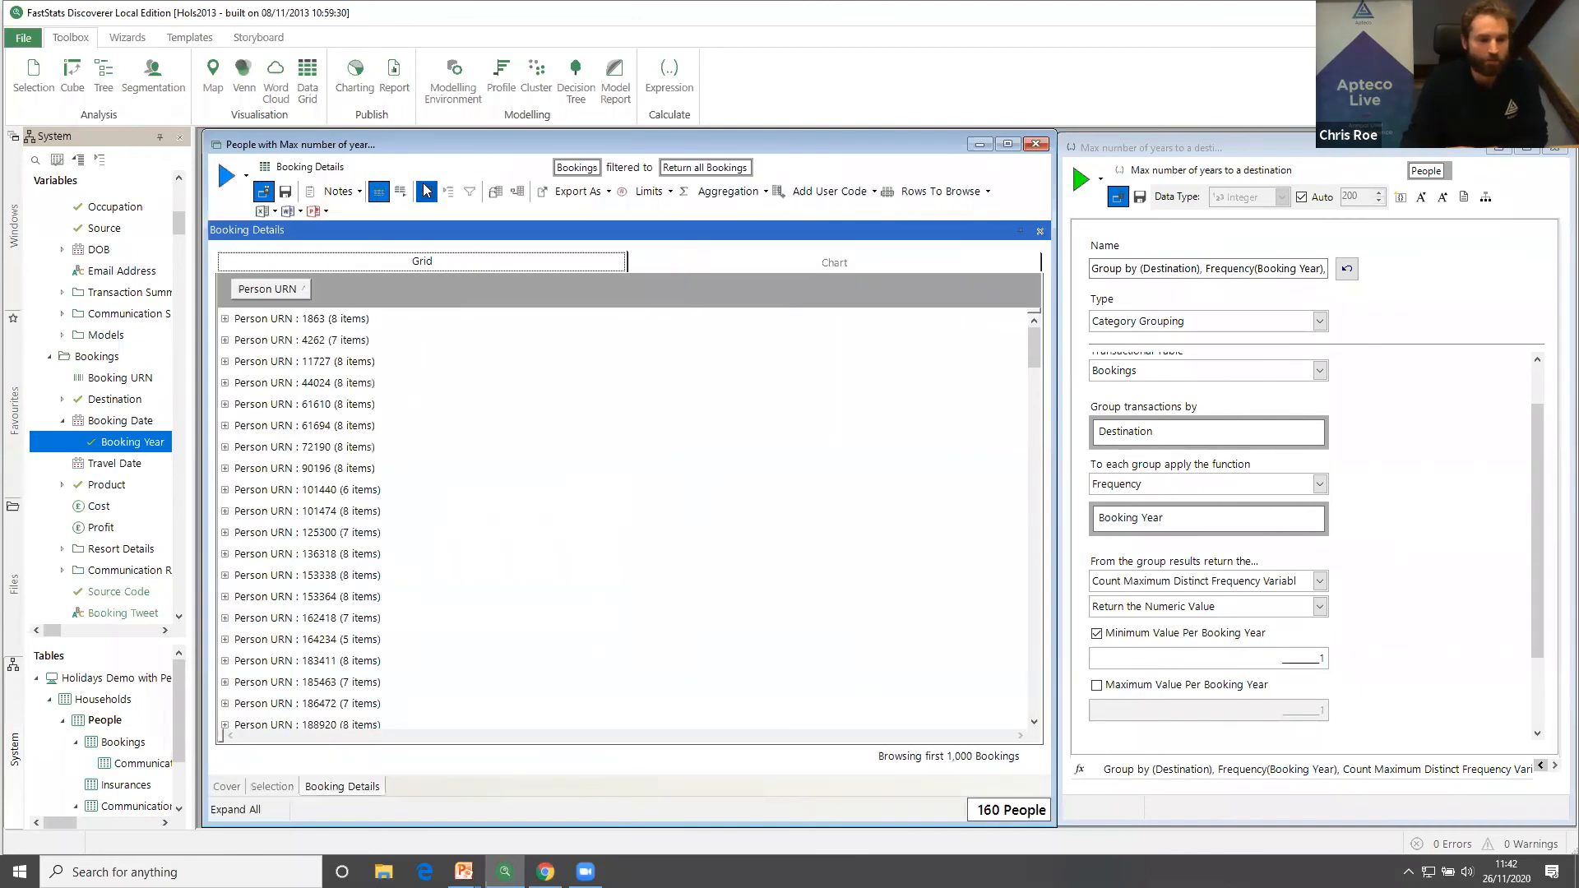
{"action": "left_click", "coordinate": [427, 191]}
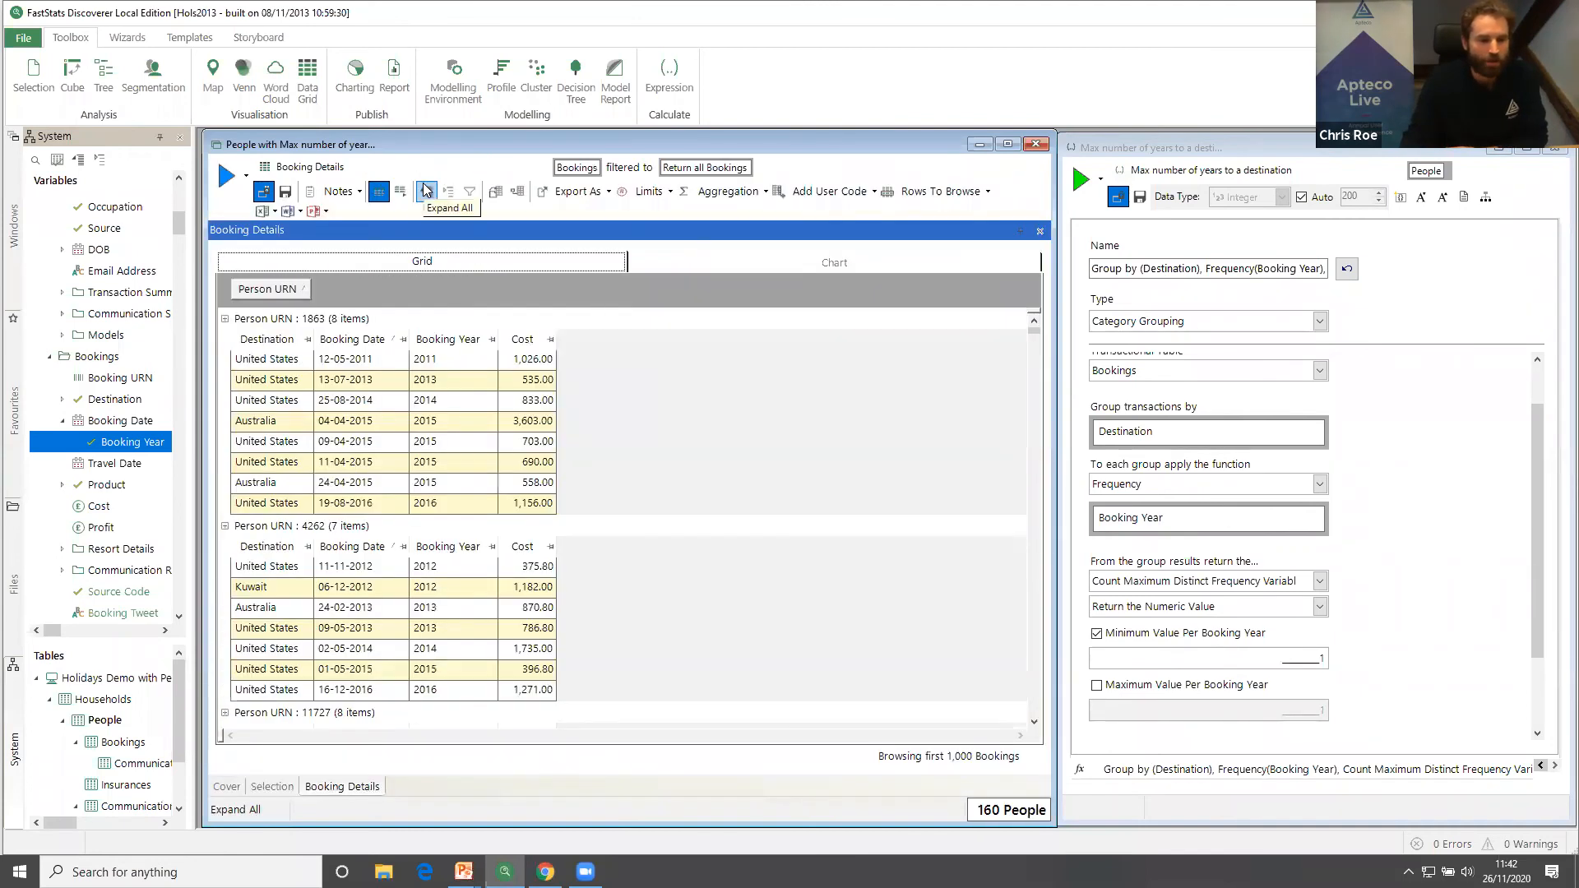
{"action": "left_click", "coordinate": [430, 363]}
{"action": "left_click", "coordinate": [429, 381], "text": "ctrl"}
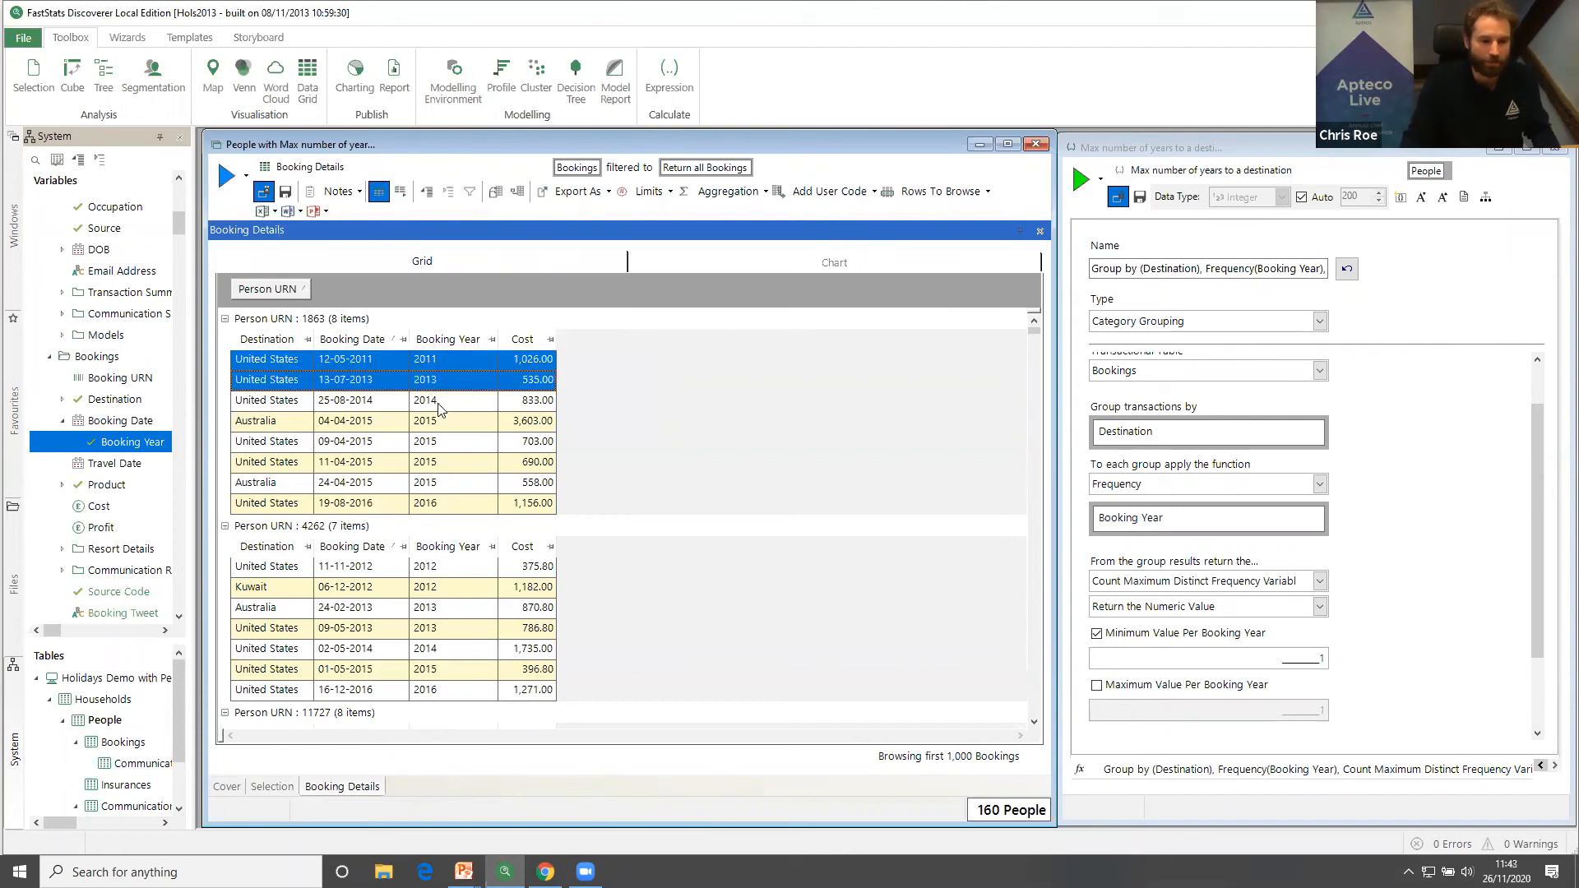
{"action": "left_click", "coordinate": [438, 401], "text": "ctrl"}
{"action": "left_click", "coordinate": [433, 439], "text": "ctrl"}
{"action": "left_click", "coordinate": [472, 505], "text": "ctrl"}
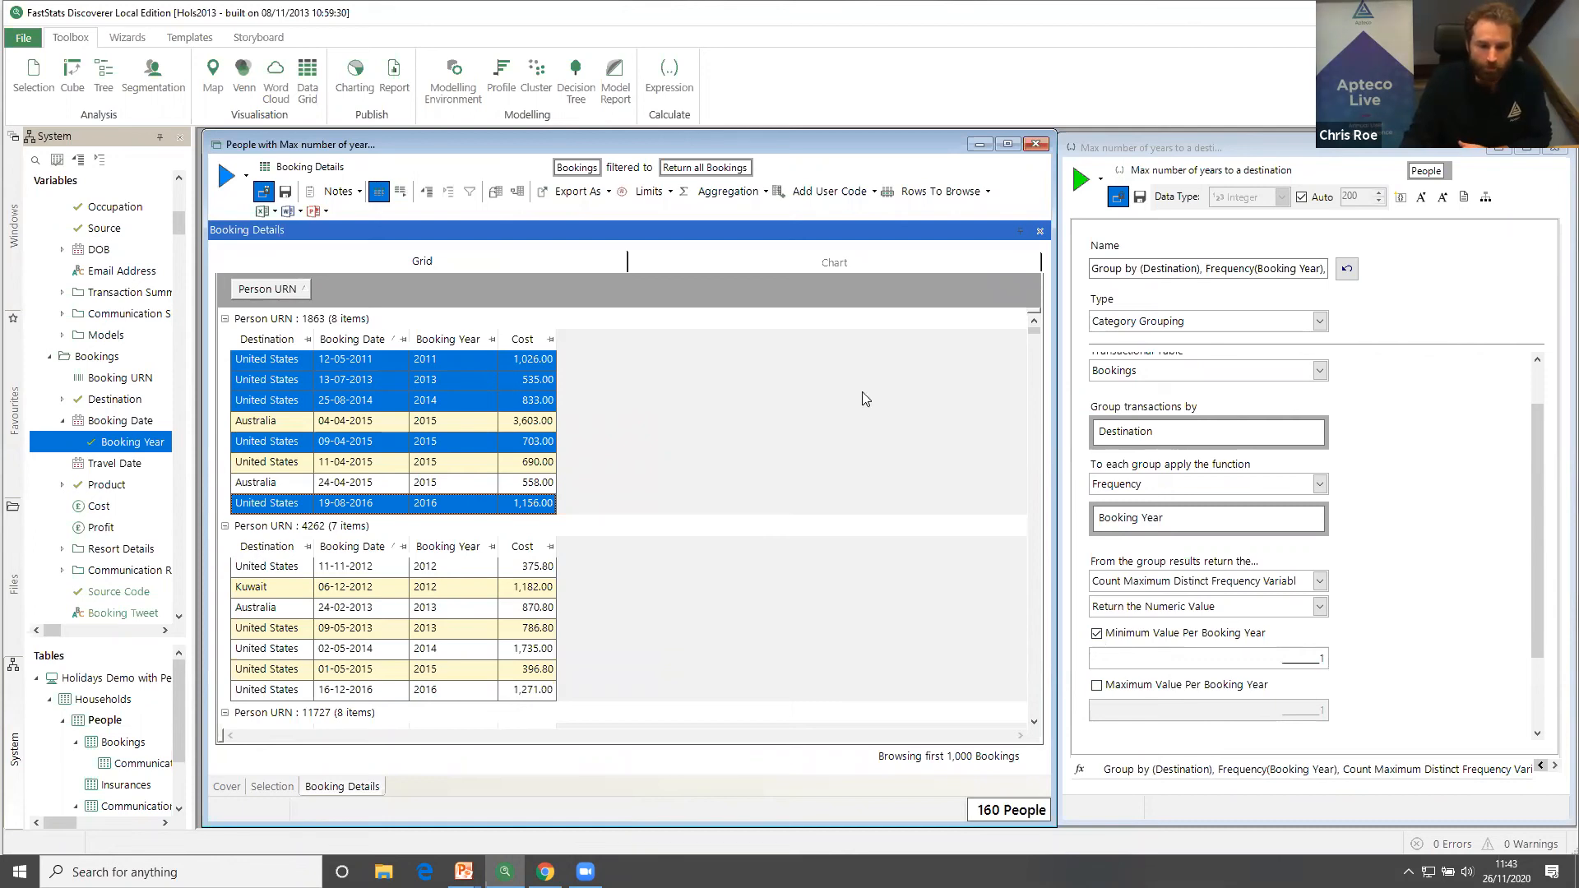
Delete the Max number of years to a destination criterion from the selection and return to the Booking Details grid.
{"action": "left_click", "coordinate": [271, 786]}
{"action": "left_click", "coordinate": [286, 259]}
{"action": "right_click", "coordinate": [286, 259]}
{"action": "left_click", "coordinate": [321, 336]}
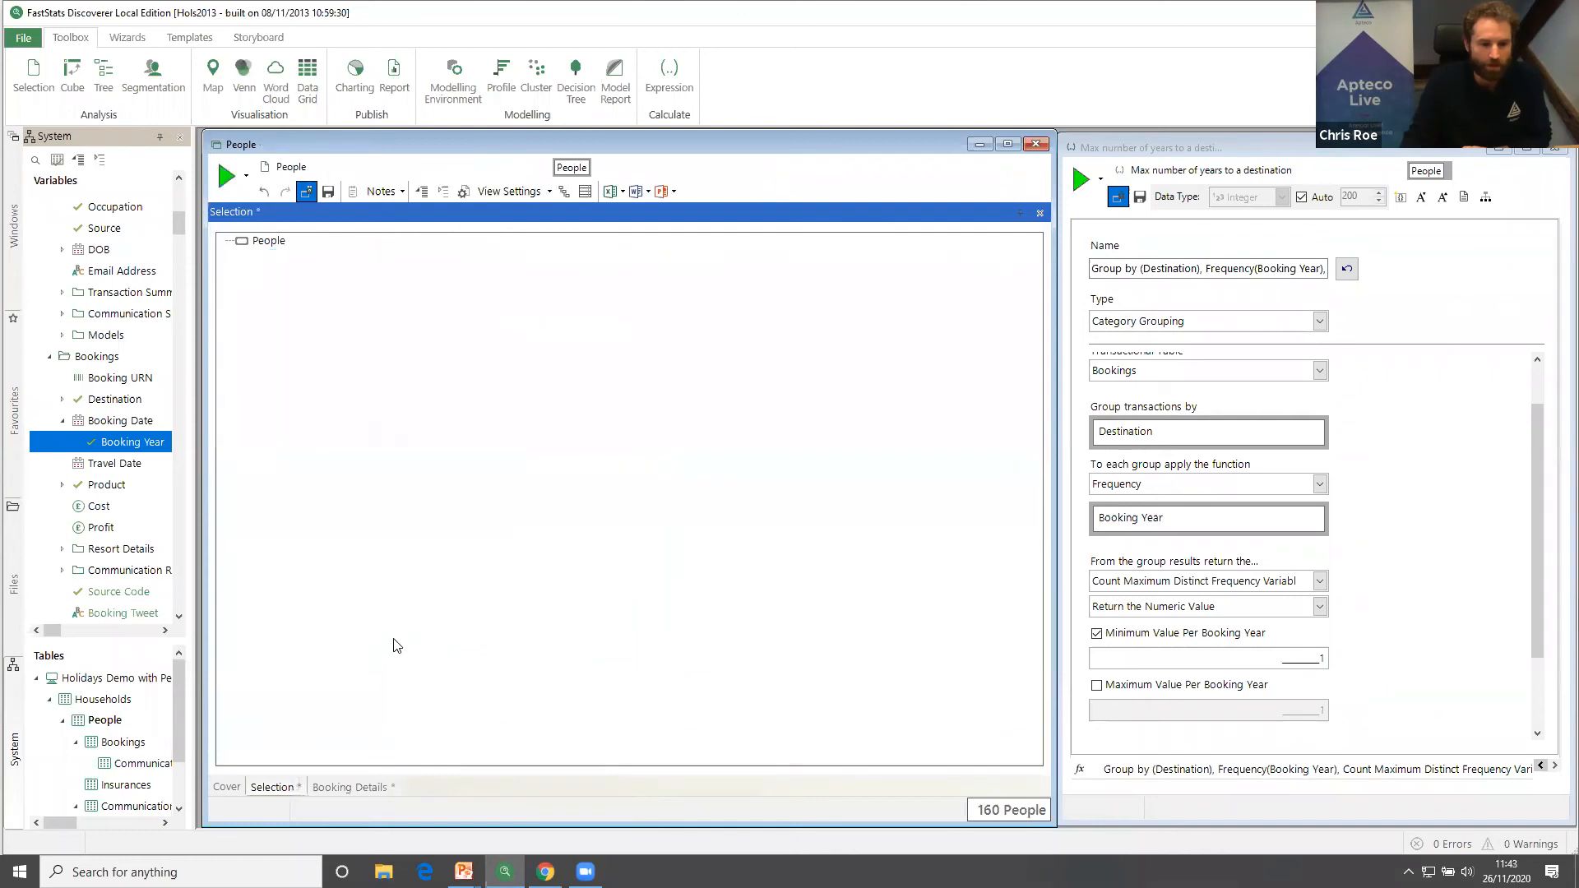
{"action": "left_click", "coordinate": [339, 788]}
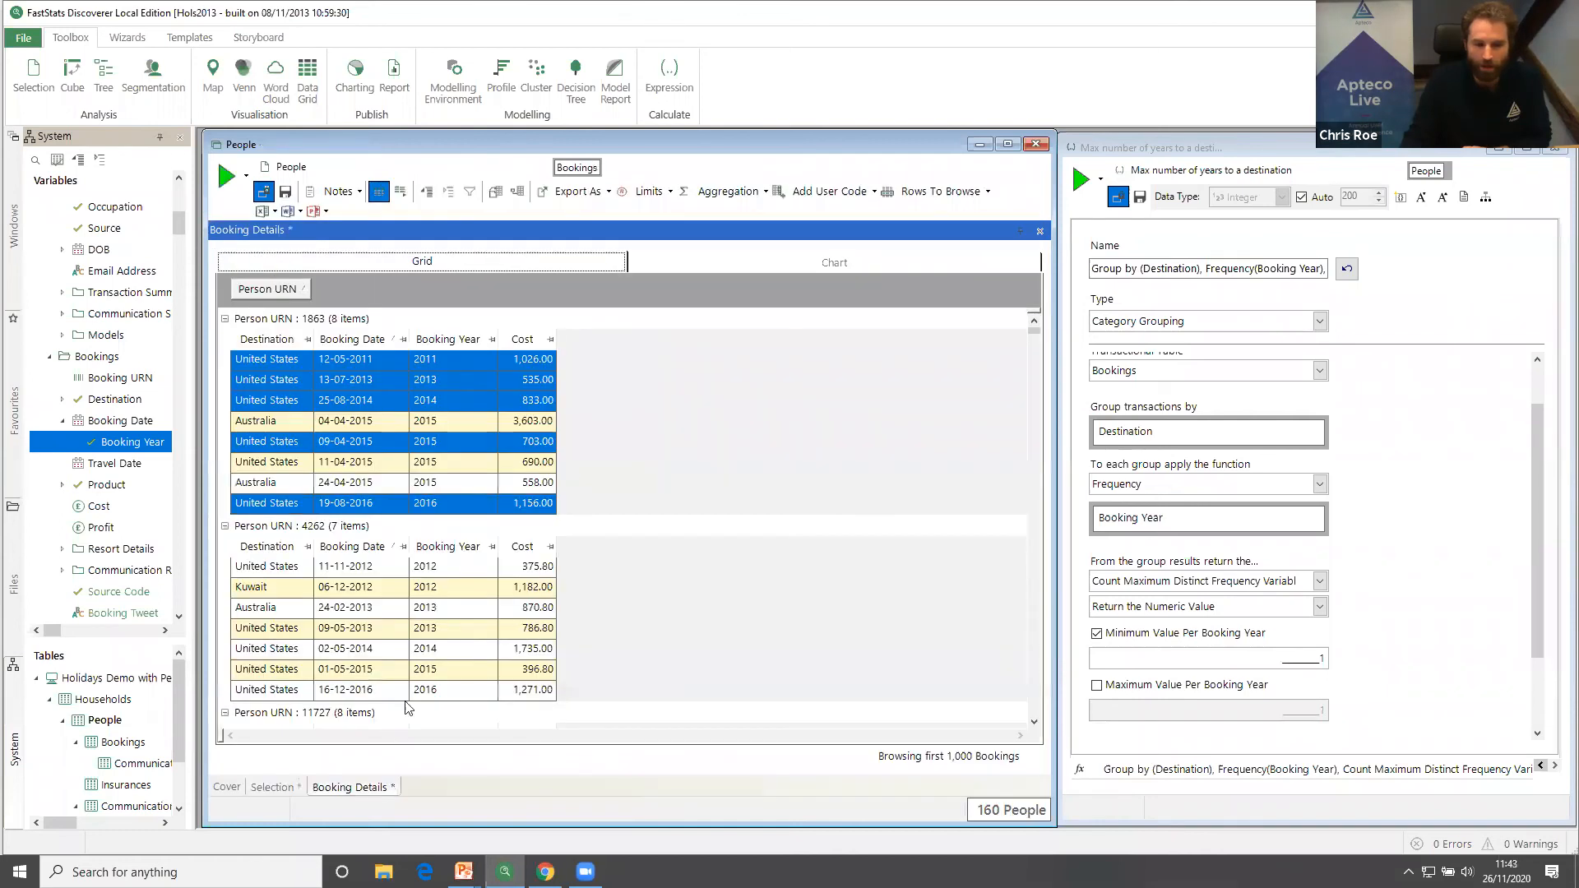
Have the grouping expression return groups In Range, with both minimum and maximum value per Booking Year set to 2.
{"action": "left_click", "coordinate": [1320, 581]}
{"action": "left_click", "coordinate": [1285, 608]}
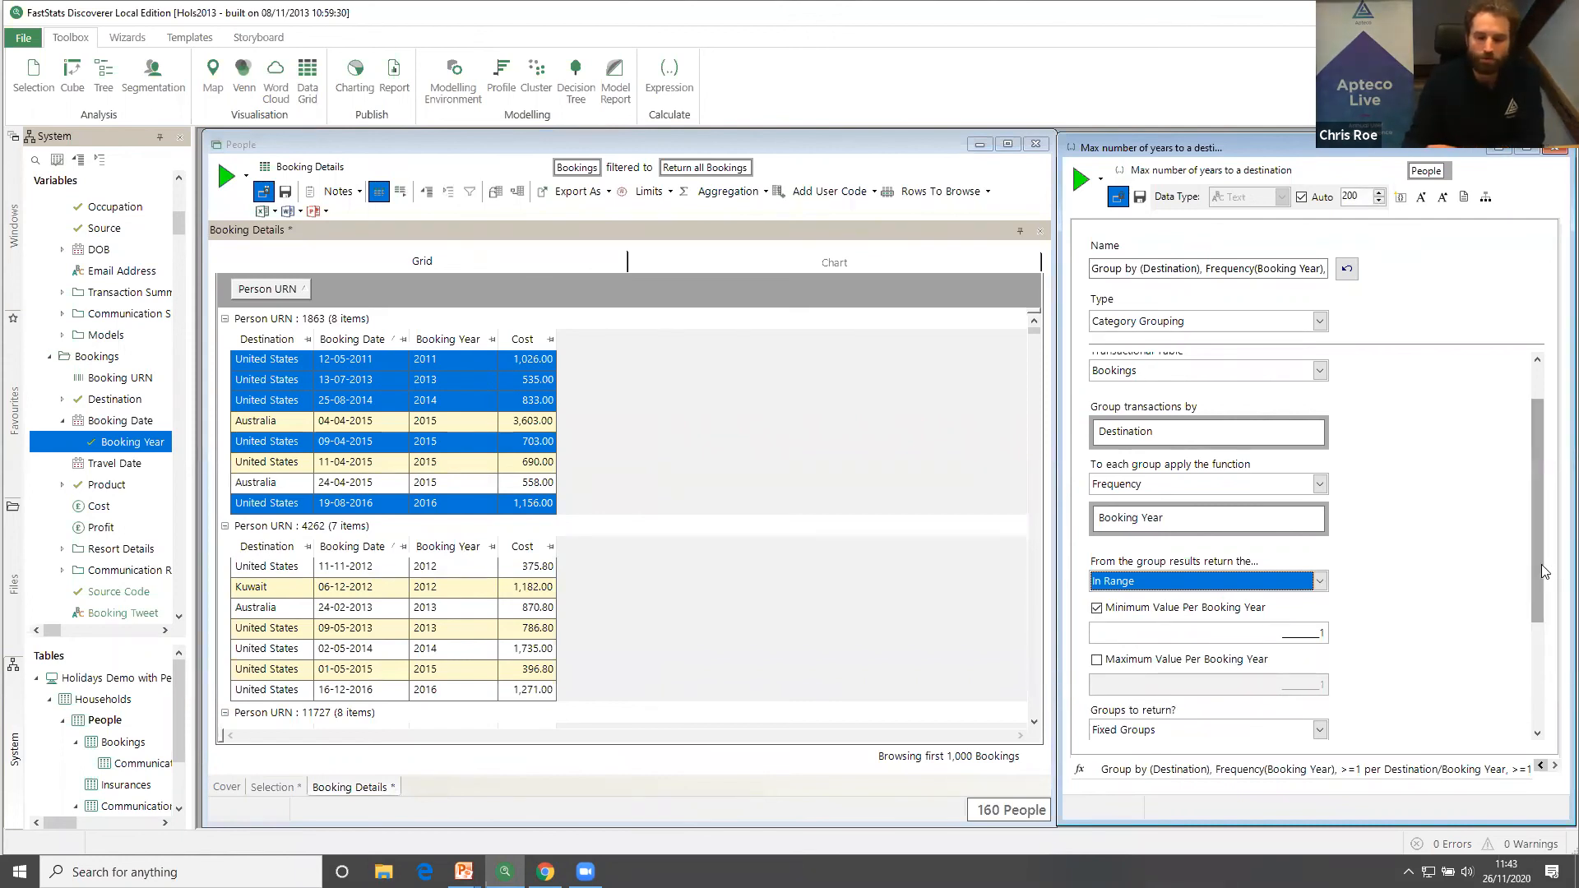
{"action": "left_click_drag", "start_coordinate": [1543, 571], "coordinate": [1546, 625]}
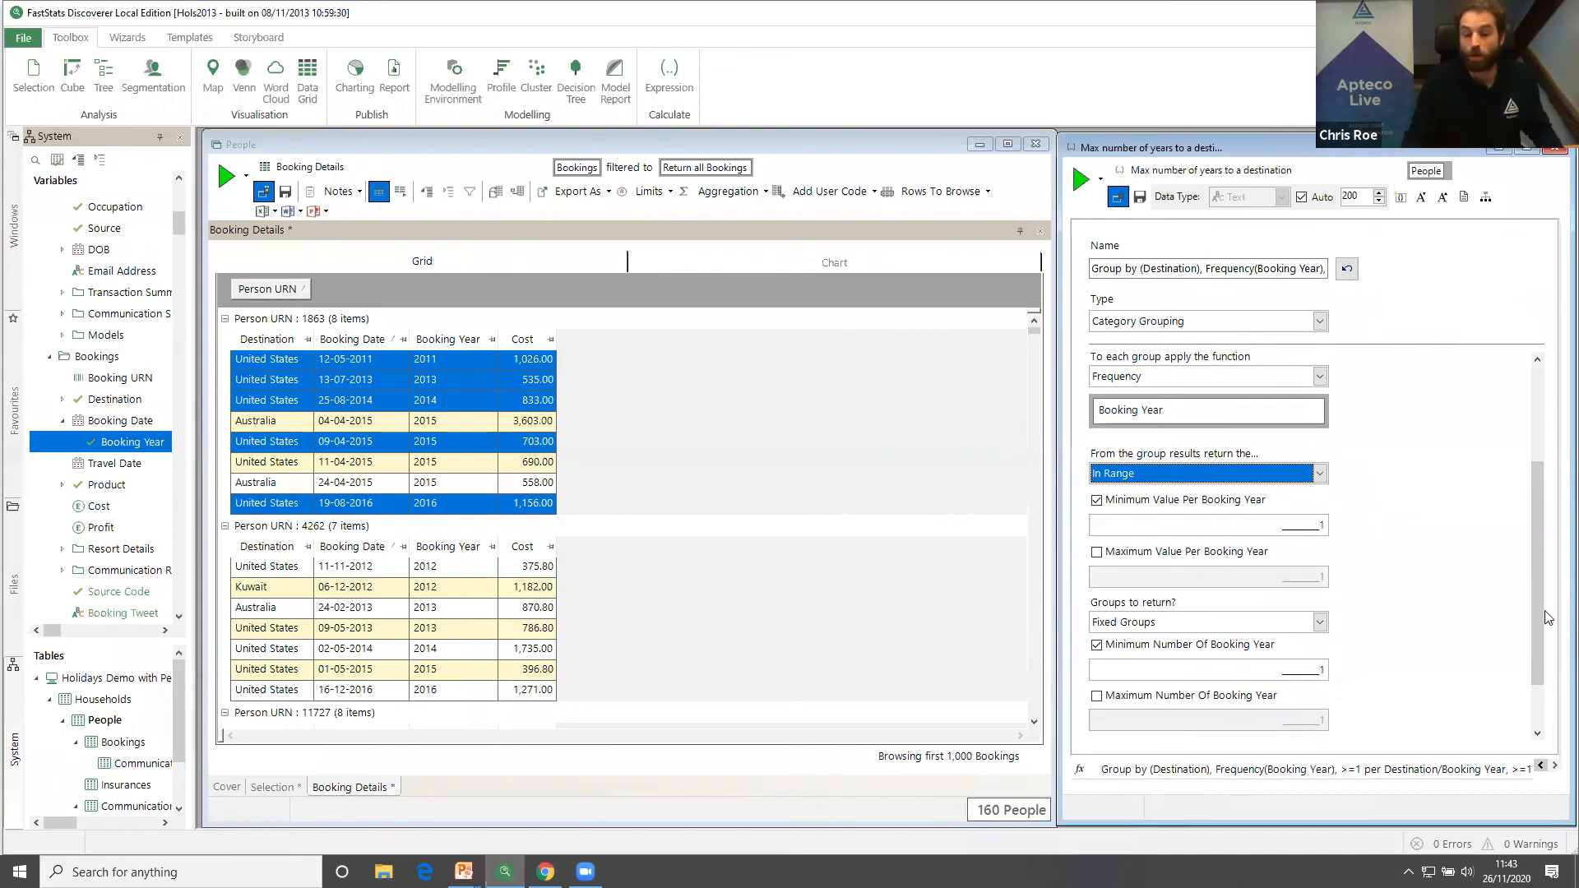
{"action": "left_click", "coordinate": [1321, 520]}
{"action": "left_click", "coordinate": [1197, 560]}
{"action": "left_click", "coordinate": [1321, 572]}
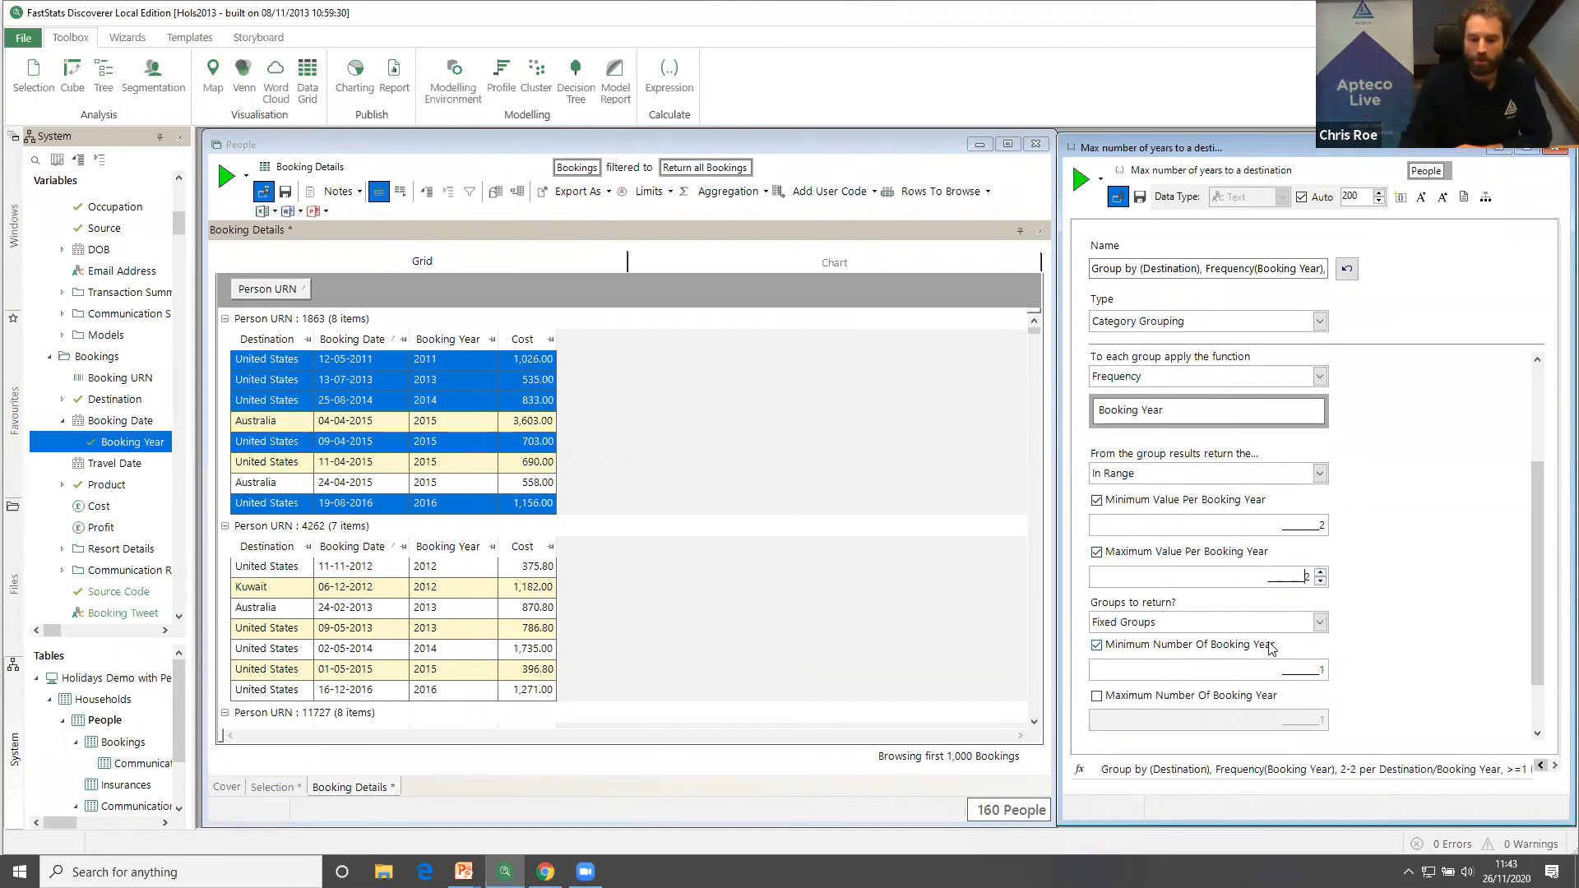
Set both the minimum and maximum number of Booking Year to 4 for the fixed groups returned.
{"action": "left_click", "coordinate": [1323, 664]}
{"action": "left_click", "coordinate": [1323, 664]}
{"action": "left_click", "coordinate": [1323, 663]}
{"action": "left_click", "coordinate": [1137, 701]}
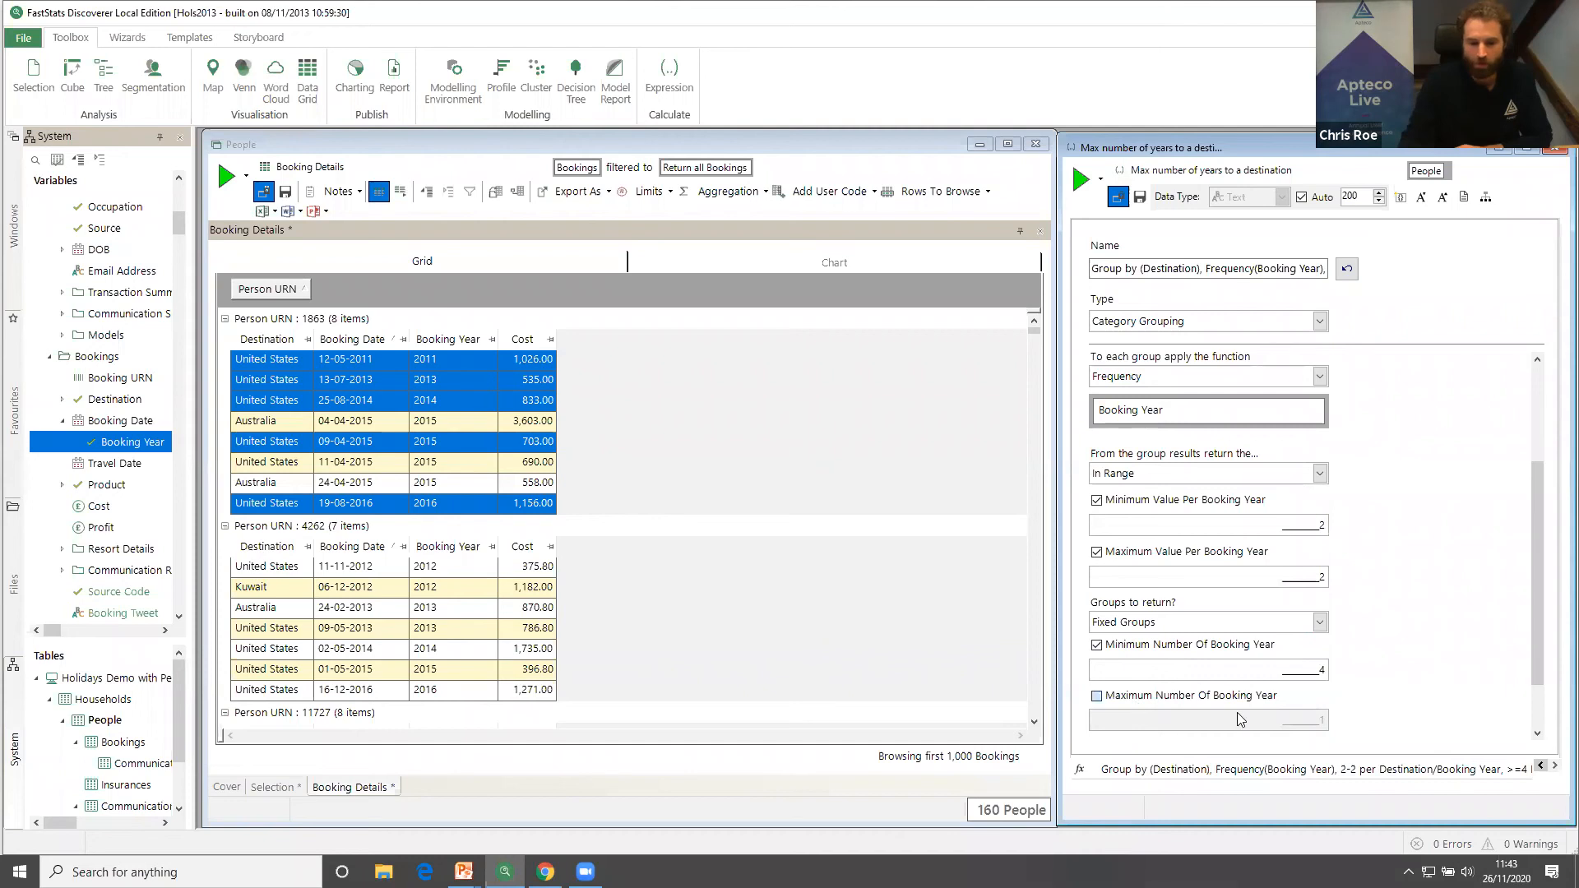
{"action": "left_click", "coordinate": [1321, 714]}
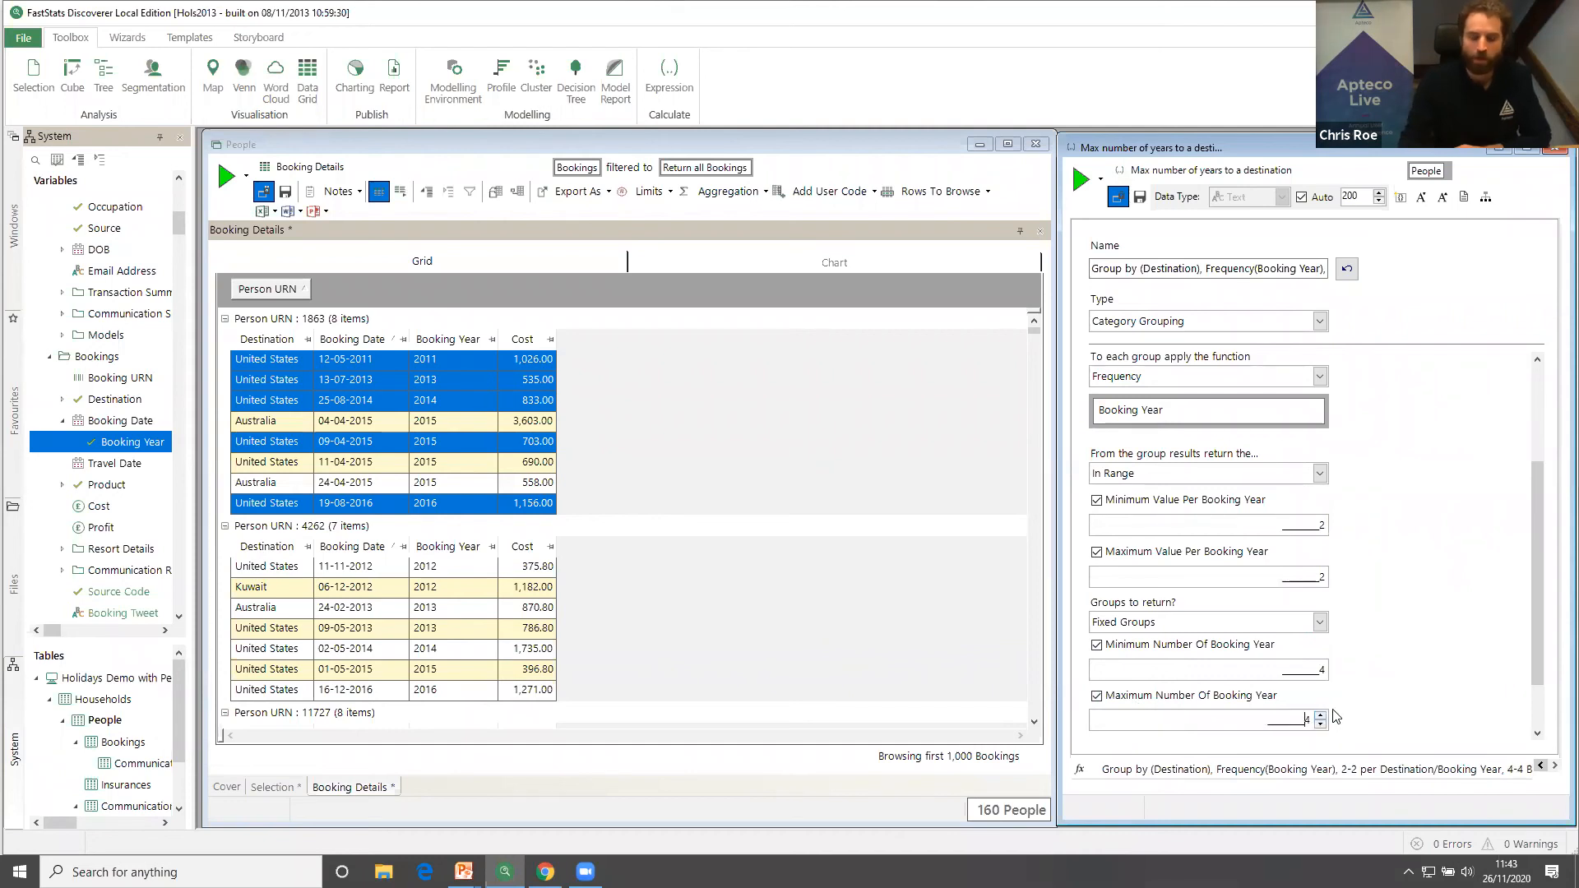
Rename the expression as "Destinations visisted 2 times ni 4 years".
{"action": "key", "text": "ctrl+a"}
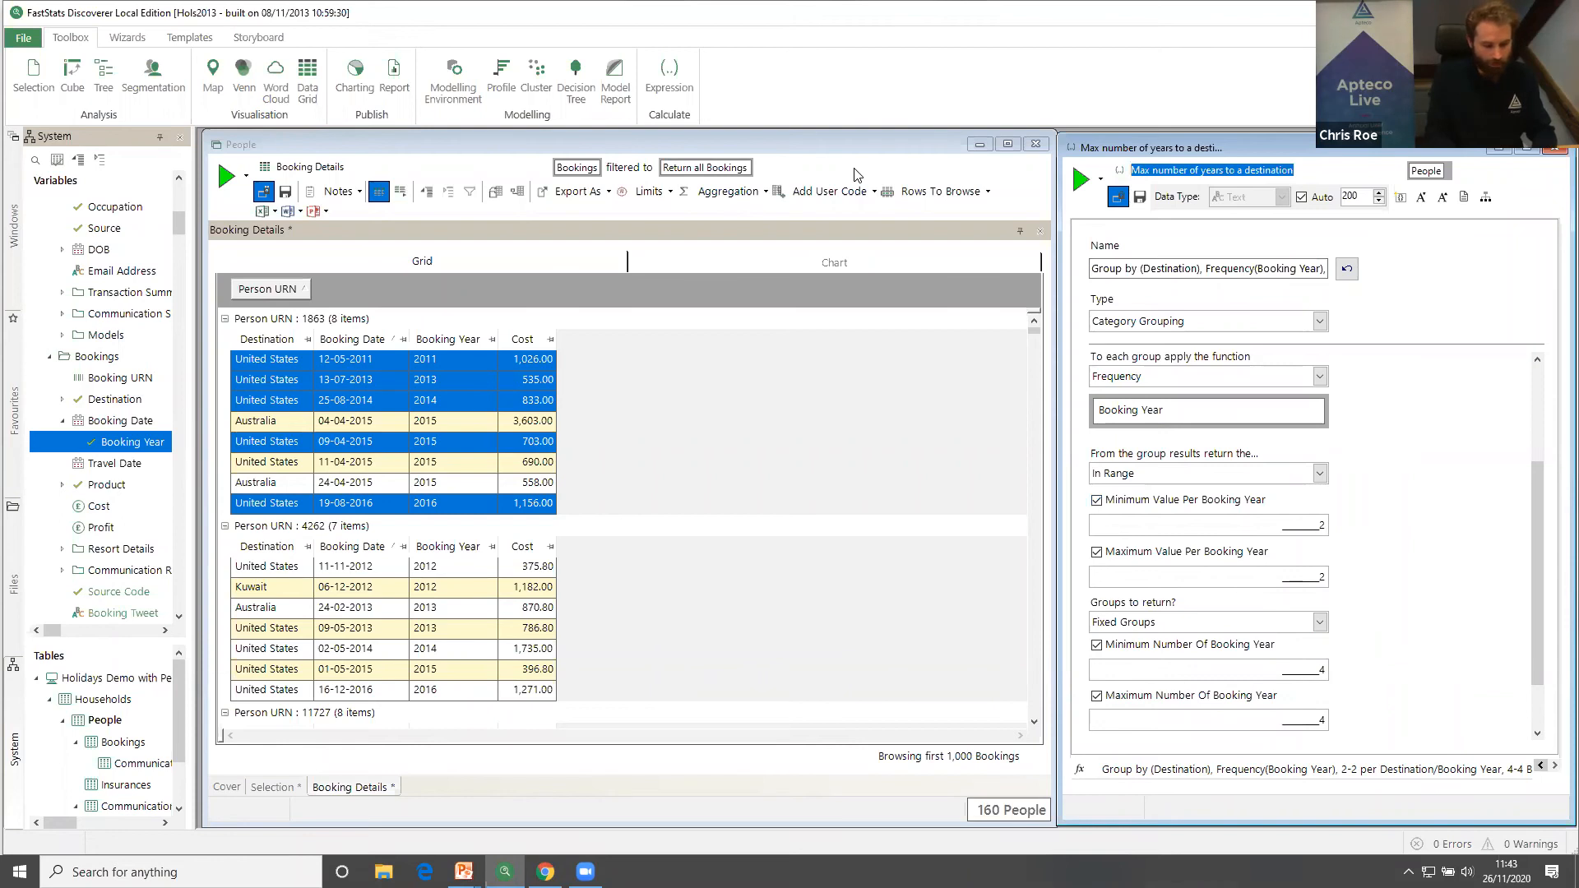
{"action": "type", "text": "N"}
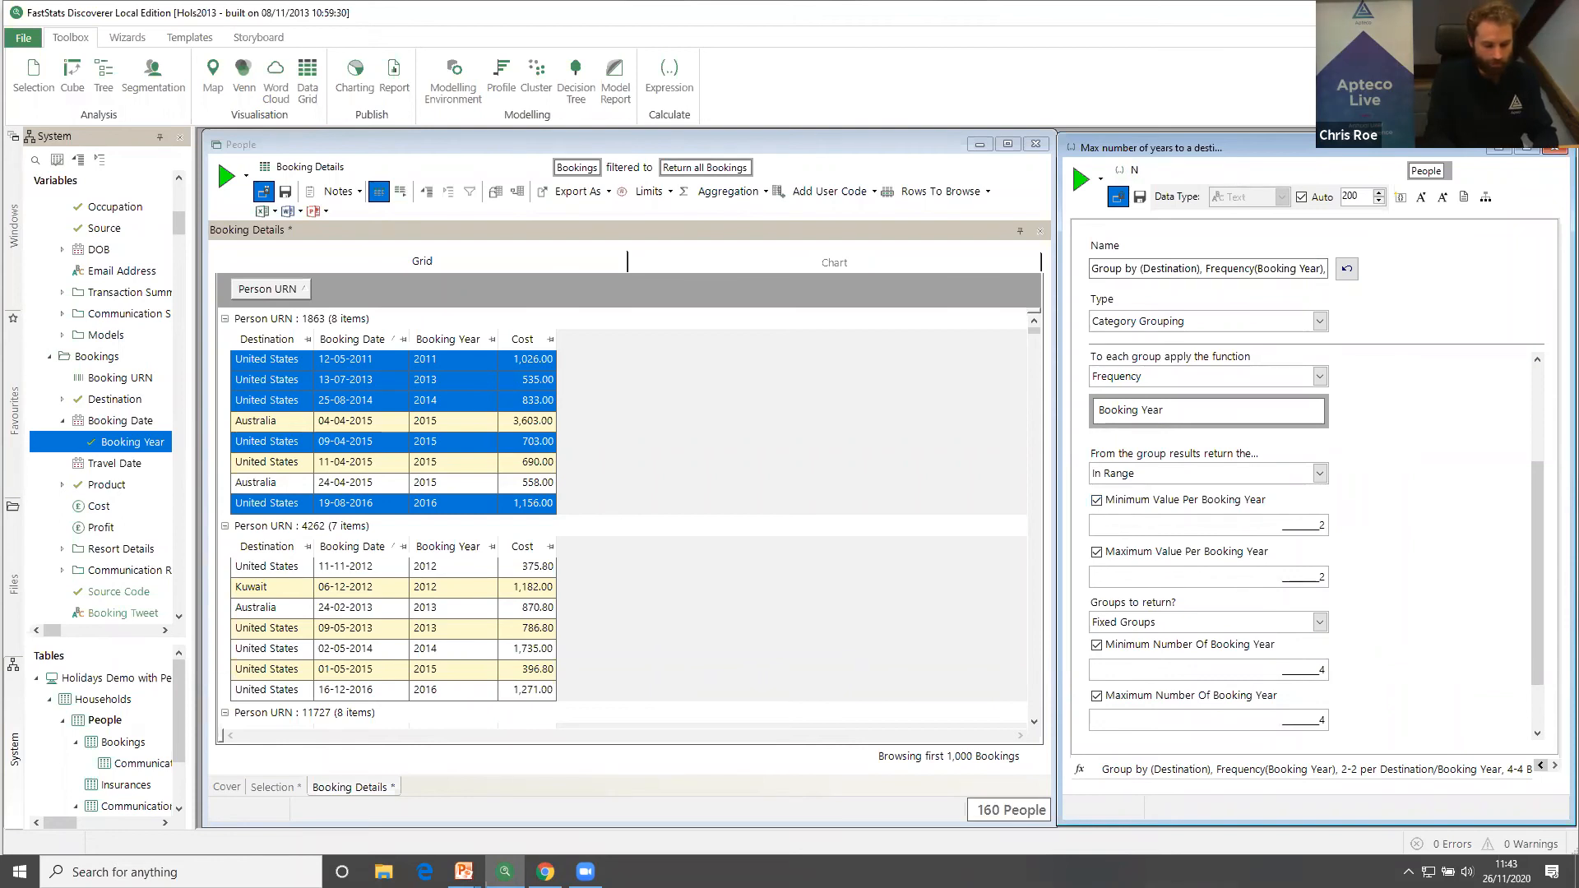
{"action": "type", "text": "estinations visited 2 times ni 4 years"}
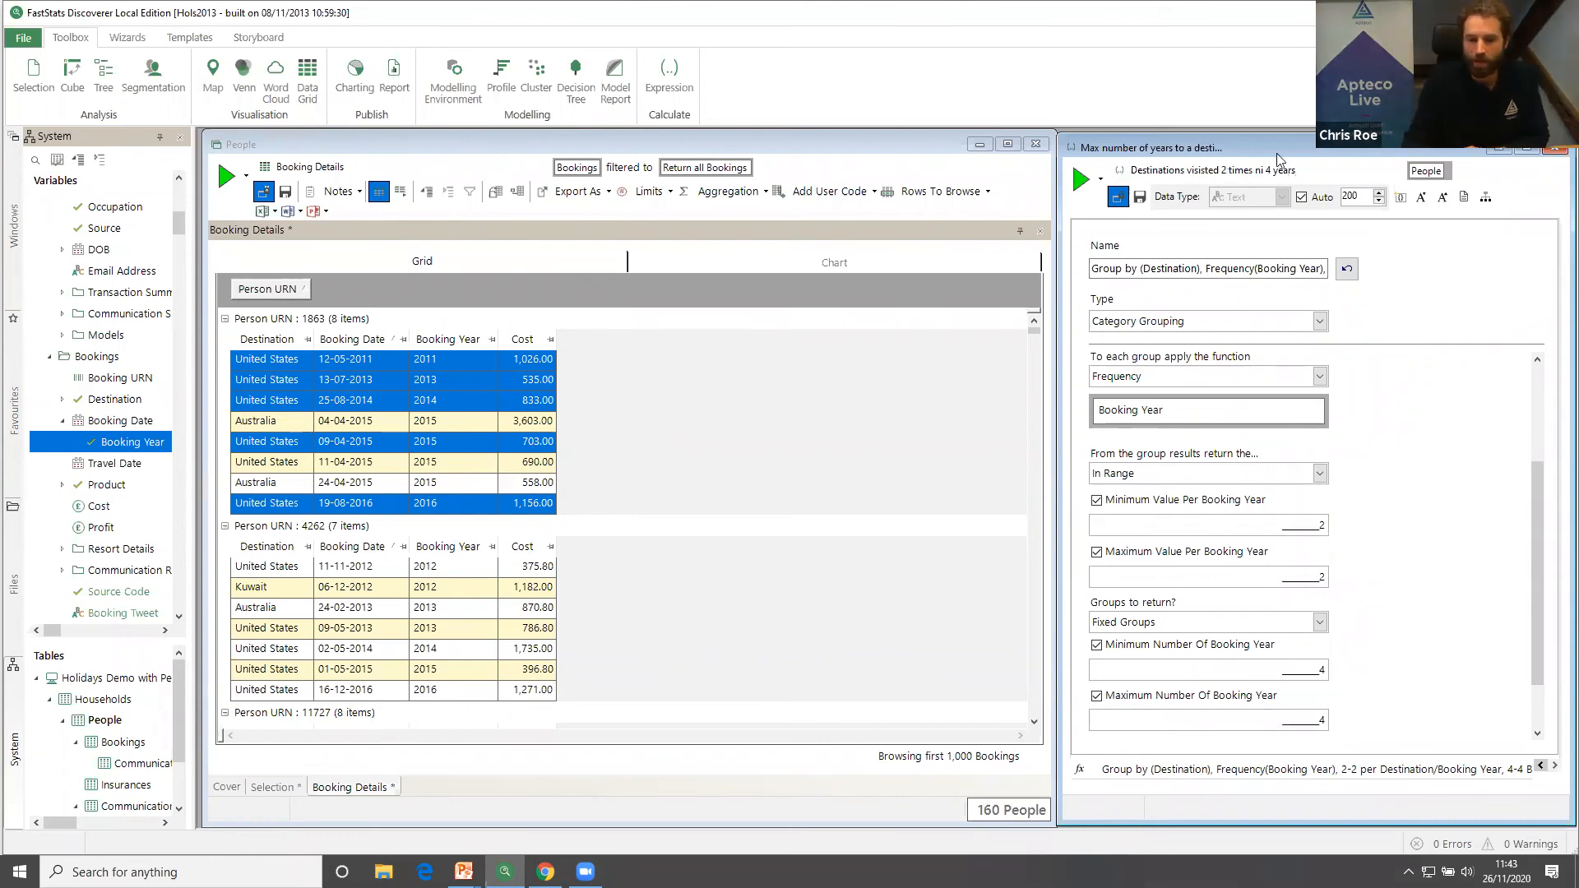
Correct the expression's name to "Destinations visisted 2 times in 4 years".
{"action": "left_click", "coordinate": [1267, 169]}
{"action": "key", "text": "BackSpace"}
{"action": "key", "text": "BackSpace"}
{"action": "key", "text": "BackSpace"}
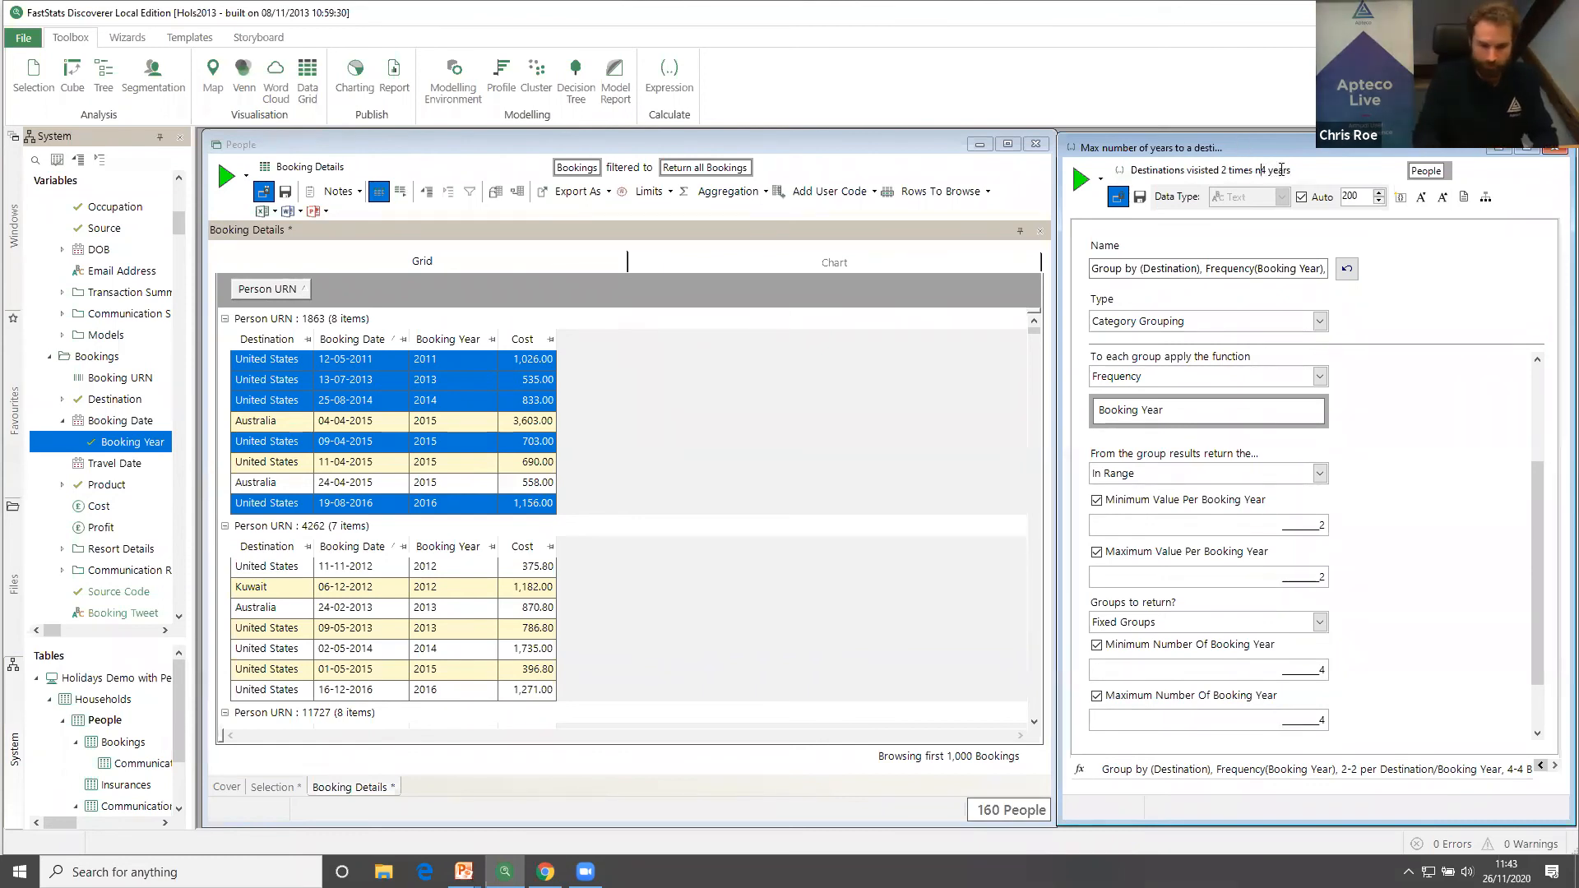
{"action": "type", "text": "in"}
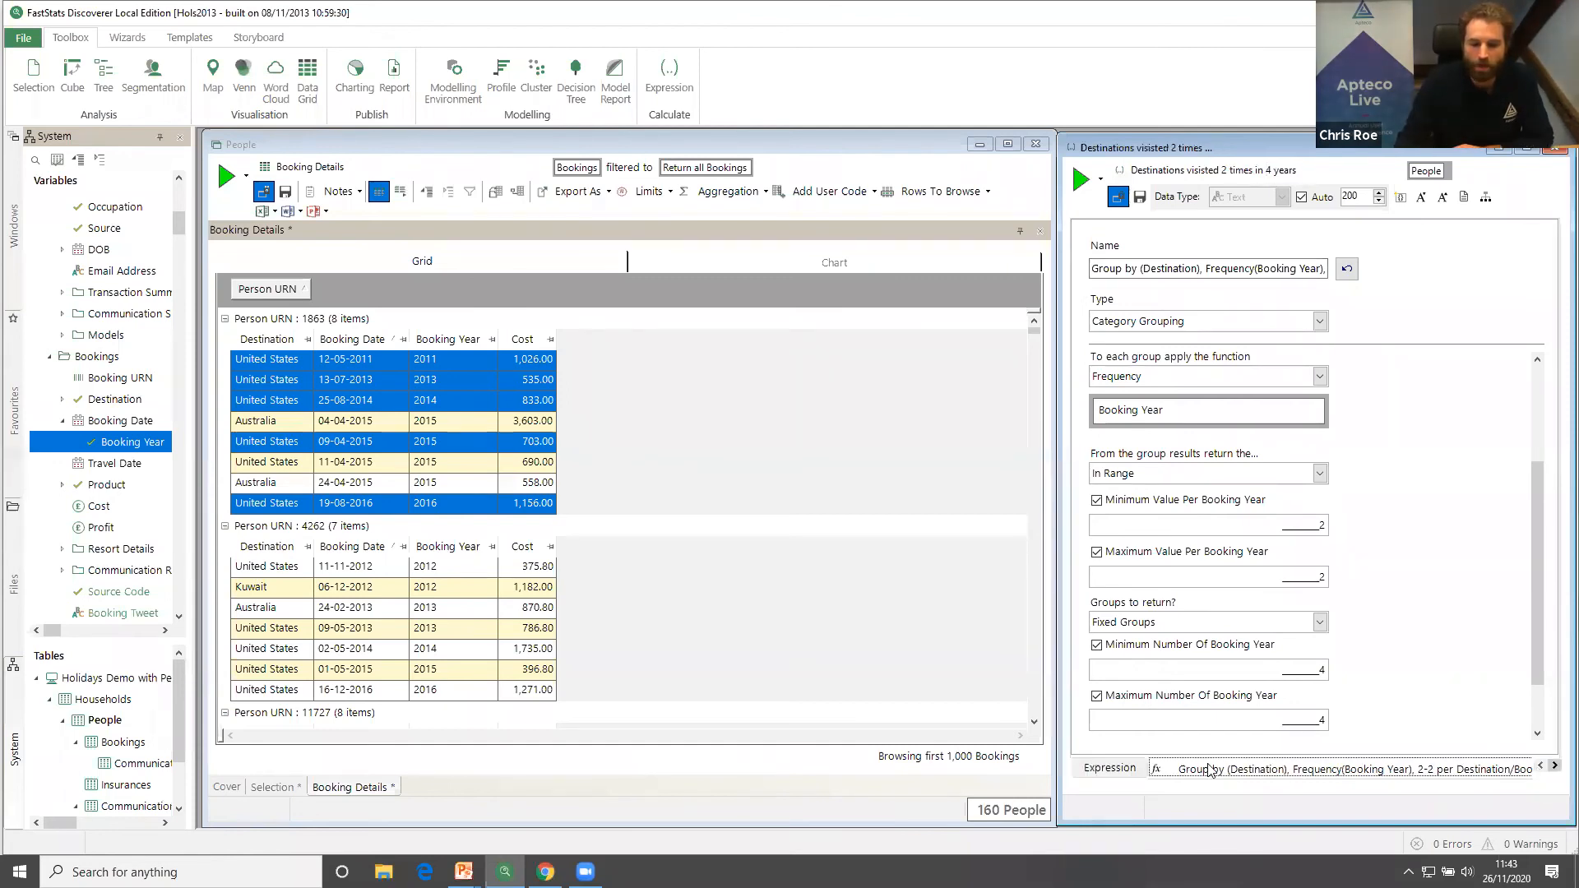
Wrap the destination grouping in a descof( ) function in the expression text.
{"action": "left_click", "coordinate": [1128, 771]}
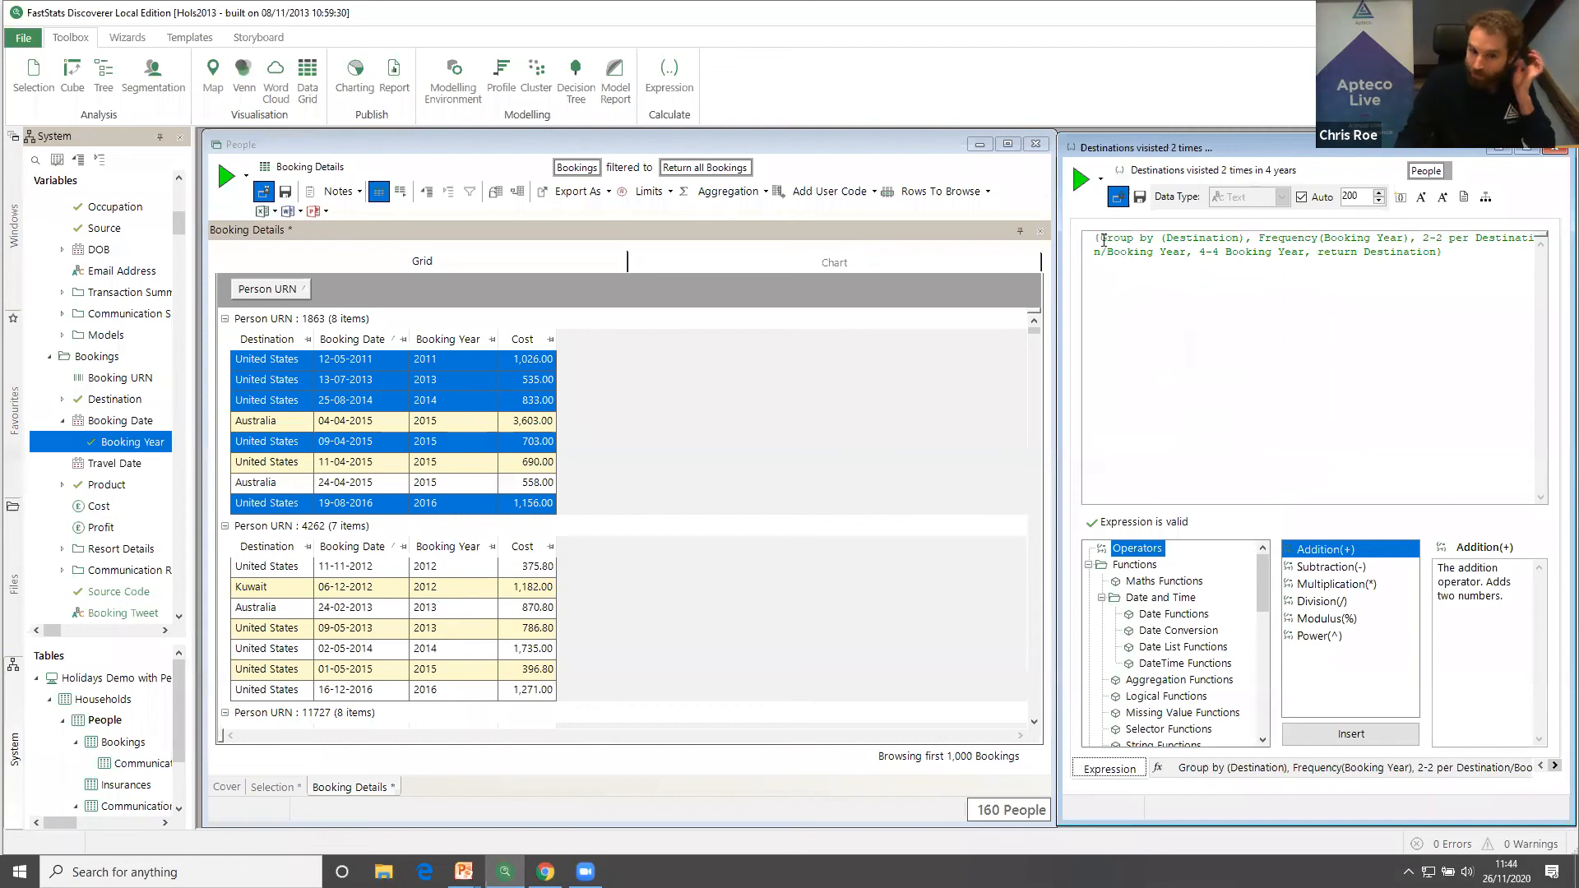
{"action": "type", "text": "descof("}
{"action": "key", "text": "Return"}
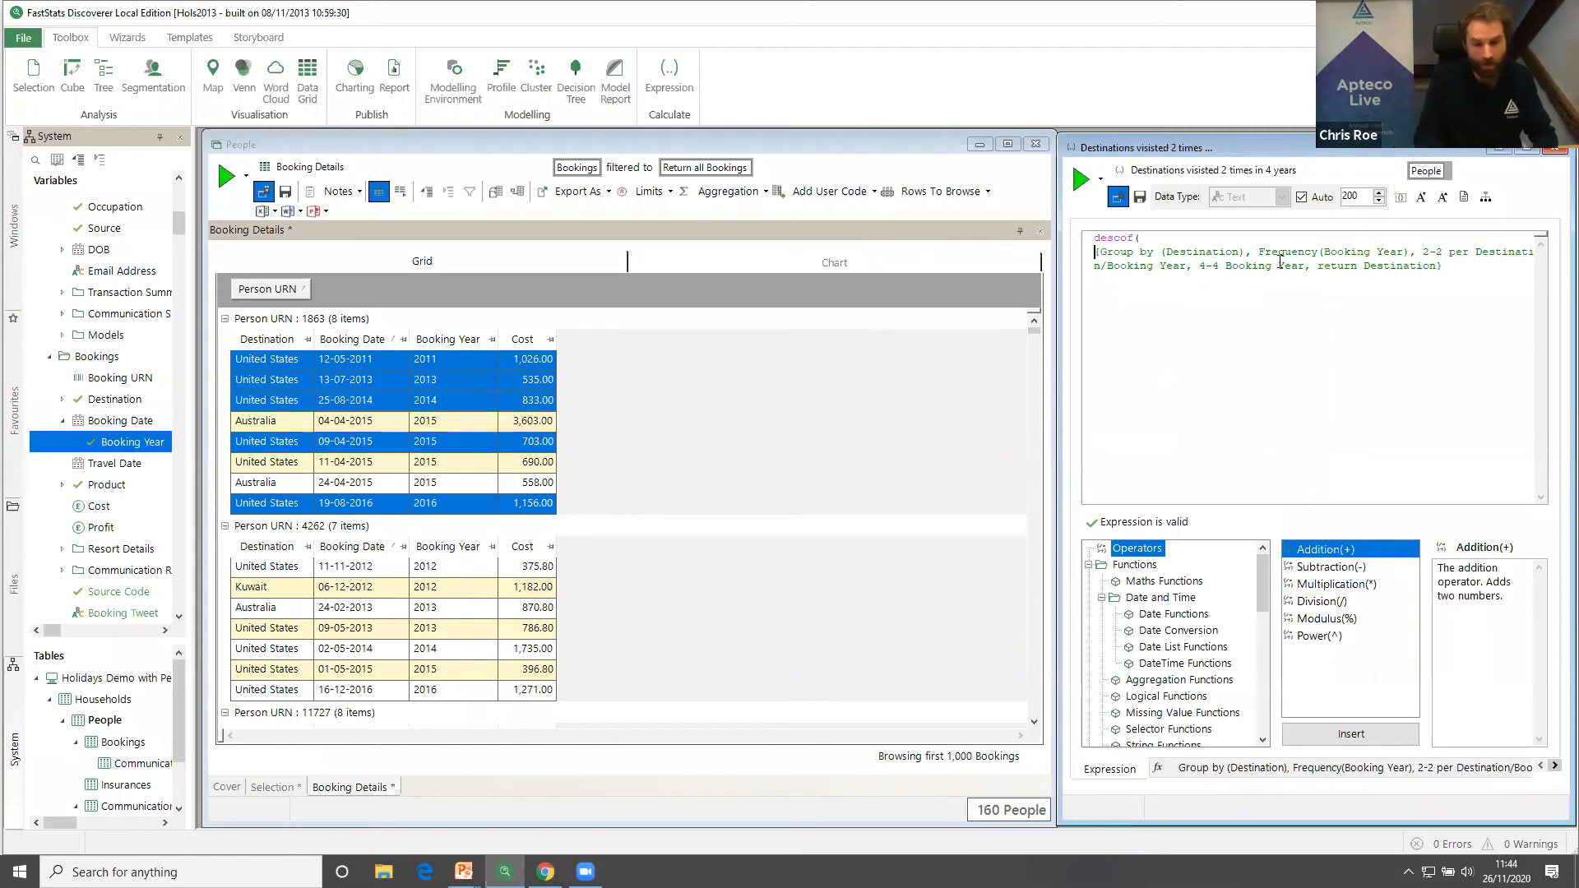
{"action": "type", "text": ")"}
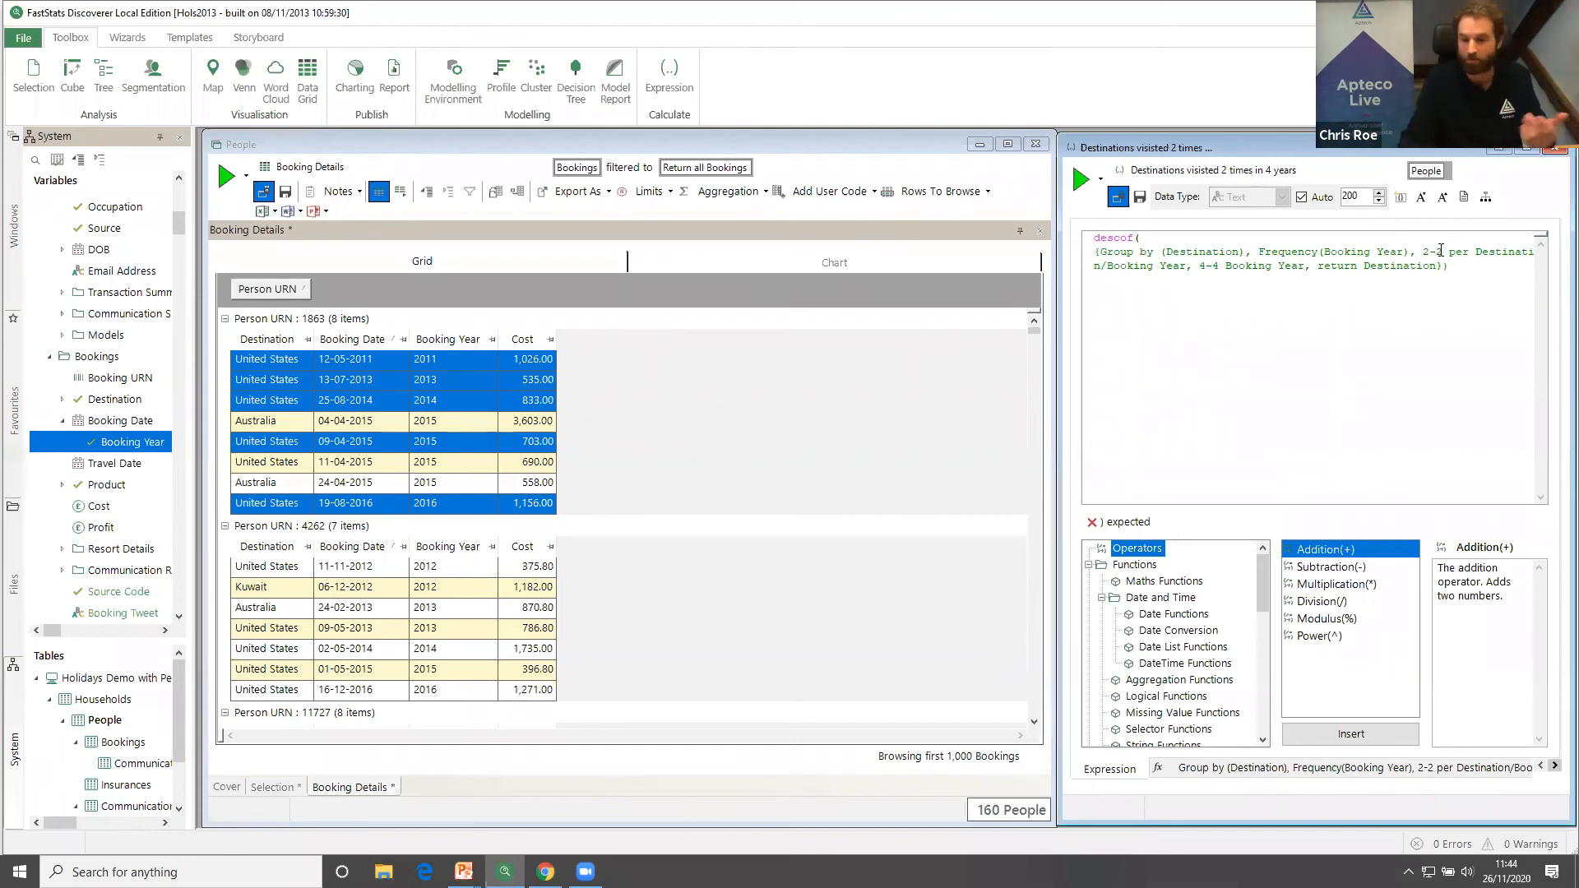
Add the expression as a column in the Booking Details grid, rebuild the grid and expand all Person URN groups.
{"action": "left_click_drag", "start_coordinate": [1121, 171], "coordinate": [692, 387]}
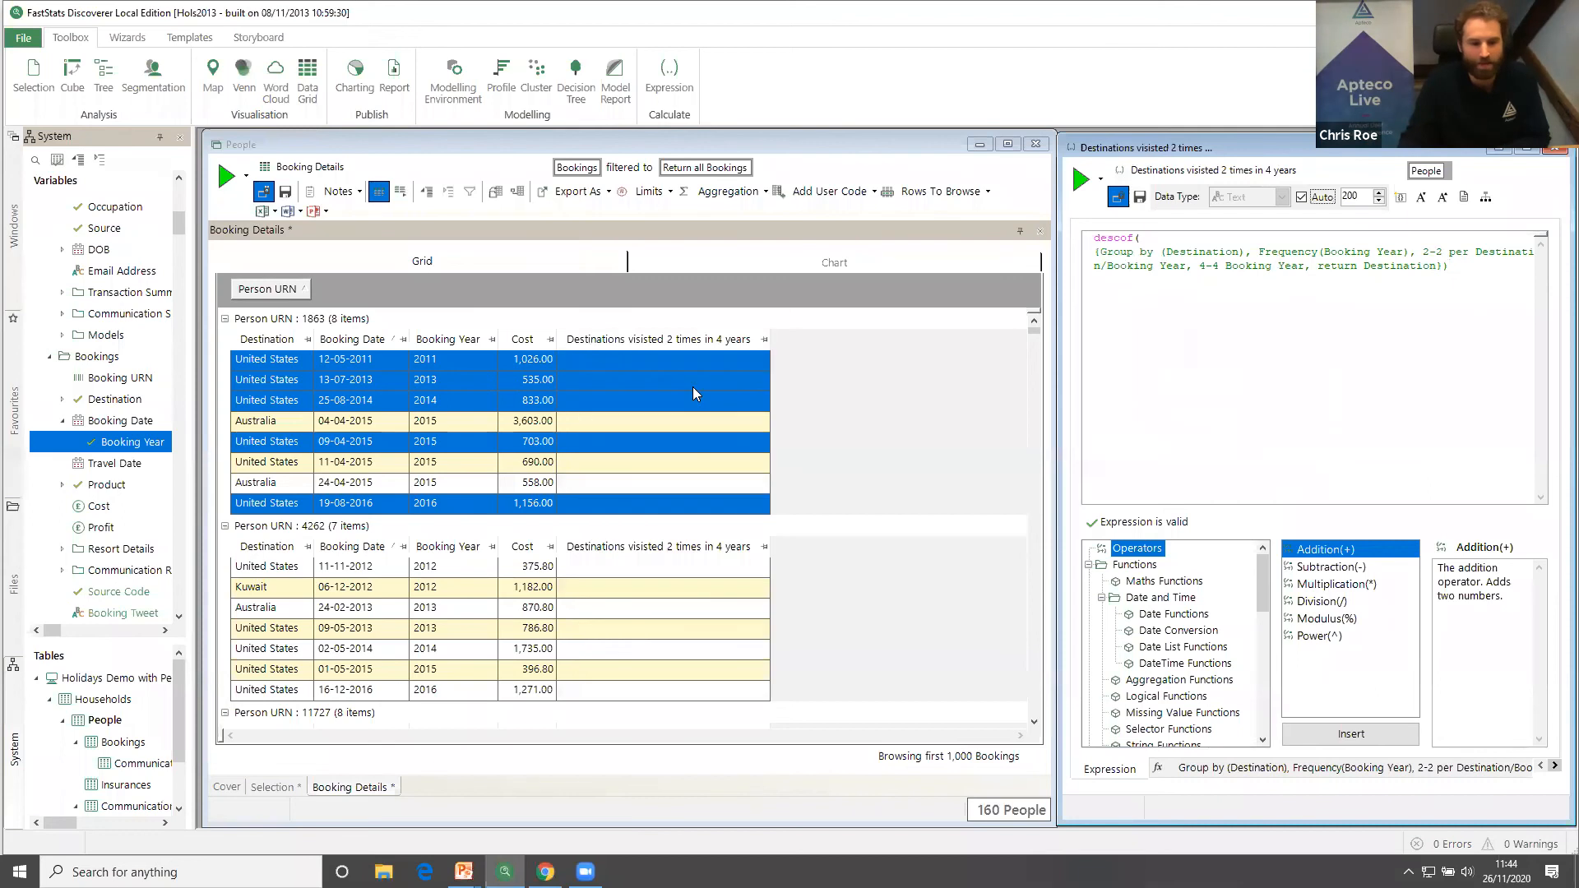
{"action": "left_click", "coordinate": [224, 175]}
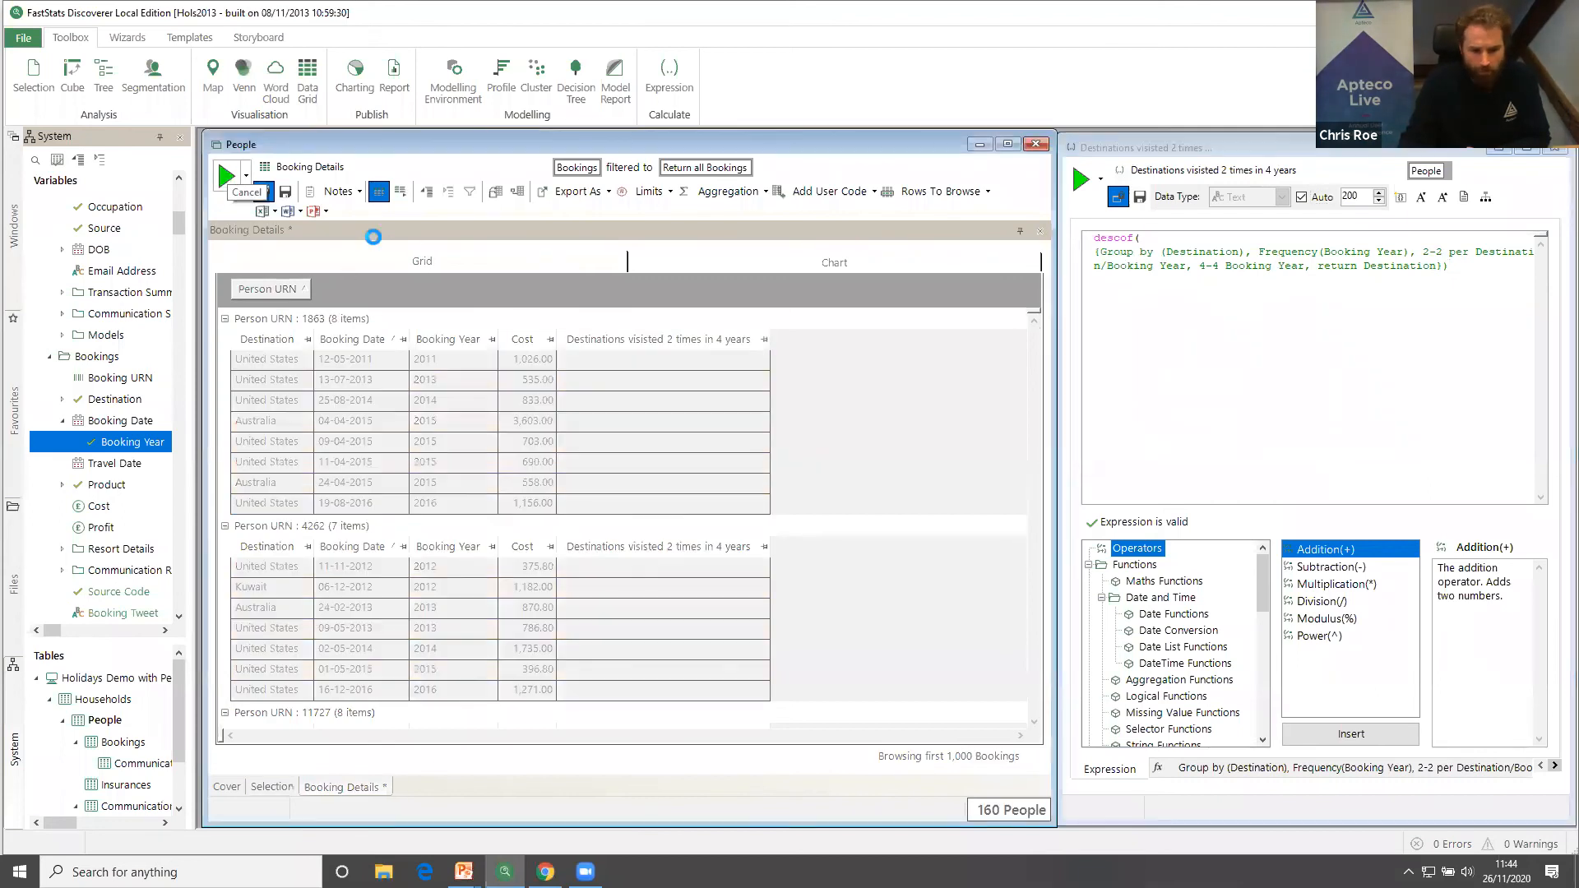
{"action": "left_click", "coordinate": [427, 191]}
{"action": "mouse_move", "coordinate": [1033, 353]}
{"action": "left_mouse_down"}
{"action": "mouse_move", "coordinate": [1018, 731]}
{"action": "mouse_move", "coordinate": [1035, 327]}
{"action": "left_mouse_up"}
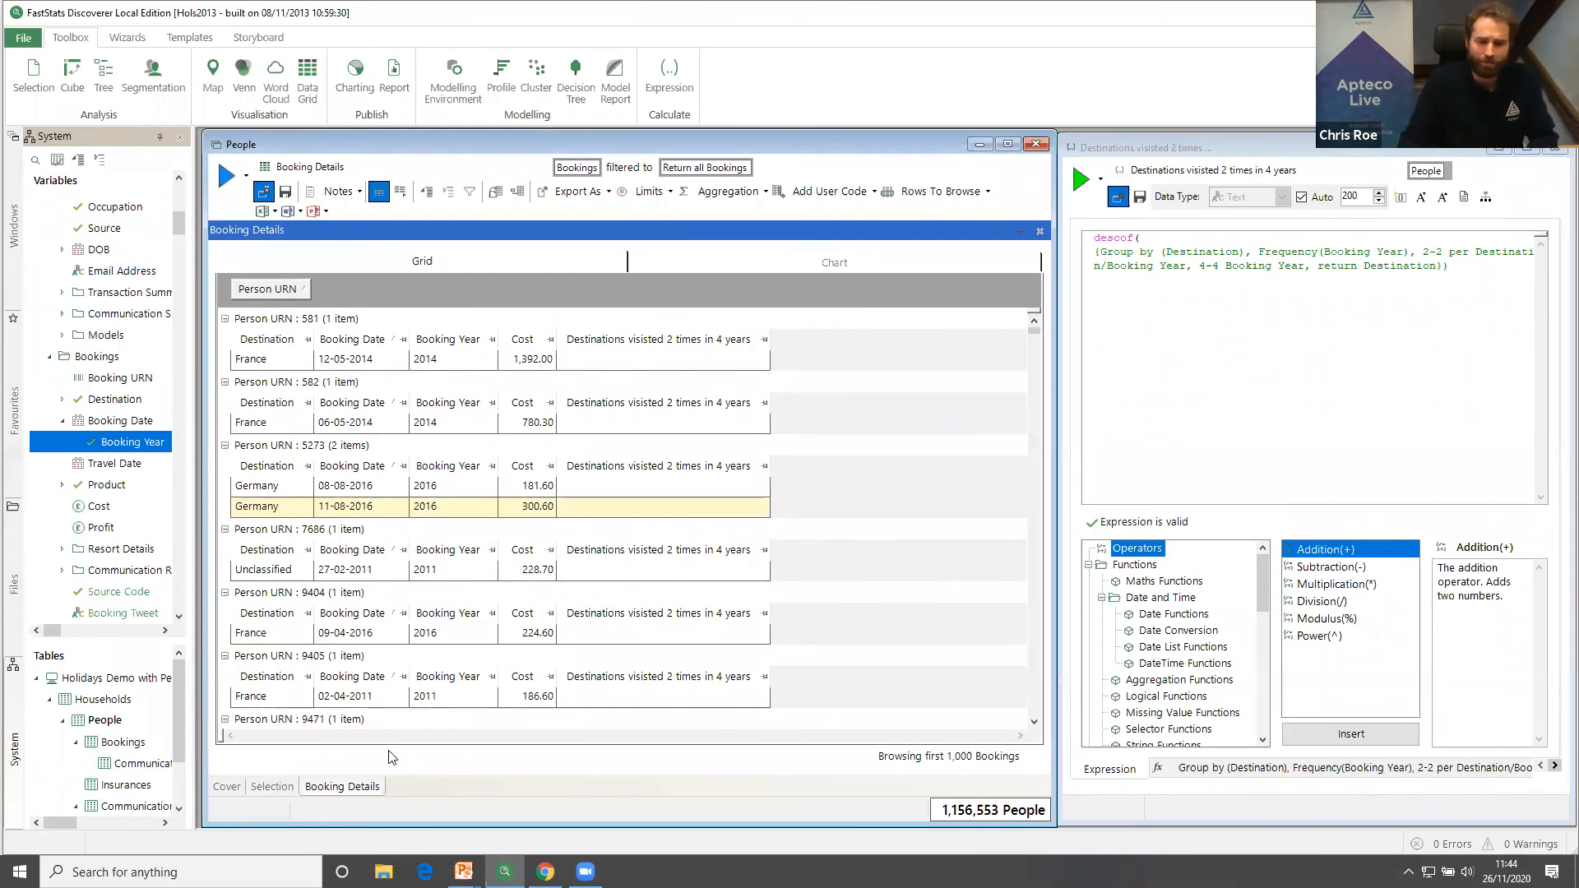
Replace descof with populated in the expression and rename it "Number of Destinations visisted 2 times in 4 years".
{"action": "left_click", "coordinate": [283, 788]}
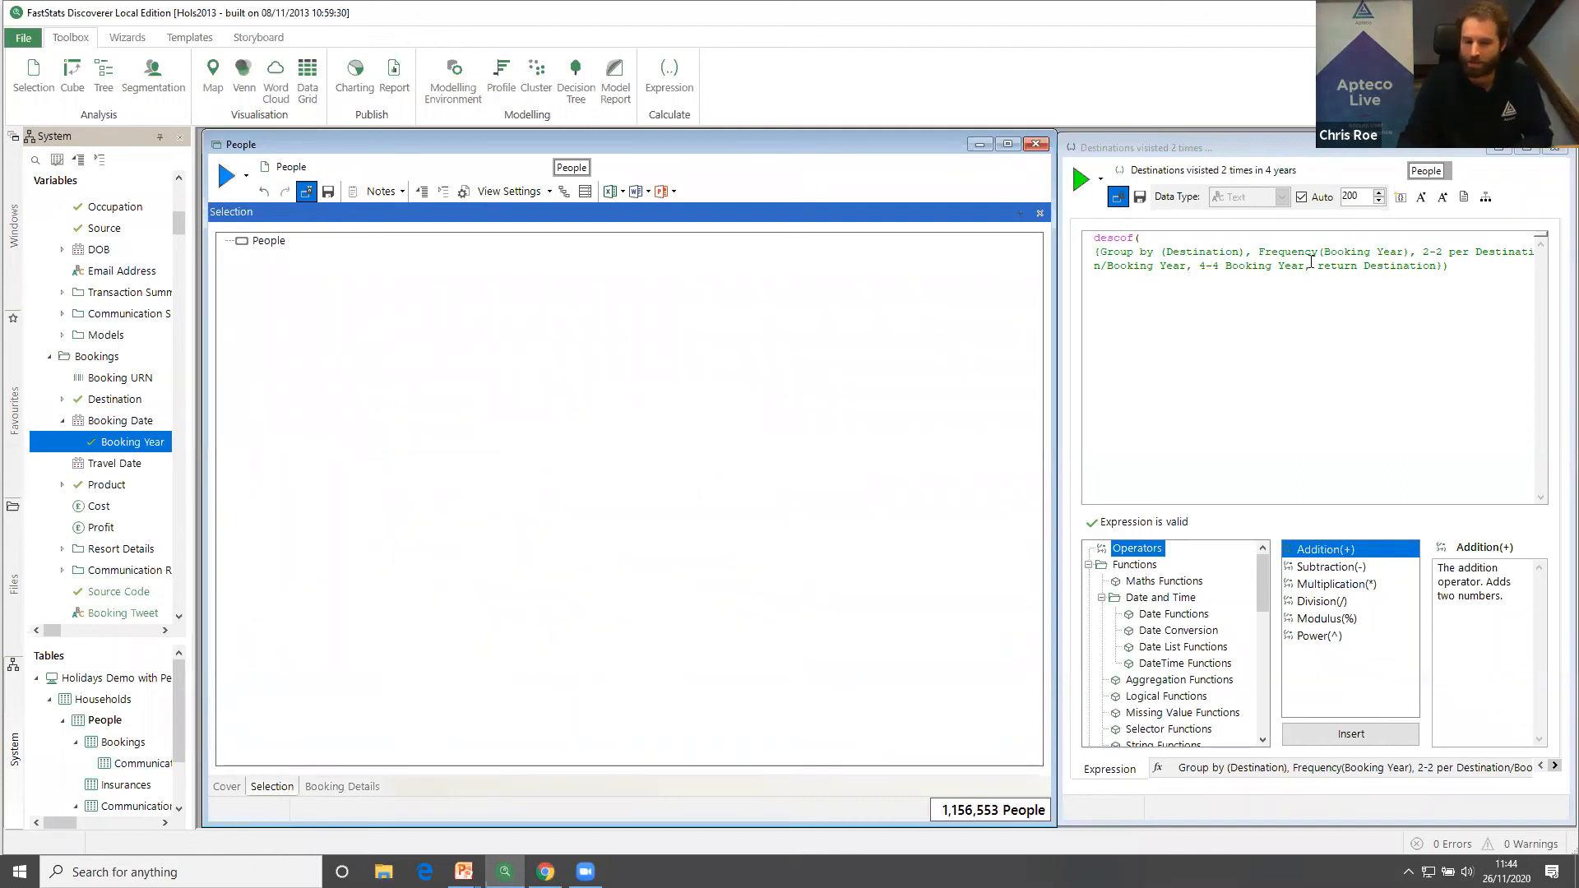
{"action": "double_click", "coordinate": [1109, 238]}
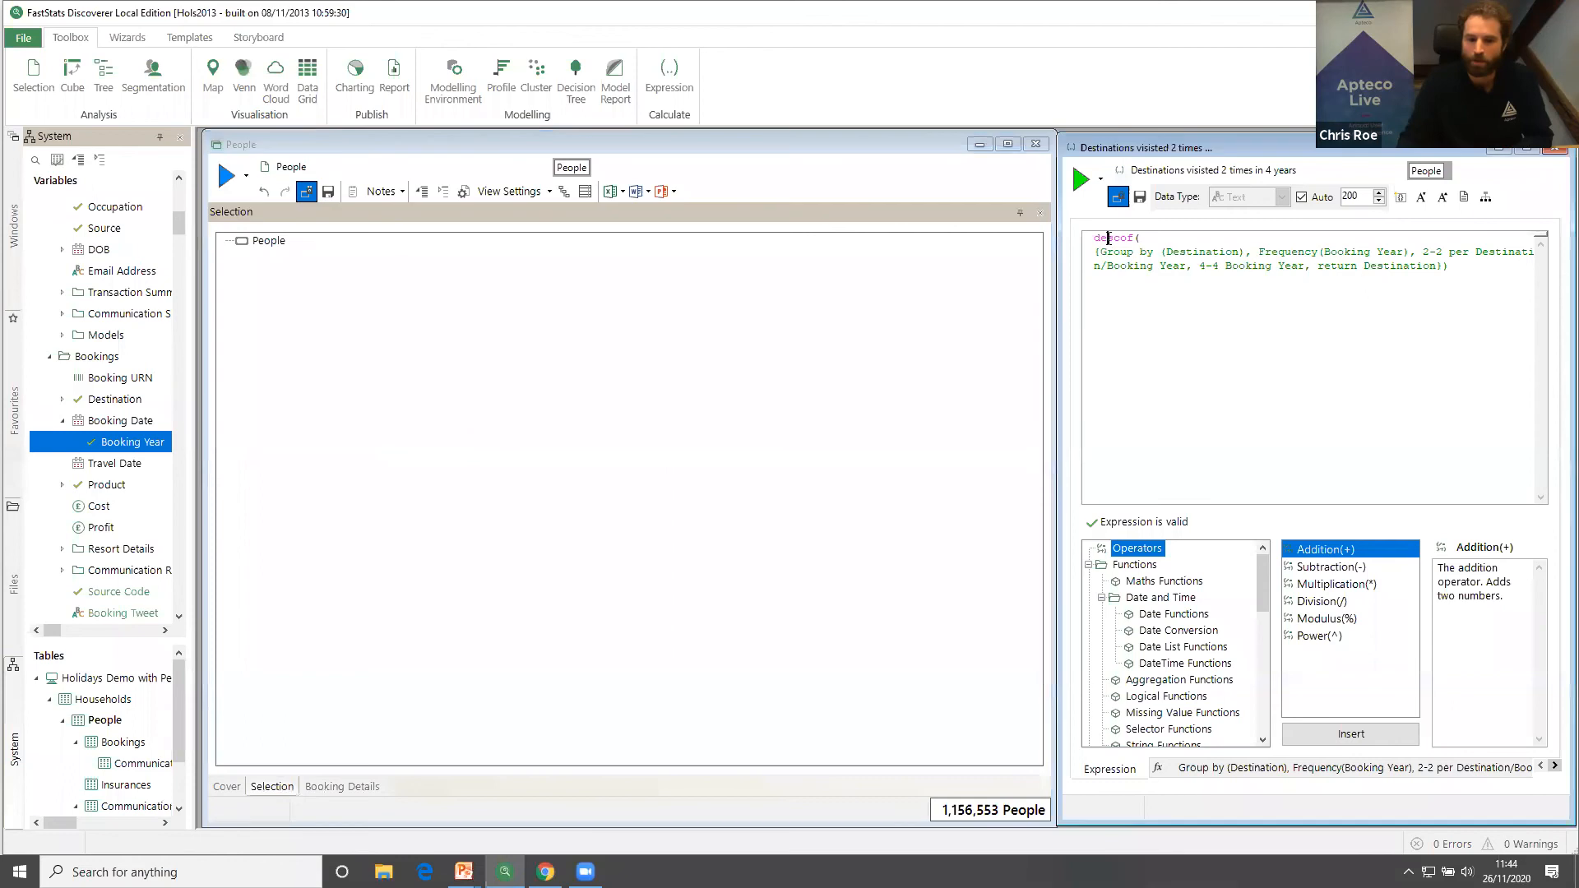
{"action": "type", "text": "popoula("}
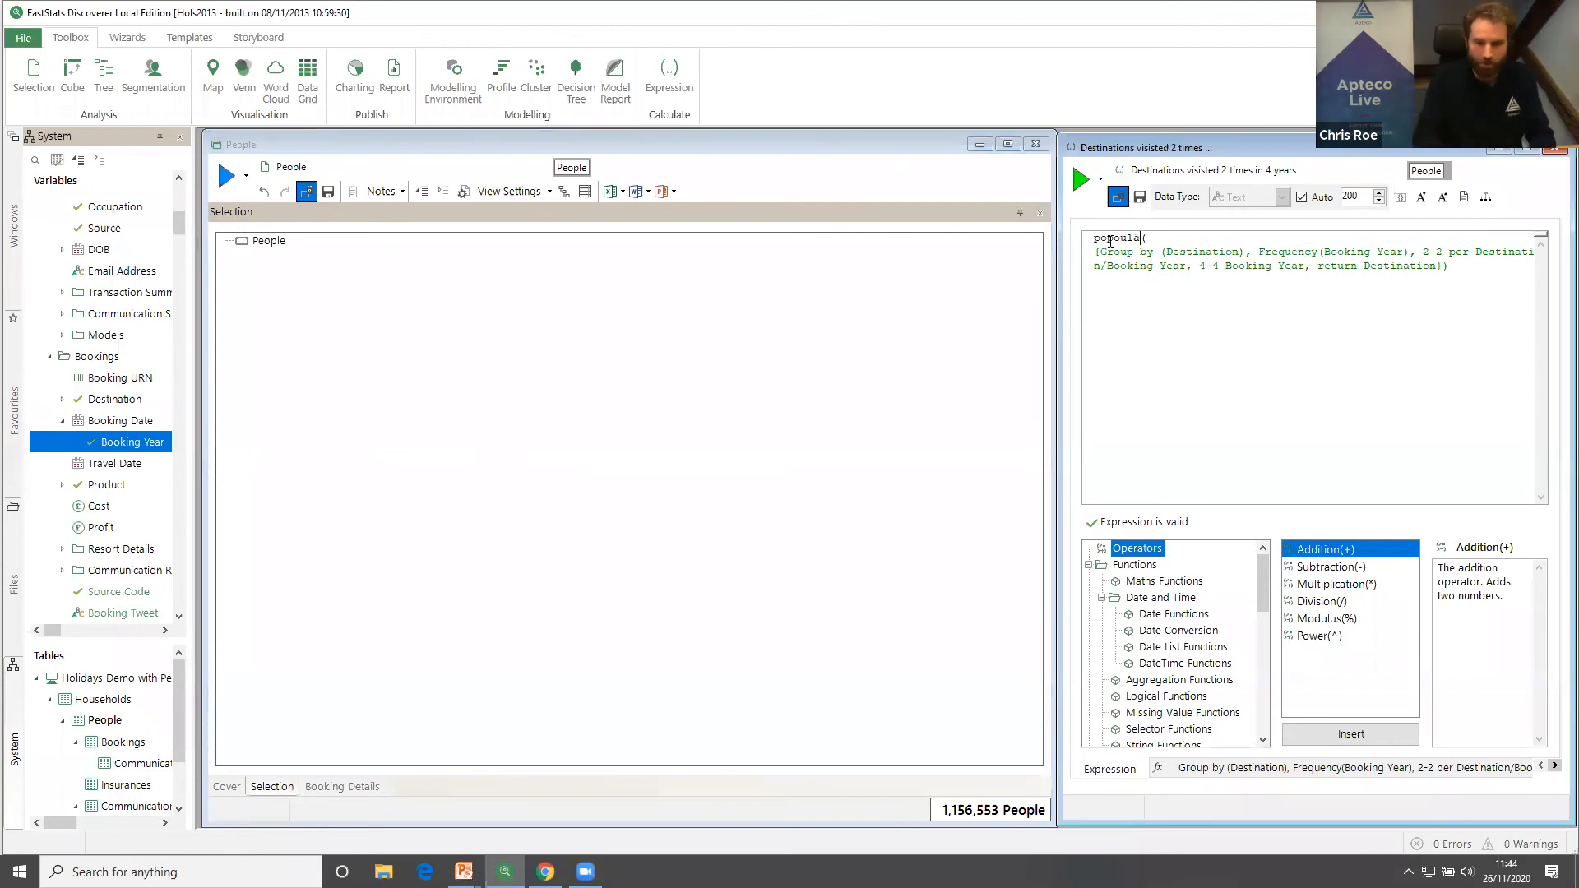
{"action": "type", "text": "ted"}
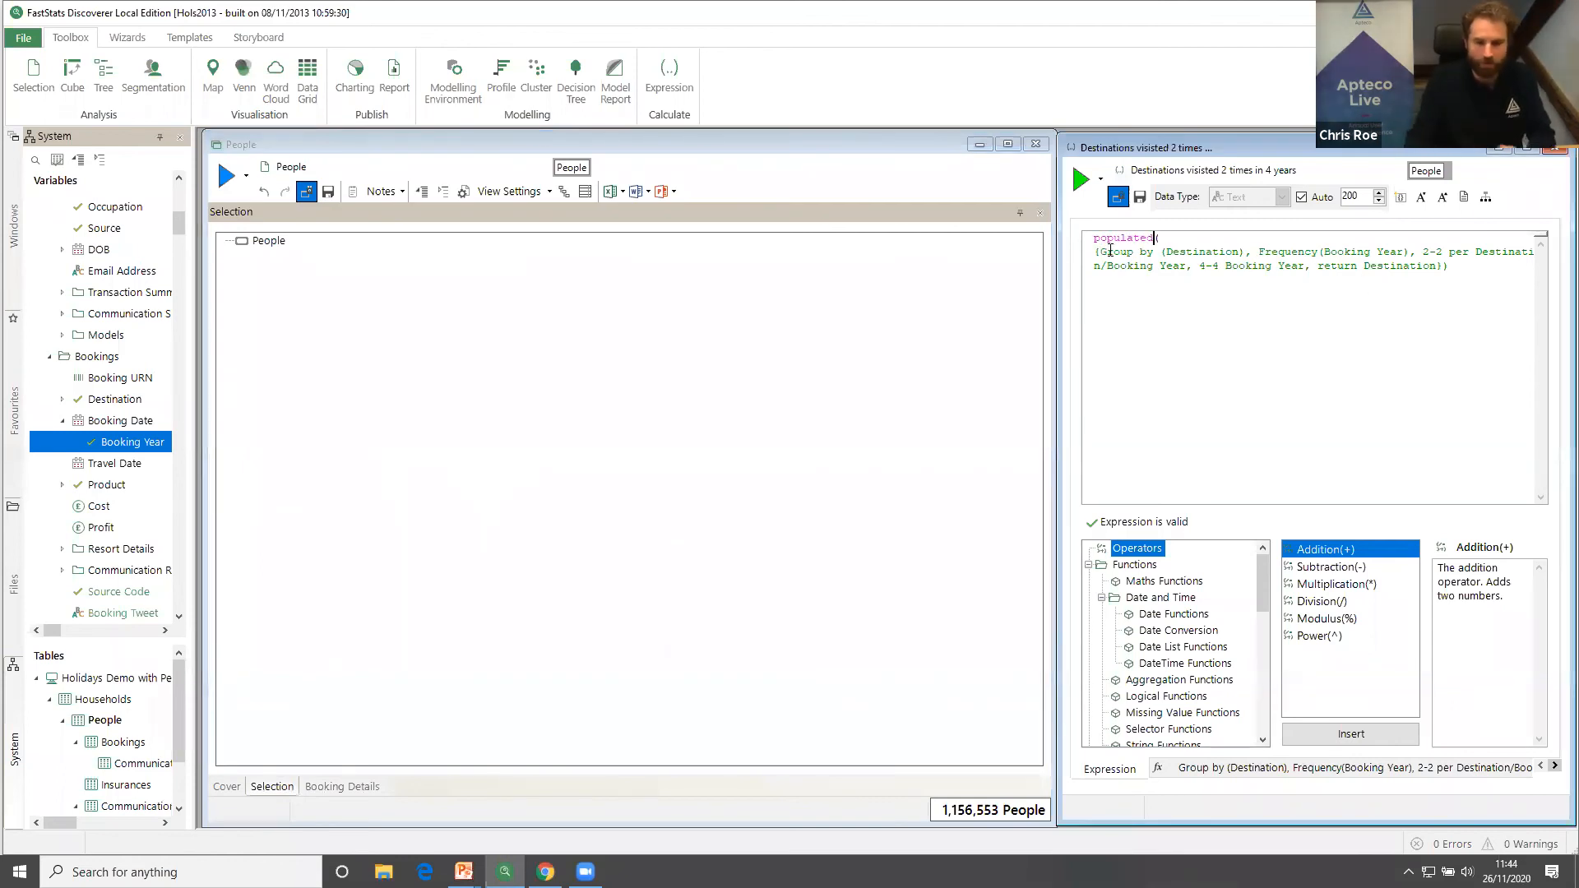
{"action": "left_click", "coordinate": [1132, 169]}
{"action": "type", "text": "Number o f"}
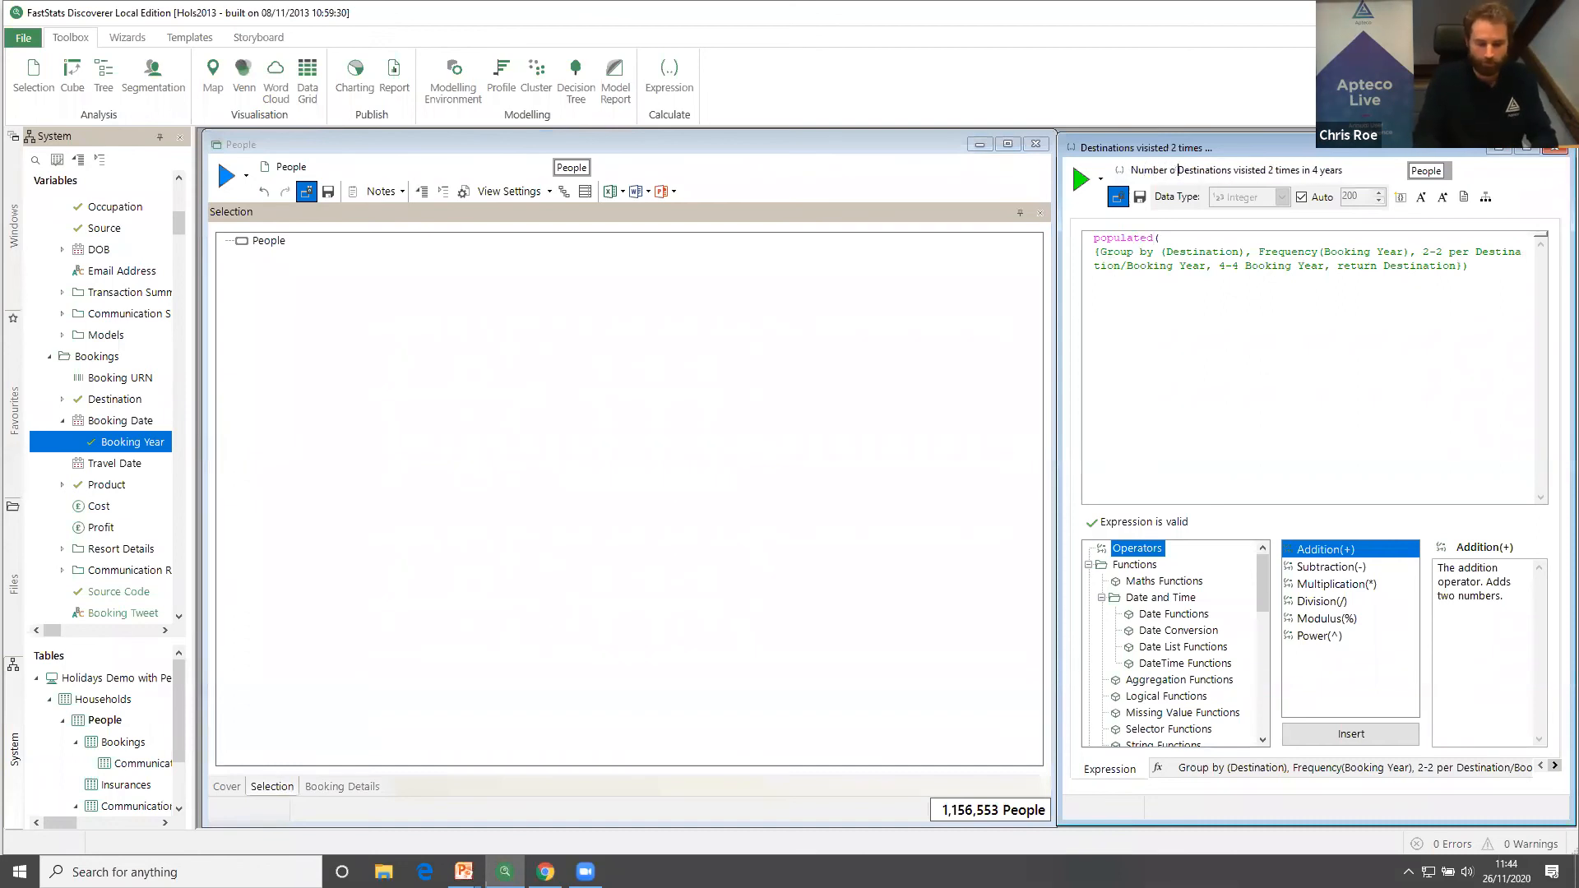
Add the number-of-destinations expression to the empty People selection with the range >= 1 and run the count.
{"action": "left_click_drag", "start_coordinate": [1119, 170], "coordinate": [673, 398]}
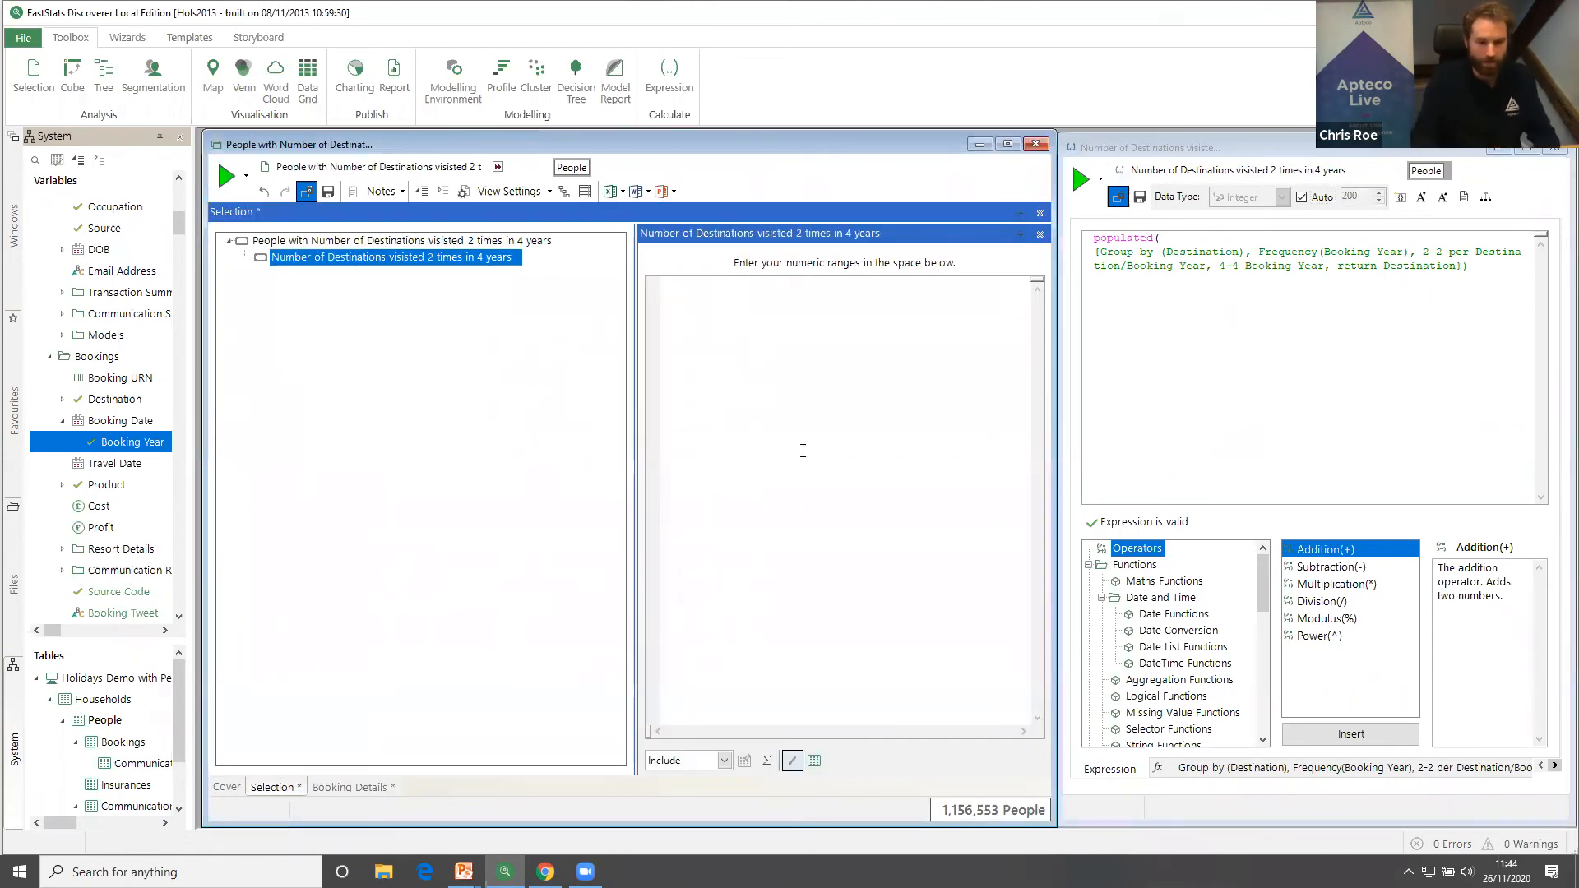
{"action": "type", "text": ">= 1"}
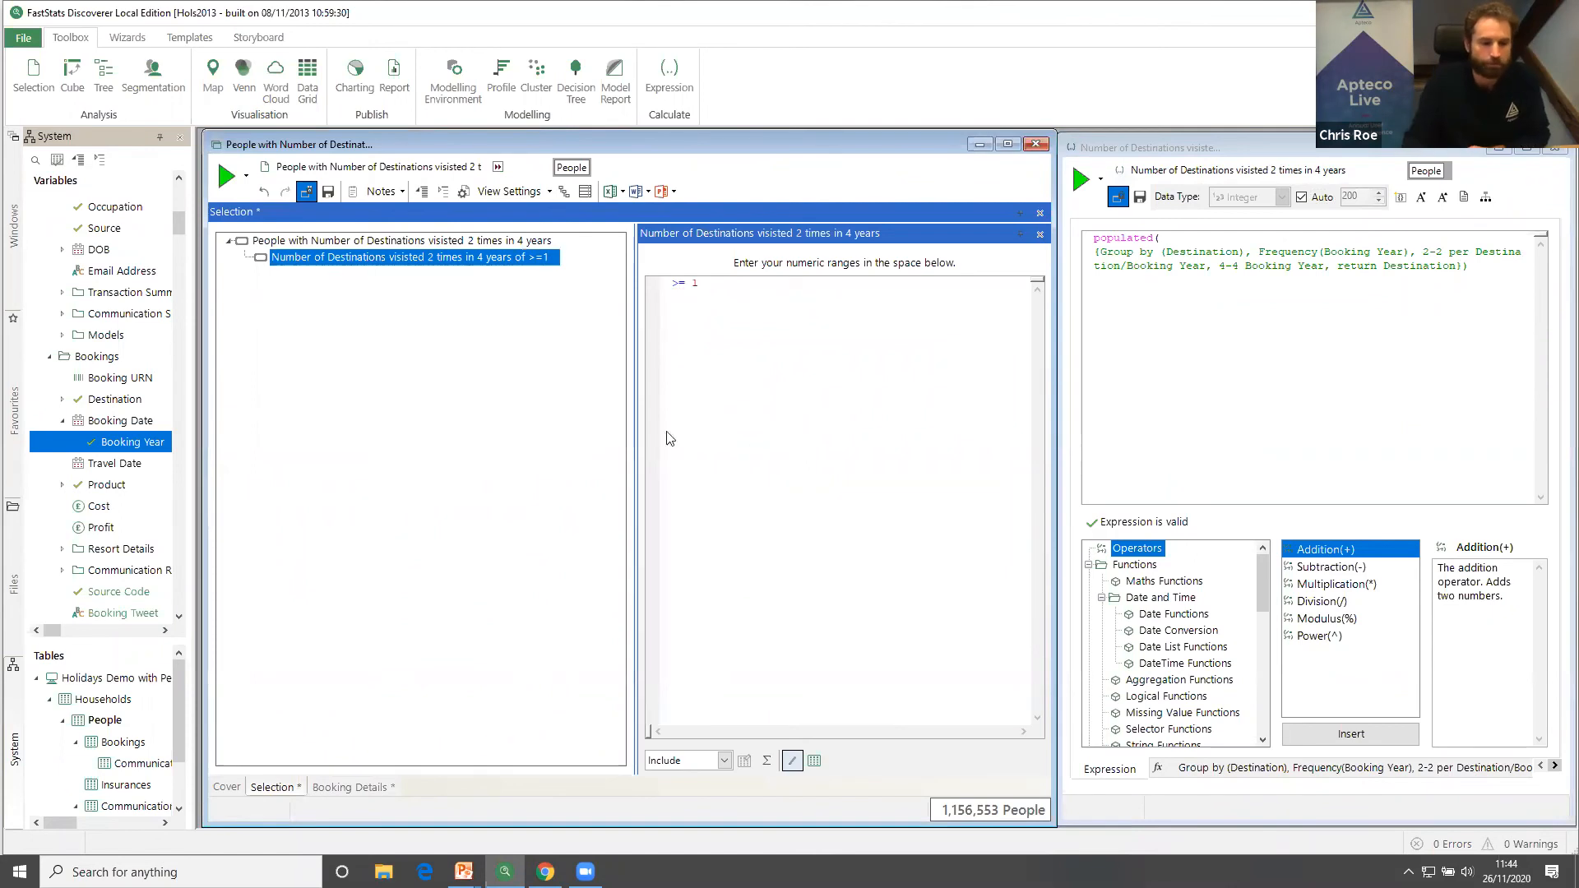
{"action": "left_click", "coordinate": [227, 178]}
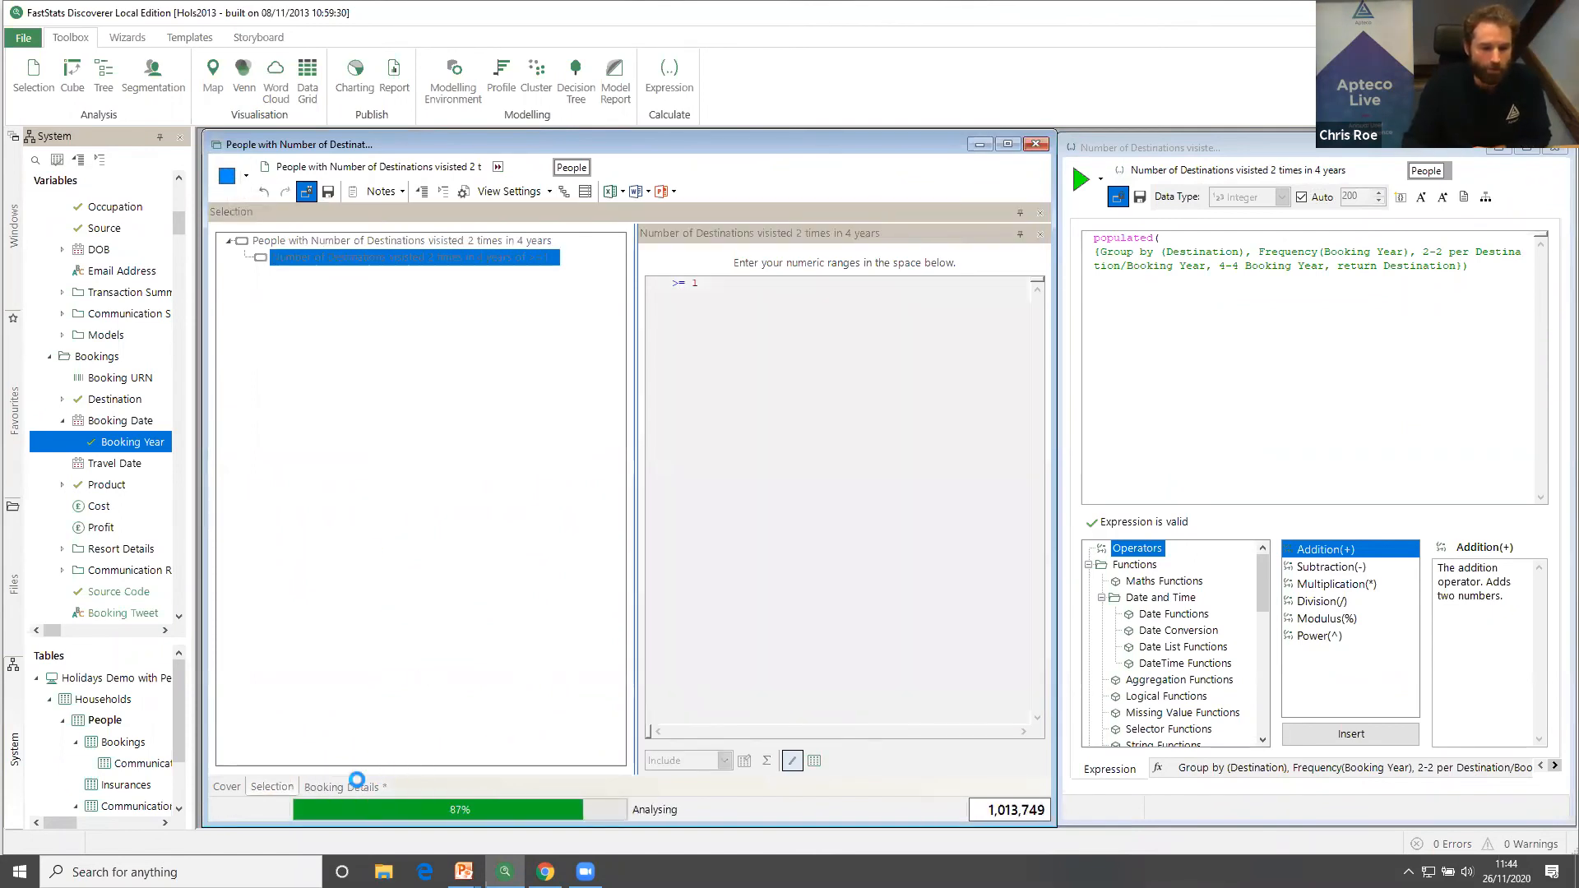
Expand the selected people's groups in Booking Details and compare booking years with the destination returned for each person.
{"action": "left_click", "coordinate": [353, 783]}
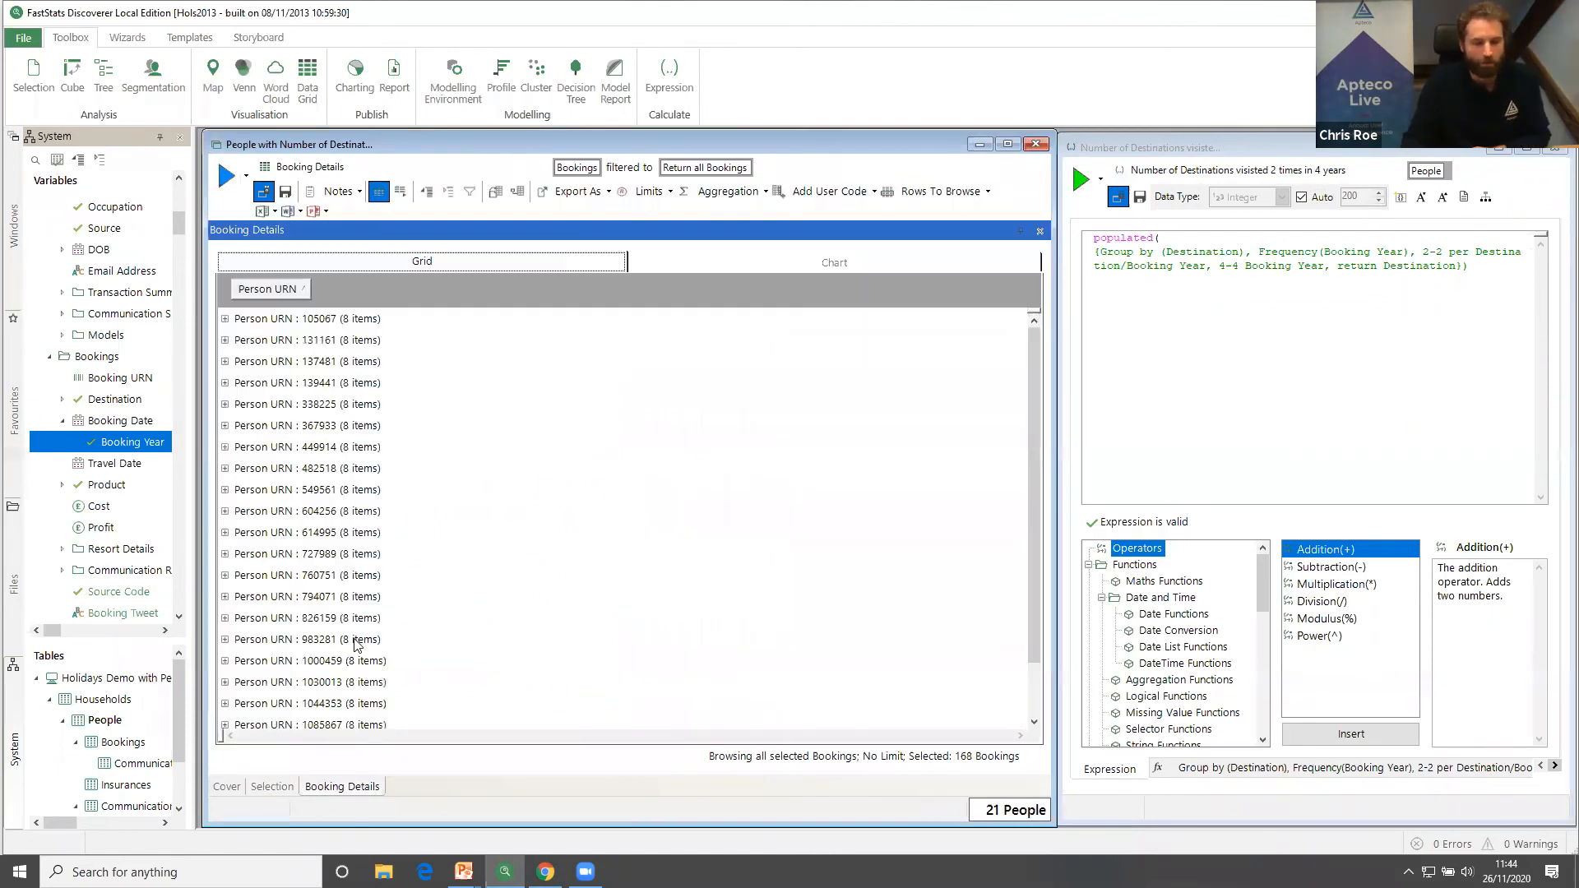
{"action": "left_click", "coordinate": [426, 193]}
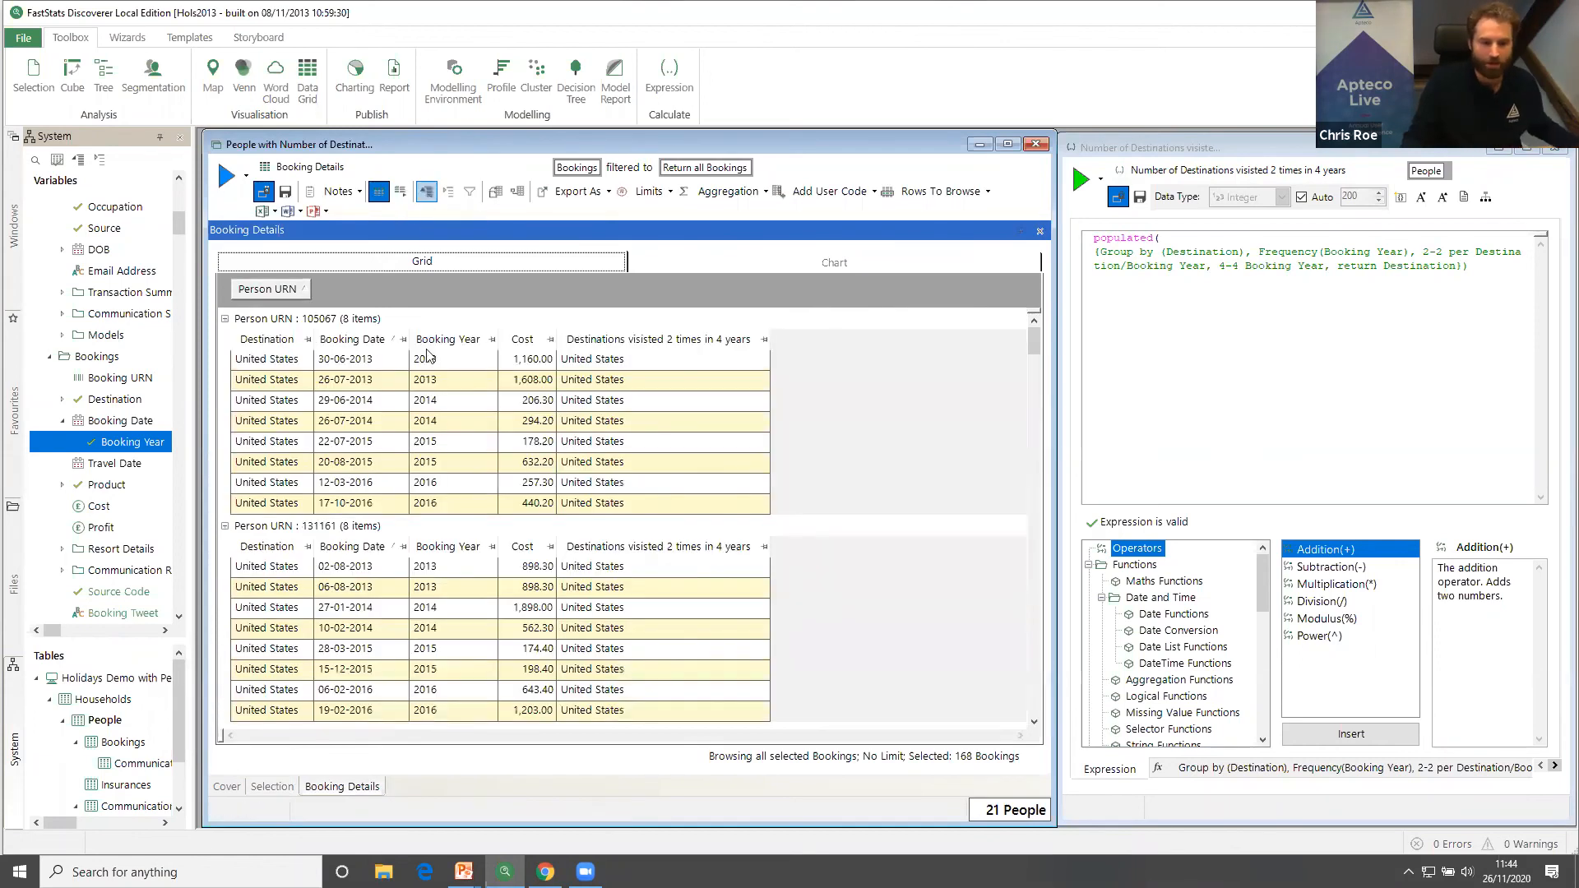
{"action": "left_click_drag", "start_coordinate": [444, 365], "coordinate": [449, 505]}
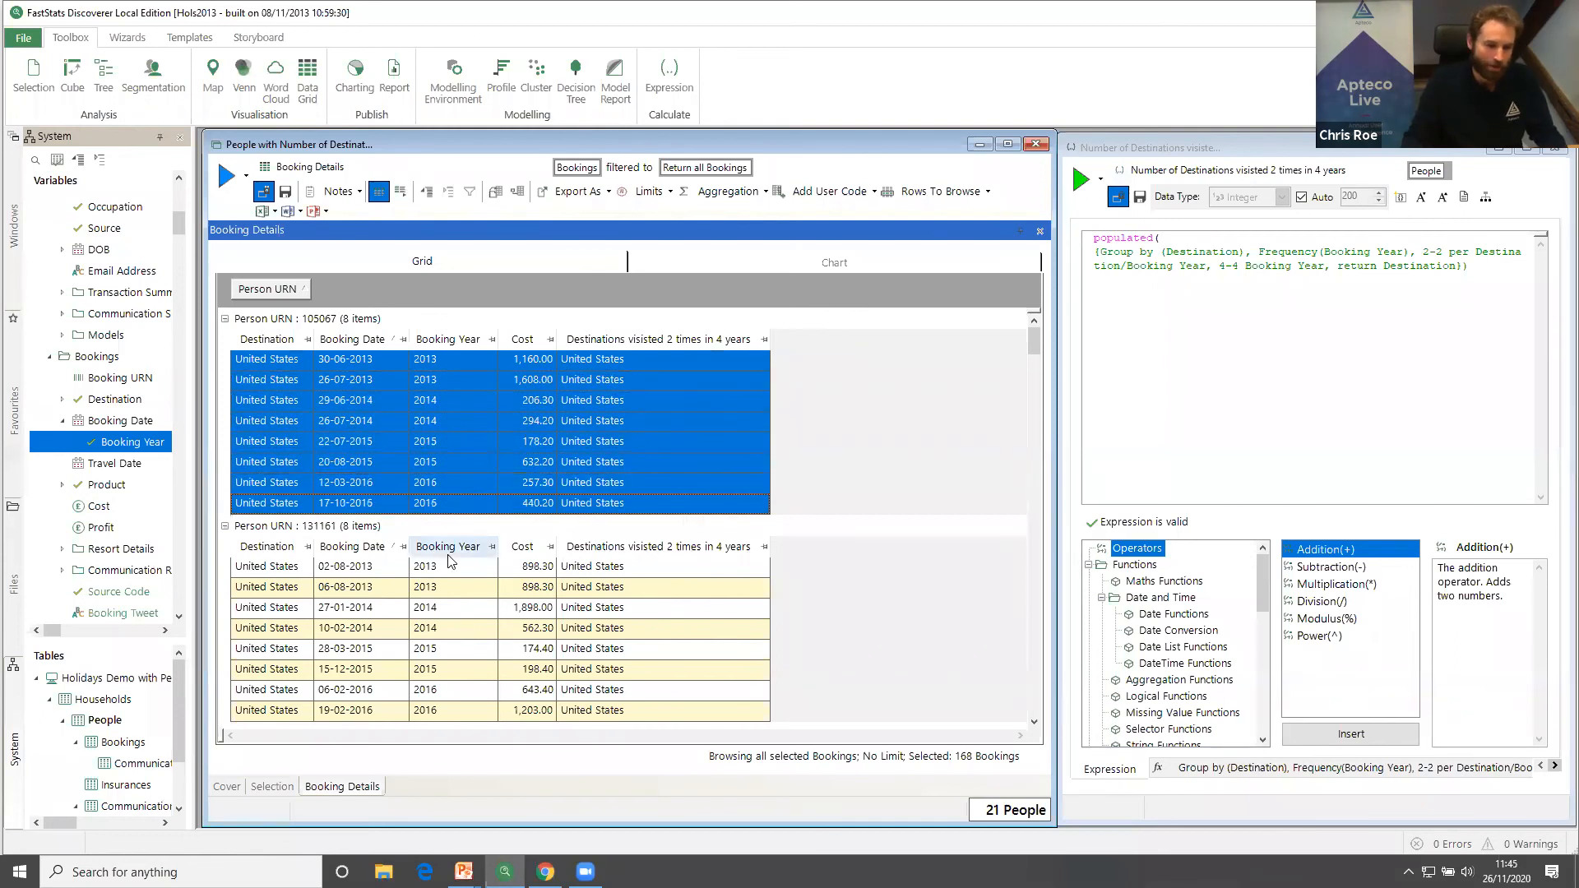
{"action": "scroll", "coordinate": [449, 564], "scroll_direction": "down", "scroll_amount": 9}
{"action": "scroll", "coordinate": [428, 518], "scroll_direction": "down", "scroll_amount": 3}
{"action": "scroll", "coordinate": [285, 527], "scroll_direction": "down", "scroll_amount": 6}
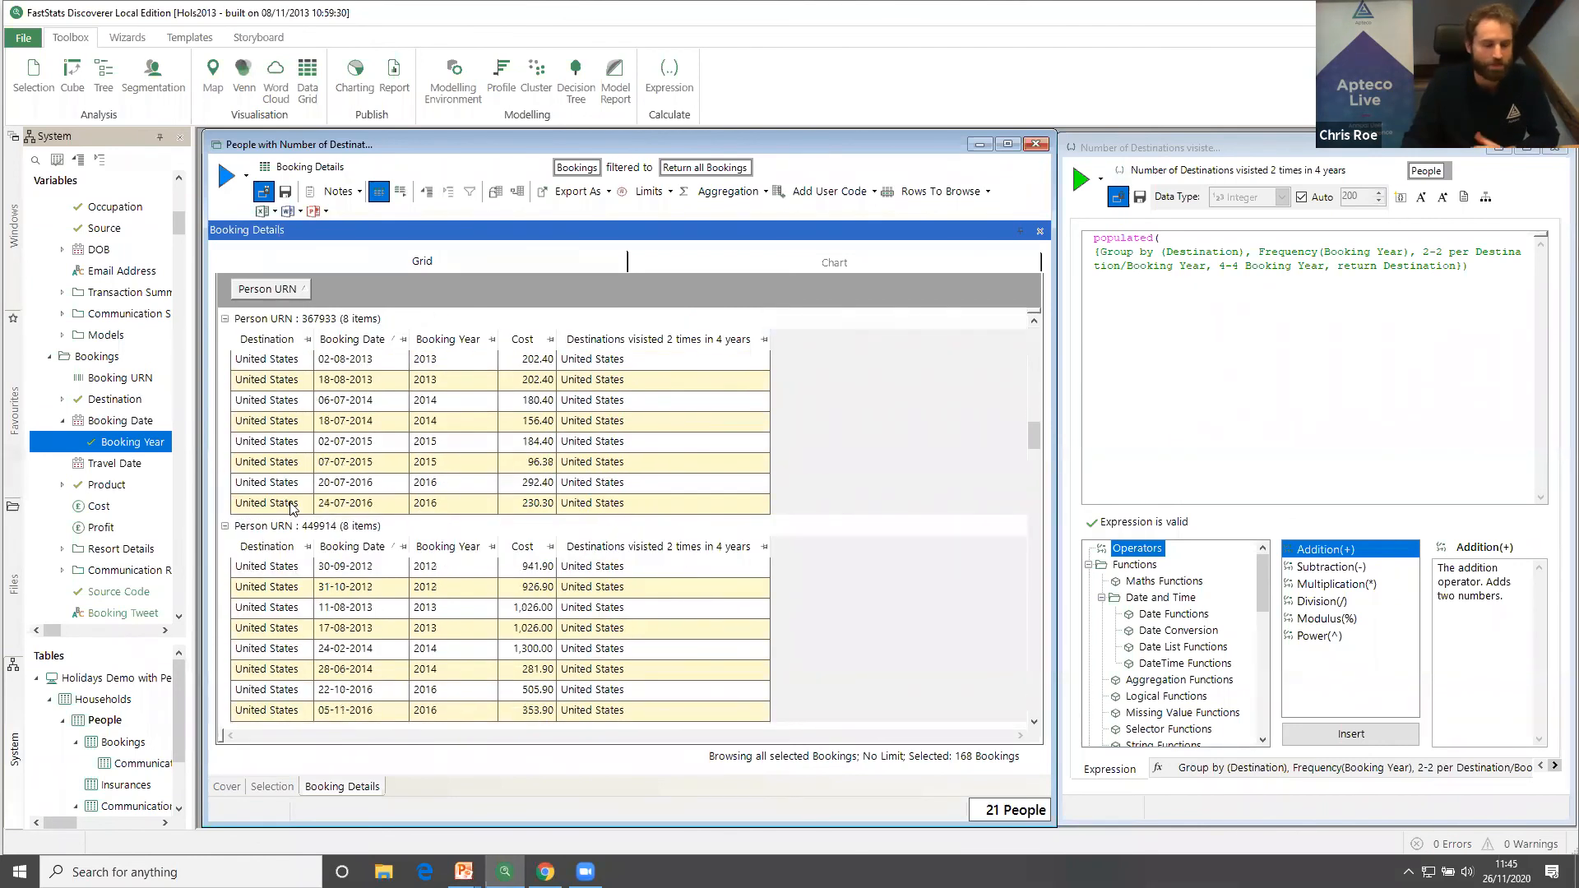
{"action": "scroll", "coordinate": [289, 508], "scroll_direction": "down", "scroll_amount": 2}
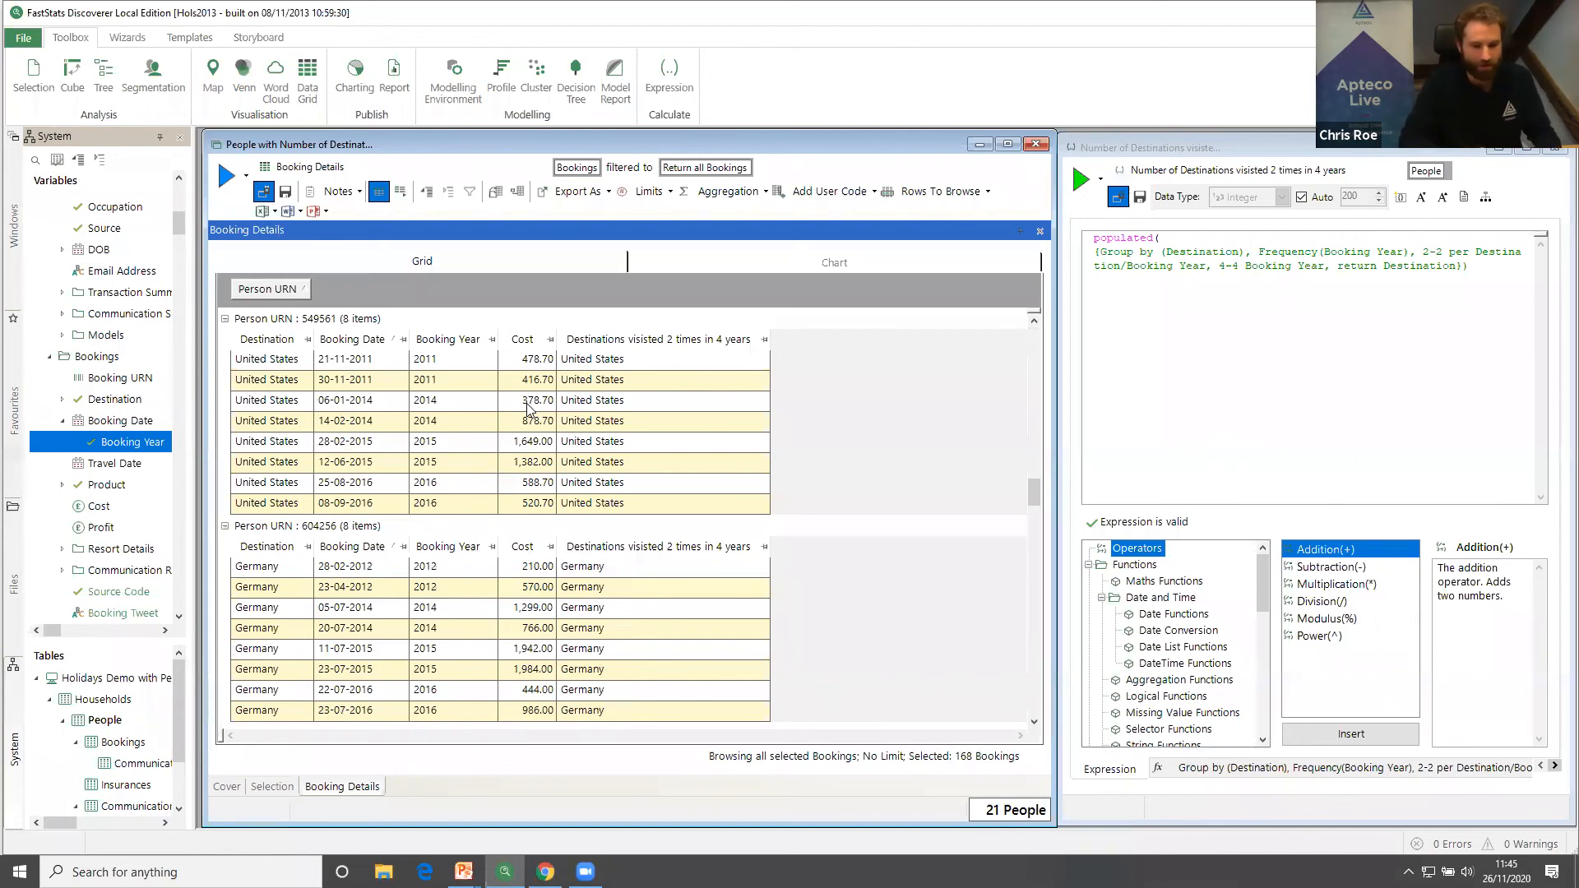
Switch to the PowerPoint slide show and advance past End notes to the first point on the Considerations slide.
{"action": "key", "text": "super+Tab"}
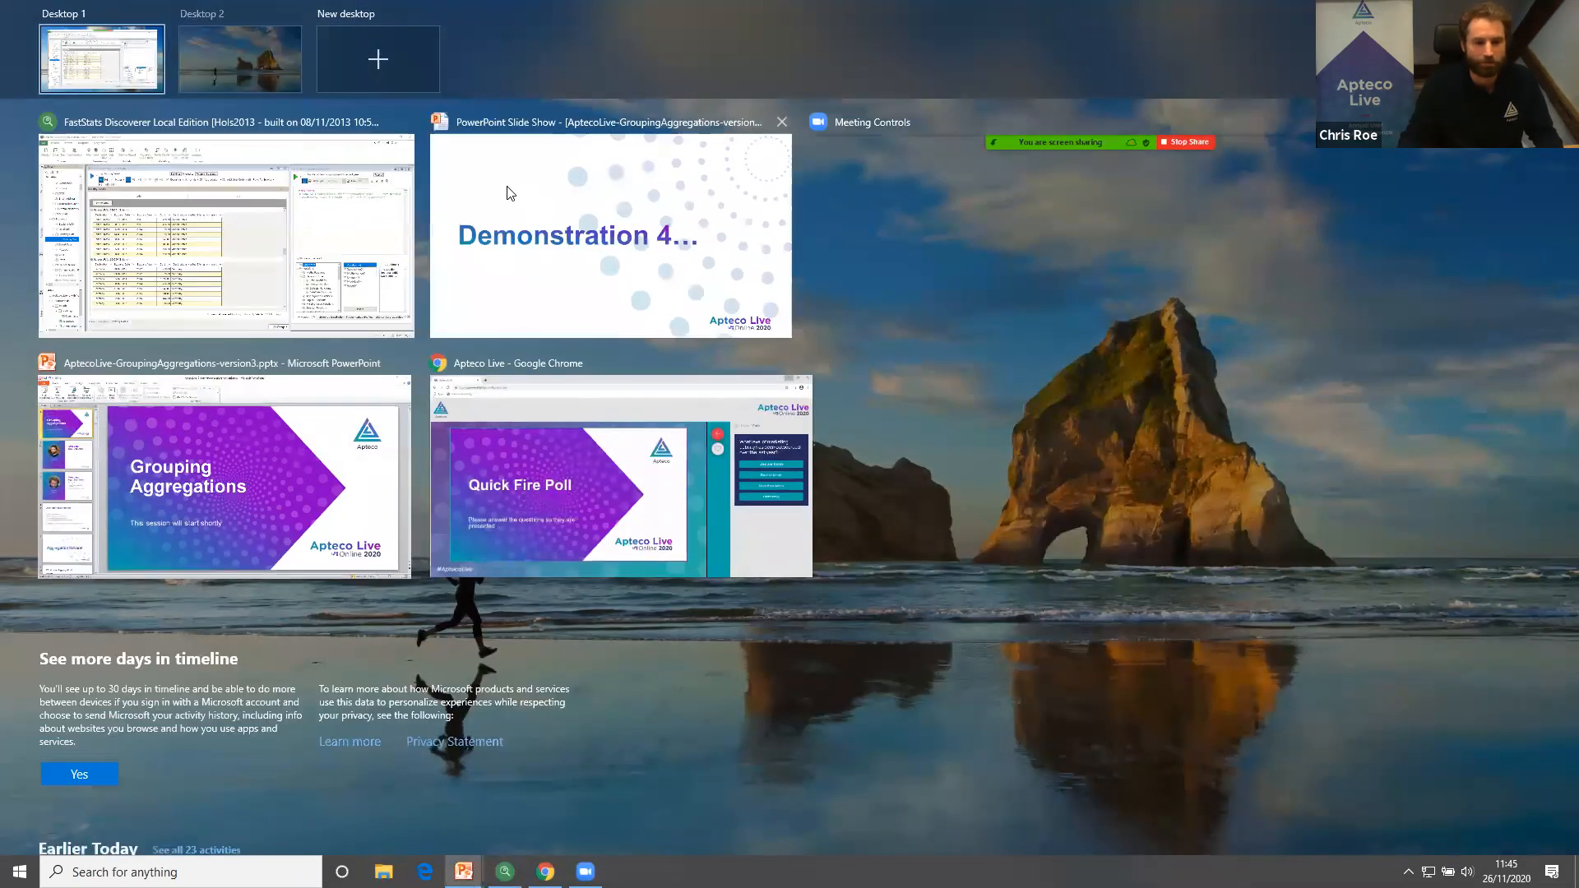
{"action": "left_click", "coordinate": [510, 194]}
{"action": "key", "text": "Right"}
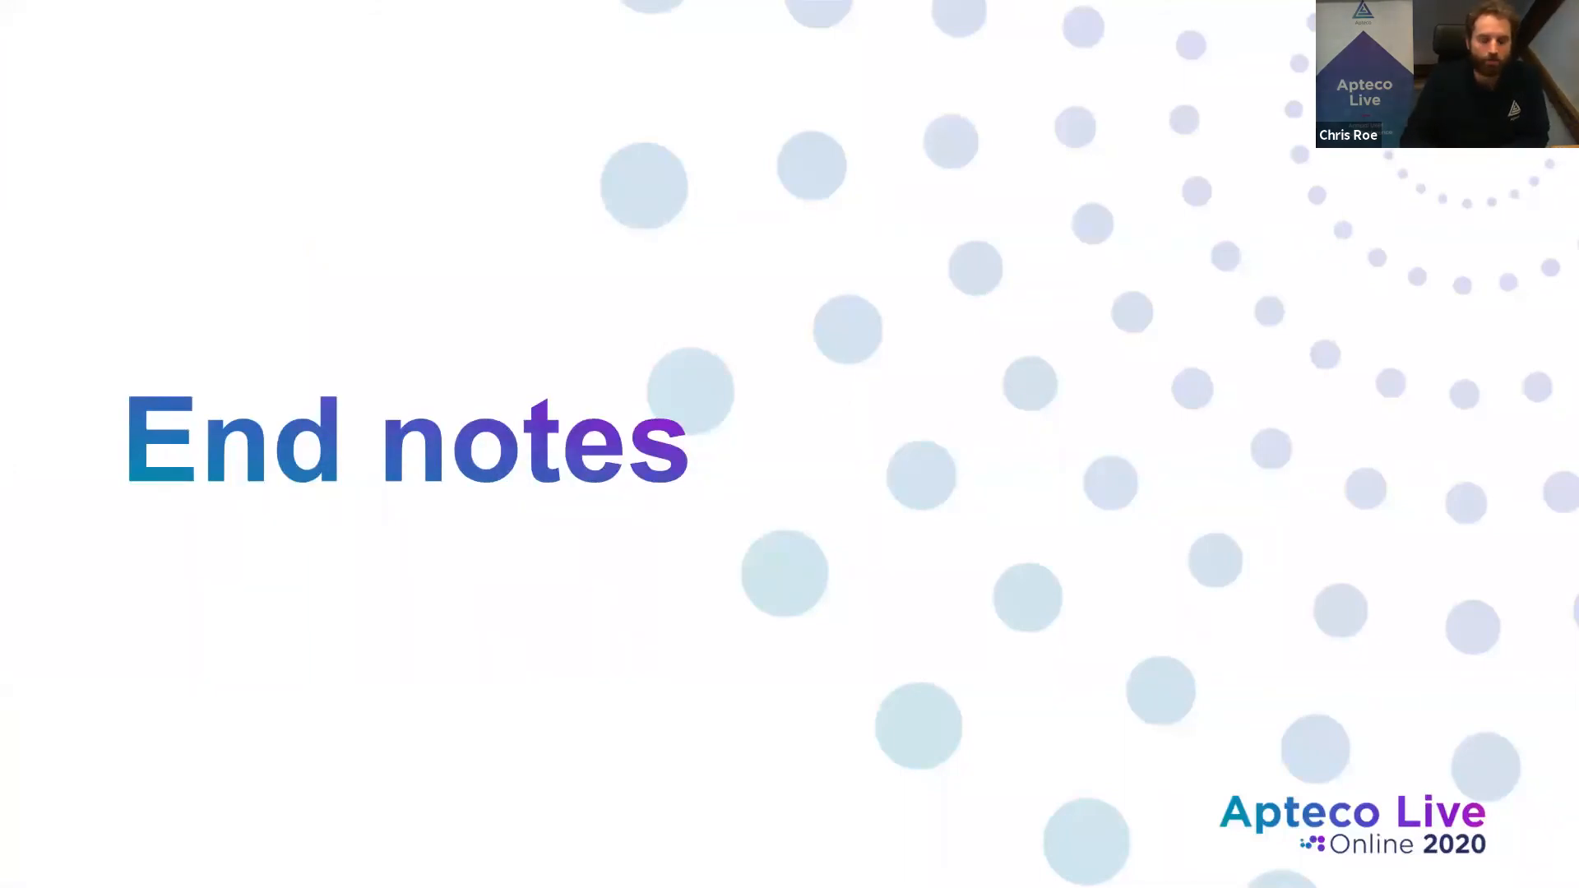
{"action": "key", "text": "Right"}
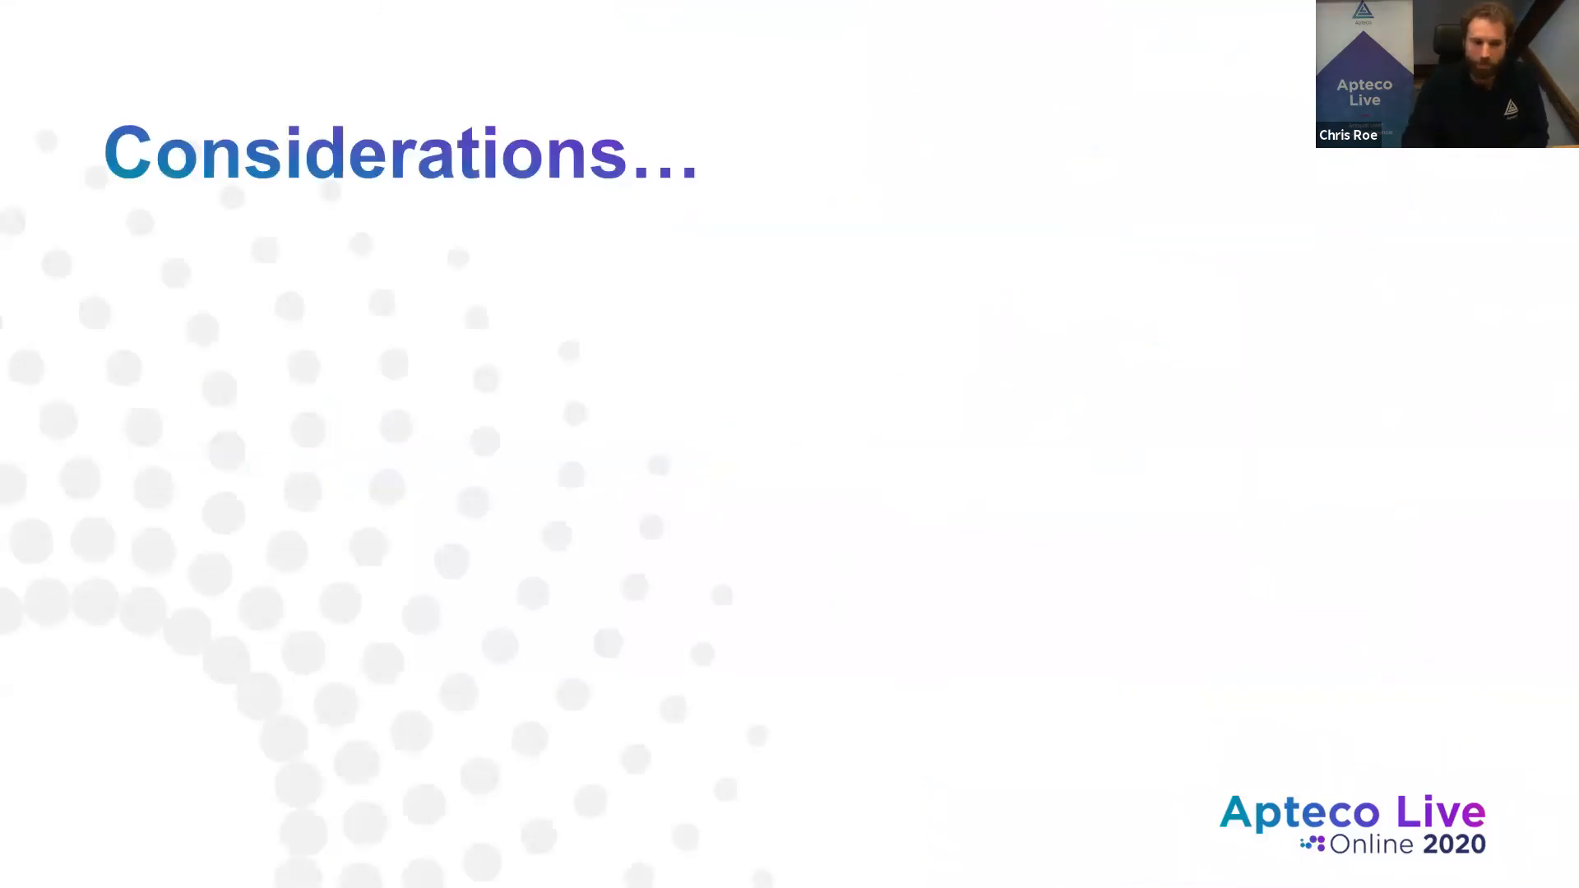
{"action": "key", "text": "Right"}
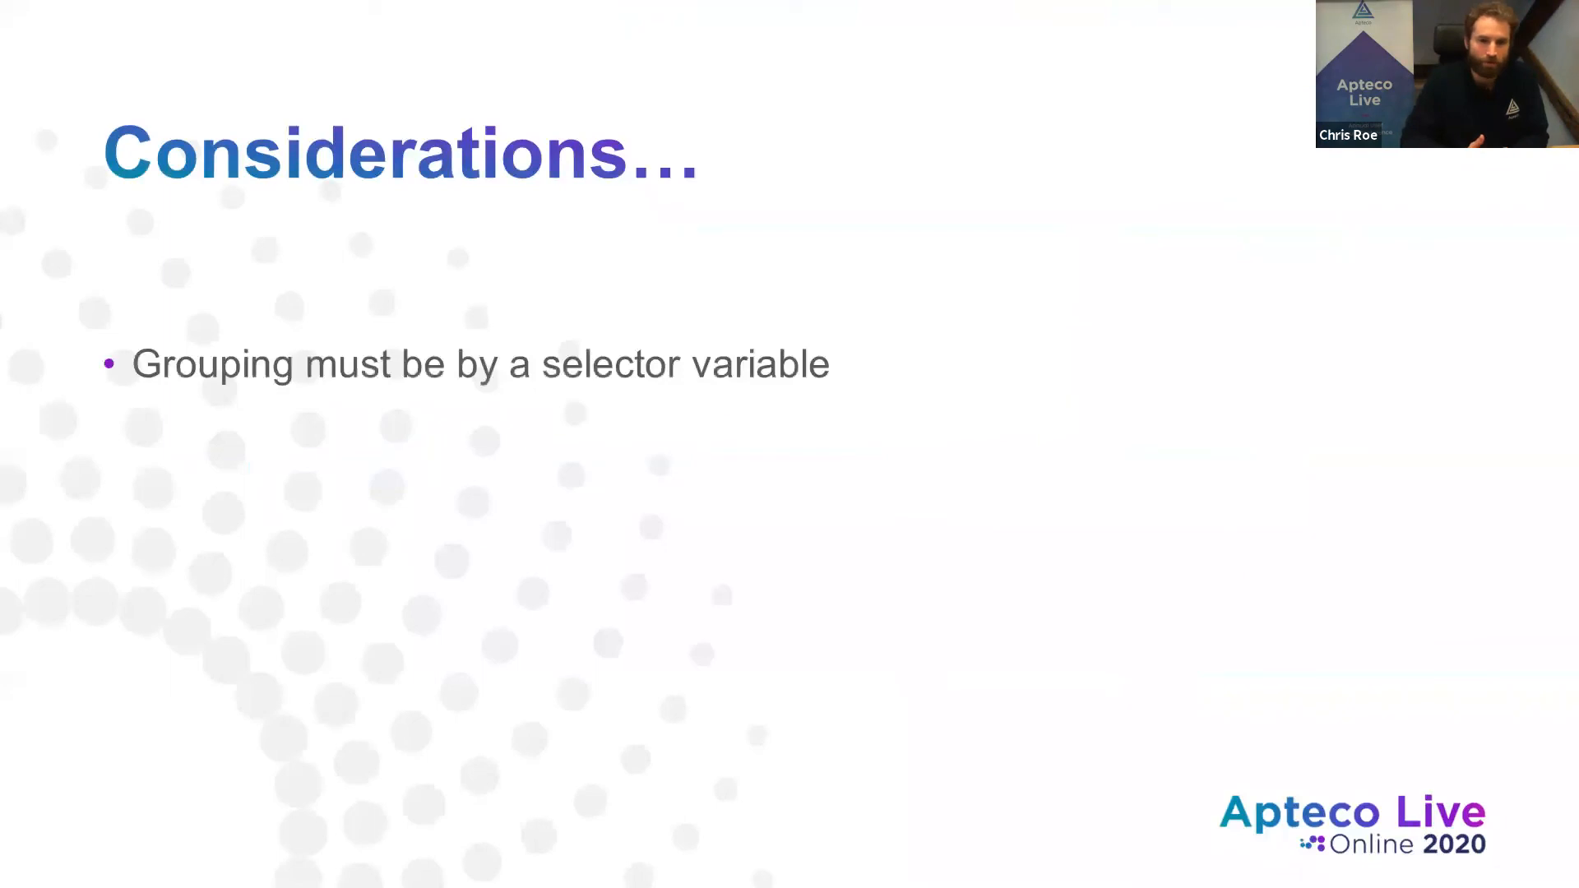